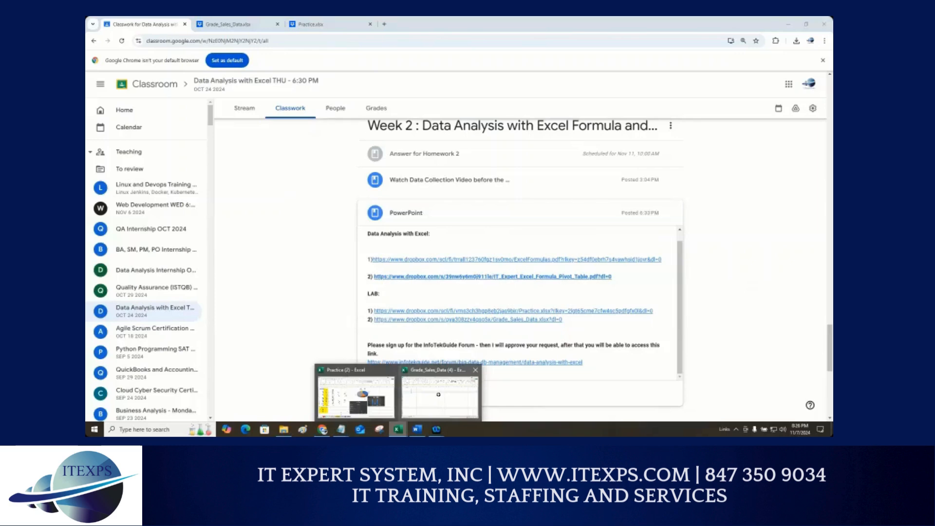
Step: Switch to the Grade_Sales_Data workbook window in Excel
left_click(435, 399)
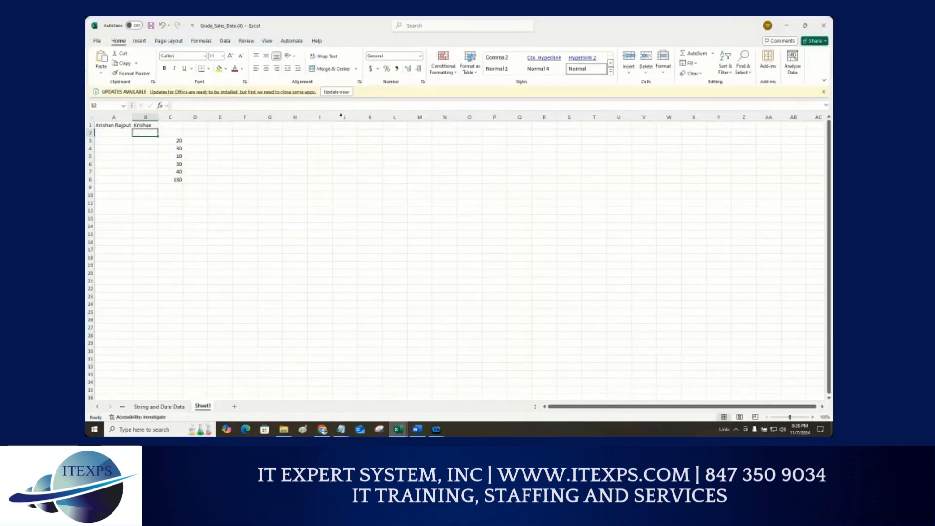
key("ctrl+1")
left_click(347, 71)
mouse_move(430, 55)
left_mouse_down()
mouse_move(420, 54)
mouse_move(440, 79)
mouse_move(595, 79)
left_mouse_up()
left_click_drag(392, 118, 564, 117)
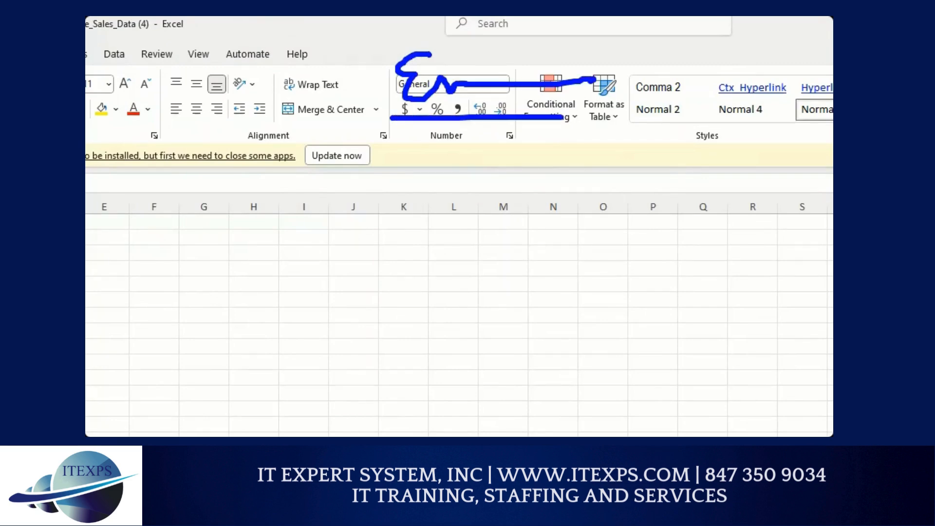
left_click(447, 175)
key("Escape")
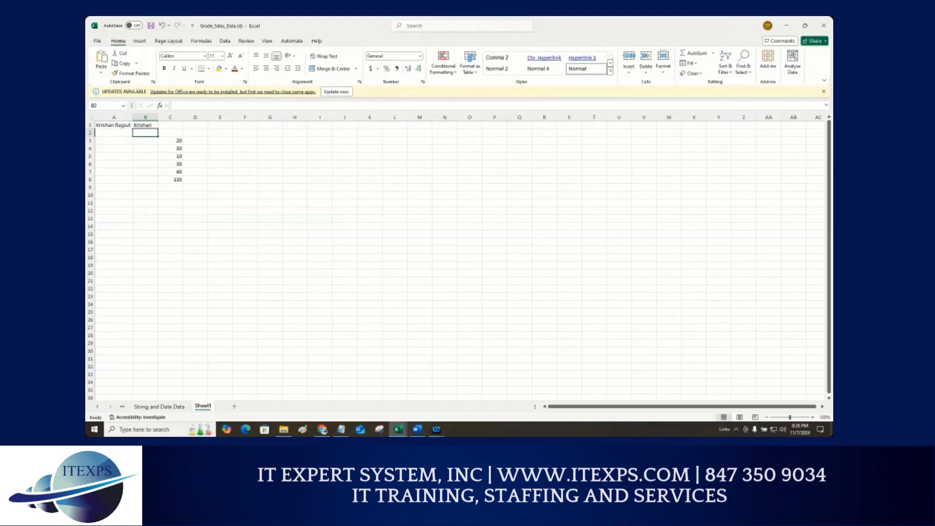
Step: Scroll the sheet tabs back to the first sheets and open the Grade Data sheet
key("ctrl+1")
left_click(122, 366)
mouse_move(122, 366)
left_mouse_down()
mouse_move(90, 372)
mouse_move(92, 407)
mouse_move(125, 410)
mouse_move(130, 363)
mouse_move(87, 367)
mouse_move(86, 405)
left_mouse_up()
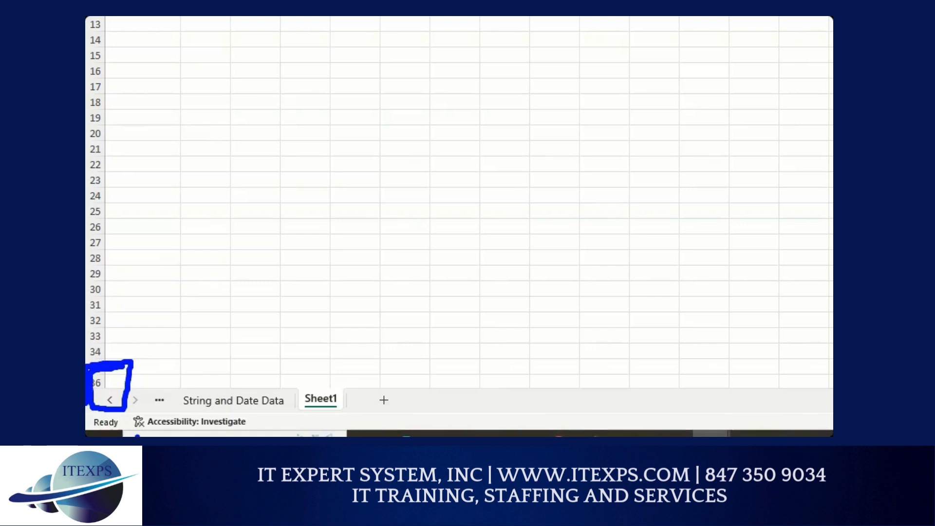
key("Escape")
left_click(98, 407)
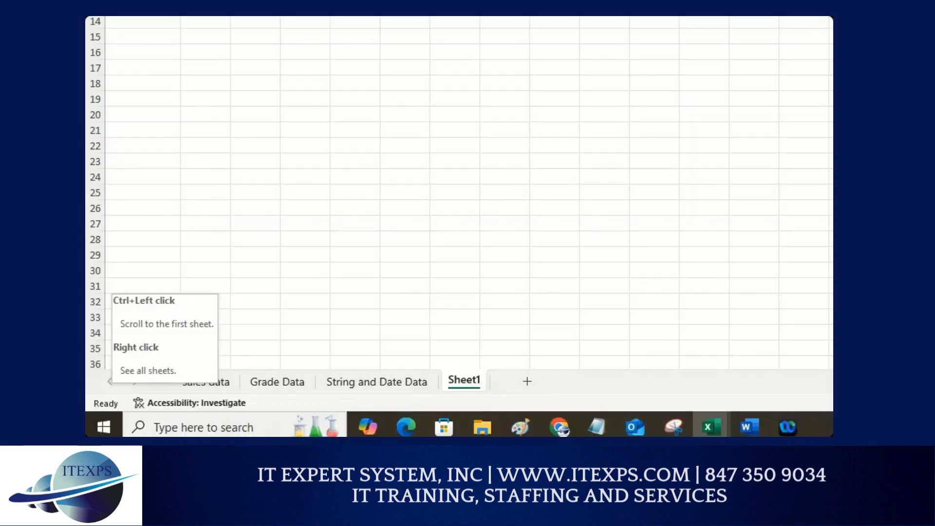
left_click(113, 385)
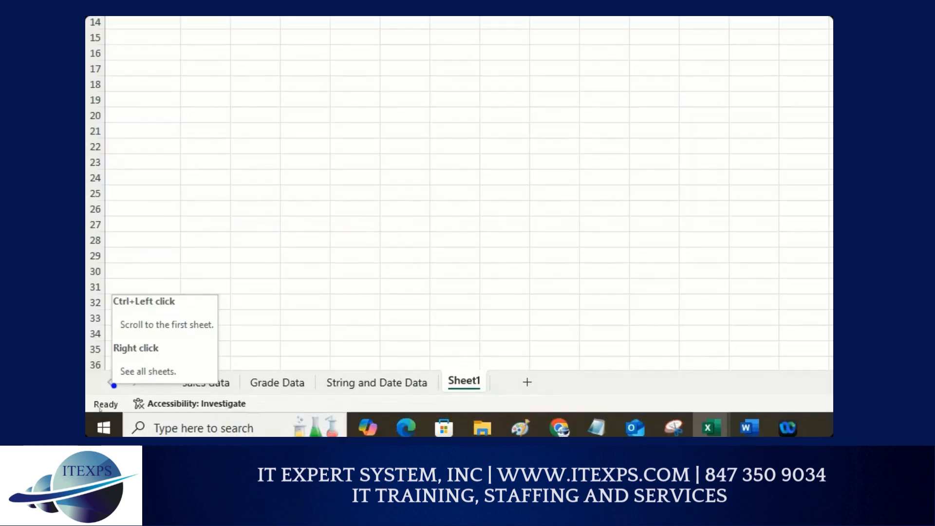
key("Escape")
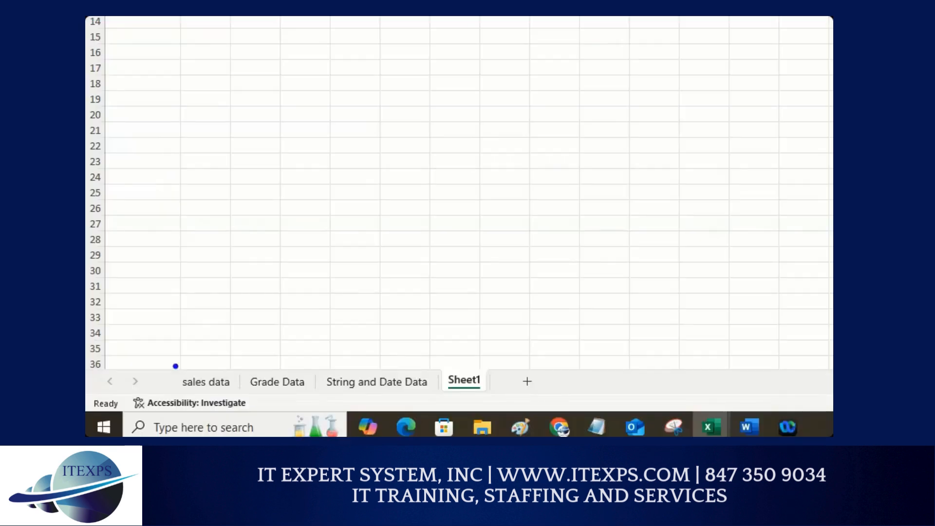
mouse_move(184, 347)
left_mouse_down()
mouse_move(192, 363)
mouse_move(214, 339)
mouse_move(288, 347)
left_mouse_up()
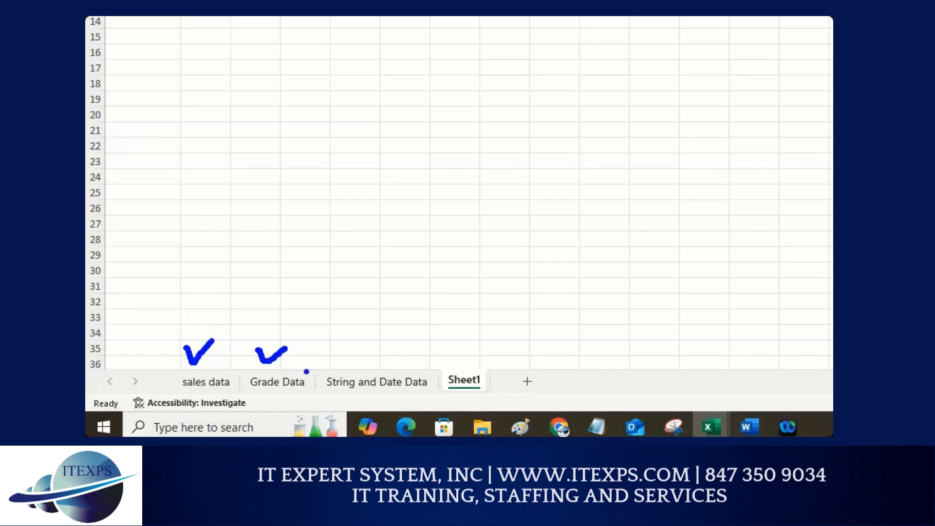
mouse_move(255, 393)
left_mouse_down()
mouse_move(317, 397)
mouse_move(301, 402)
left_mouse_up()
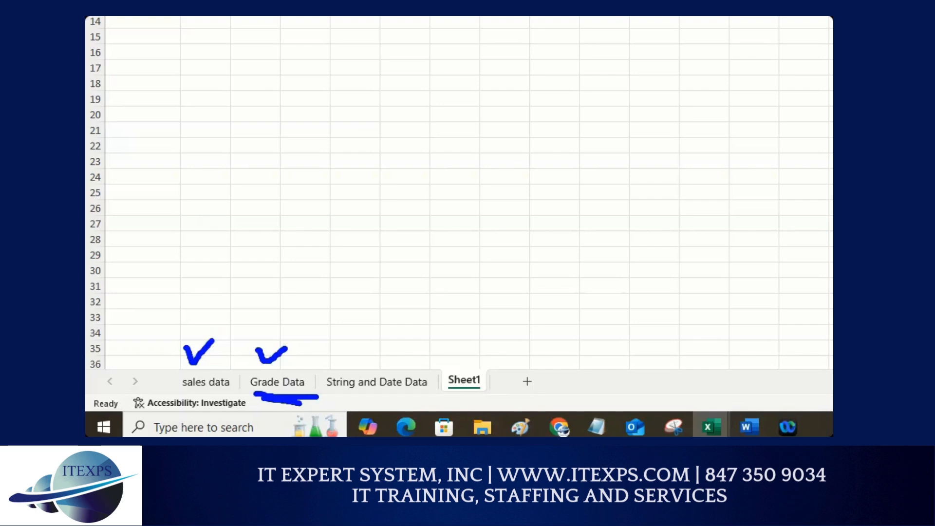
key("Escape")
left_click(180, 407)
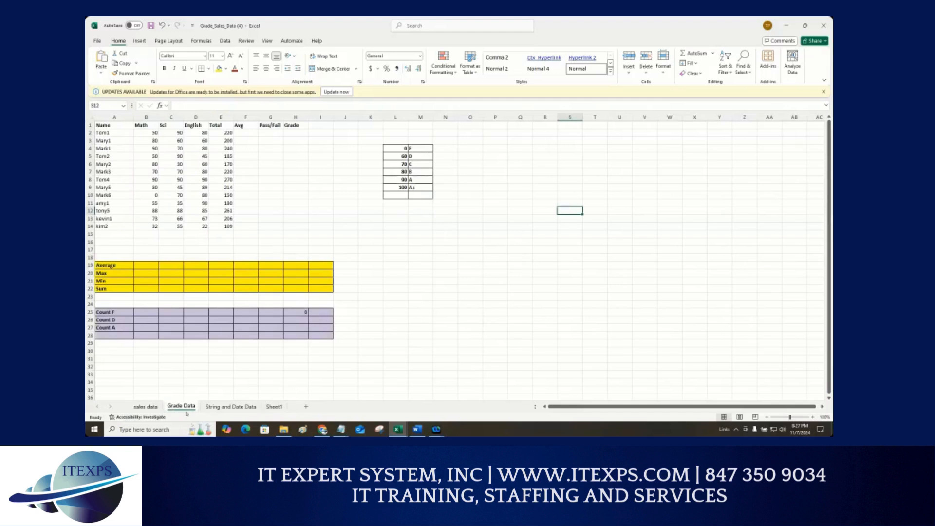
Step: Examine the student score table and the grade lookup table beside it
scroll(133, 304, "up", 3, "ctrl")
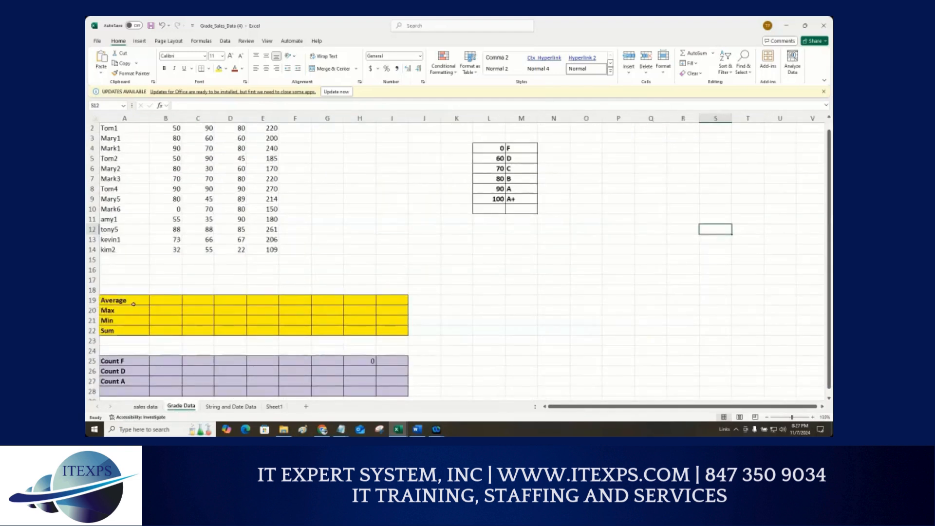
scroll(136, 304, "down", 1)
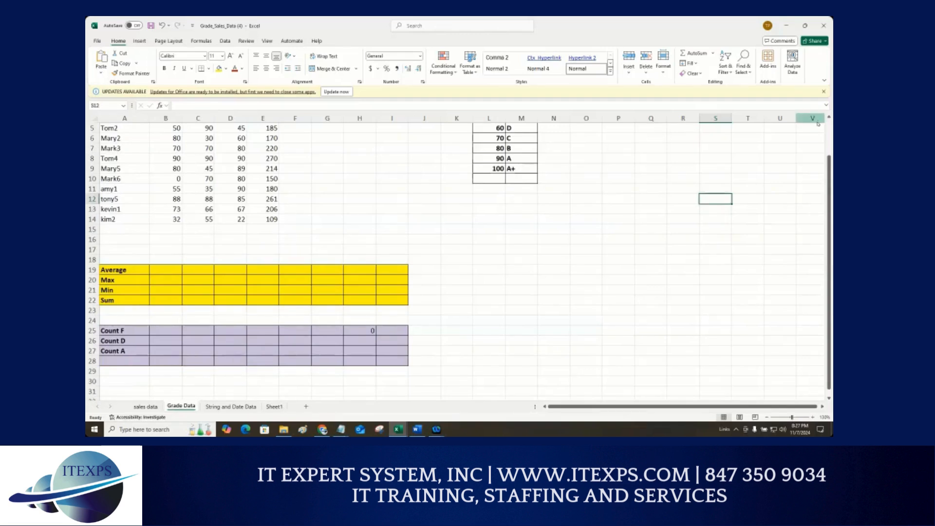
left_click(796, 130)
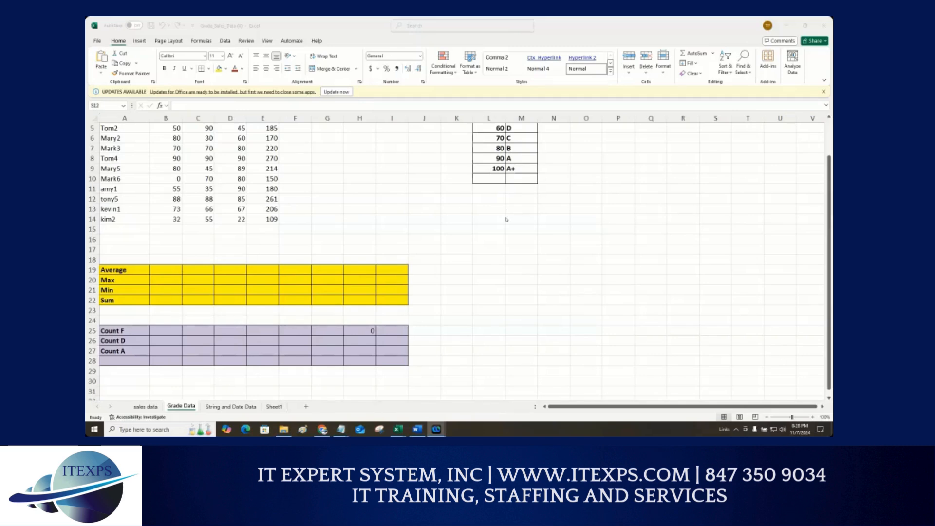
mouse_move(487, 206)
left_mouse_down()
mouse_move(496, 219)
mouse_move(504, 204)
mouse_move(543, 237)
mouse_move(570, 211)
mouse_move(590, 226)
mouse_move(599, 216)
left_mouse_up()
left_click_drag(600, 173, 619, 238)
mouse_move(641, 181)
left_mouse_down()
mouse_move(644, 221)
mouse_move(694, 170)
left_mouse_up()
mouse_move(698, 226)
left_mouse_down()
mouse_move(694, 158)
mouse_move(698, 181)
left_mouse_up()
left_click_drag(471, 285, 697, 216)
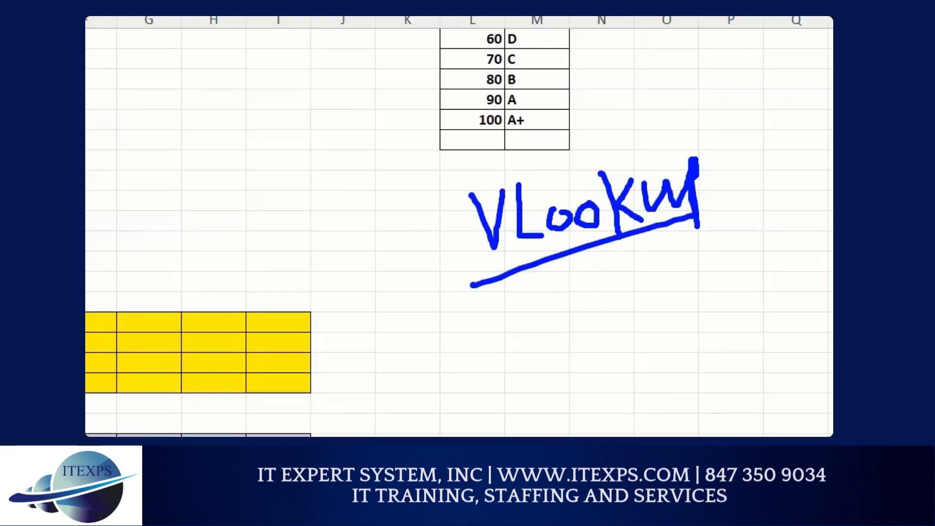
left_click_drag(494, 302, 627, 261)
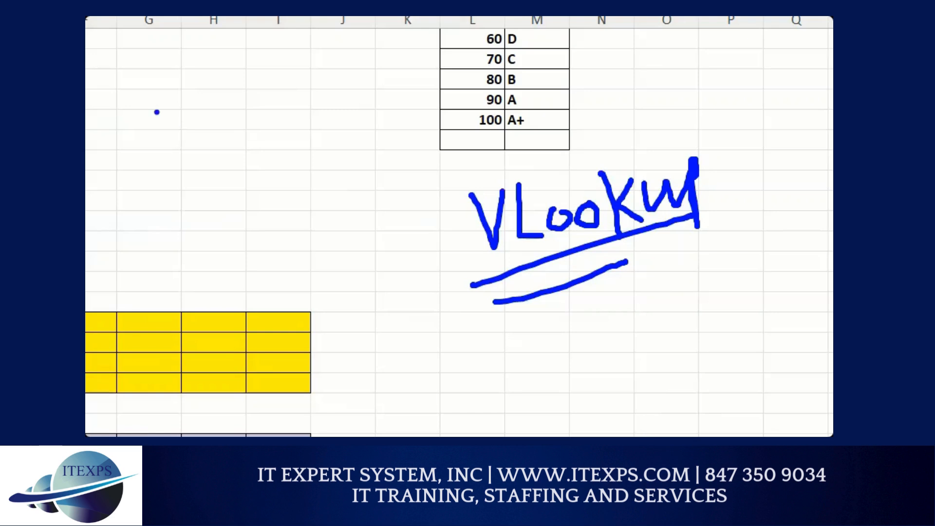
mouse_move(157, 112)
left_mouse_down()
mouse_move(263, 107)
mouse_move(266, 225)
mouse_move(170, 236)
mouse_move(165, 112)
left_mouse_up()
mouse_move(285, 102)
left_mouse_down()
mouse_move(377, 97)
mouse_move(381, 203)
mouse_move(302, 227)
mouse_move(292, 108)
left_mouse_up()
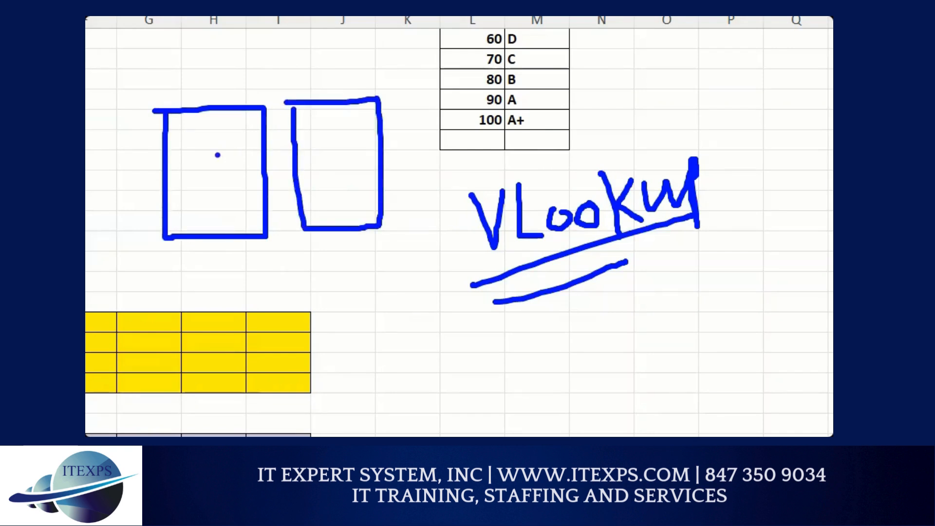
left_click_drag(204, 102, 202, 235)
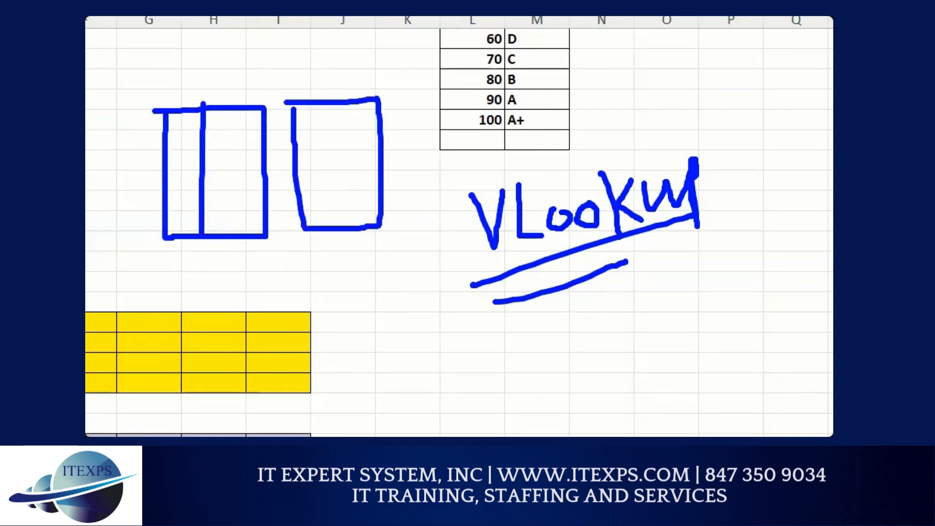
left_click_drag(183, 142, 290, 181)
left_click_drag(310, 139, 273, 178)
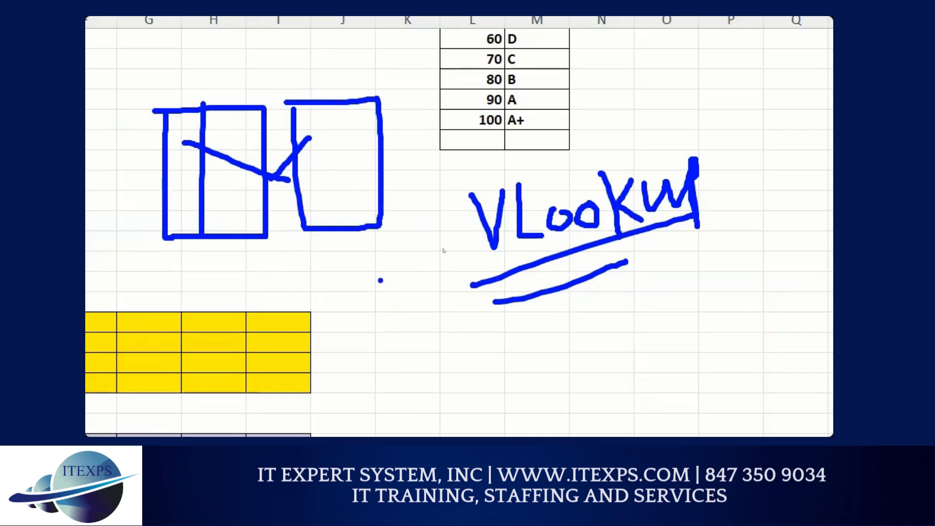
key("Escape")
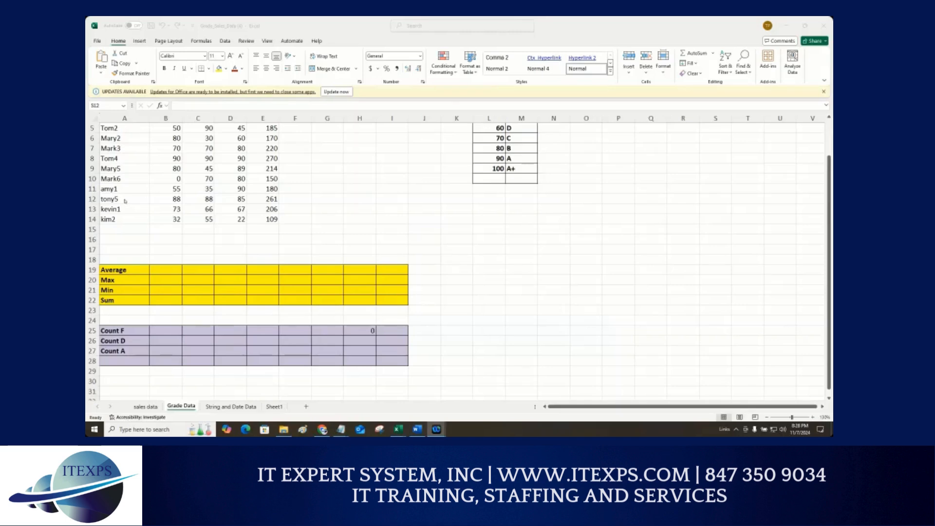
Step: Review the Math, Sci, English and Total columns for each student
key("ctrl+1")
scroll(134, 171, "down", 1)
left_click(142, 163)
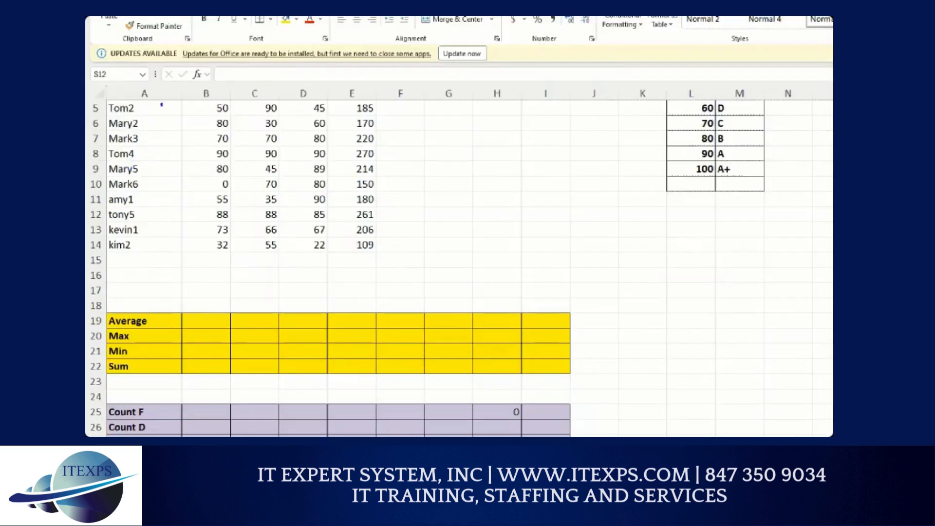
key("Escape")
scroll(151, 146, "up", 2)
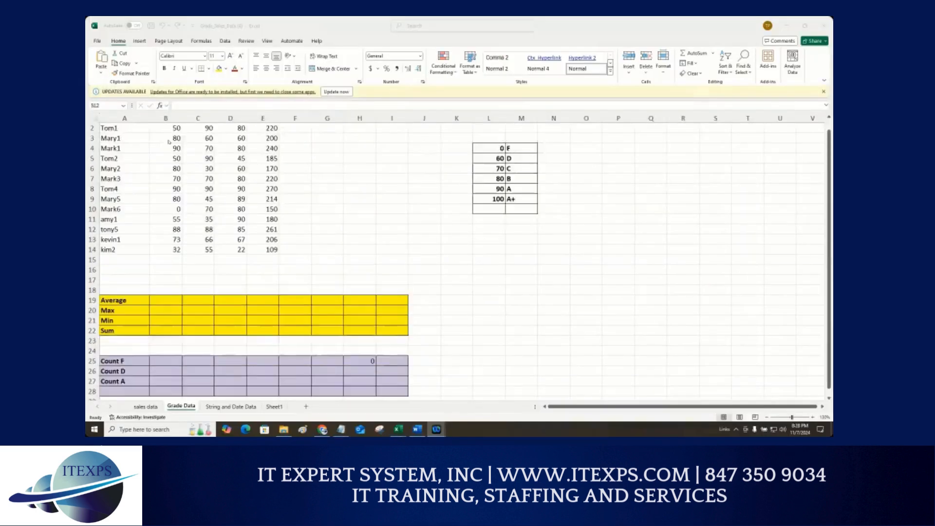
key("ctrl+1")
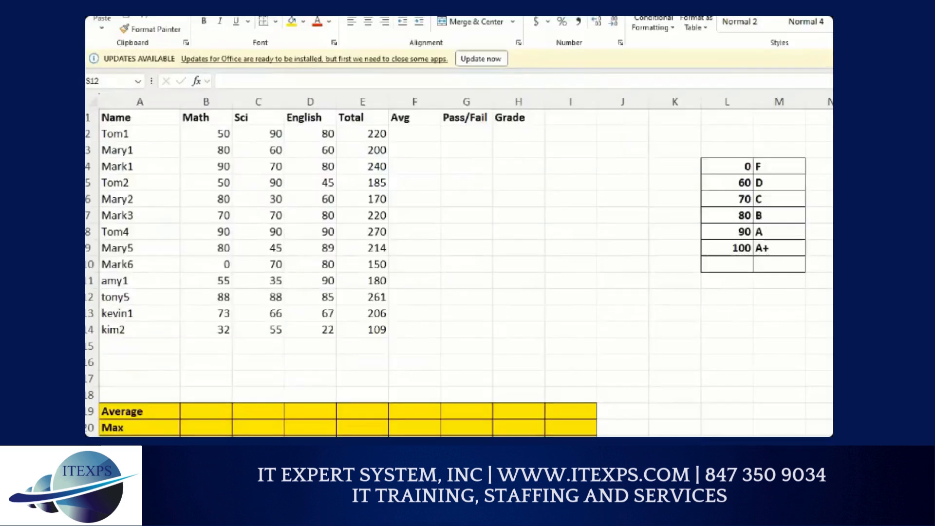
left_click(178, 141)
mouse_move(229, 115)
left_mouse_down()
mouse_move(288, 110)
mouse_move(361, 77)
mouse_move(367, 109)
left_mouse_up()
mouse_move(468, 129)
left_mouse_down()
mouse_move(457, 121)
mouse_move(437, 145)
mouse_move(471, 145)
mouse_move(468, 119)
left_mouse_up()
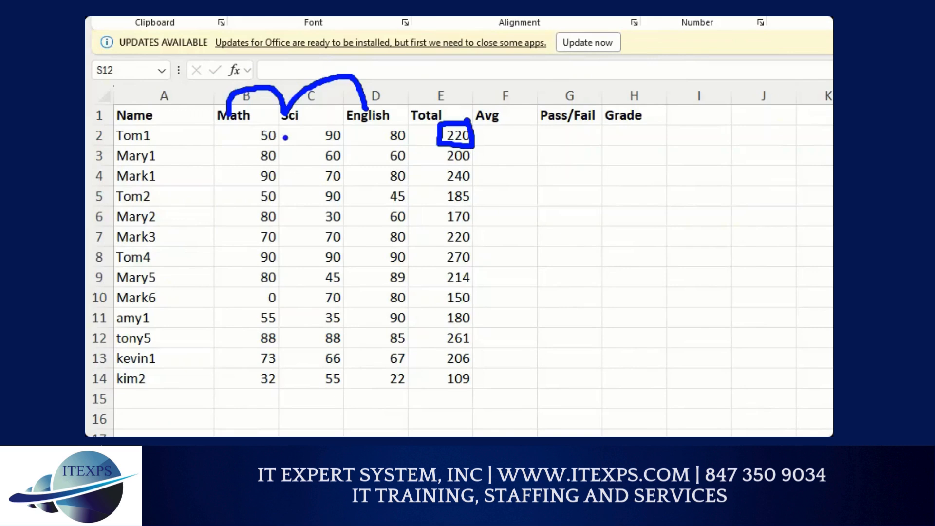
left_click_drag(277, 134, 390, 131)
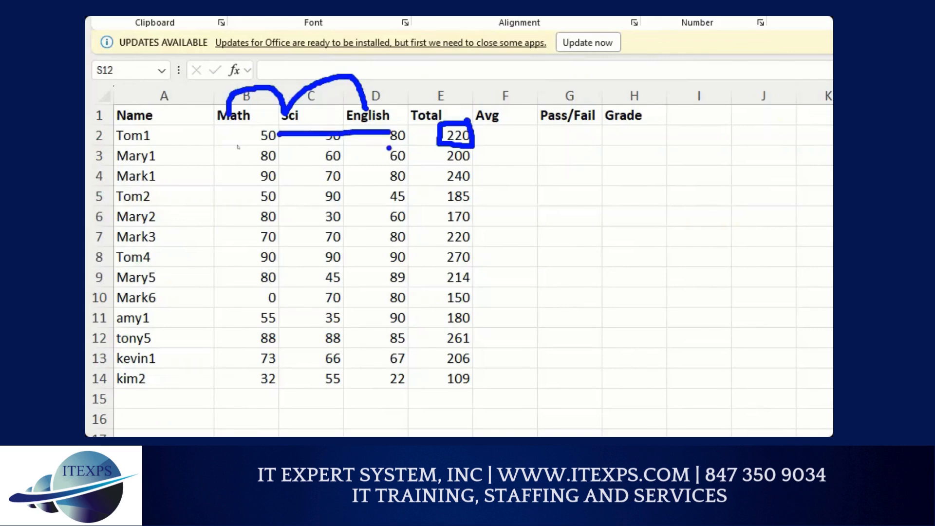
key("Escape")
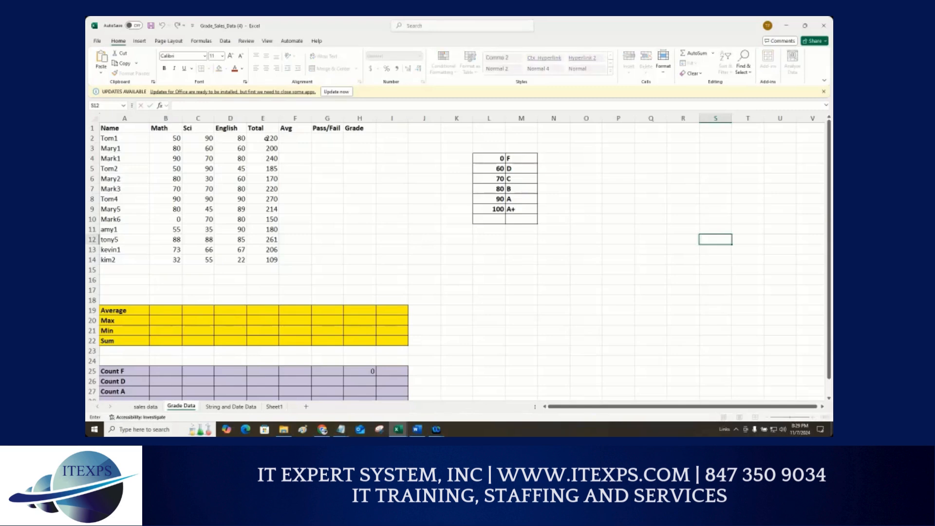
Step: Insert an AutoSum of B2:D2 into the first student's Total cell
left_click(267, 138)
key("alt+equal")
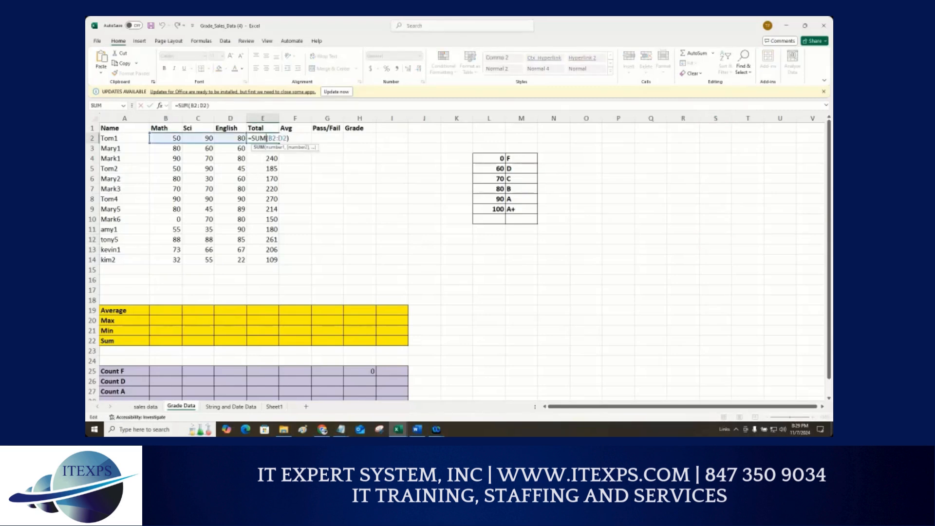
key("ctrl+1")
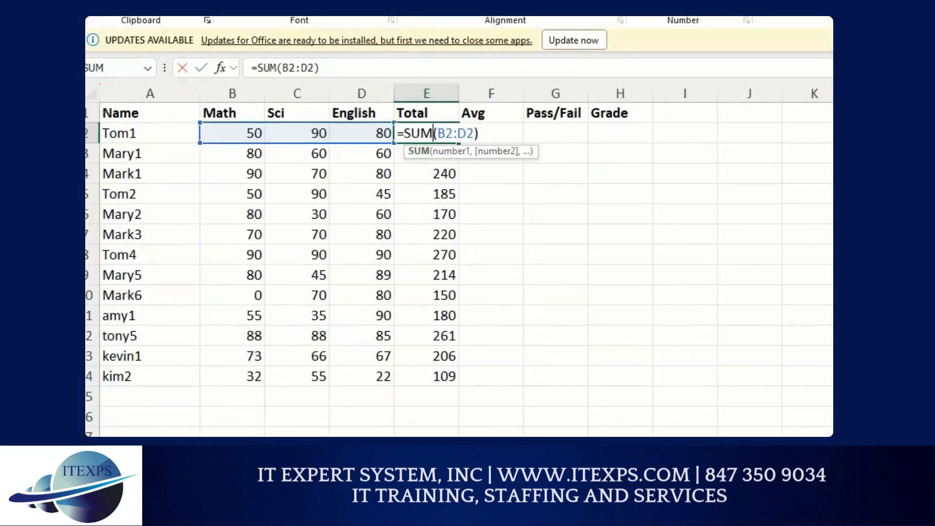
left_click_drag(223, 143, 369, 137)
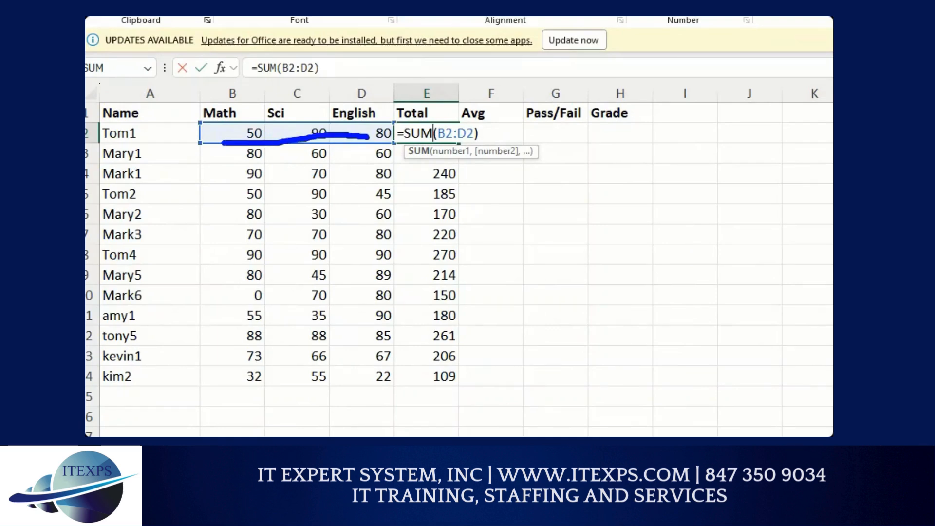
key("Escape")
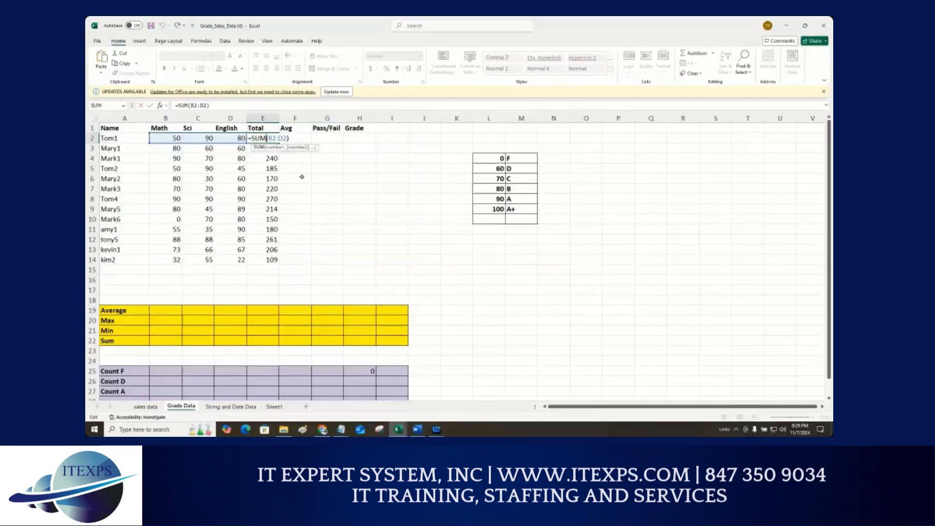
key("ctrl+Return")
Step: Clear all Total values in E2:E14
left_click_drag(267, 141, 268, 261)
key("Delete")
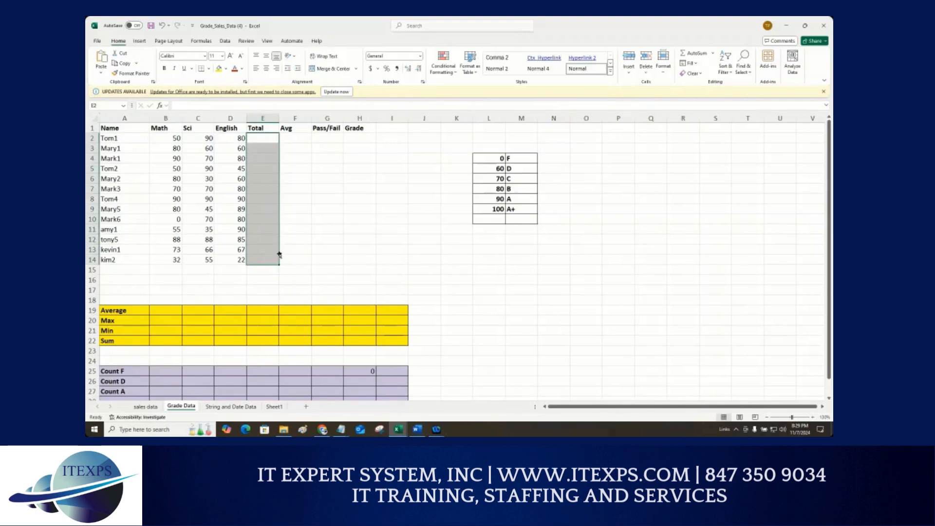
left_click(294, 177)
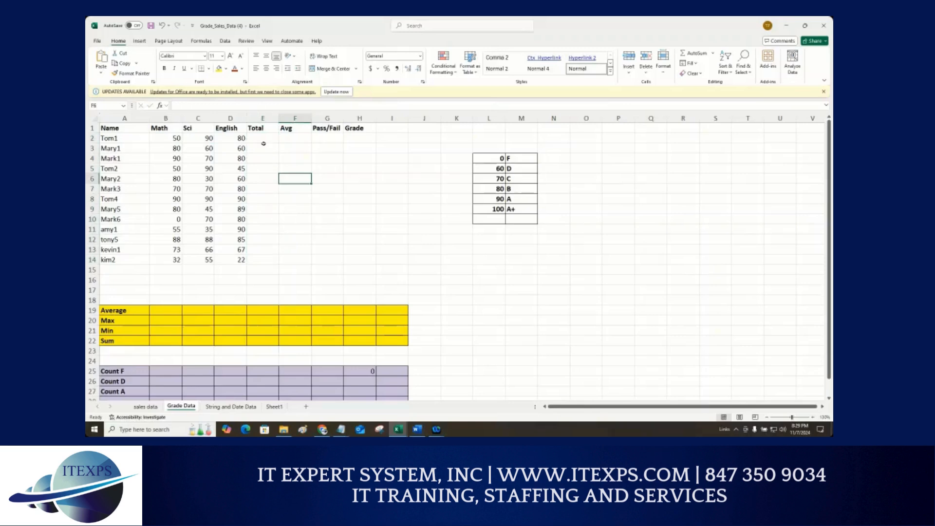
Step: Enter a formula adding B2, C2 and D2 into the first student's Total cell
left_click(262, 138)
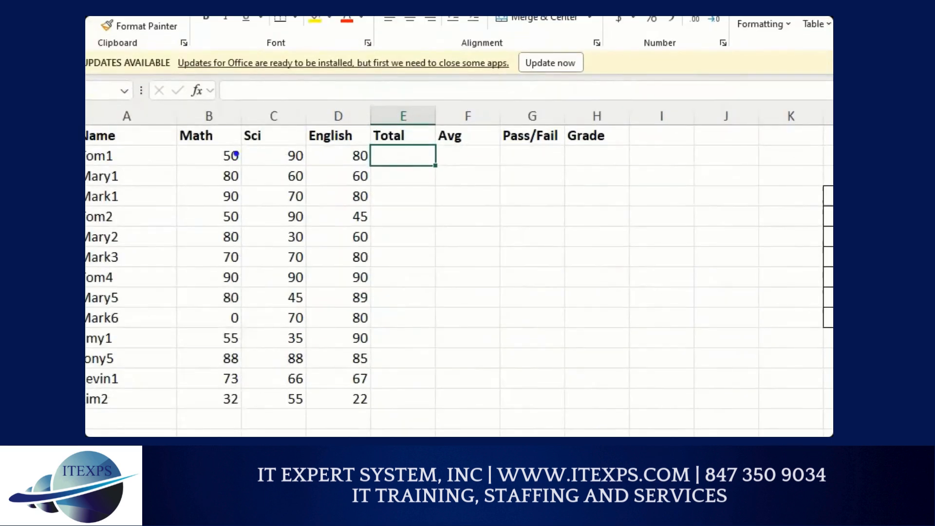
mouse_move(253, 149)
left_mouse_down()
mouse_move(254, 173)
mouse_move(266, 158)
mouse_move(320, 165)
mouse_move(319, 158)
mouse_move(334, 157)
left_mouse_up()
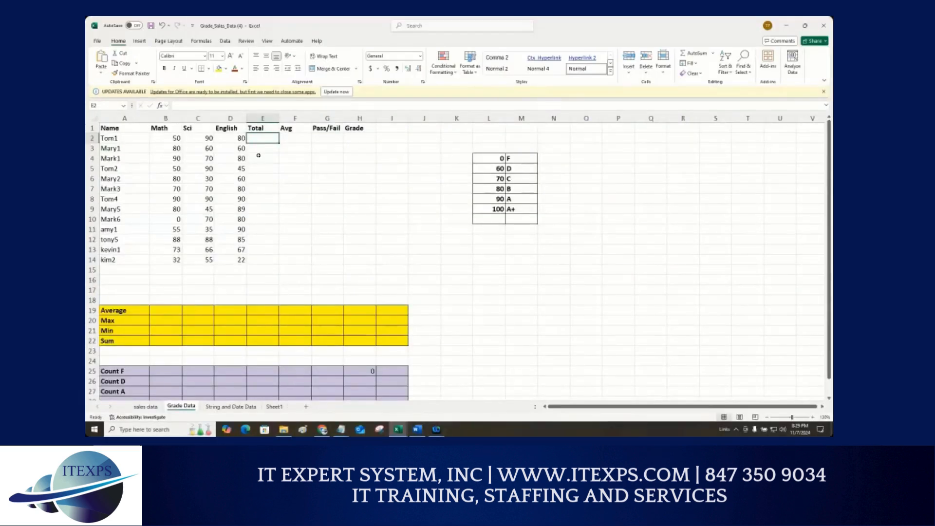
type("+")
left_click(179, 140)
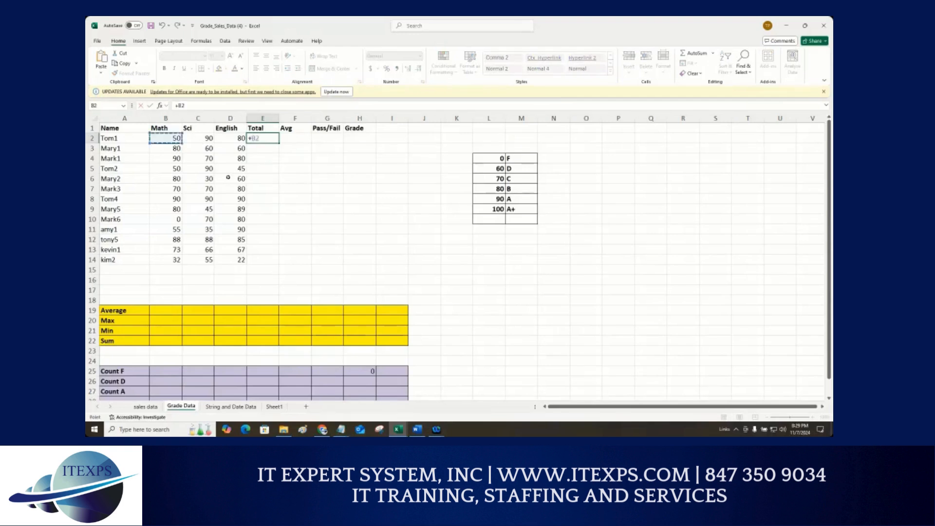
type("+")
left_click(213, 140)
type("+C2+")
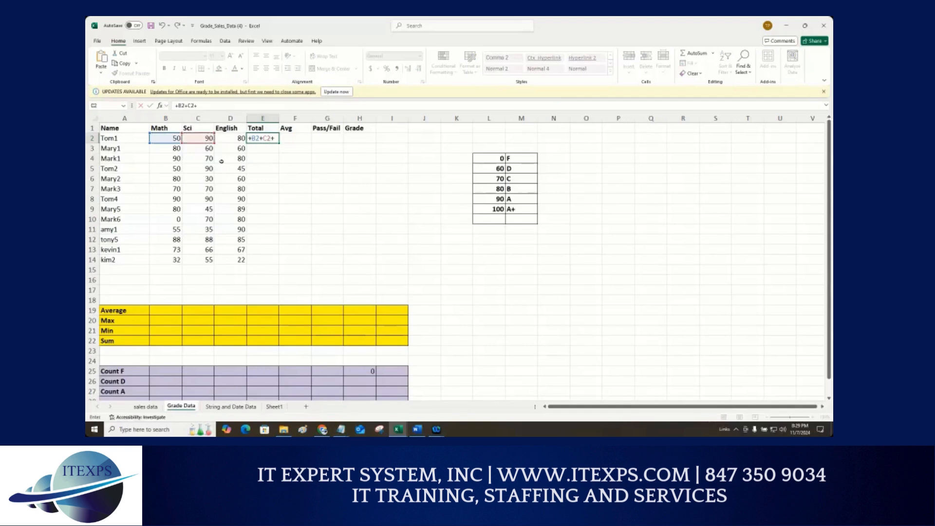
left_click(230, 140)
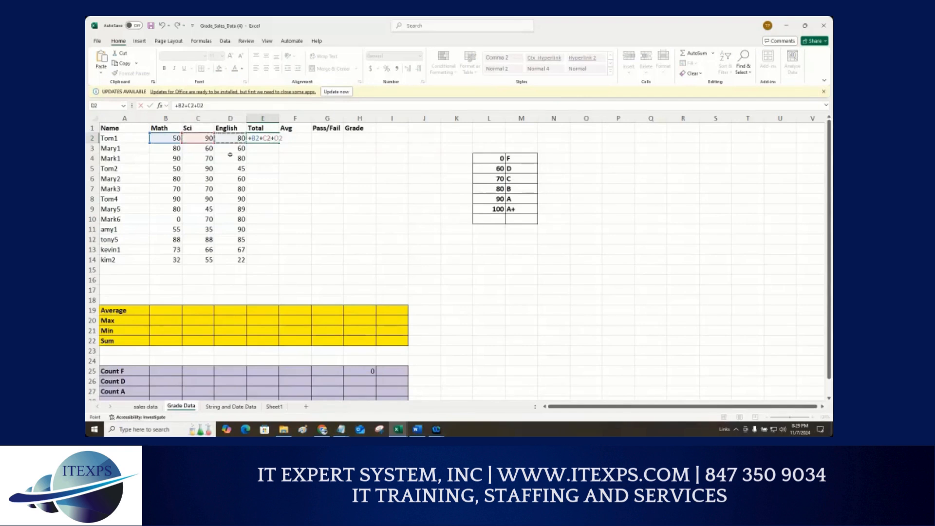
key("ctrl+1")
left_click(372, 183)
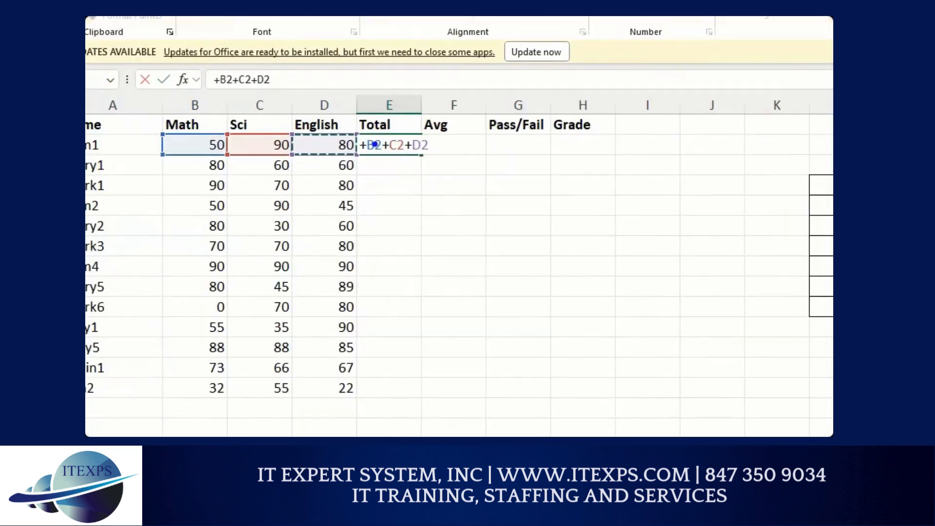
mouse_move(372, 139)
left_mouse_down()
mouse_move(283, 106)
mouse_move(219, 142)
left_mouse_up()
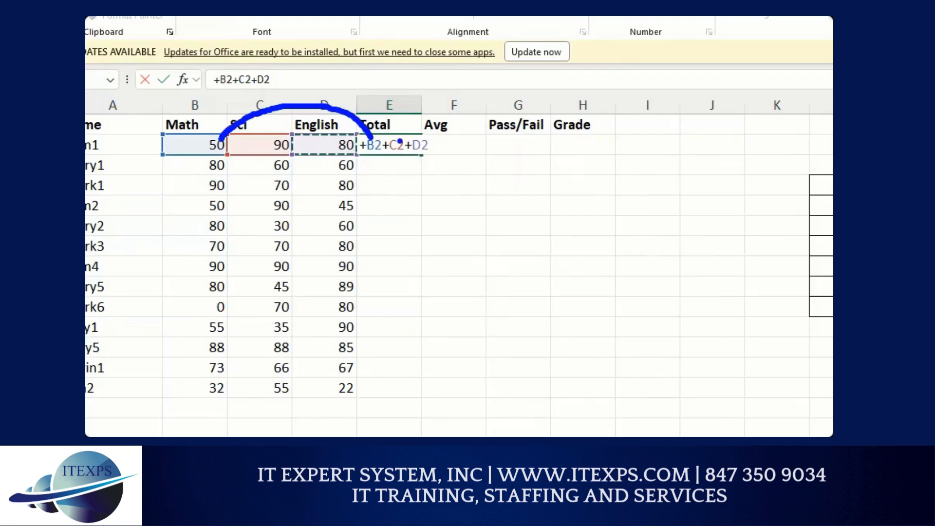
mouse_move(402, 145)
left_mouse_down()
mouse_move(293, 131)
mouse_move(280, 140)
left_mouse_up()
mouse_move(437, 149)
left_mouse_down()
mouse_move(373, 184)
mouse_move(337, 154)
left_mouse_up()
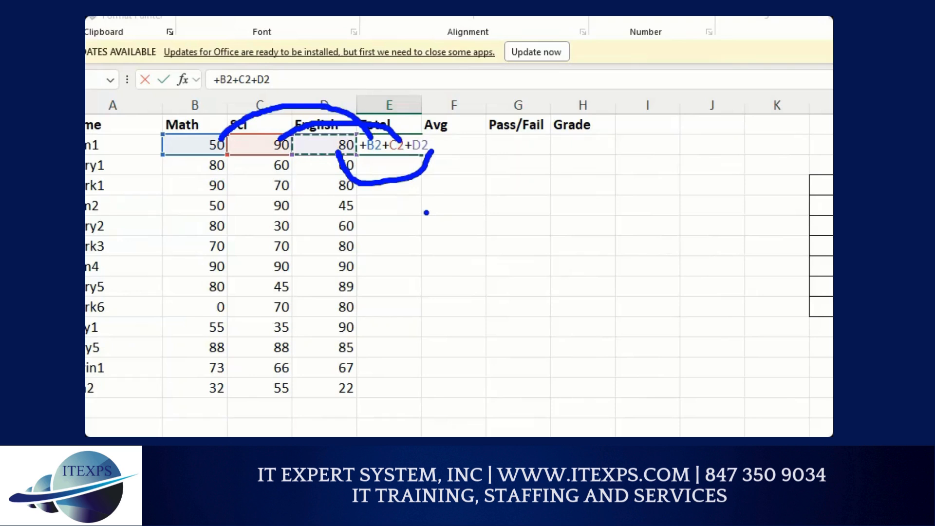
key("Return")
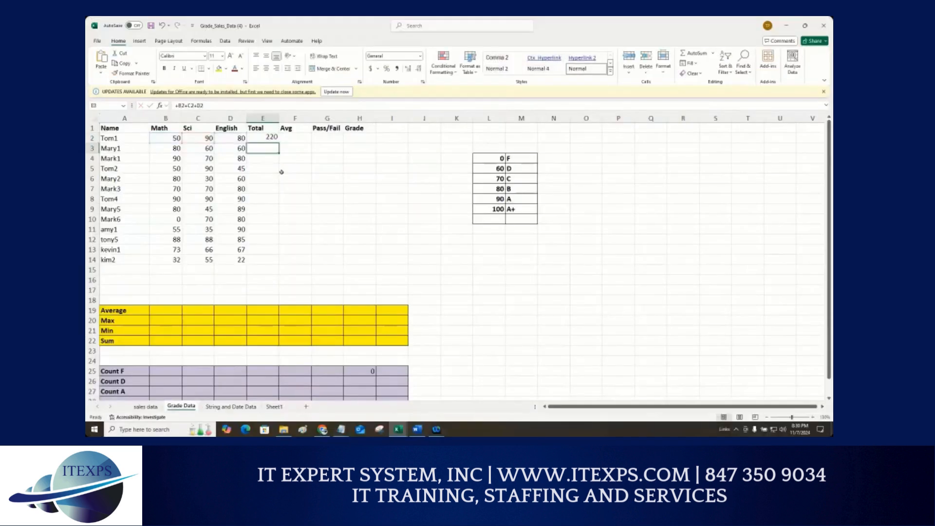
Step: Fill the Total formula down to row 14, then clear E2:E14 again
left_click(267, 138)
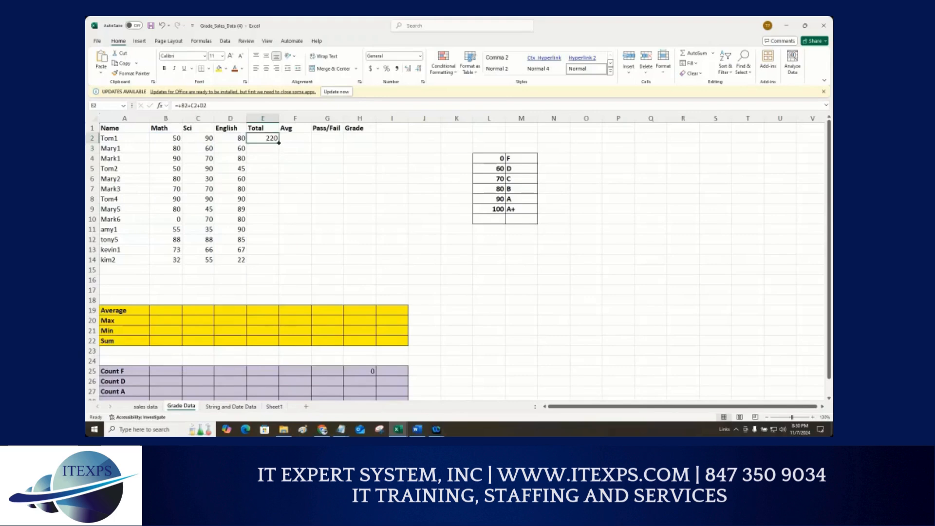
double_click(279, 143)
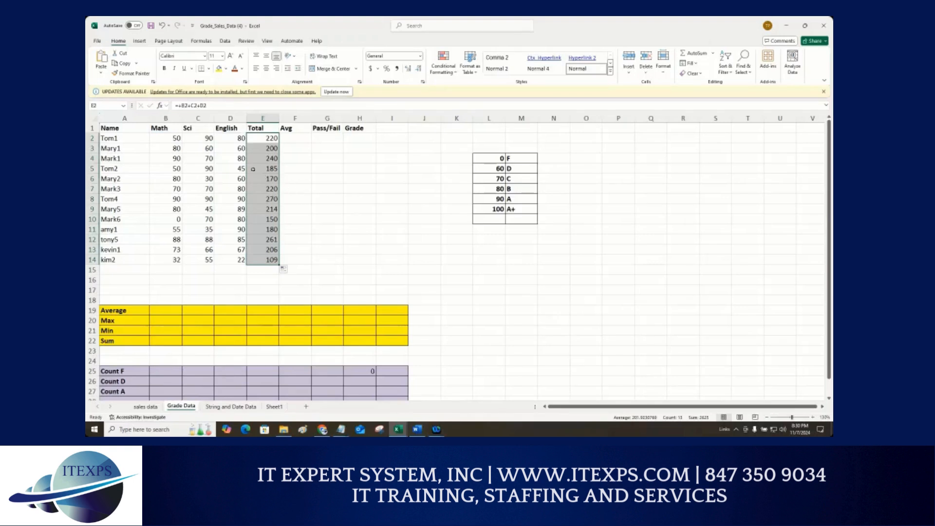
left_click(289, 176)
left_click_drag(271, 141, 275, 262)
key("Delete")
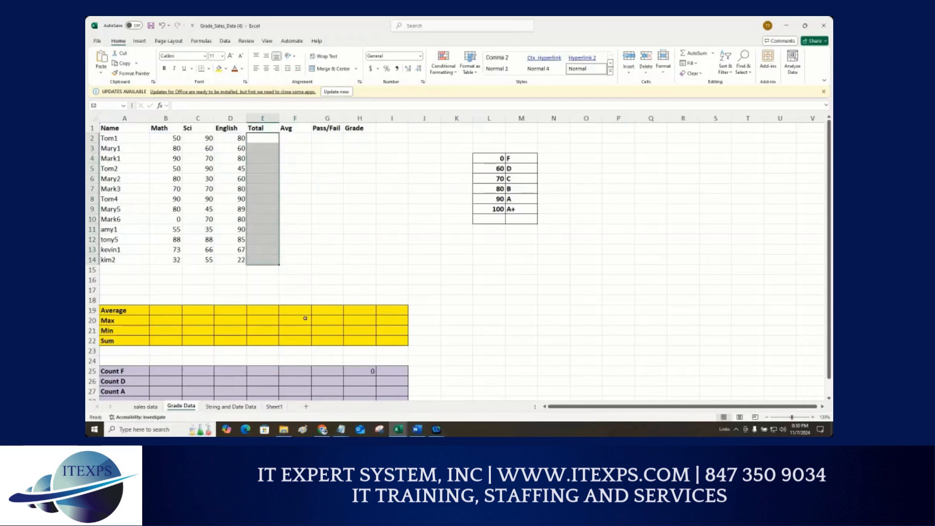
Step: Enter =sum(B2:D2) into the first student's Total cell
left_click(257, 139)
type("=")
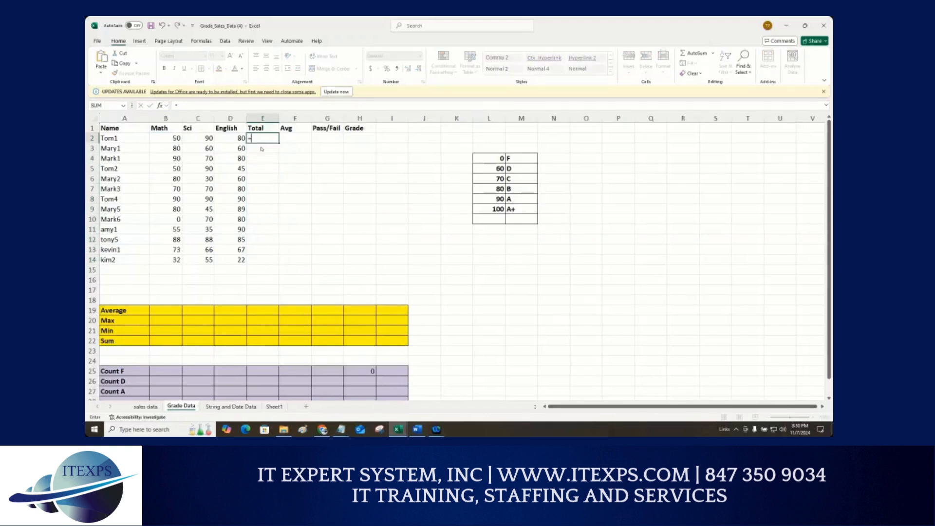
type("sum(")
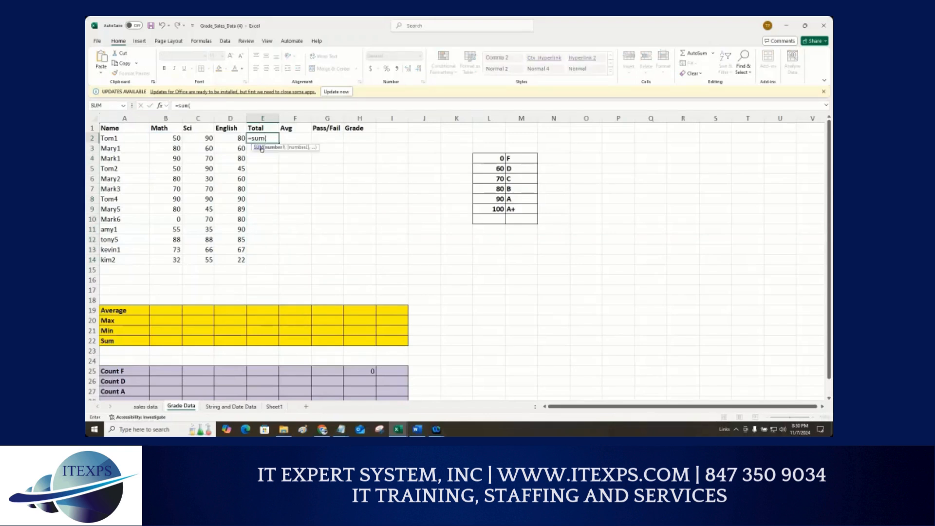
left_click(183, 138)
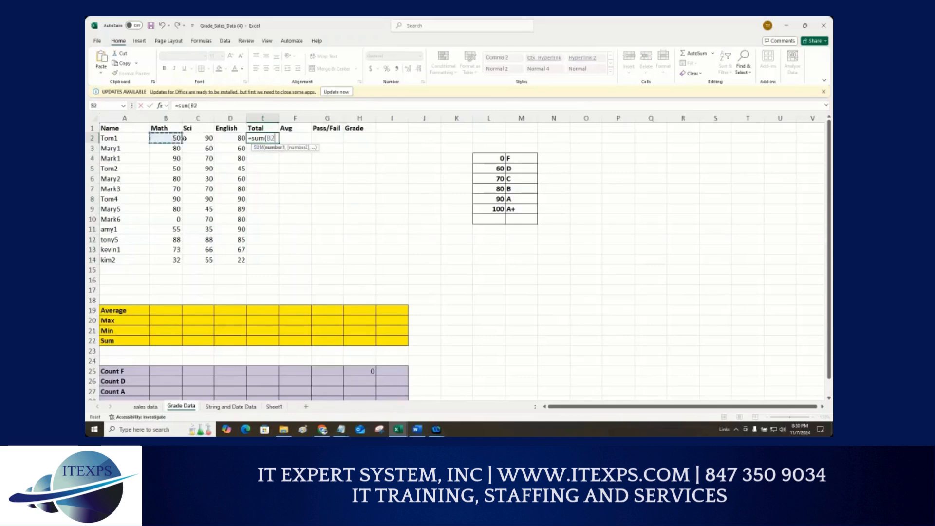
left_click_drag(184, 139, 225, 138)
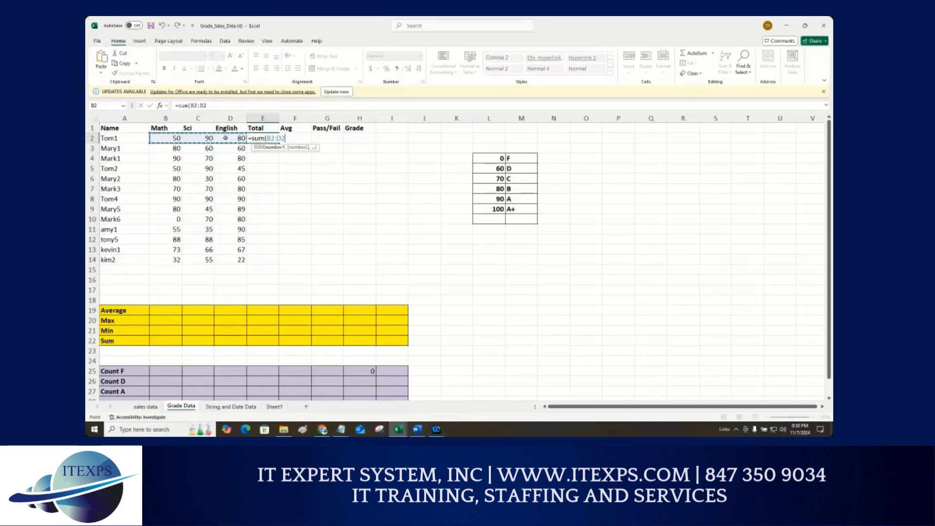
type(")")
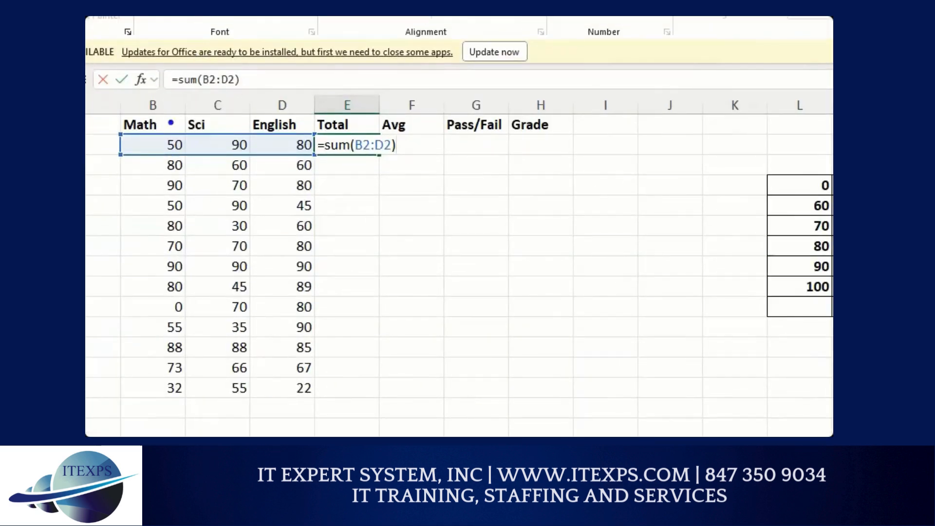
mouse_move(187, 127)
left_mouse_down()
mouse_move(155, 127)
mouse_move(167, 158)
mouse_move(308, 156)
mouse_move(317, 142)
mouse_move(312, 130)
mouse_move(191, 130)
left_mouse_up()
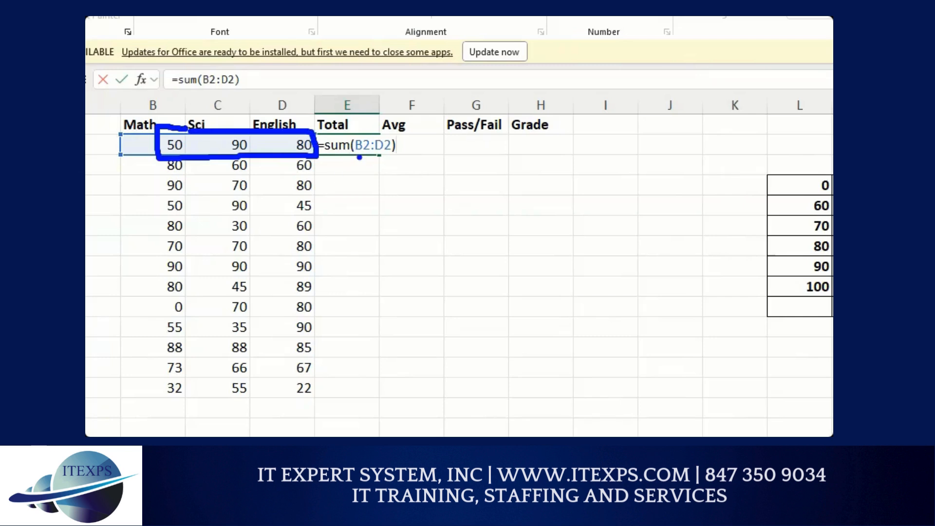
left_click_drag(144, 77, 144, 133)
left_click_drag(129, 118, 160, 122)
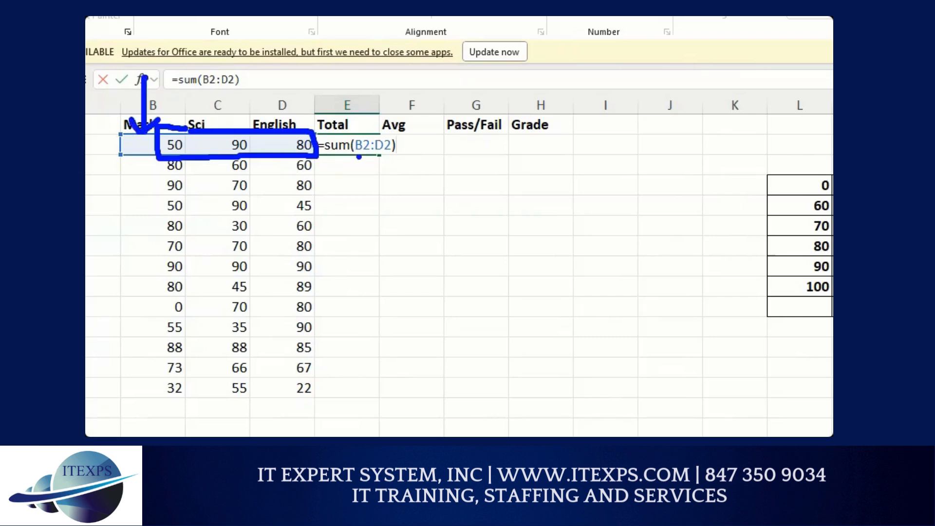
mouse_move(315, 236)
left_mouse_down()
mouse_move(307, 165)
mouse_move(300, 171)
mouse_move(316, 171)
left_mouse_up()
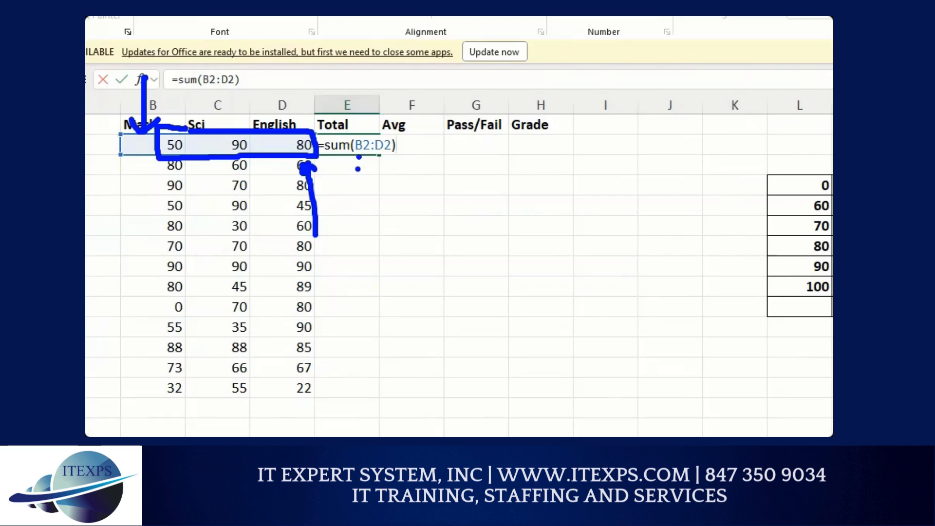
key("Return")
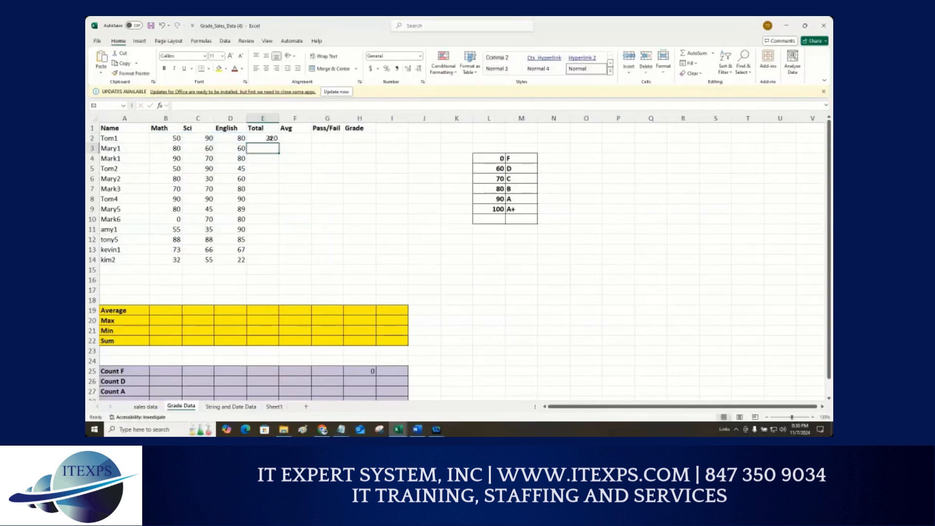
Step: Fill the SUM formula down the Total column for all students
left_click(270, 138)
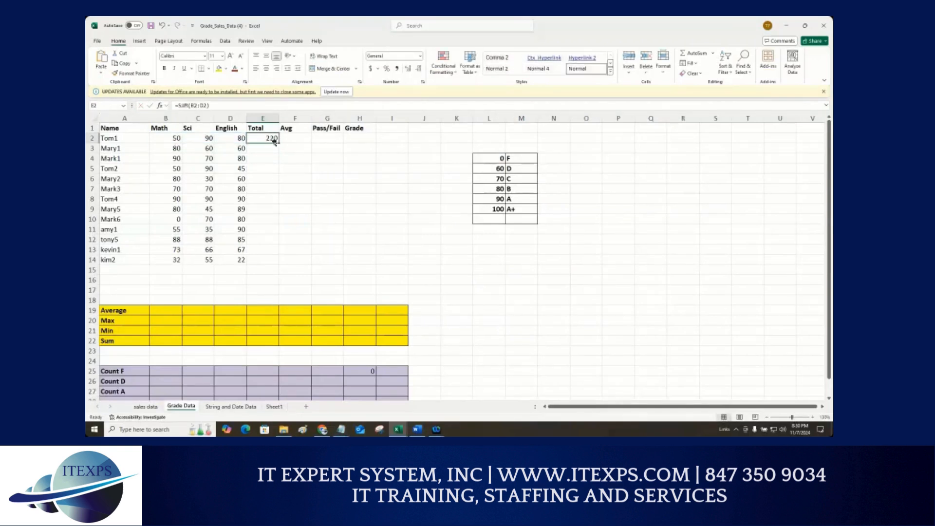
double_click(279, 143)
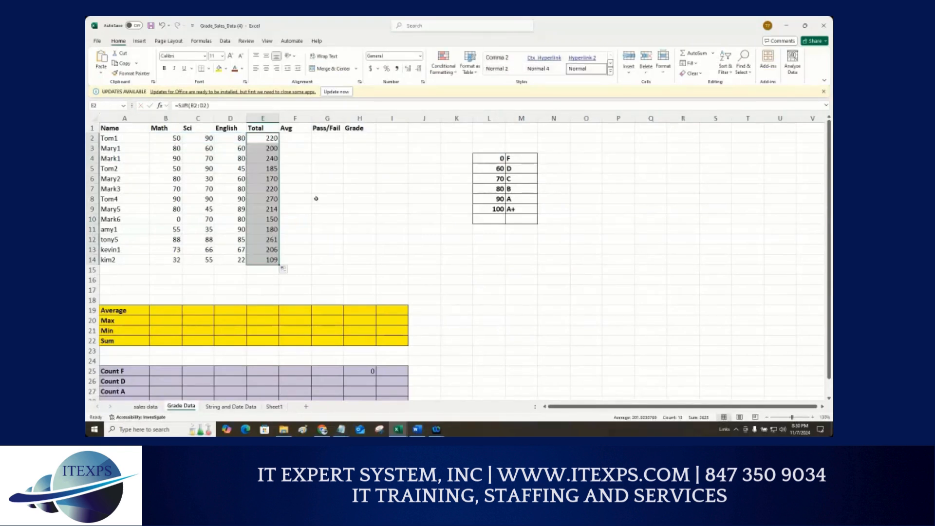
left_click(284, 269)
Step: Inspect the Total column and the first student's SUM formula without changing it
left_click(263, 128)
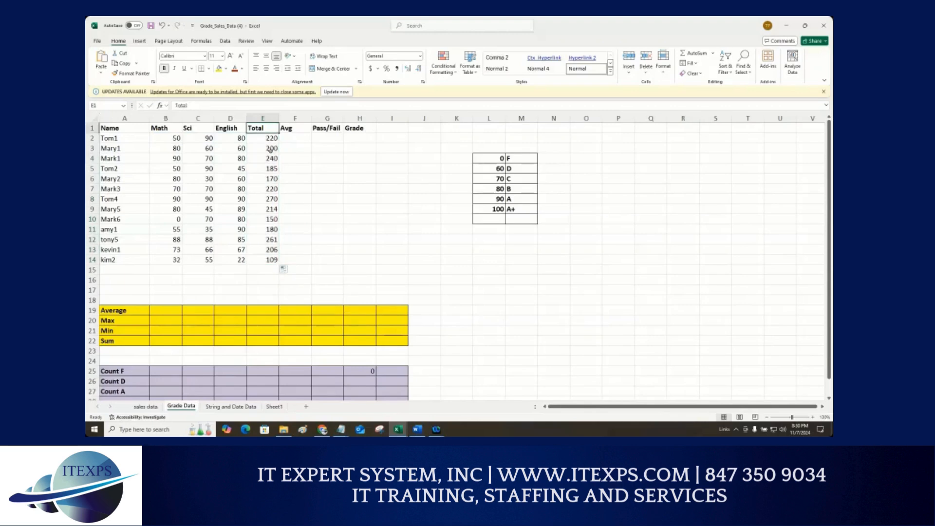
left_click(268, 141)
key("ctrl+Down")
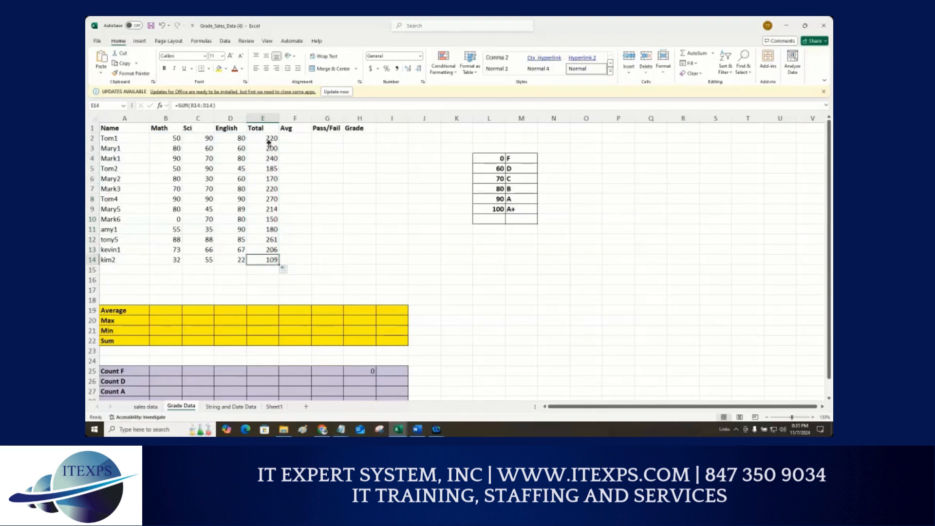
key("ctrl+Up")
double_click(268, 140)
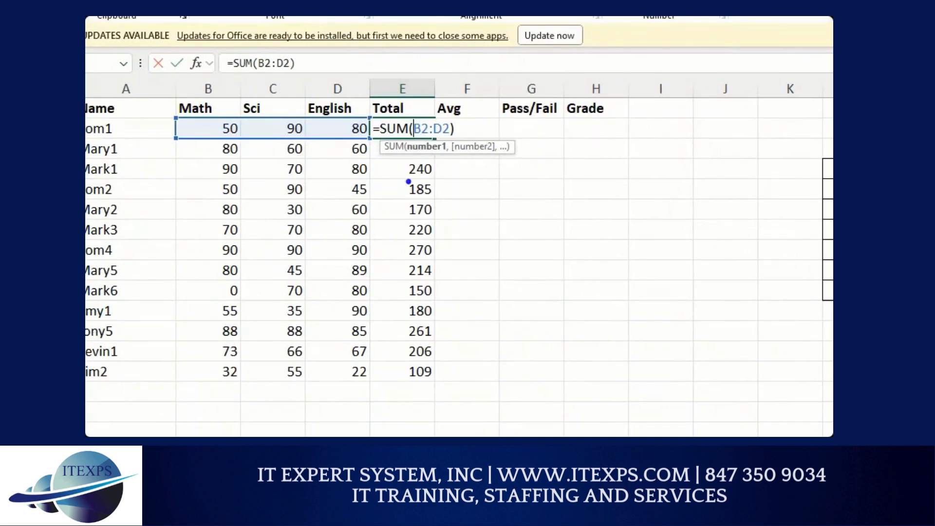
mouse_move(414, 115)
left_mouse_down()
mouse_move(398, 137)
mouse_move(412, 110)
left_mouse_up()
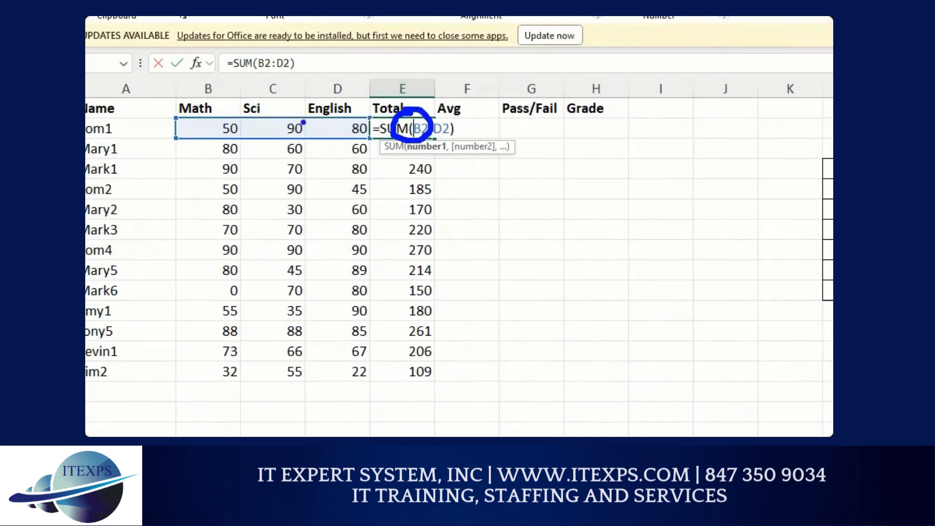
left_click_drag(227, 96, 227, 116)
mouse_move(276, 99)
left_mouse_down()
mouse_move(294, 103)
mouse_move(298, 119)
left_mouse_up()
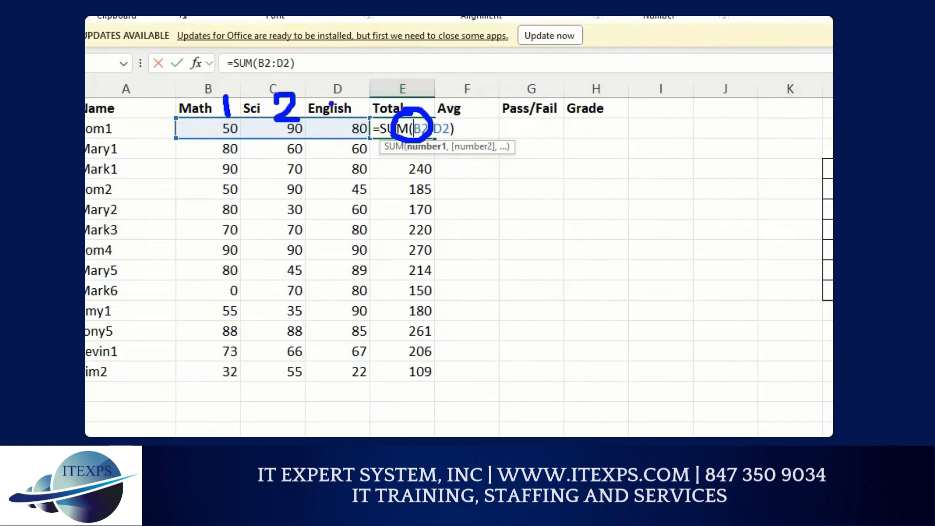
mouse_move(327, 91)
left_mouse_down()
mouse_move(347, 100)
mouse_move(336, 108)
left_mouse_up()
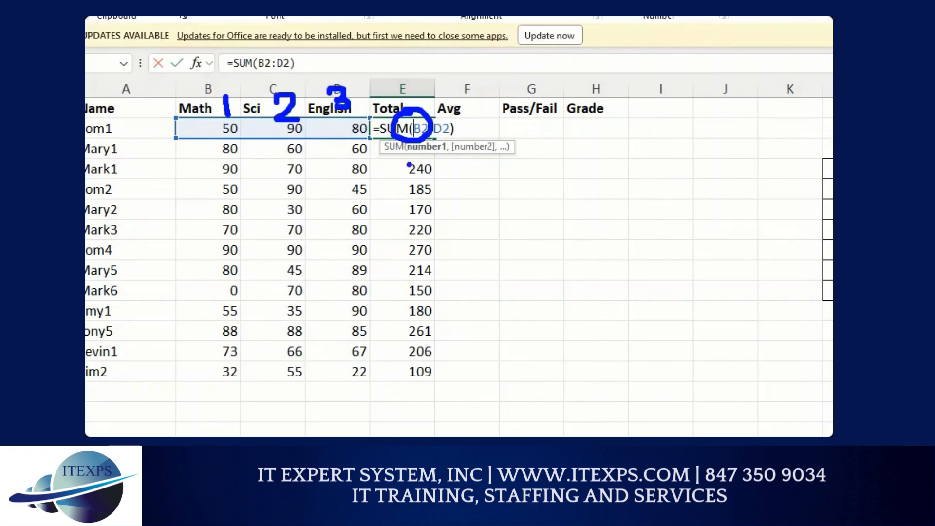
key("Escape")
Step: Enter +E2/3 into the first student's Avg cell to average the three scores
left_click(299, 141)
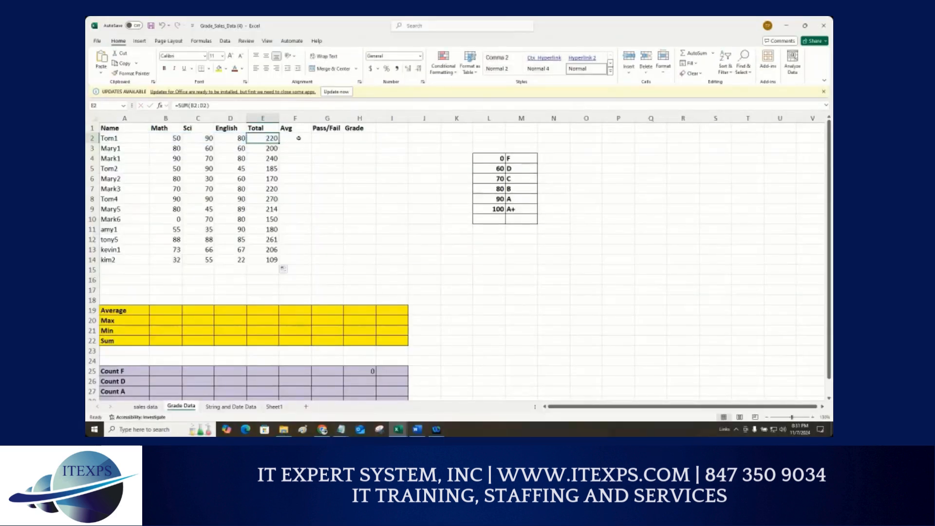
type("+")
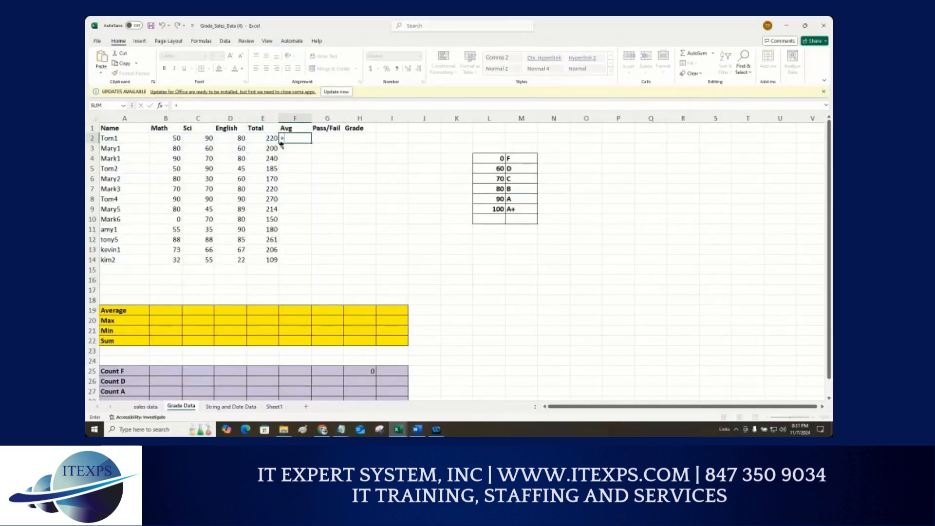
key("Left")
type("/")
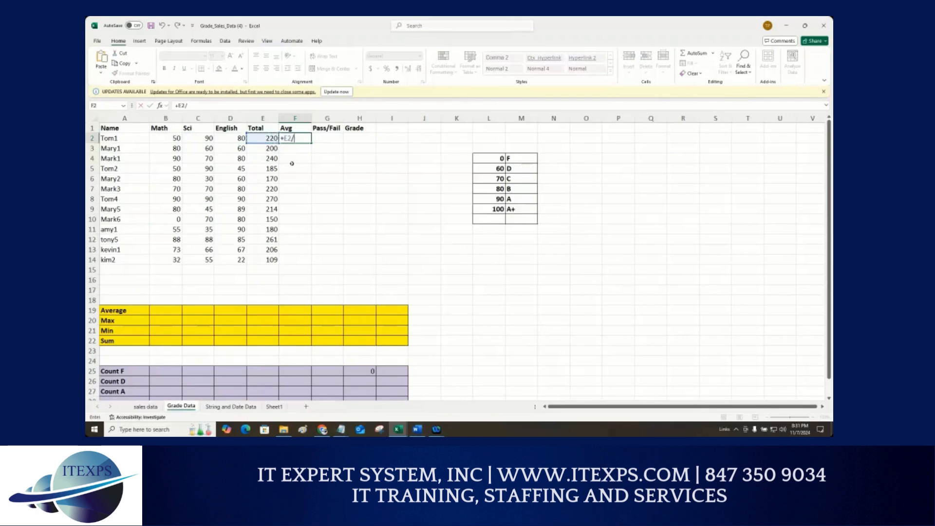
type("3")
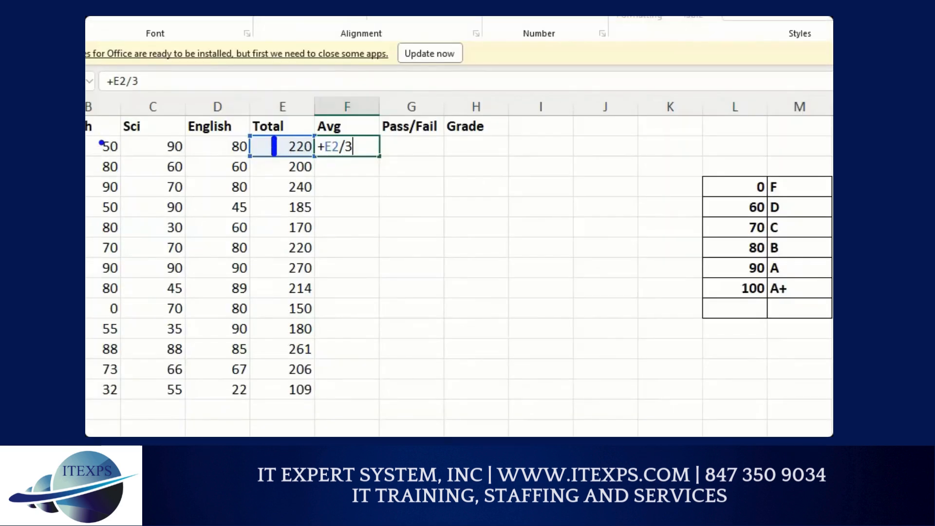
left_click_drag(99, 142, 231, 144)
left_click_drag(120, 97, 120, 135)
mouse_move(159, 113)
left_mouse_down()
mouse_move(163, 130)
mouse_move(209, 130)
left_mouse_up()
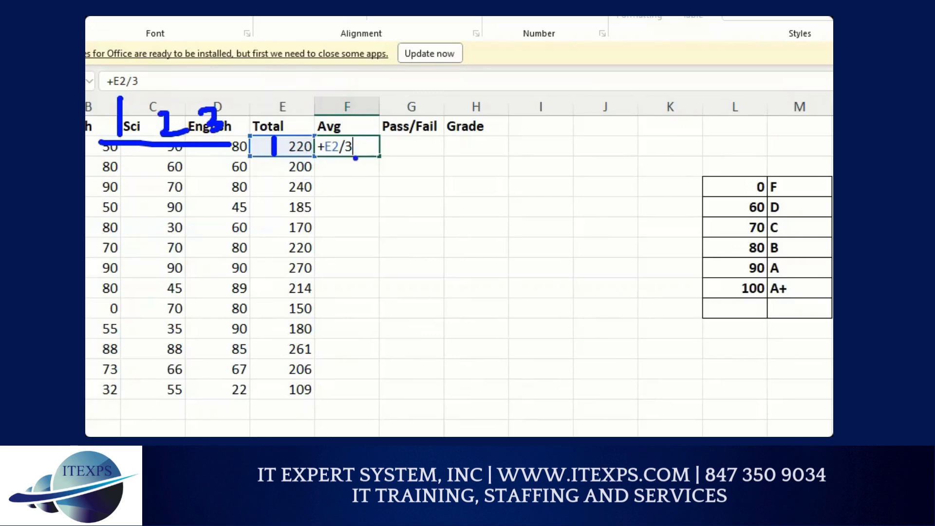
left_click_drag(382, 150, 398, 369)
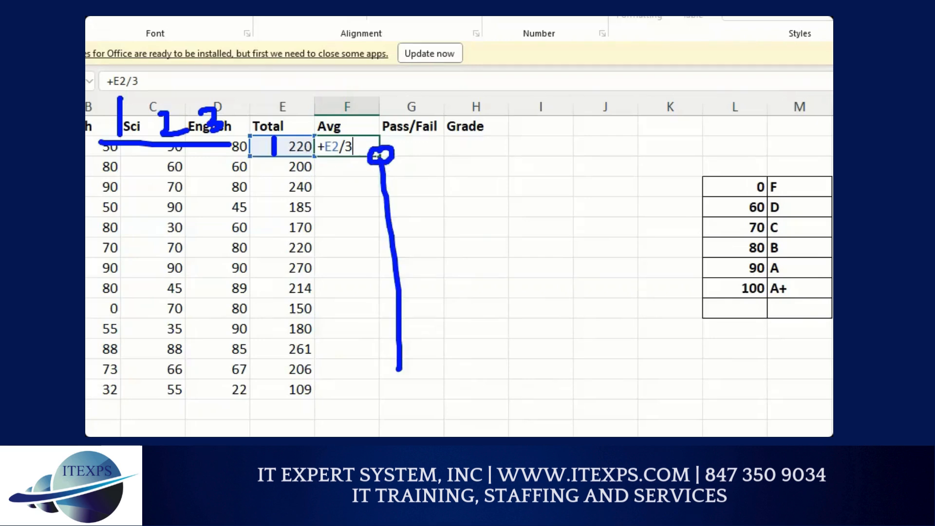
key("Return")
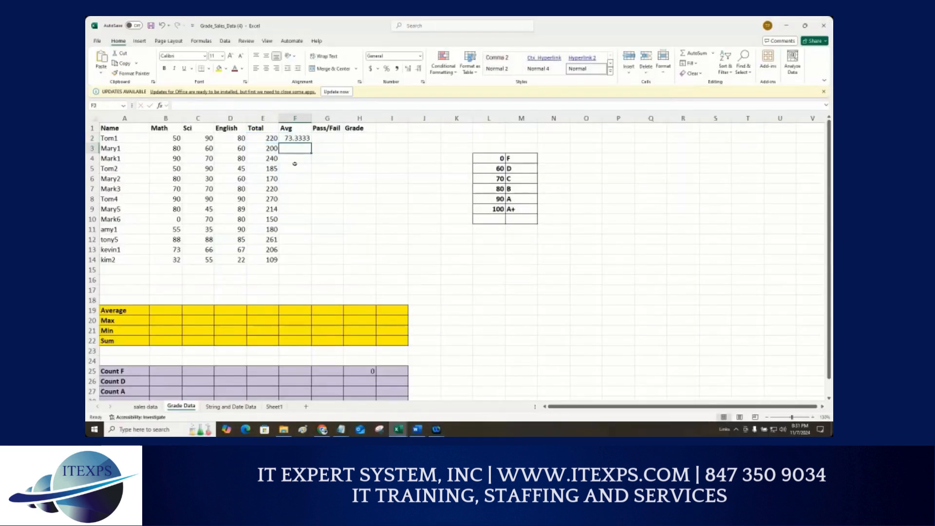
left_click(296, 141)
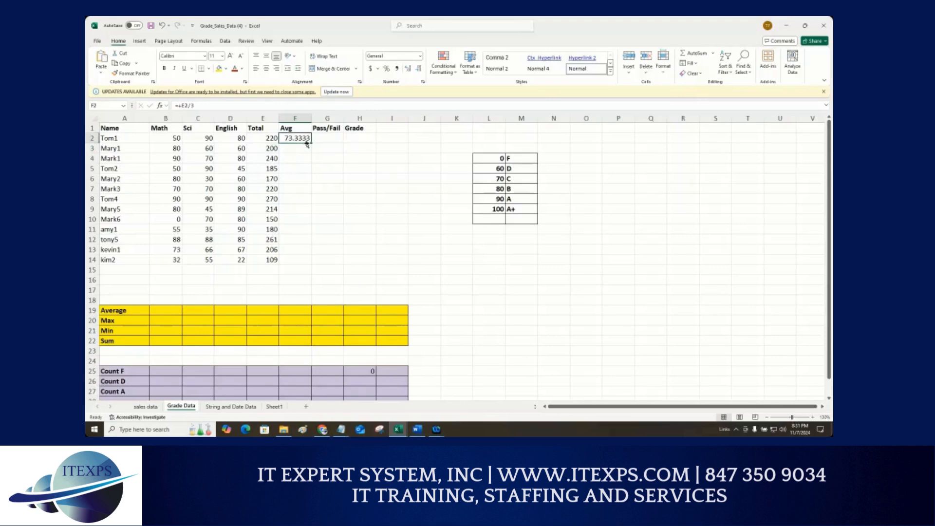
Step: Fill the average formula down the Avg column for all students
double_click(311, 143)
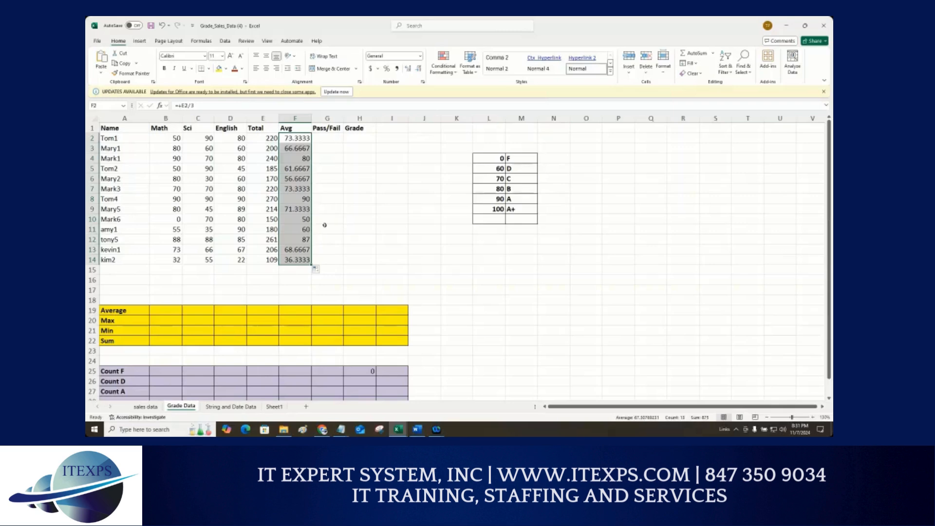
left_click(317, 269)
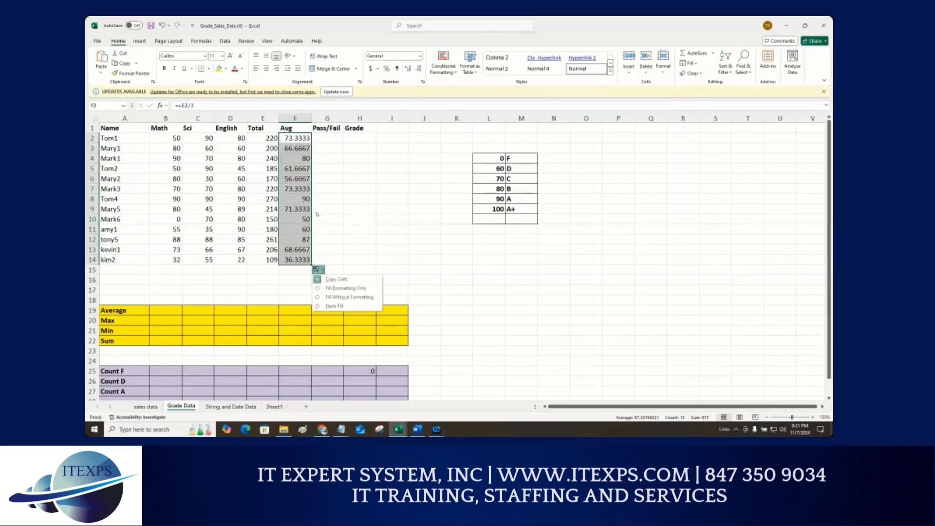
key("ctrl+1")
left_click(298, 142)
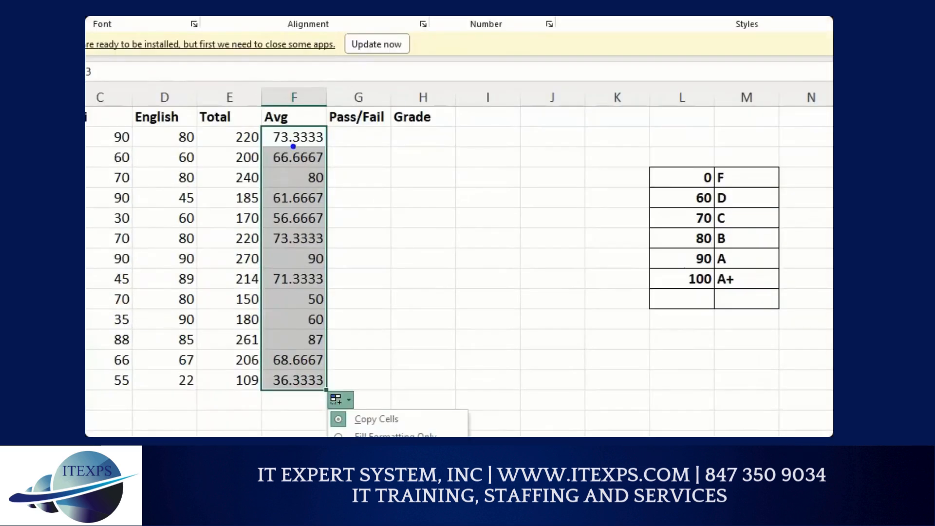
left_click_drag(292, 146, 319, 148)
key("Escape")
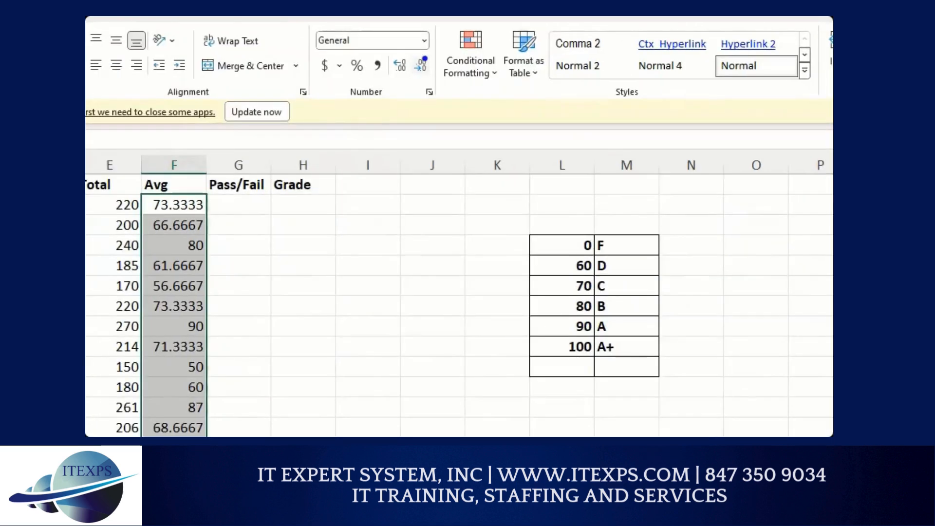
Step: Decrease the decimal places of the Avg column until the averages show as whole numbers
mouse_move(425, 59)
left_mouse_down()
mouse_move(409, 55)
mouse_move(426, 74)
mouse_move(429, 52)
left_mouse_up()
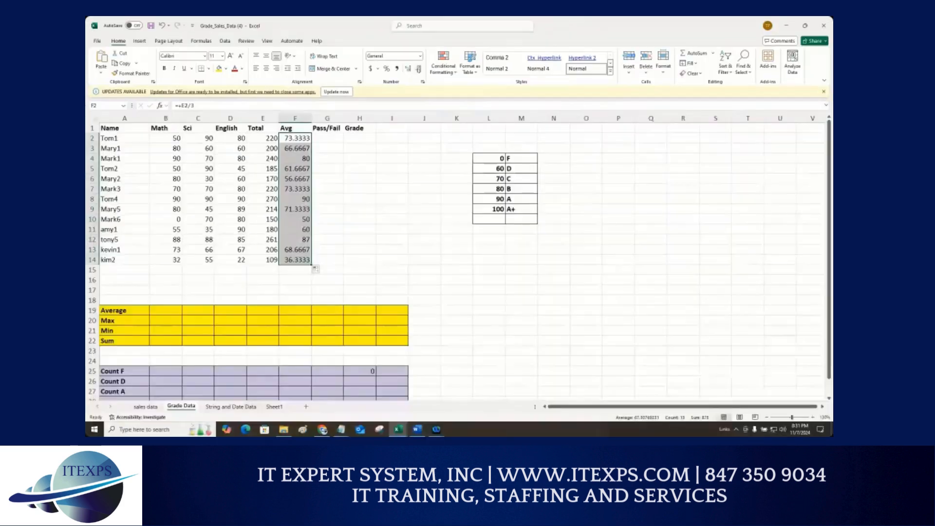
left_click(419, 70)
left_click(419, 70)
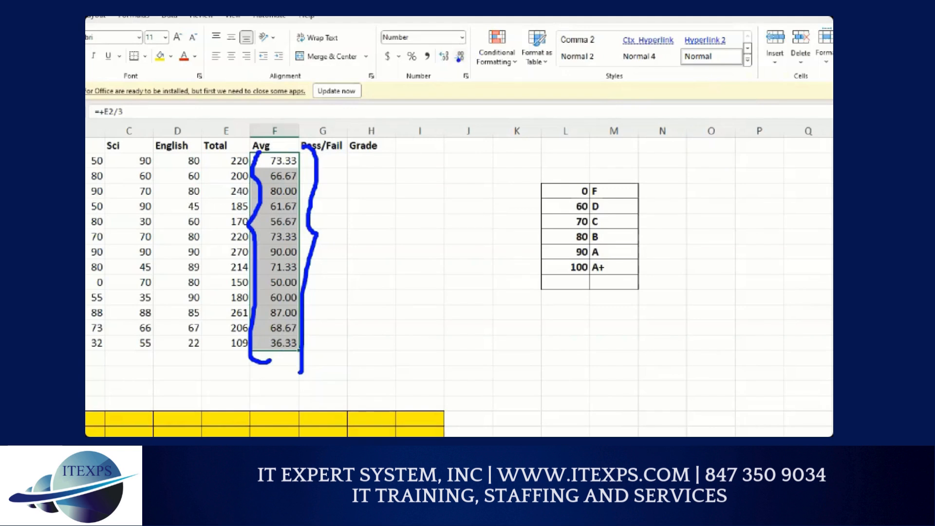
left_click(459, 56)
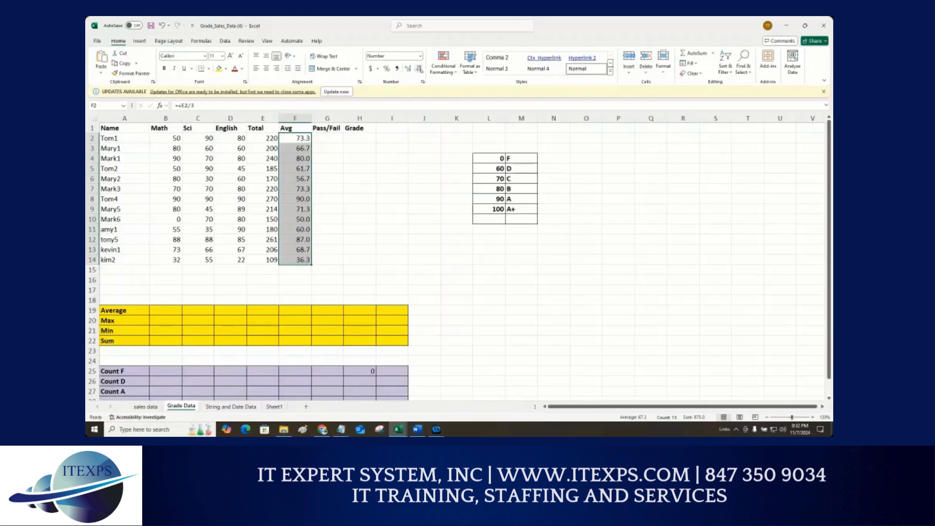
left_click(459, 56)
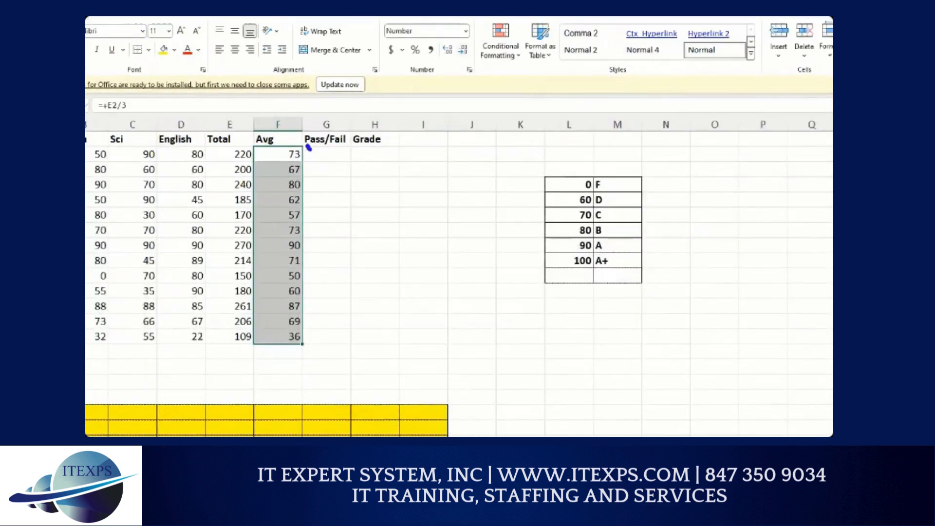
mouse_move(308, 145)
left_mouse_down()
mouse_move(314, 337)
mouse_move(303, 343)
left_mouse_up()
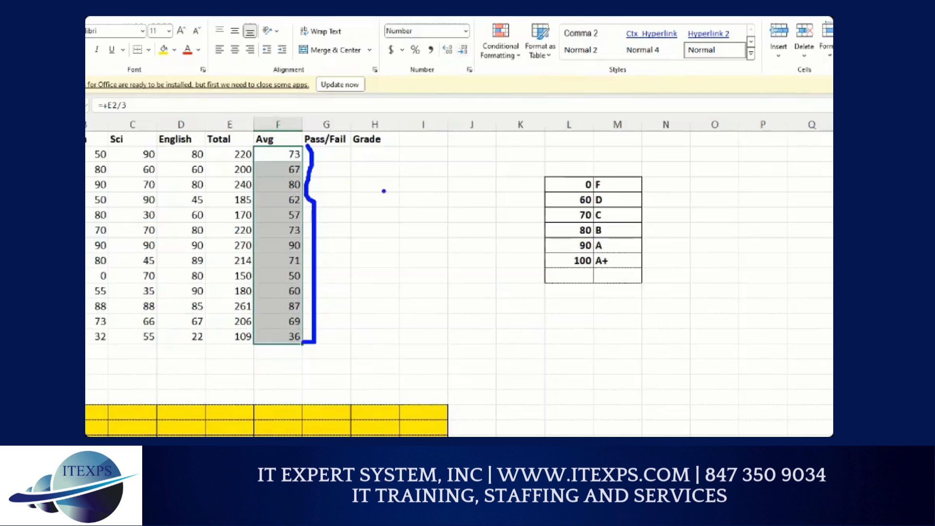
mouse_move(469, 32)
left_mouse_down()
mouse_move(482, 57)
mouse_move(472, 28)
left_mouse_up()
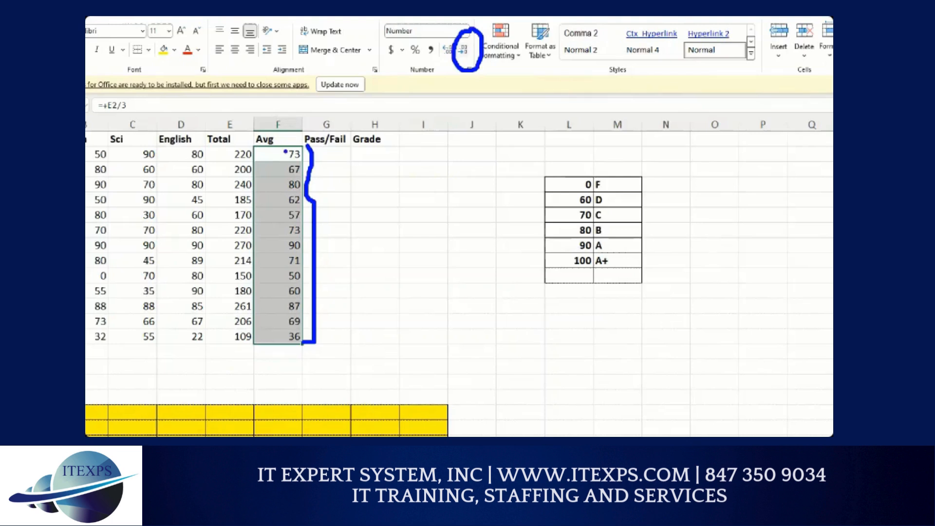
mouse_move(370, 156)
left_mouse_down()
mouse_move(351, 178)
mouse_move(367, 193)
mouse_move(414, 162)
left_mouse_up()
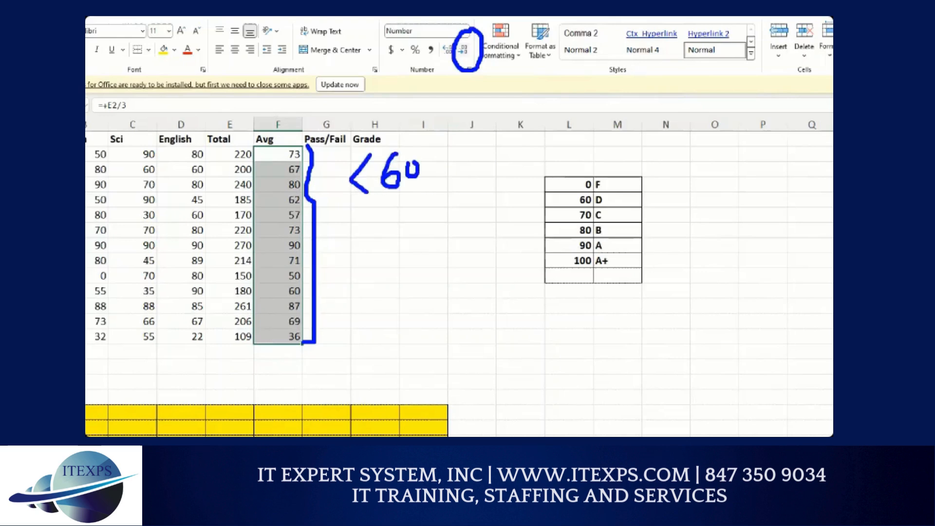
mouse_move(484, 130)
left_mouse_down()
mouse_move(485, 158)
mouse_move(483, 125)
mouse_move(504, 122)
mouse_move(504, 139)
mouse_move(543, 146)
left_mouse_up()
left_click(519, 108)
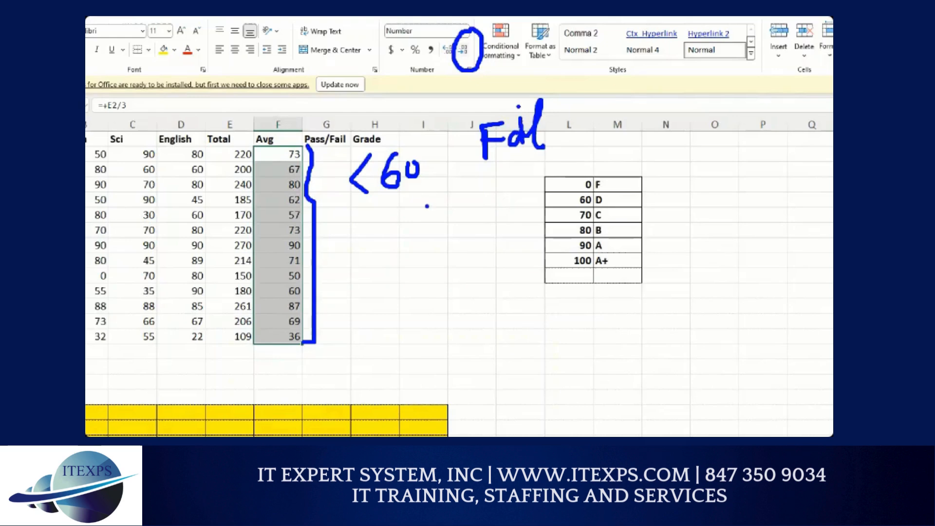
mouse_move(411, 230)
left_mouse_down()
mouse_move(409, 263)
mouse_move(424, 241)
mouse_move(447, 246)
mouse_move(477, 225)
left_mouse_up()
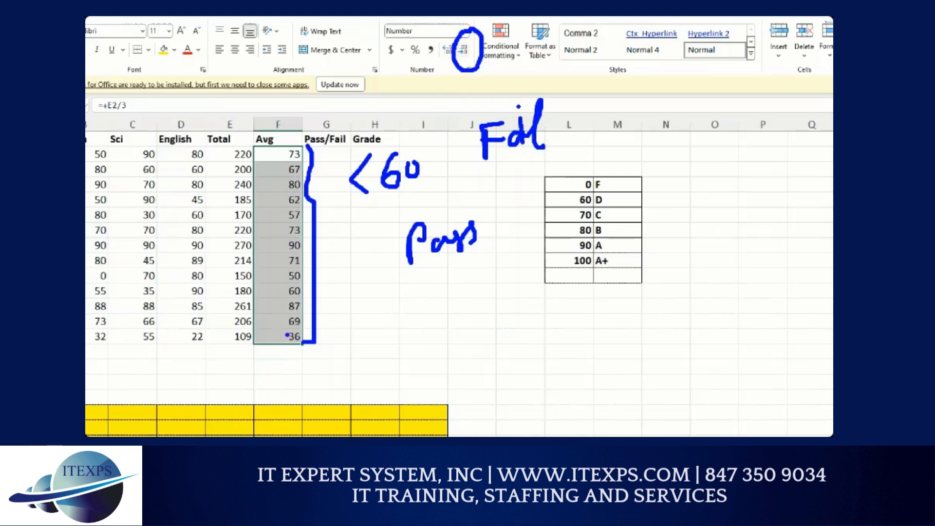
mouse_move(286, 331)
left_mouse_down()
mouse_move(271, 354)
mouse_move(286, 356)
left_mouse_up()
left_click_drag(278, 263, 281, 278)
left_click_drag(279, 204, 281, 221)
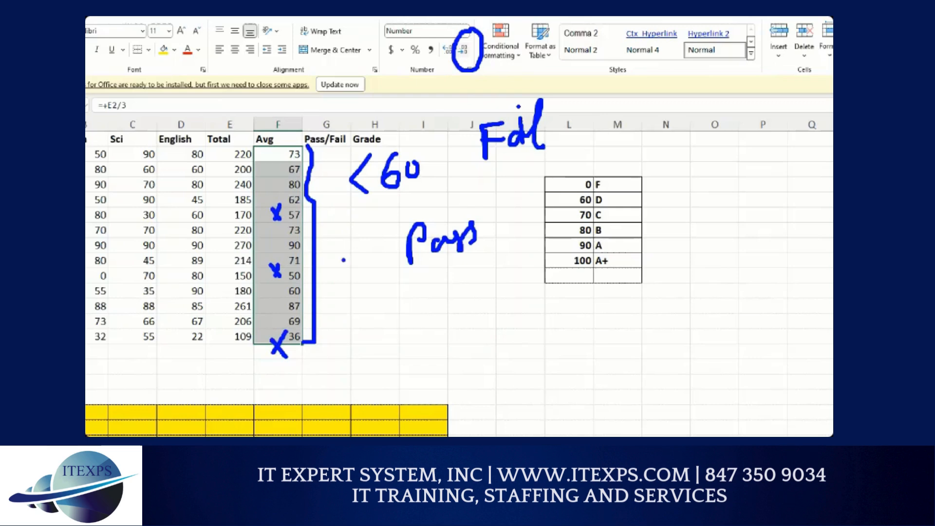
key("Escape")
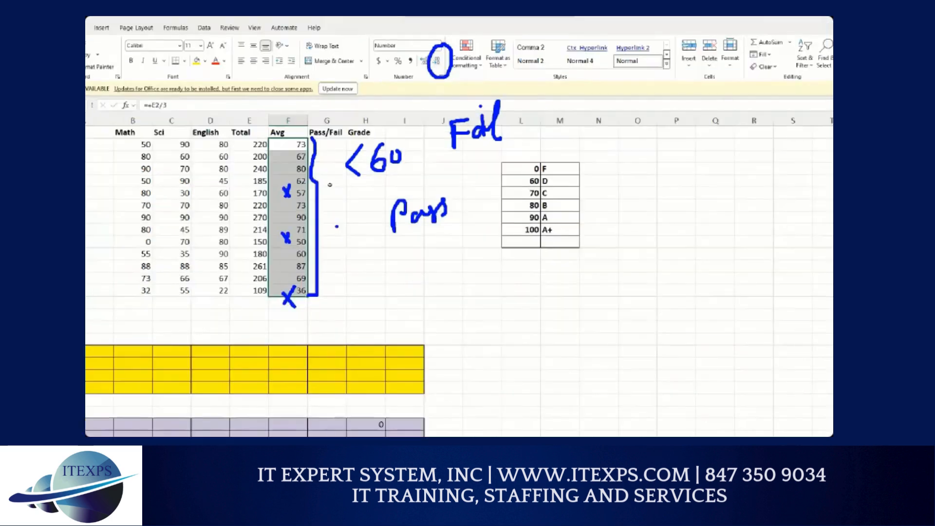
Step: Enter =if(F2<60,"Fail","Pass") into the first student's Pass/Fail cell
left_click(324, 140)
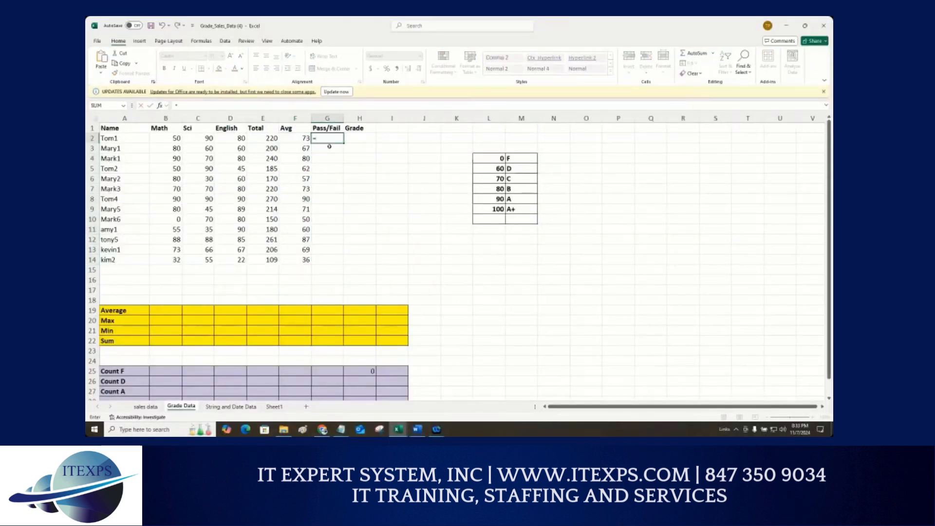
key("Escape")
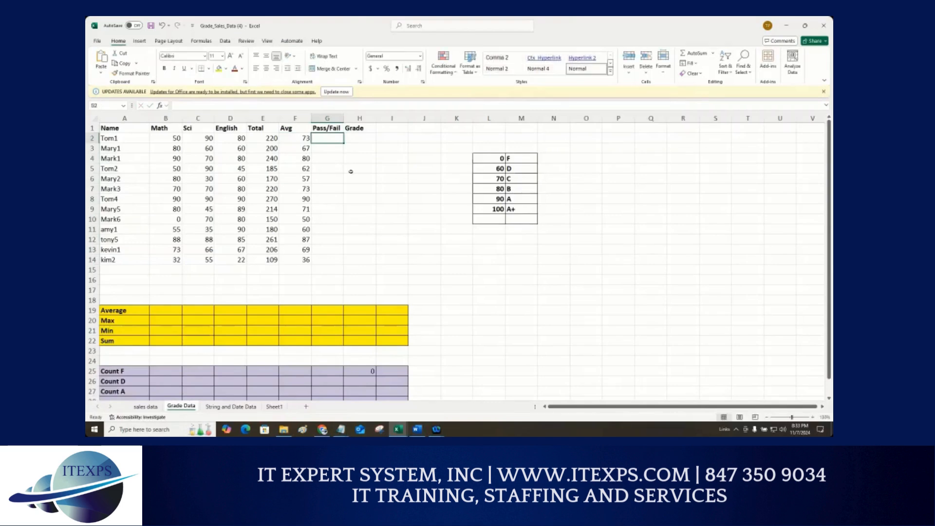
scroll(351, 172, "up", 3)
scroll(404, 160, "up", 1)
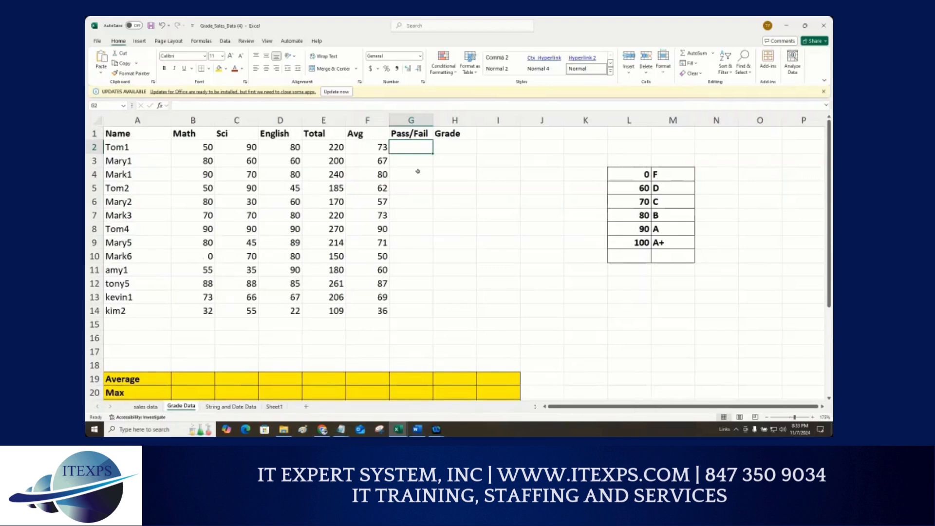
type("=if")
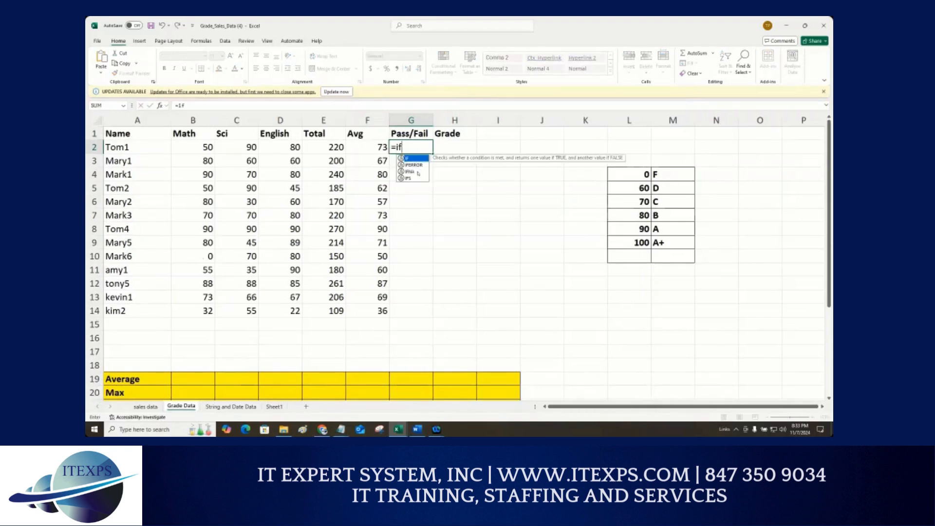
type("(")
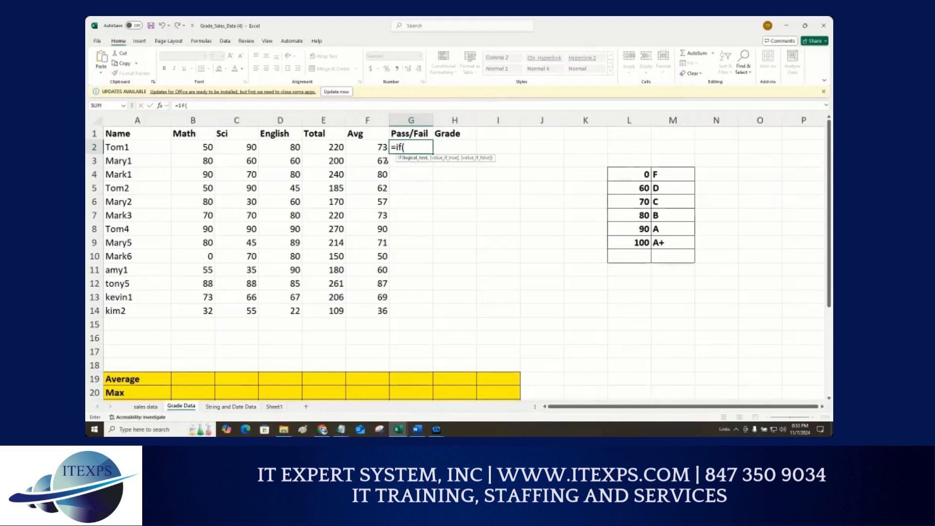
left_click(380, 148)
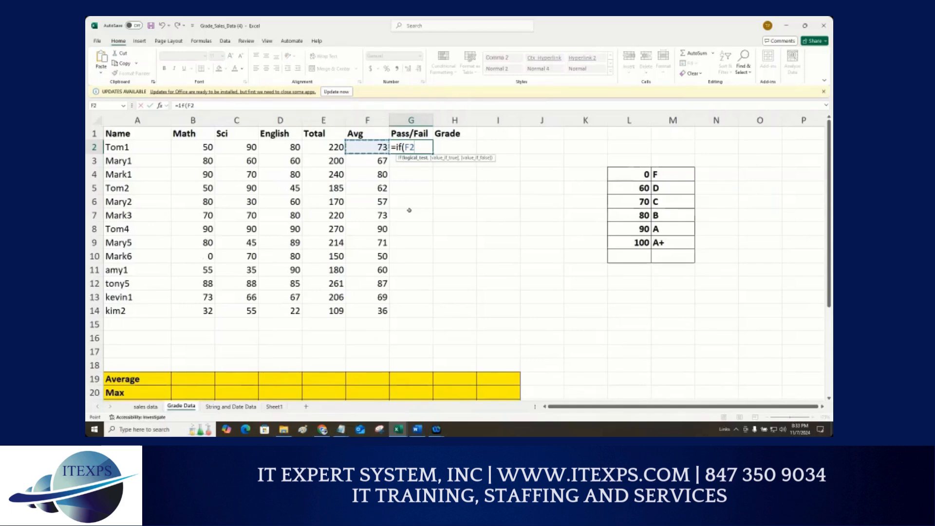
type("<60,")
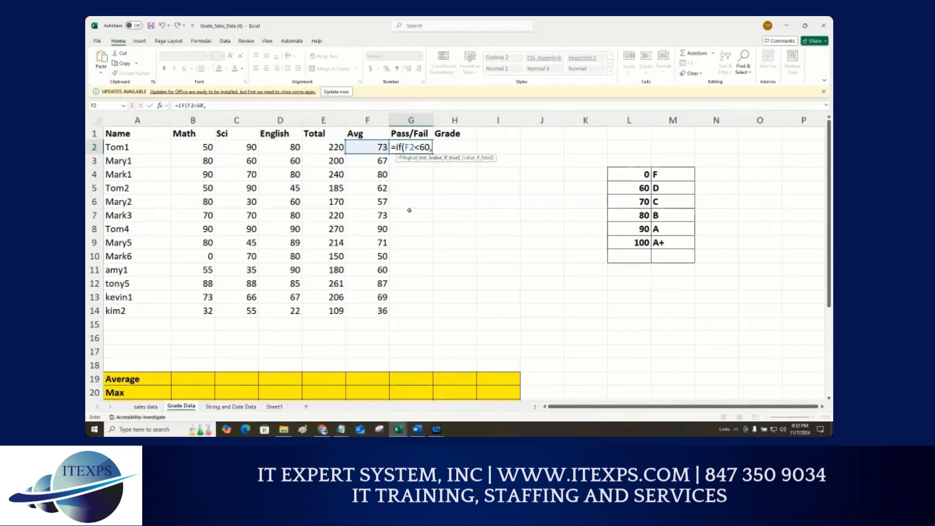
type("\"Fail\",\"Pass")
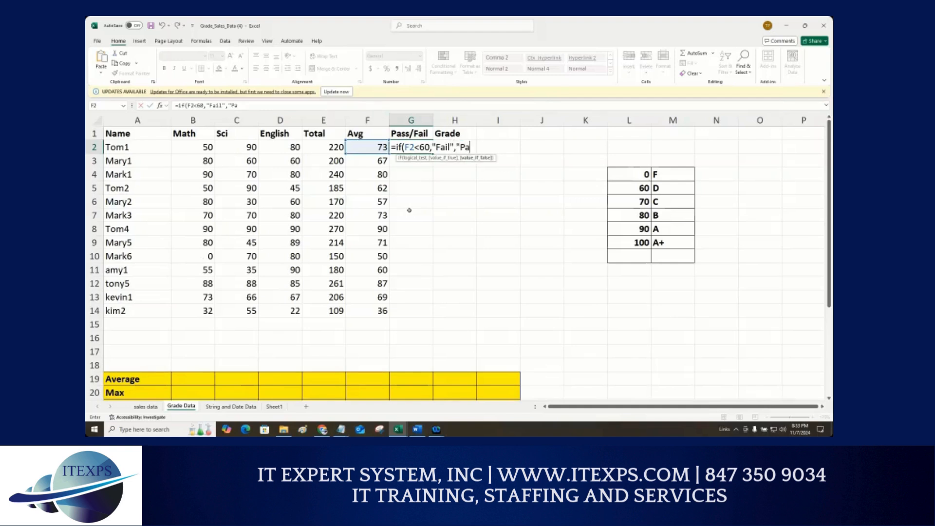
type("\")")
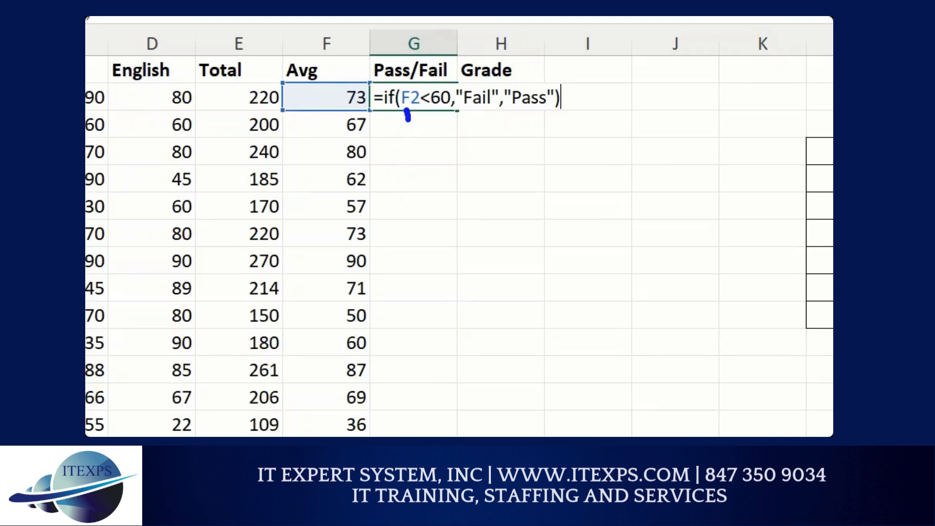
left_click_drag(407, 116, 351, 104)
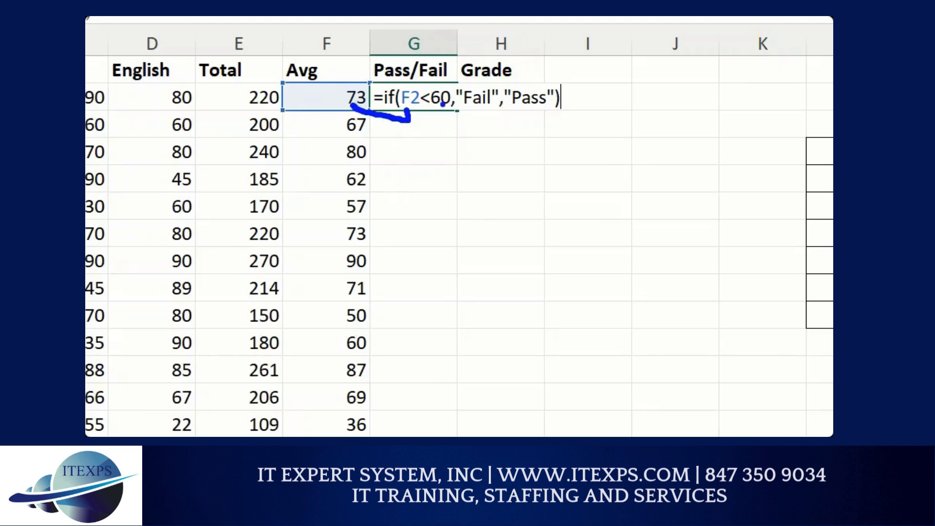
mouse_move(433, 72)
left_mouse_down()
mouse_move(427, 62)
mouse_move(438, 46)
mouse_move(430, 70)
left_mouse_up()
left_click_drag(466, 115, 493, 123)
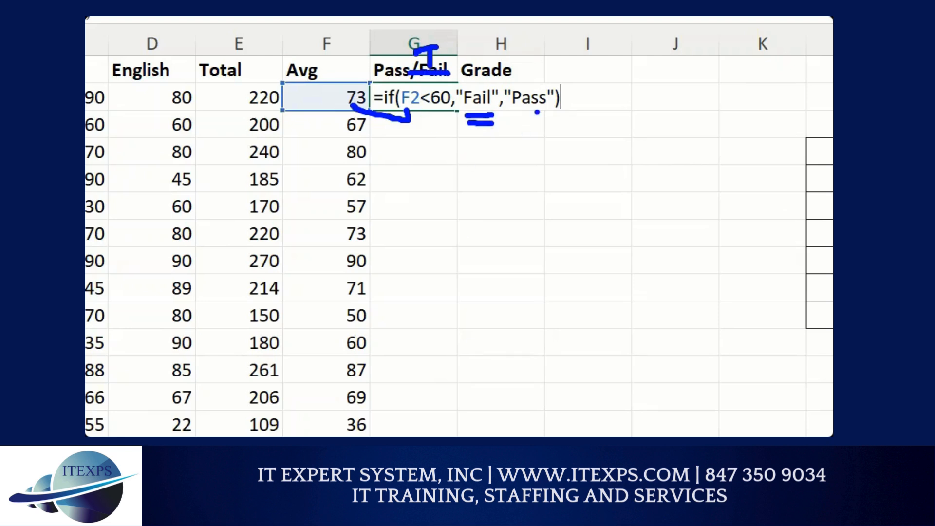
mouse_move(389, 207)
left_mouse_down()
mouse_move(415, 206)
mouse_move(438, 224)
left_mouse_up()
left_click_drag(433, 169, 470, 171)
left_click_drag(448, 195, 471, 194)
left_click_drag(497, 154, 511, 271)
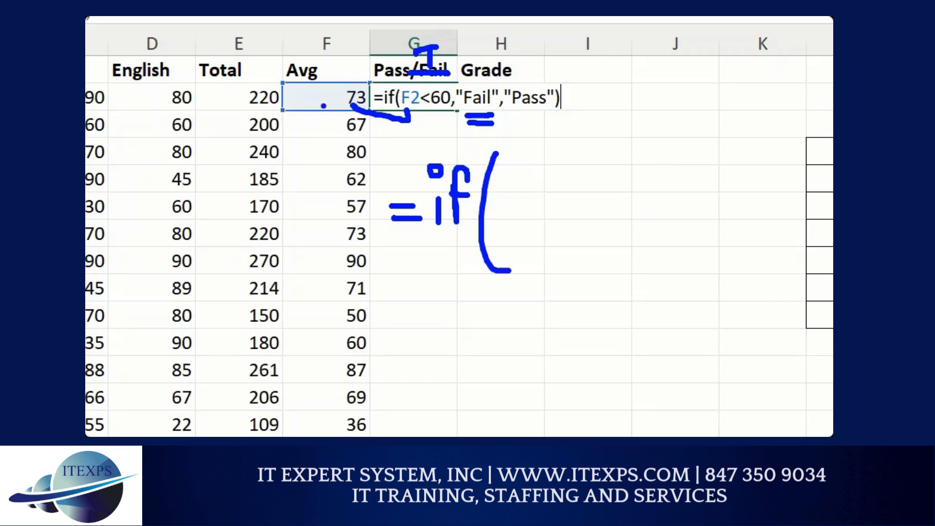
left_click_drag(316, 75, 345, 93)
left_click_drag(523, 186, 523, 218)
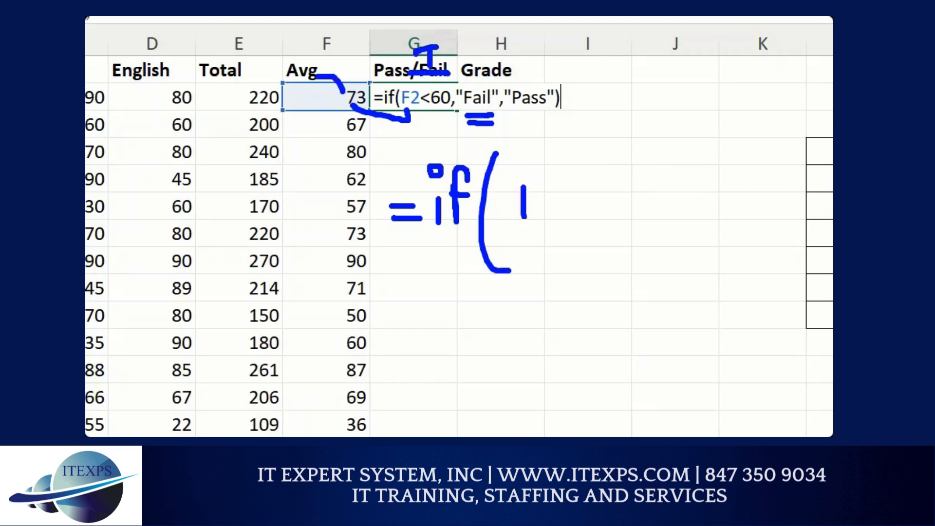
left_click_drag(520, 168, 524, 223)
left_click_drag(518, 169, 542, 168)
mouse_move(513, 197)
left_mouse_down()
mouse_move(538, 197)
mouse_move(563, 225)
left_mouse_up()
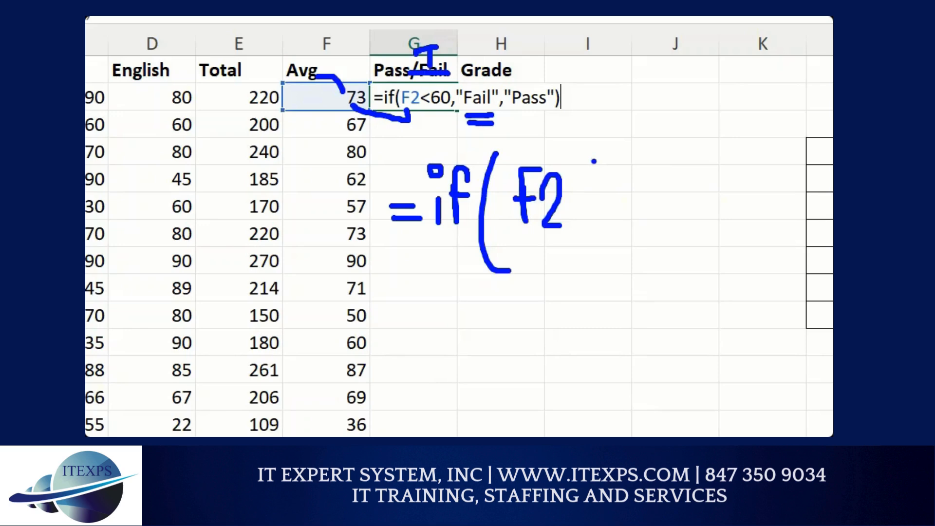
left_click_drag(594, 162, 622, 238)
mouse_move(625, 150)
left_mouse_down()
mouse_move(615, 215)
mouse_move(632, 202)
left_mouse_up()
mouse_move(639, 174)
left_mouse_down()
mouse_move(637, 187)
mouse_move(654, 178)
left_mouse_up()
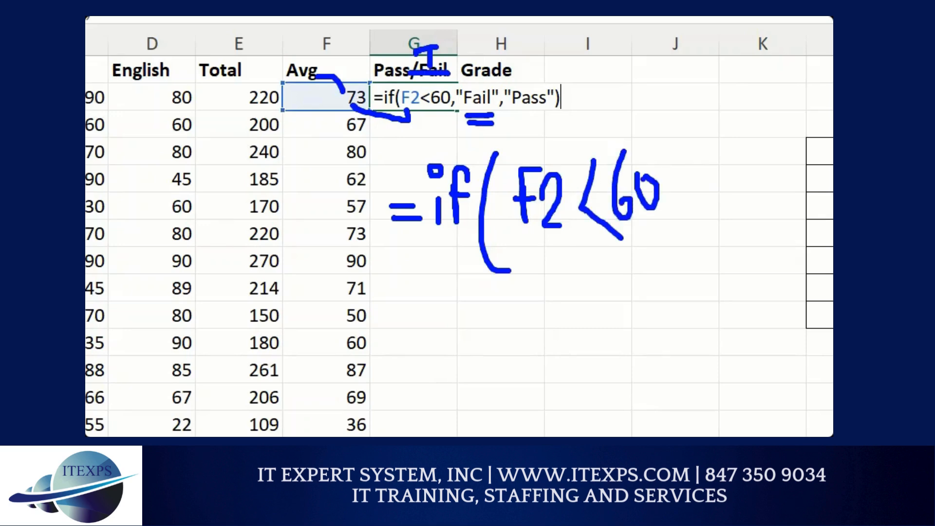
left_click_drag(530, 253, 636, 247)
left_click_drag(531, 273, 614, 271)
mouse_move(531, 317)
left_mouse_down()
mouse_move(580, 307)
mouse_move(569, 348)
left_mouse_up()
left_click_drag(655, 263, 664, 283)
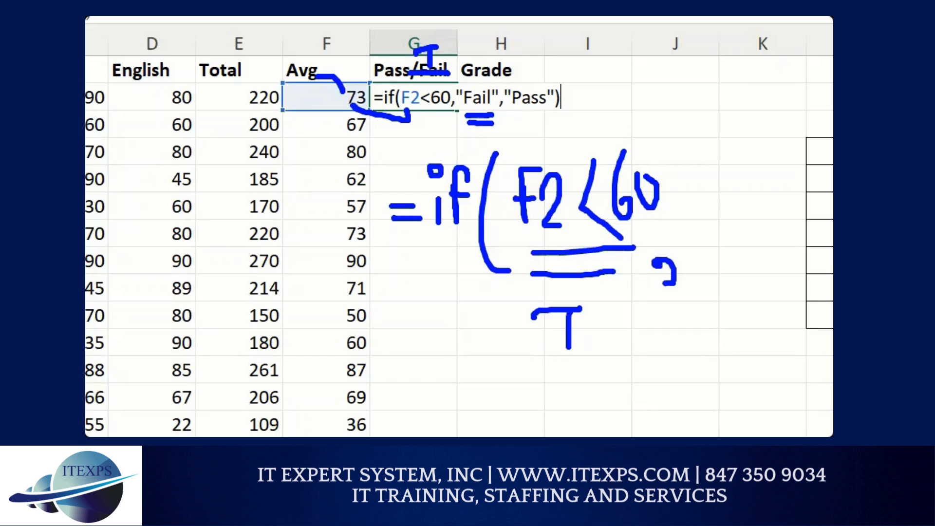
mouse_move(681, 162)
left_mouse_down()
mouse_move(711, 216)
mouse_move(726, 156)
left_mouse_up()
left_click(713, 170)
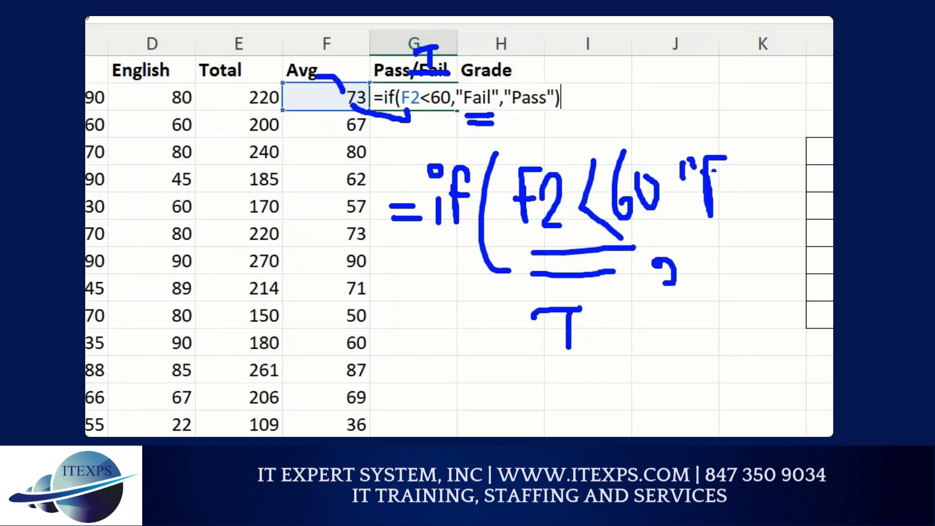
left_click_drag(694, 194, 755, 185)
left_click_drag(746, 136, 773, 222)
left_click_drag(778, 124, 801, 192)
left_click_drag(801, 138, 810, 158)
mouse_move(819, 100)
left_mouse_down()
mouse_move(821, 139)
mouse_move(829, 137)
left_mouse_up()
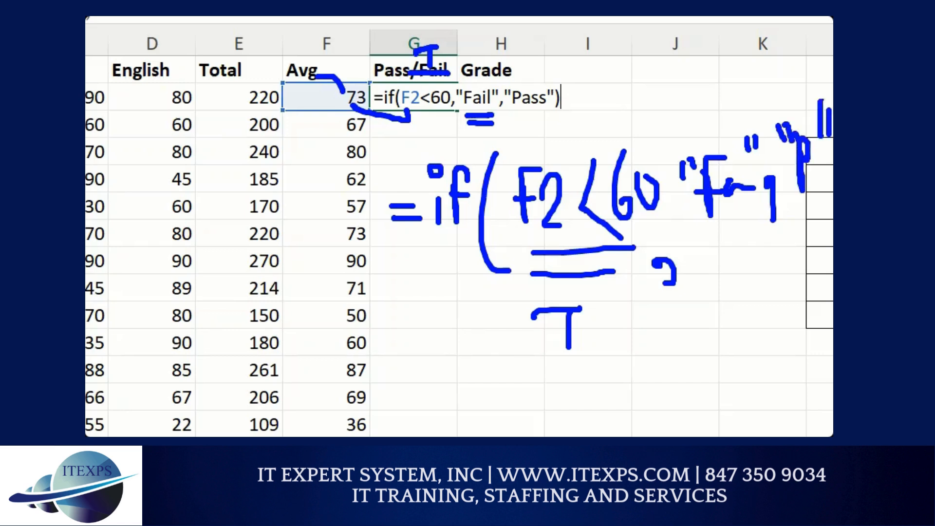
left_click_drag(796, 63, 788, 265)
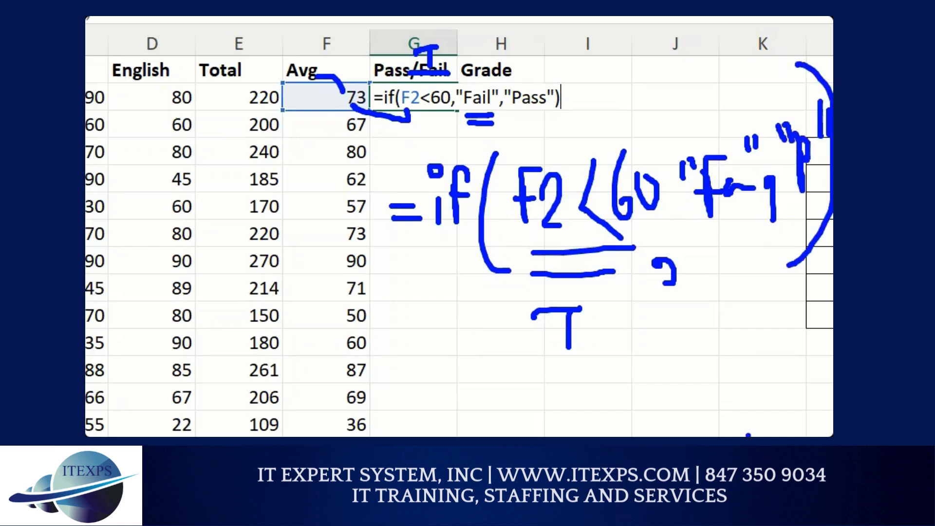
key("Escape")
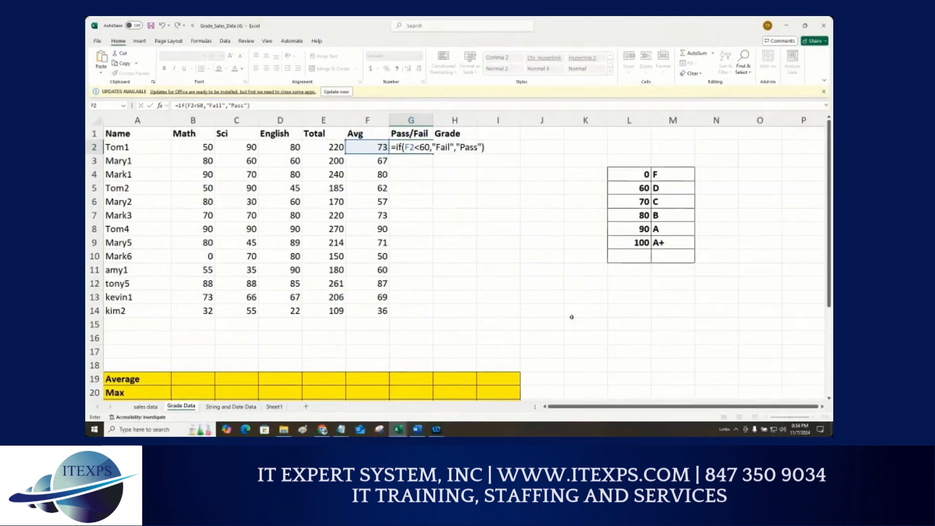
Step: Confirm the IF formula and fill it down the Pass/Fail column for all students
key("Return")
left_click(427, 147)
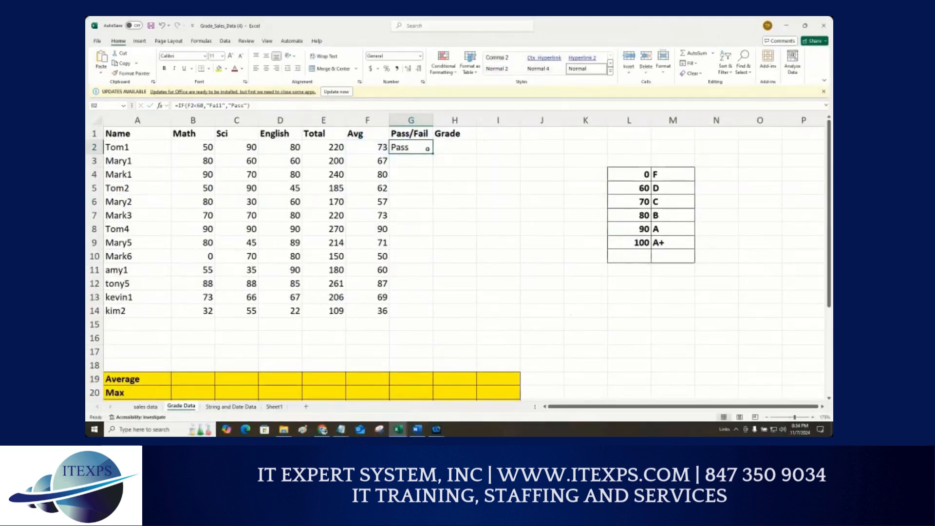
double_click(432, 154)
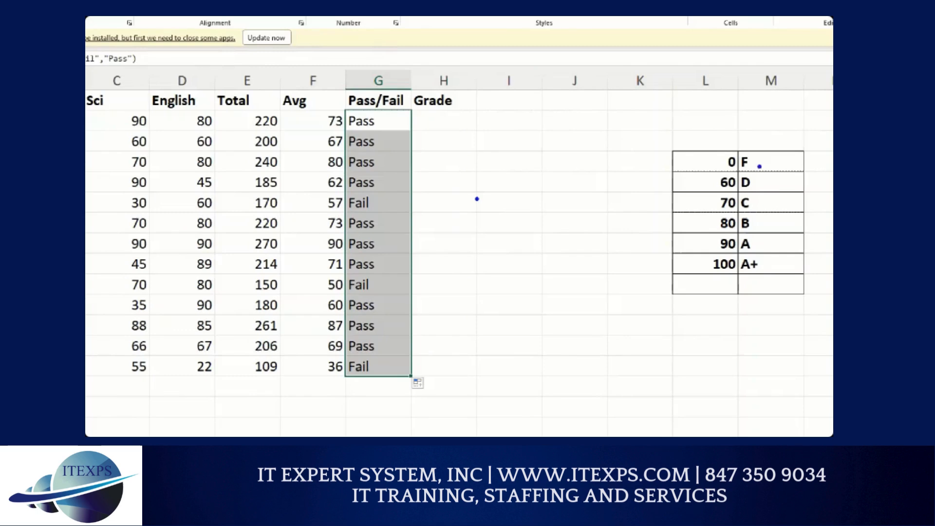
Step: Open the first student's Pass/Fail formula to examine its condition and result values
mouse_move(722, 159)
left_mouse_down()
mouse_move(722, 178)
mouse_move(749, 152)
mouse_move(740, 165)
mouse_move(753, 161)
mouse_move(721, 197)
mouse_move(745, 184)
mouse_move(724, 212)
mouse_move(725, 221)
mouse_move(743, 204)
mouse_move(725, 241)
mouse_move(744, 224)
mouse_move(726, 271)
mouse_move(741, 252)
left_mouse_up()
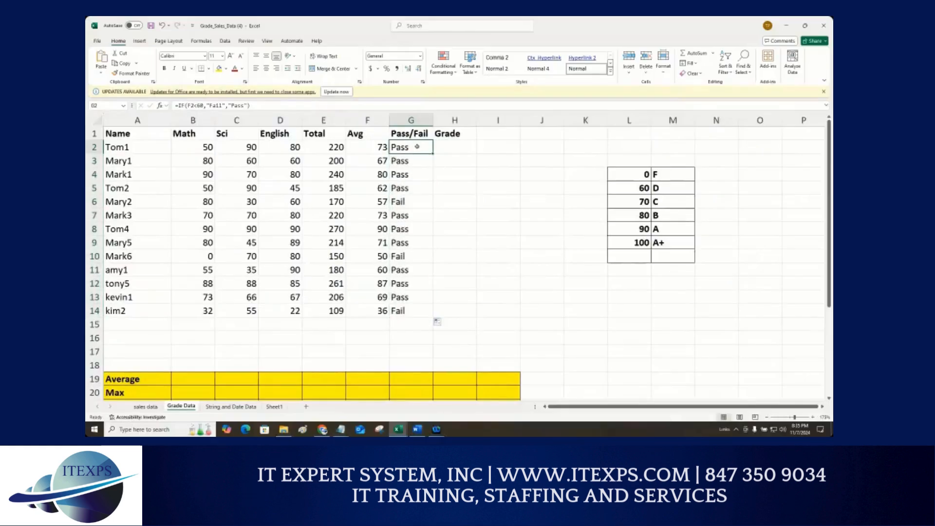
key("F2")
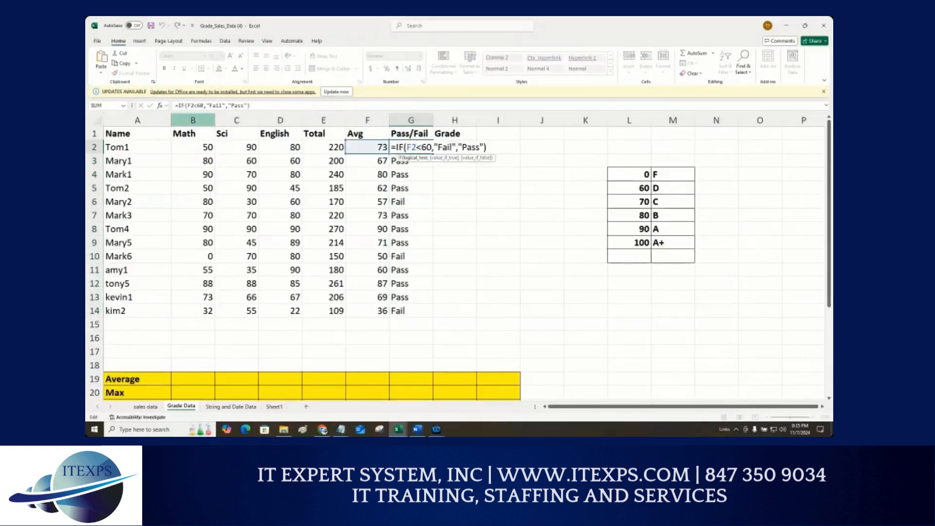
left_click_drag(183, 110, 261, 114)
left_click_drag(212, 88, 212, 99)
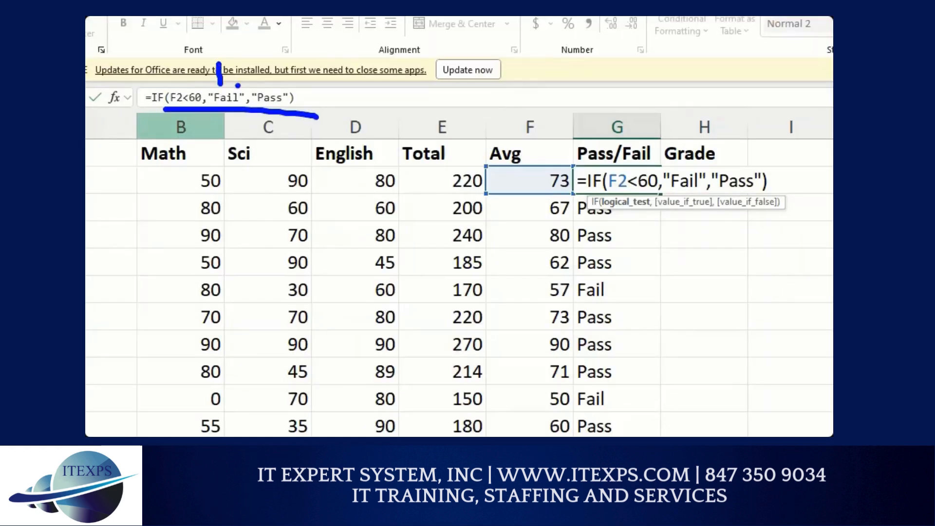
mouse_move(262, 70)
left_mouse_down()
mouse_move(286, 64)
mouse_move(291, 75)
left_mouse_up()
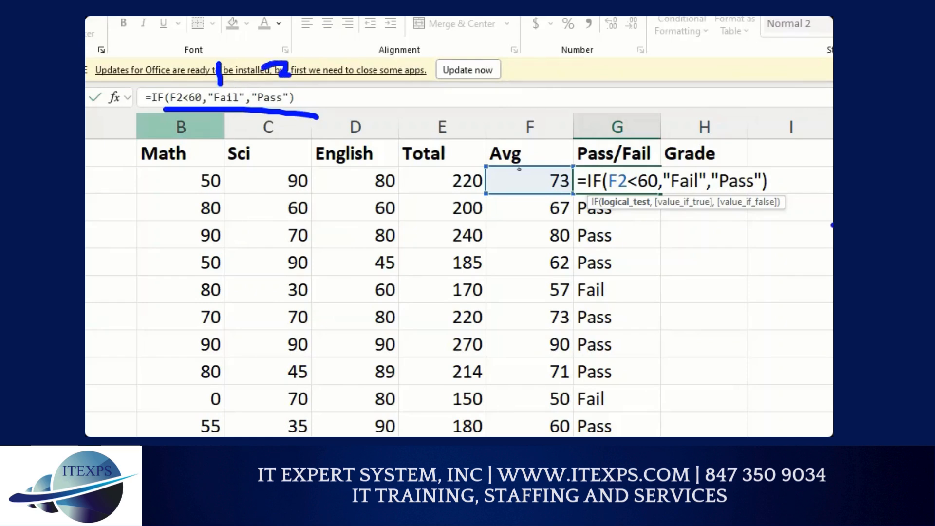
mouse_move(651, 135)
left_mouse_down()
mouse_move(671, 188)
mouse_move(658, 316)
left_mouse_up()
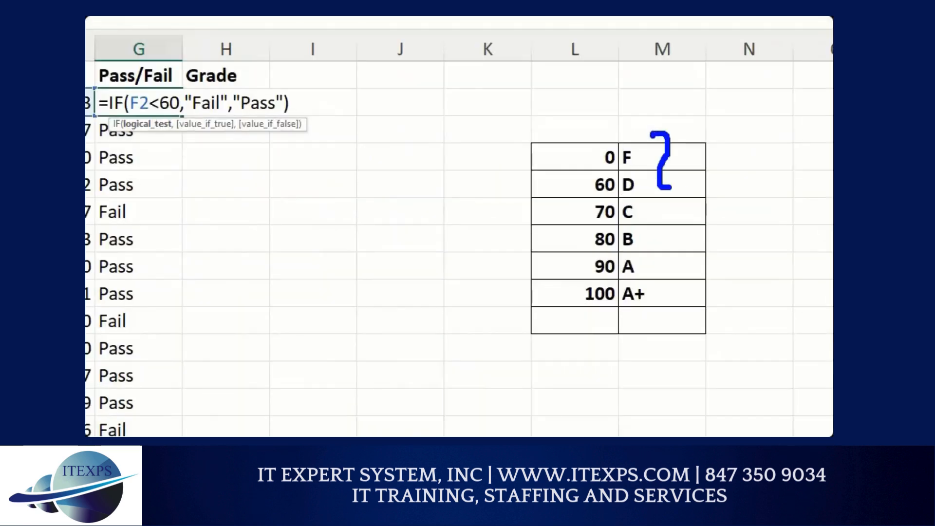
mouse_move(590, 148)
left_mouse_down()
mouse_move(579, 207)
mouse_move(595, 209)
mouse_move(567, 239)
mouse_move(584, 265)
mouse_move(547, 313)
left_mouse_up()
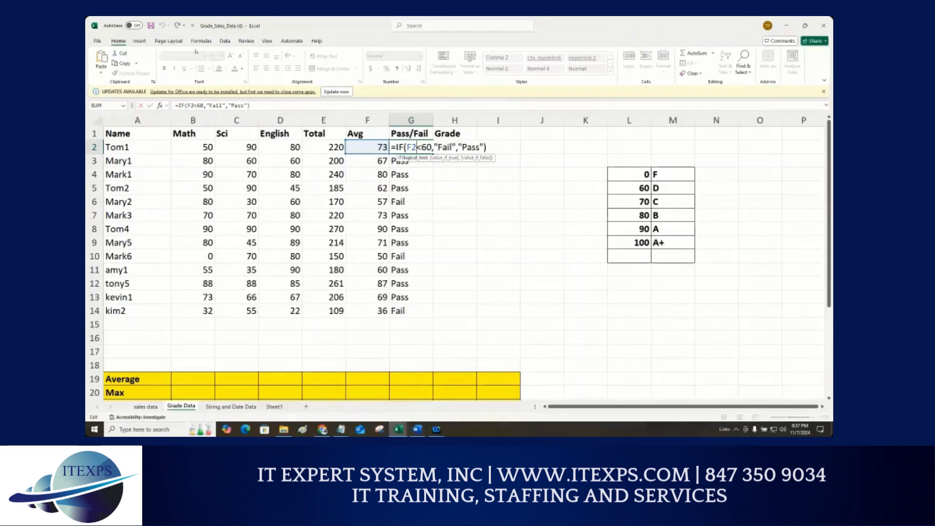
key("ctrl+Return")
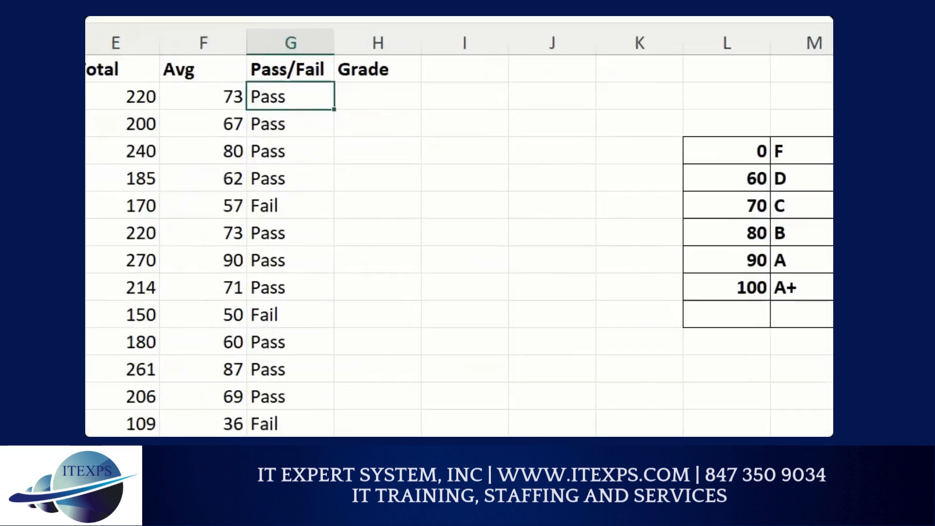
mouse_move(304, 117)
left_mouse_down()
mouse_move(311, 124)
mouse_move(306, 110)
left_mouse_up()
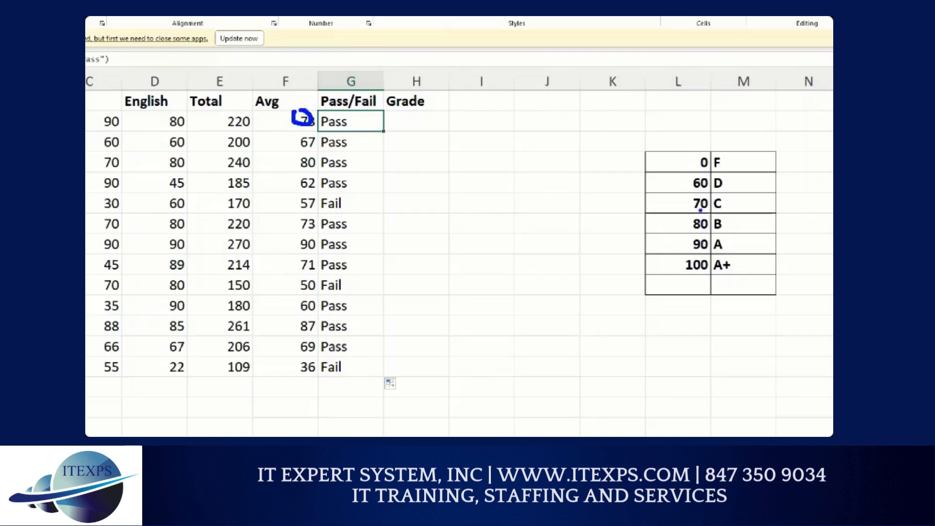
mouse_move(698, 208)
left_mouse_down()
mouse_move(700, 222)
mouse_move(715, 208)
left_mouse_up()
mouse_move(426, 117)
left_mouse_down()
mouse_move(382, 131)
mouse_move(406, 132)
left_mouse_up()
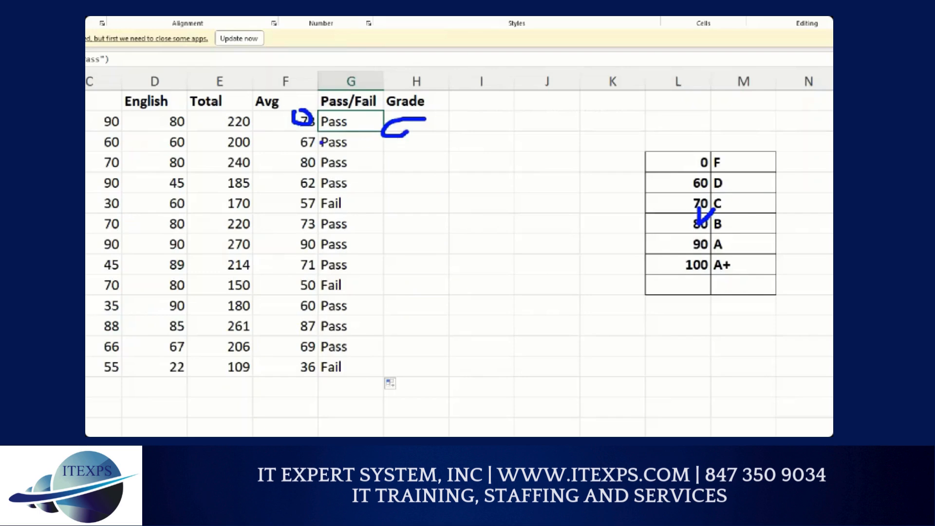
mouse_move(695, 183)
left_mouse_down()
mouse_move(699, 197)
mouse_move(715, 185)
left_mouse_up()
left_click_drag(412, 140, 422, 148)
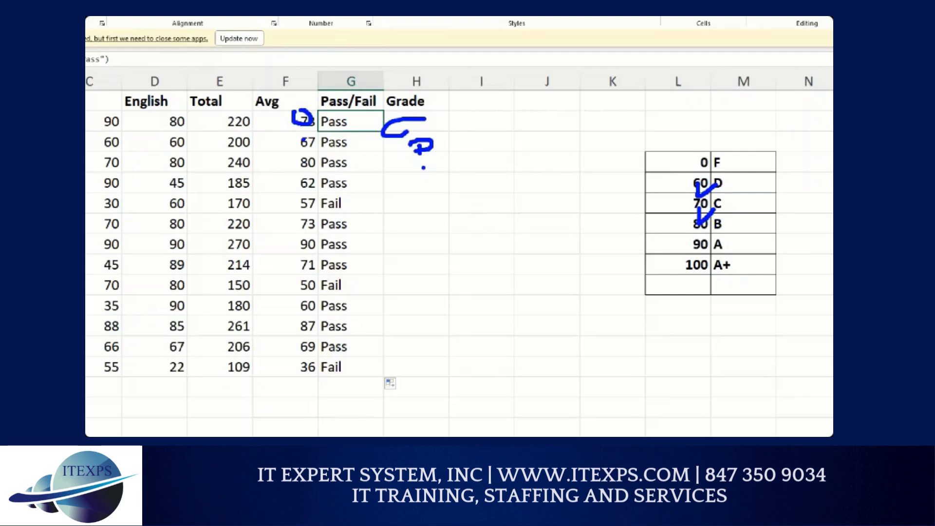
mouse_move(422, 157)
left_mouse_down()
mouse_move(422, 178)
mouse_move(401, 184)
left_mouse_up()
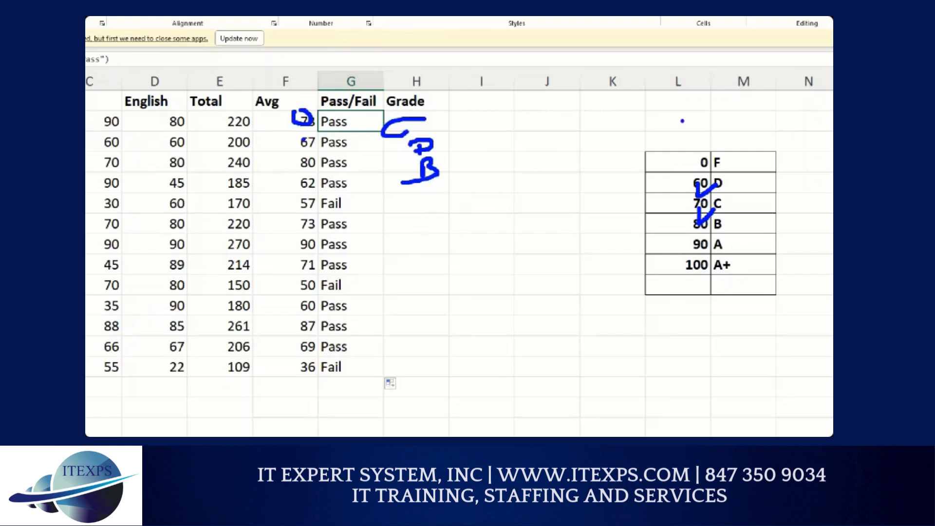
mouse_move(681, 120)
left_mouse_down()
mouse_move(681, 139)
mouse_move(740, 121)
mouse_move(744, 142)
left_mouse_up()
mouse_move(664, 147)
left_mouse_down()
mouse_move(664, 311)
mouse_move(774, 298)
mouse_move(685, 147)
mouse_move(633, 147)
left_mouse_up()
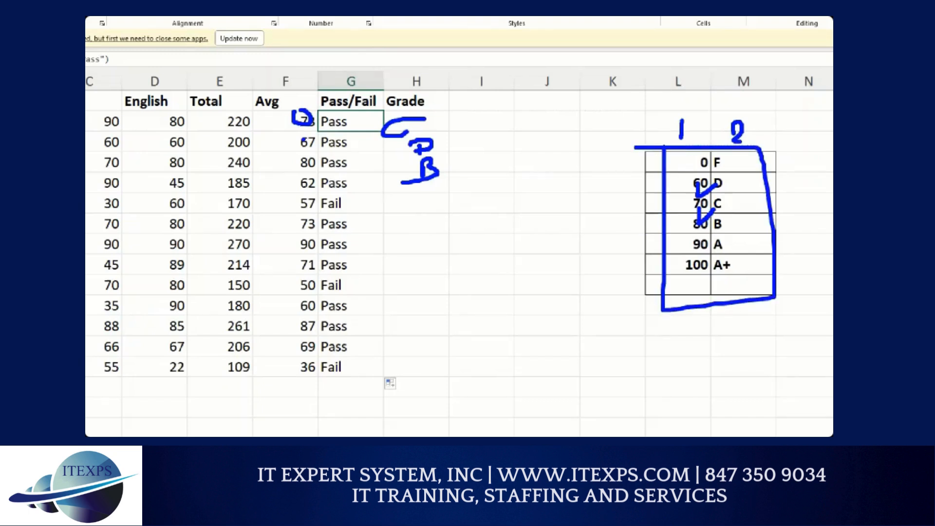
mouse_move(379, 261)
left_mouse_down()
mouse_move(396, 291)
mouse_move(429, 238)
left_mouse_up()
mouse_move(443, 276)
left_mouse_down()
mouse_move(444, 307)
mouse_move(463, 311)
left_mouse_up()
left_click_drag(472, 291, 496, 268)
left_click_drag(498, 236, 511, 263)
mouse_move(512, 245)
left_mouse_down()
mouse_move(528, 253)
mouse_move(550, 235)
left_mouse_up()
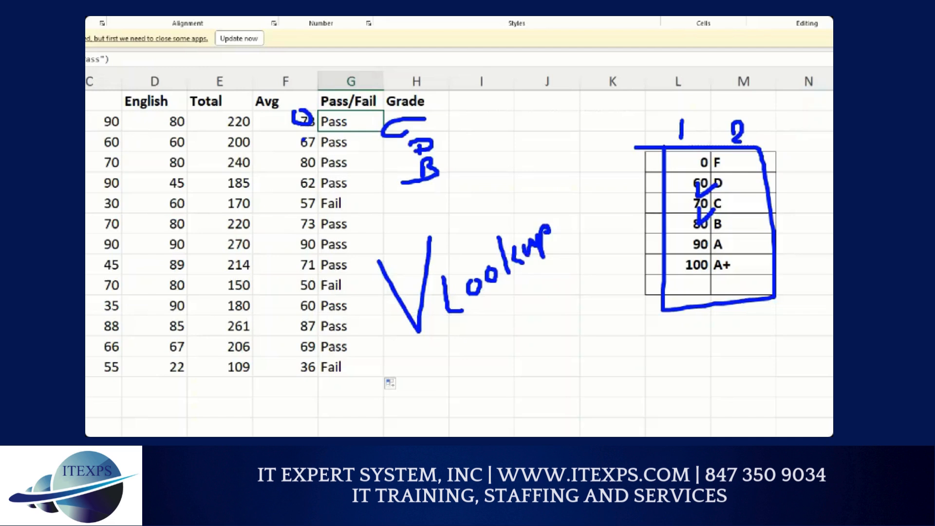
mouse_move(558, 182)
left_mouse_down()
mouse_move(615, 298)
mouse_move(622, 291)
left_mouse_up()
mouse_move(299, 105)
left_mouse_down()
mouse_move(289, 117)
mouse_move(400, 113)
mouse_move(558, 187)
mouse_move(586, 233)
left_mouse_up()
left_click_drag(571, 223, 587, 237)
mouse_move(589, 209)
left_mouse_down()
mouse_move(587, 239)
mouse_move(604, 223)
mouse_move(607, 244)
mouse_move(594, 248)
left_mouse_up()
left_click(586, 252)
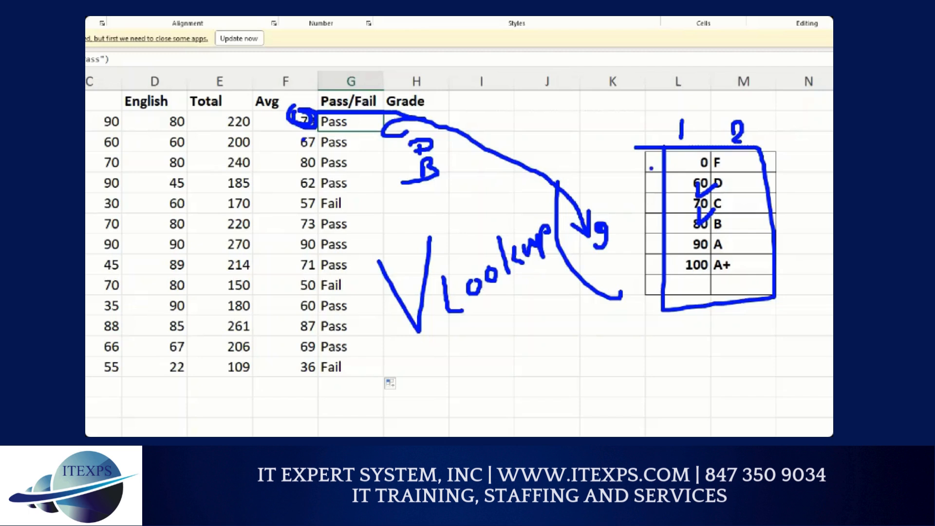
left_click_drag(645, 171, 745, 89)
mouse_move(804, 236)
left_mouse_down()
mouse_move(765, 314)
mouse_move(770, 334)
left_mouse_up()
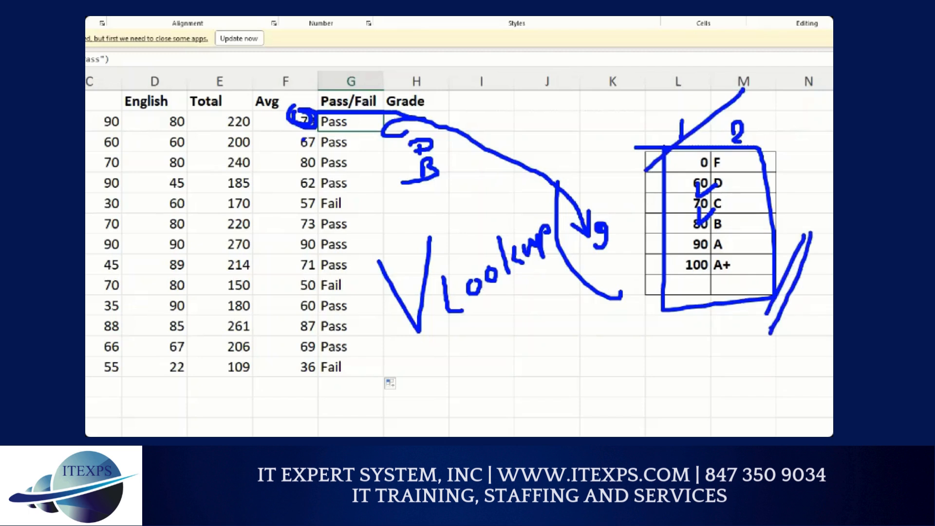
left_click_drag(709, 113, 625, 189)
left_click_drag(667, 117, 623, 188)
left_click_drag(624, 188, 708, 133)
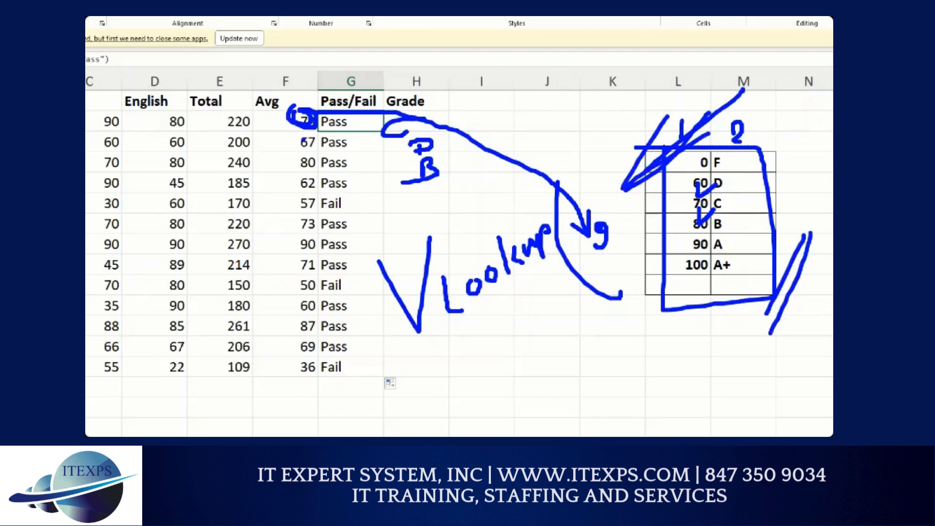
left_click_drag(818, 230, 771, 325)
left_click(769, 347)
mouse_move(709, 409)
left_mouse_down()
mouse_move(704, 369)
mouse_move(730, 344)
left_mouse_up()
mouse_move(694, 385)
left_mouse_down()
mouse_move(724, 374)
mouse_move(734, 387)
mouse_move(752, 385)
left_mouse_up()
left_click_drag(744, 373, 742, 404)
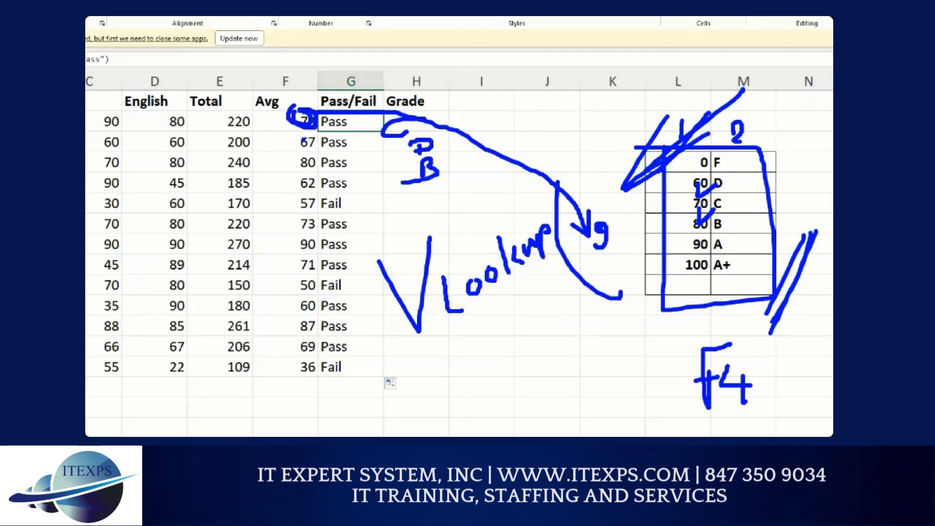
mouse_move(315, 127)
left_mouse_down()
mouse_move(297, 191)
mouse_move(326, 178)
mouse_move(748, 196)
left_mouse_up()
left_click(314, 172)
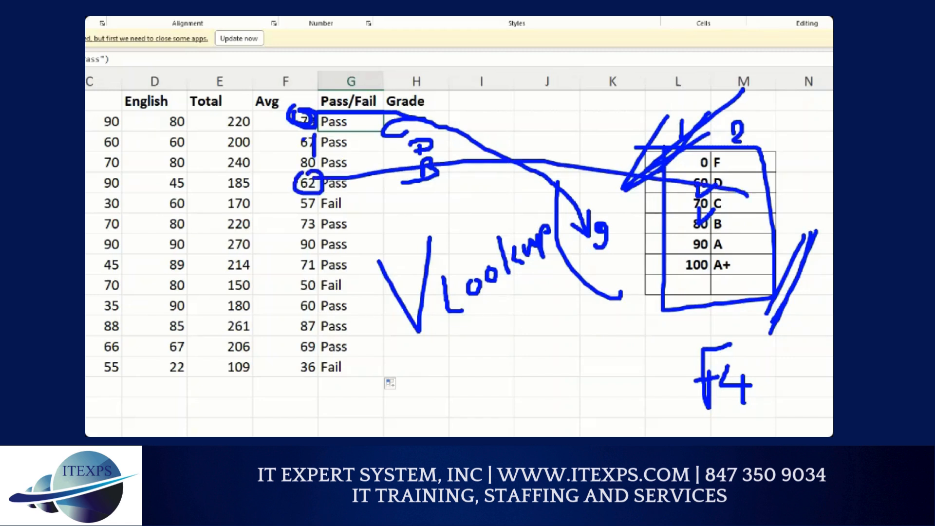
mouse_move(291, 251)
left_mouse_down()
mouse_move(283, 257)
mouse_move(321, 272)
mouse_move(682, 212)
left_mouse_up()
mouse_move(298, 337)
left_mouse_down()
mouse_move(292, 344)
mouse_move(317, 362)
mouse_move(704, 238)
left_mouse_up()
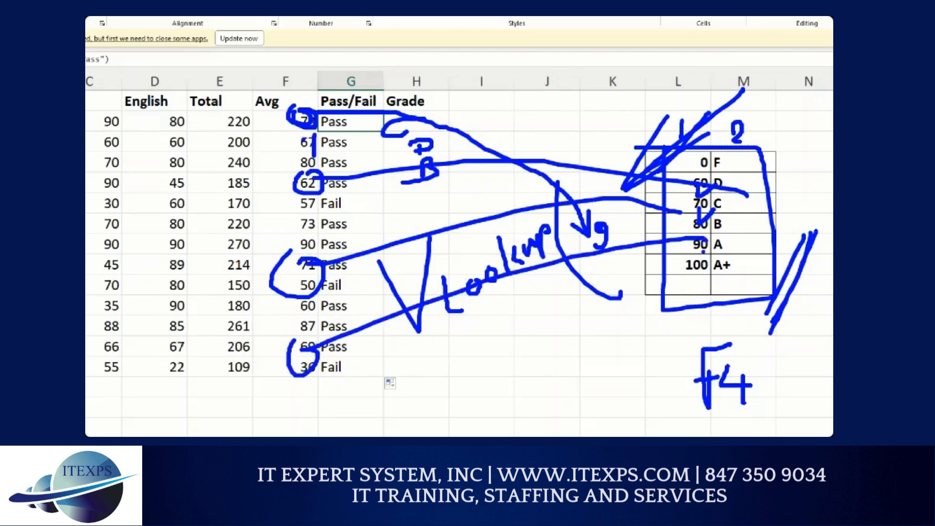
mouse_move(683, 284)
left_mouse_down()
mouse_move(684, 306)
mouse_move(726, 286)
mouse_move(732, 303)
left_mouse_up()
mouse_move(311, 196)
left_mouse_down()
mouse_move(317, 201)
mouse_move(307, 197)
left_mouse_up()
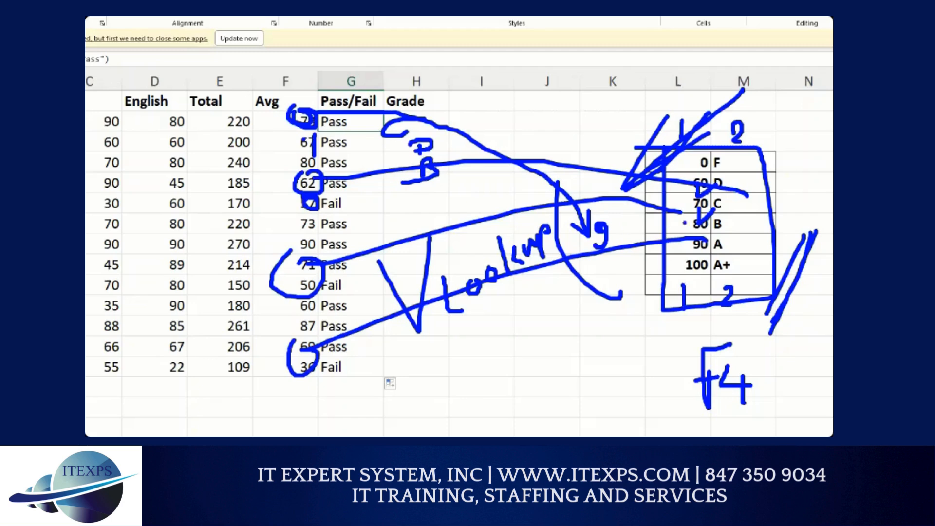
left_click_drag(689, 222, 691, 236)
mouse_move(735, 115)
left_mouse_down()
mouse_move(722, 114)
mouse_move(736, 127)
left_mouse_up()
mouse_move(722, 218)
left_mouse_down()
mouse_move(714, 232)
mouse_move(726, 219)
left_mouse_up()
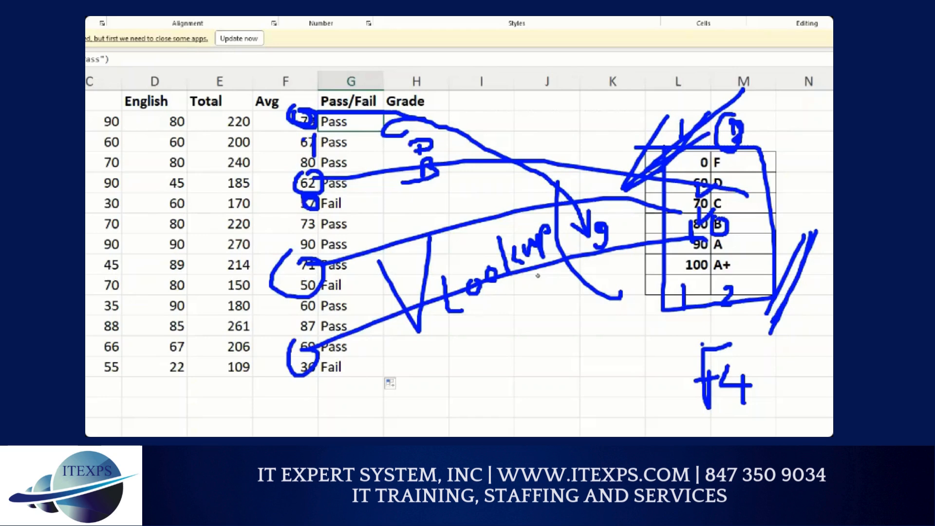
key("Escape")
Step: Start a VLOOKUP function in the first student's Grade cell
key("Right")
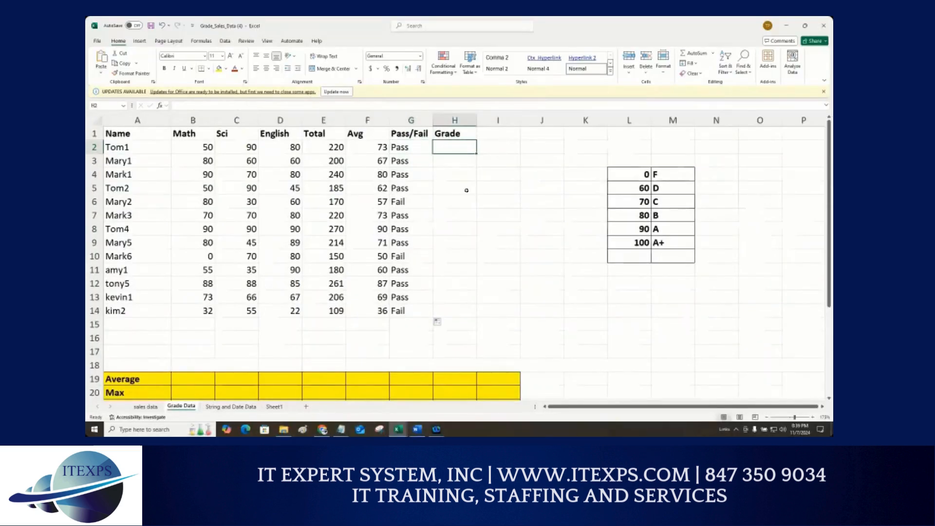
type("=")
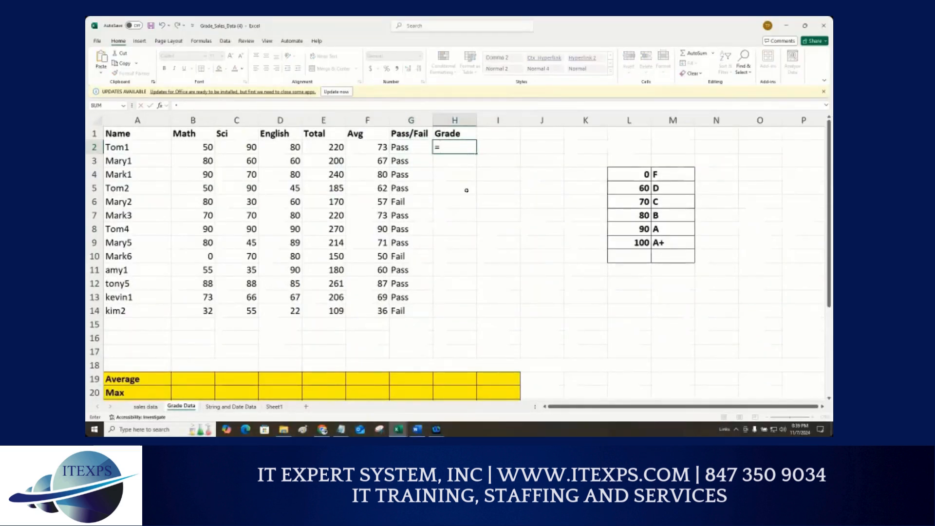
type("vlo")
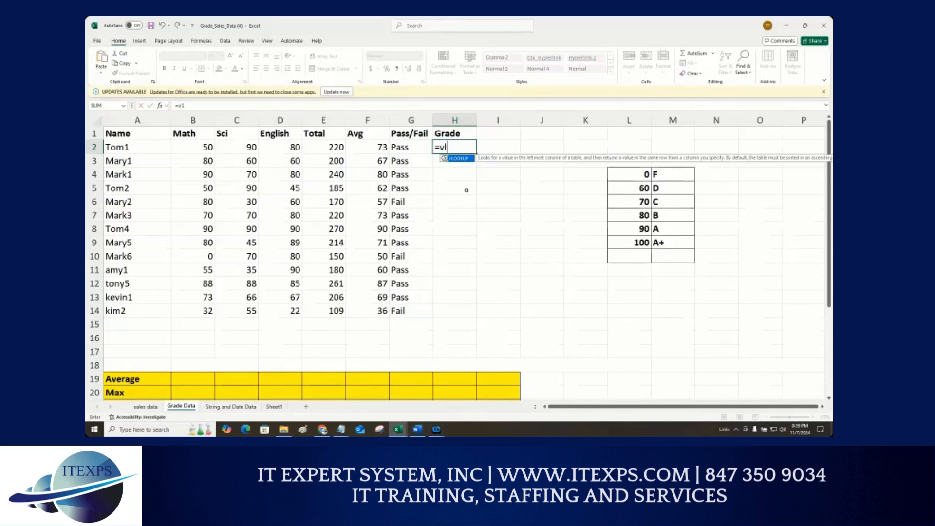
key("Tab")
key("BackSpace")
key("BackSpace")
key("BackSpace")
key("BackSpace")
key("BackSpace")
key("BackSpace")
key("BackSpace")
key("BackSpace")
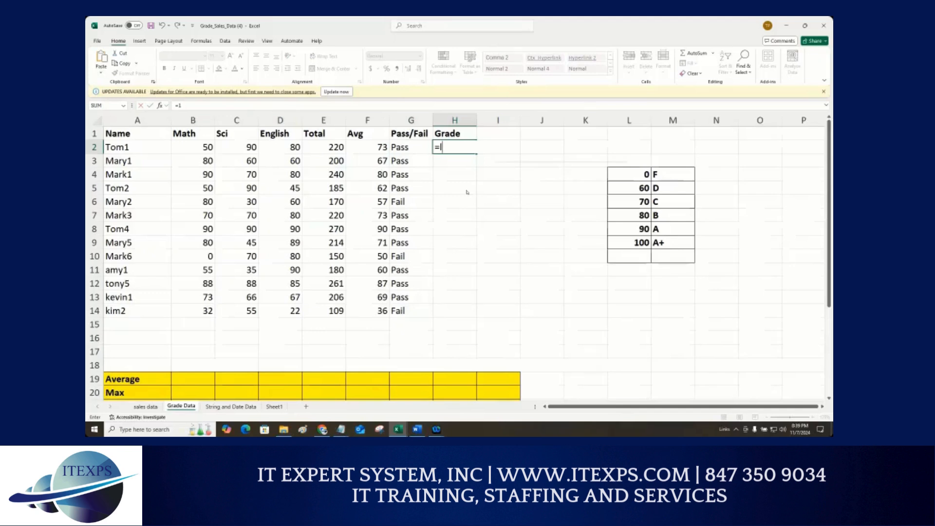
type("l")
key("BackSpace")
type("vl")
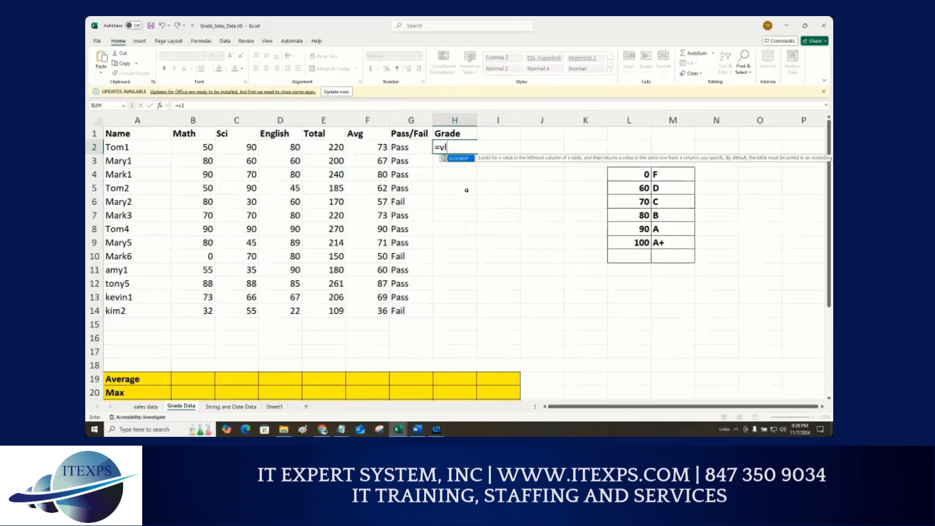
key("Tab")
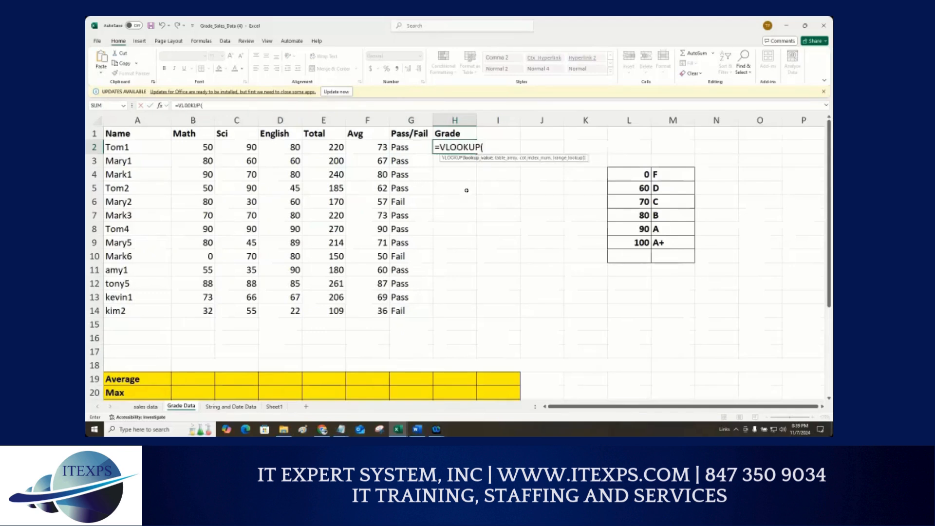
key("BackSpace")
key("BackSpace")
key("BackSpace")
key("BackSpace")
key("BackSpace")
key("BackSpace")
key("BackSpace")
key("BackSpace")
key("BackSpace")
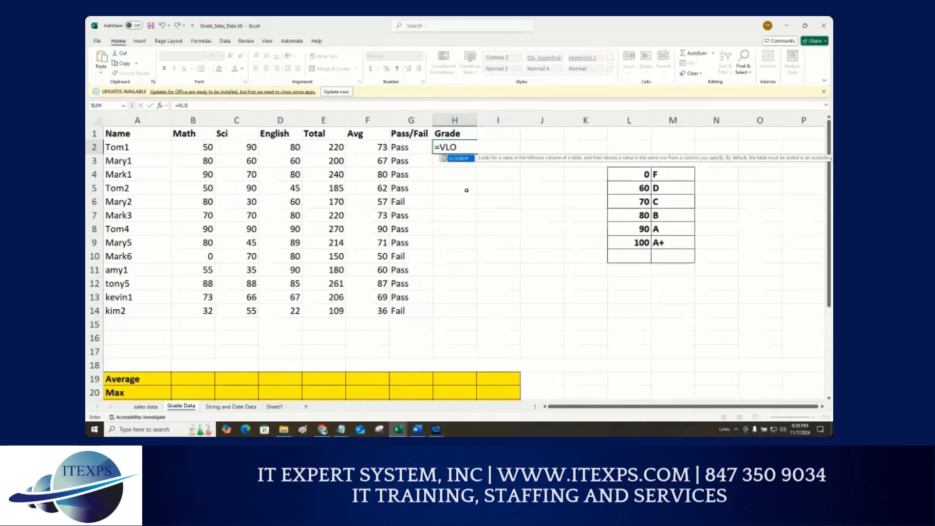
type("=vl")
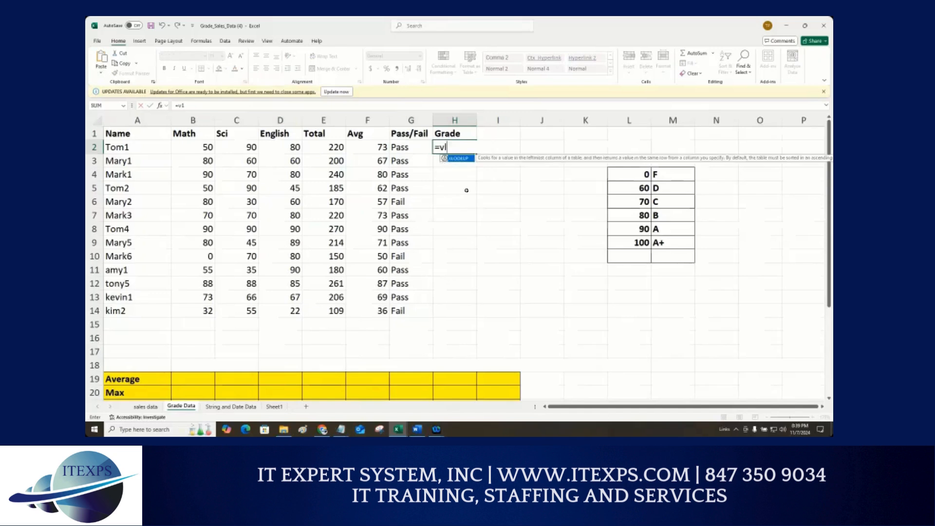
key("Tab")
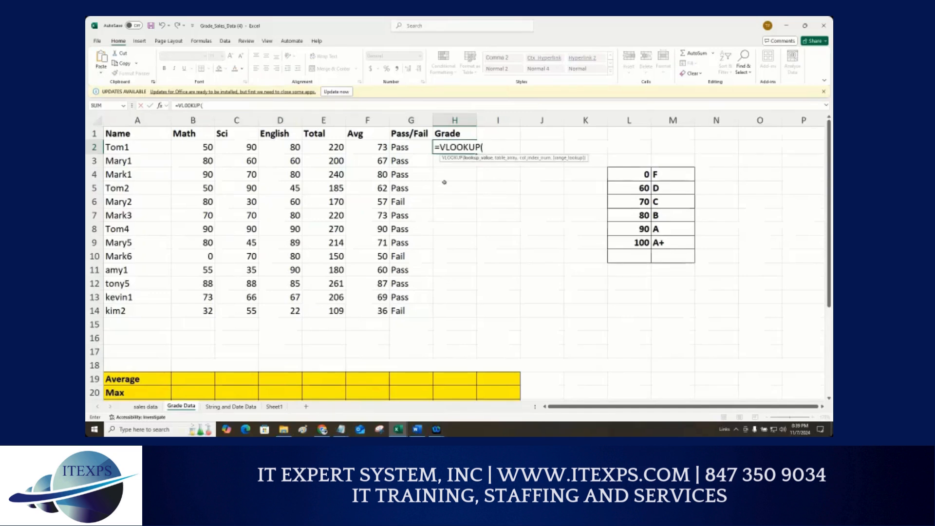
Step: Build =VLOOKUP(F2,$L$4:$M$9,2) in the first student's Grade cell, locking the grade table range as absolute
left_click(378, 144)
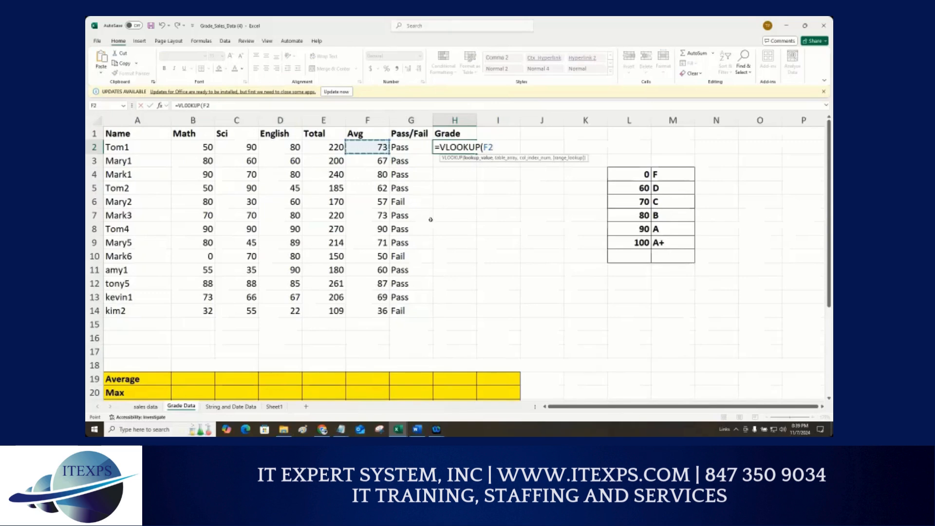
type(",")
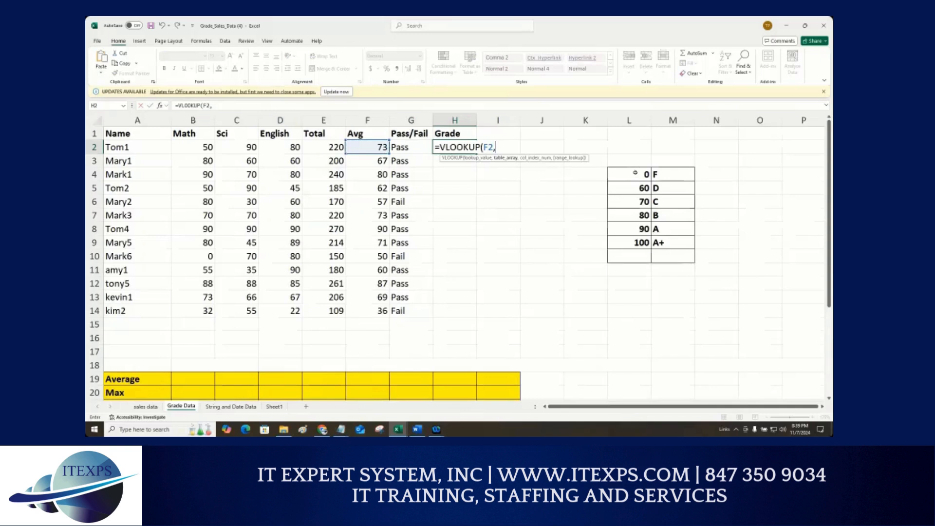
left_click_drag(635, 177, 674, 244)
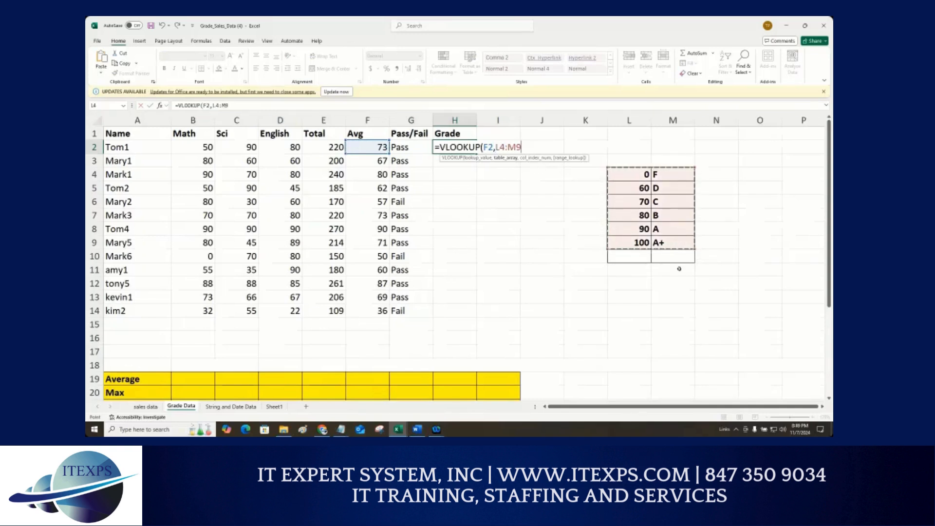
key("F4")
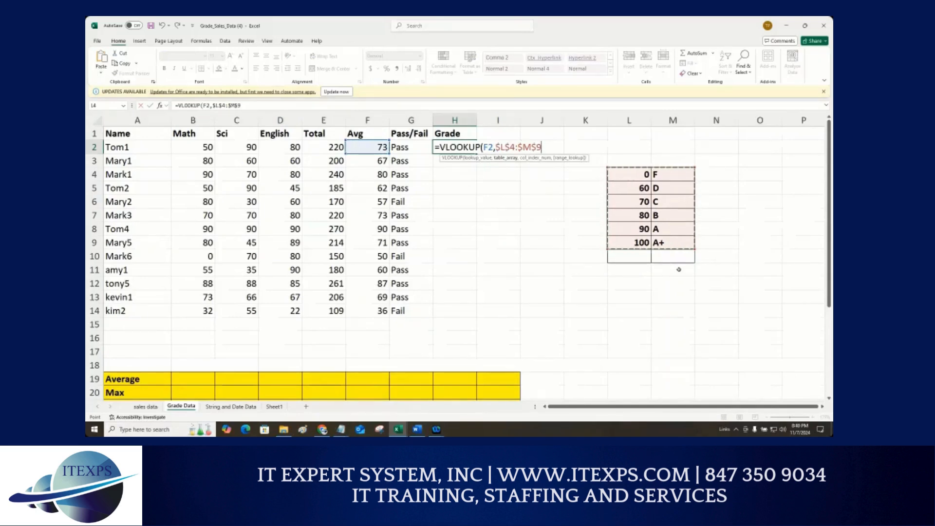
type(",")
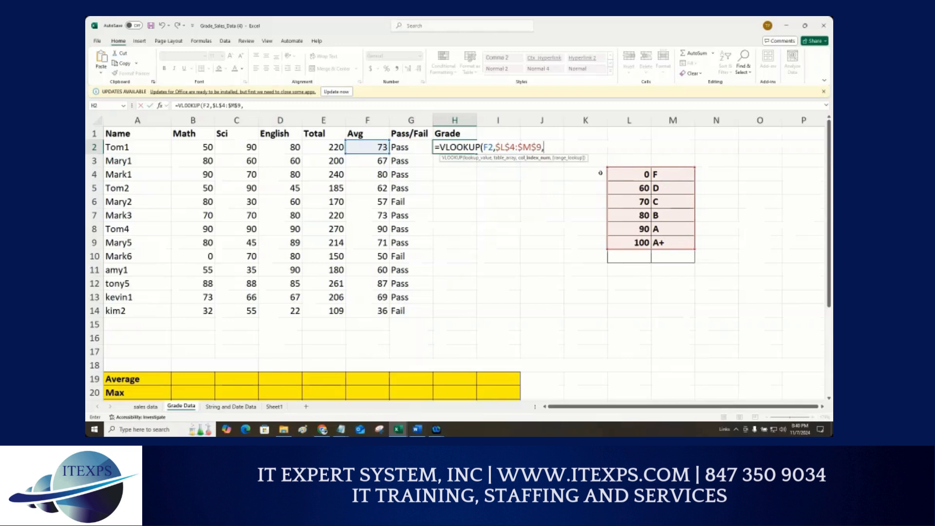
type("2)")
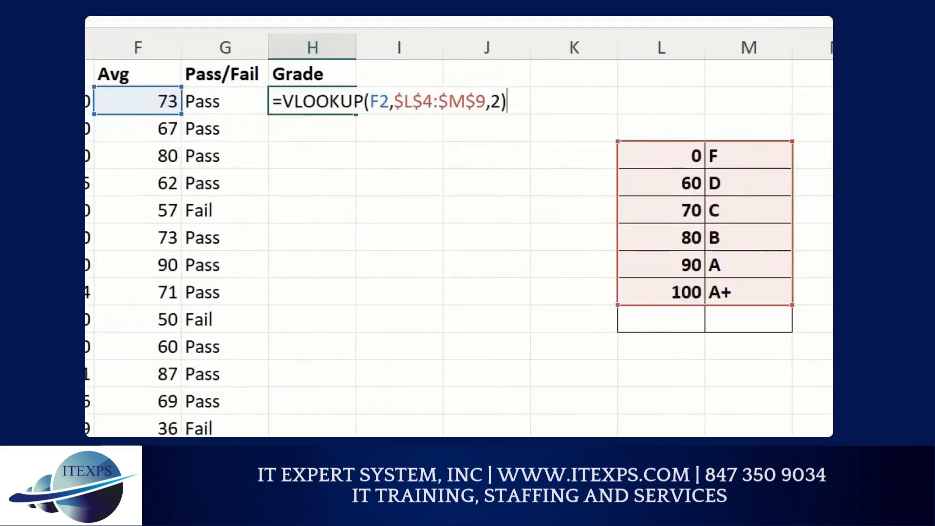
mouse_move(164, 94)
left_mouse_down()
mouse_move(209, 59)
mouse_move(396, 41)
mouse_move(375, 97)
mouse_move(420, 119)
mouse_move(490, 118)
left_mouse_up()
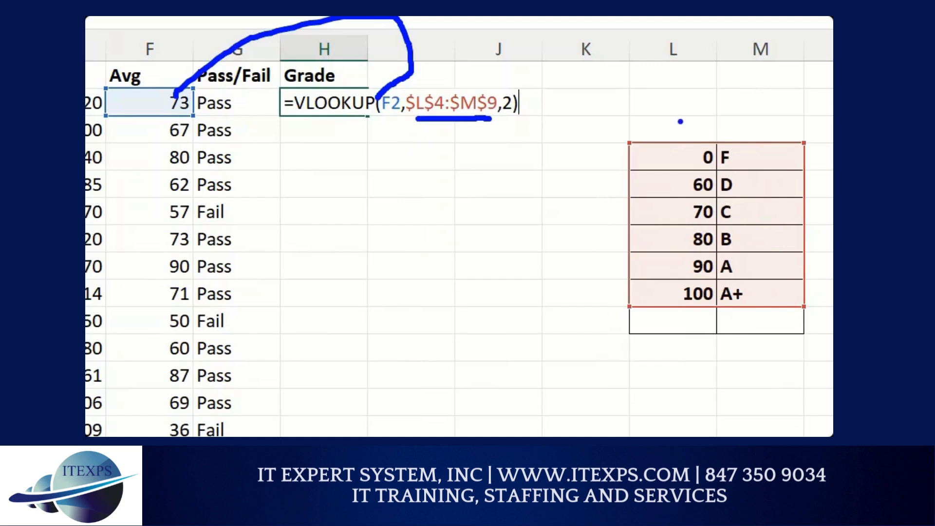
left_click_drag(669, 118, 613, 160)
left_click_drag(821, 288, 786, 334)
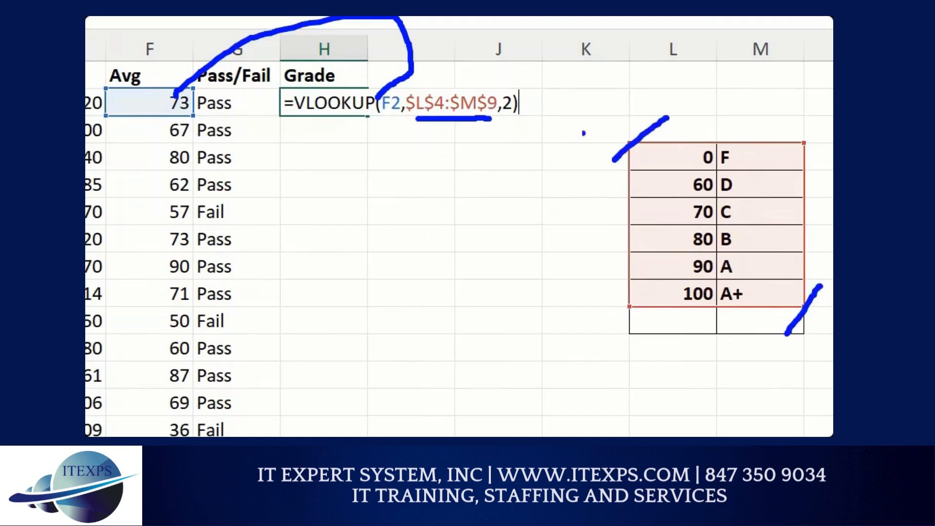
left_click_drag(694, 104, 694, 125)
mouse_move(743, 102)
left_mouse_down()
mouse_move(753, 124)
mouse_move(765, 125)
mouse_move(750, 170)
mouse_move(755, 291)
left_mouse_up()
left_click_drag(753, 58, 750, 79)
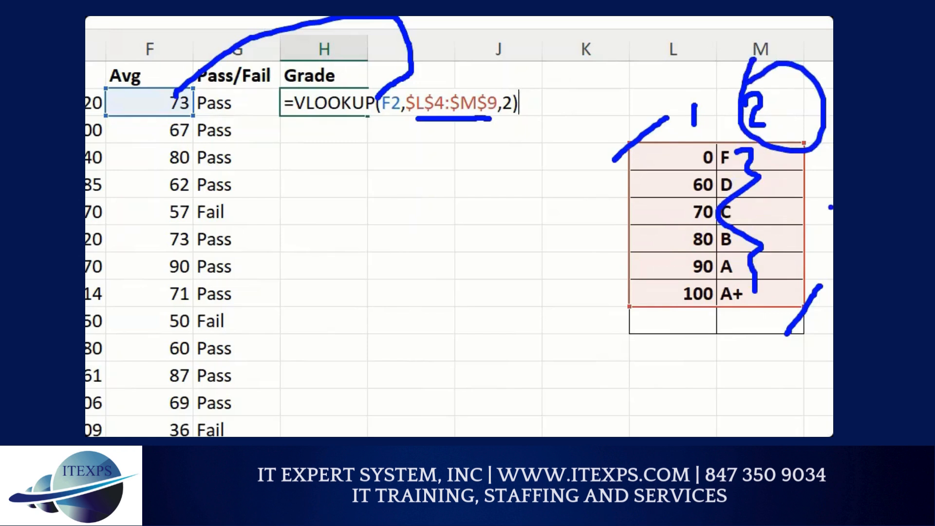
key("Escape")
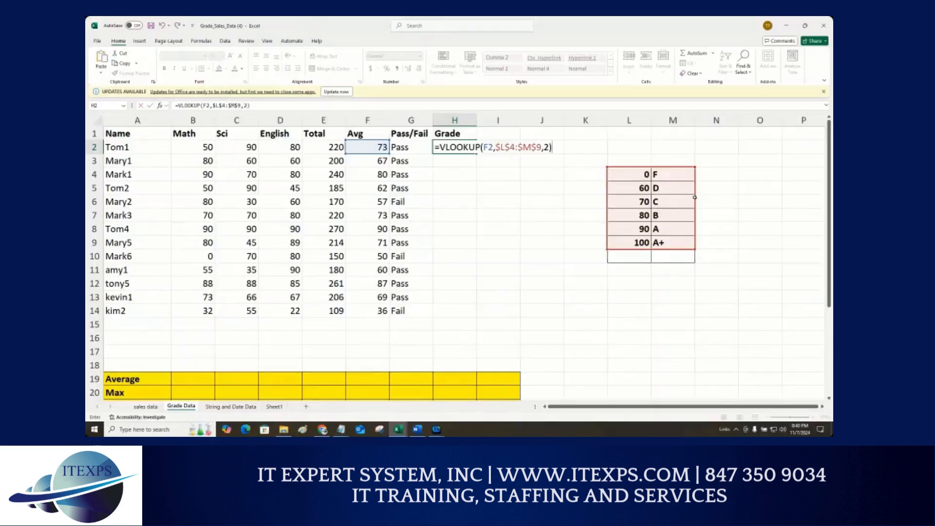
Step: Confirm the VLOOKUP, fill it down the Grade column, and clear the filled grades again
key("Return")
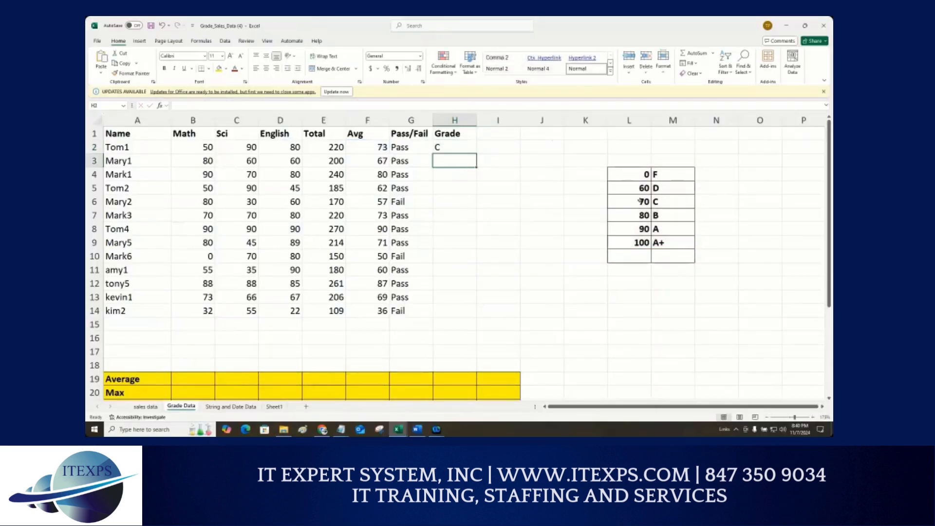
left_click(465, 150)
double_click(476, 154)
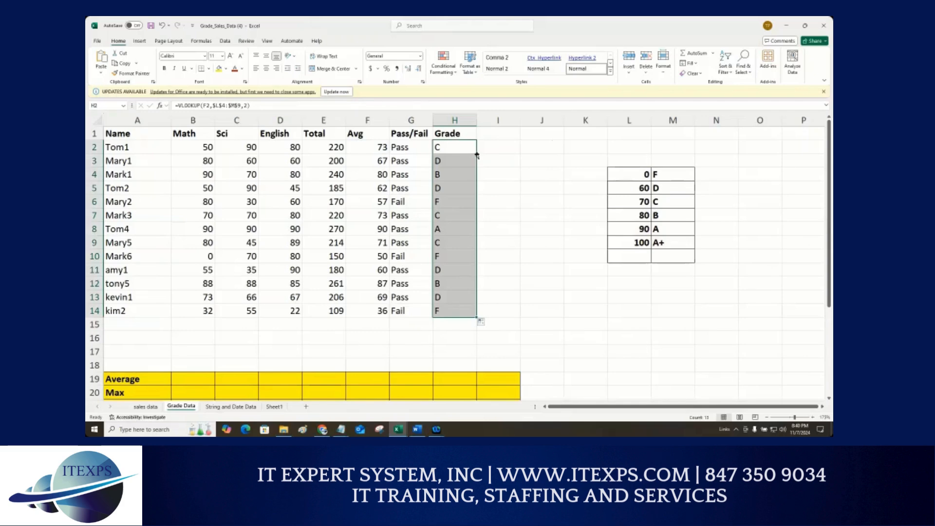
key("Delete")
Step: Re-enter =VLOOKUP(F2,$L$4:$M$9,2) in the first student's Grade cell with the absolute grade table range
left_click(465, 150)
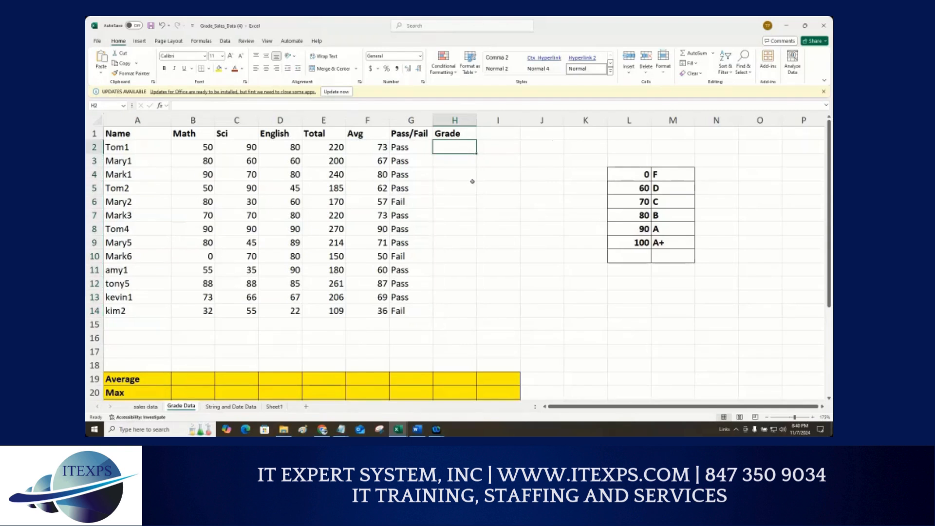
type("=l")
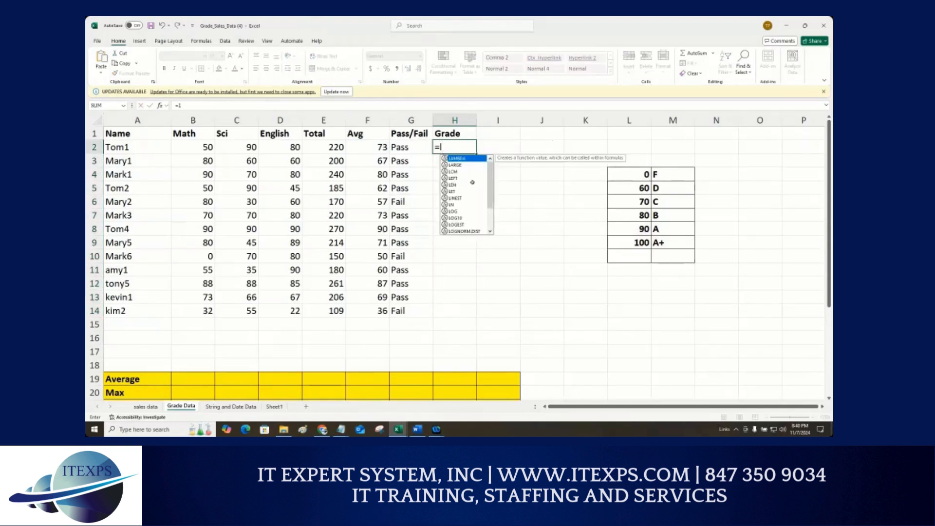
key("BackSpace")
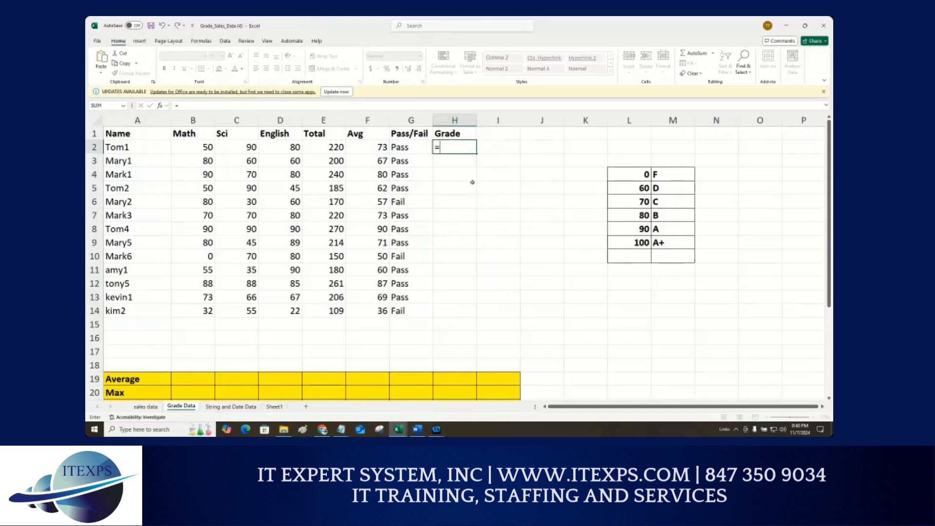
type("vl")
key("Tab")
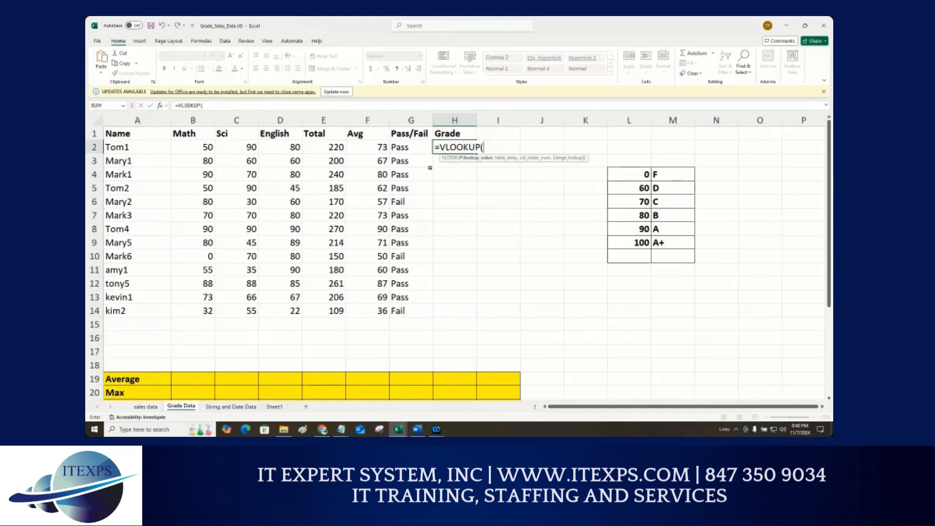
left_click(382, 148)
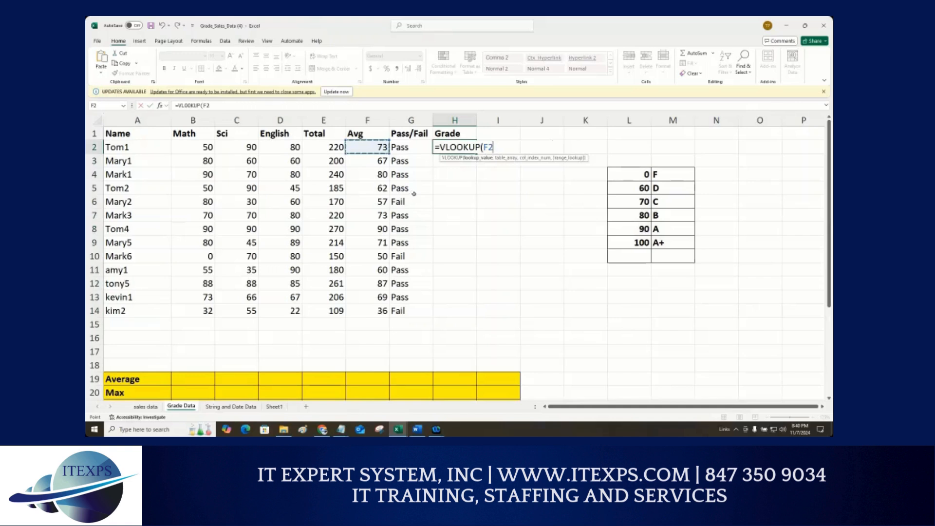
type(",")
left_click_drag(626, 174, 669, 242)
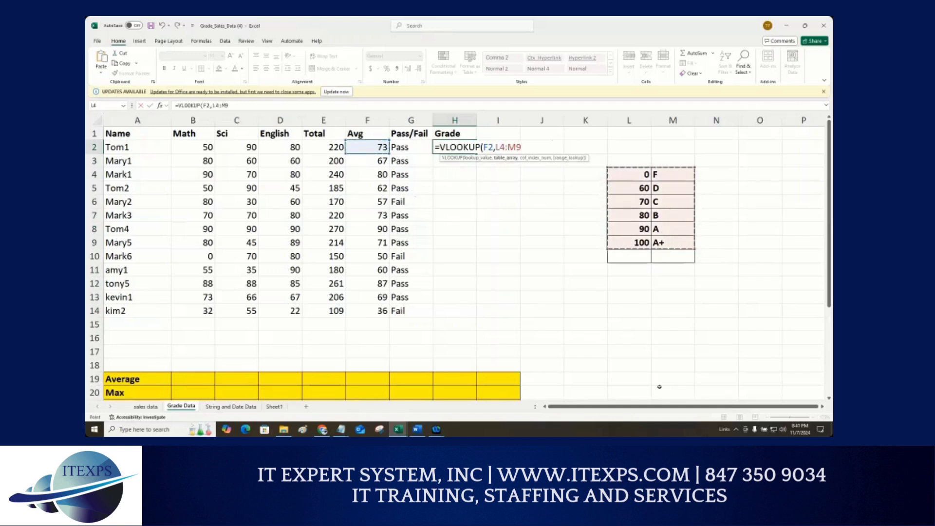
key("F4")
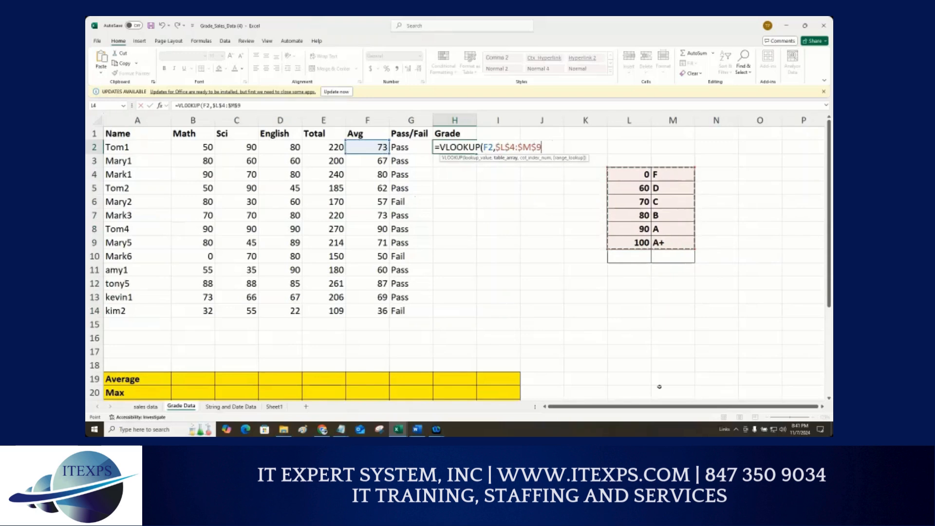
type(",")
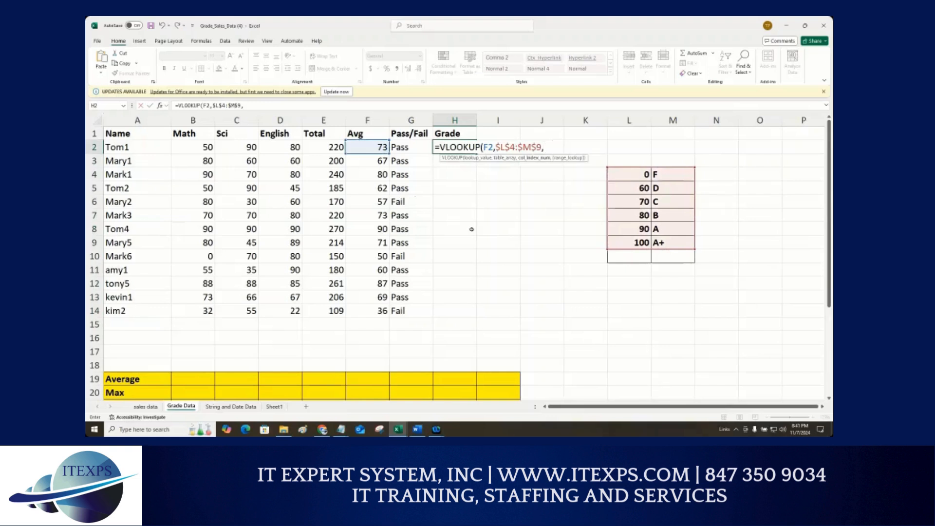
type("2)")
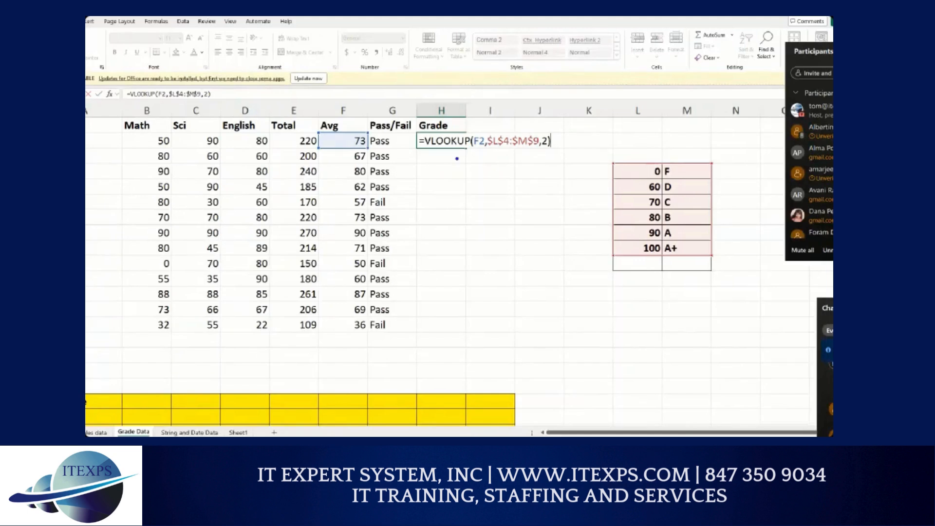
left_click_drag(419, 150, 458, 150)
mouse_move(356, 133)
left_mouse_down()
mouse_move(410, 101)
mouse_move(464, 111)
mouse_move(476, 136)
left_mouse_up()
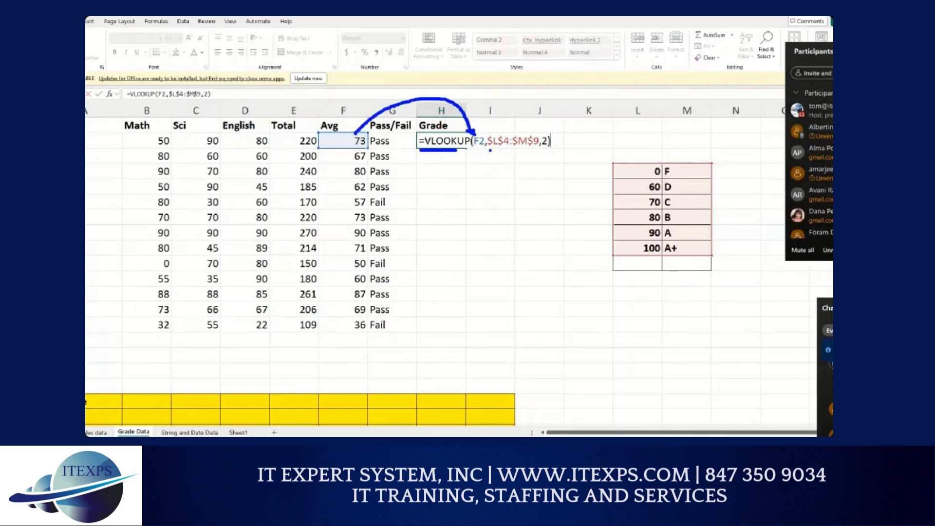
left_click_drag(490, 150, 533, 150)
left_click_drag(637, 150, 591, 185)
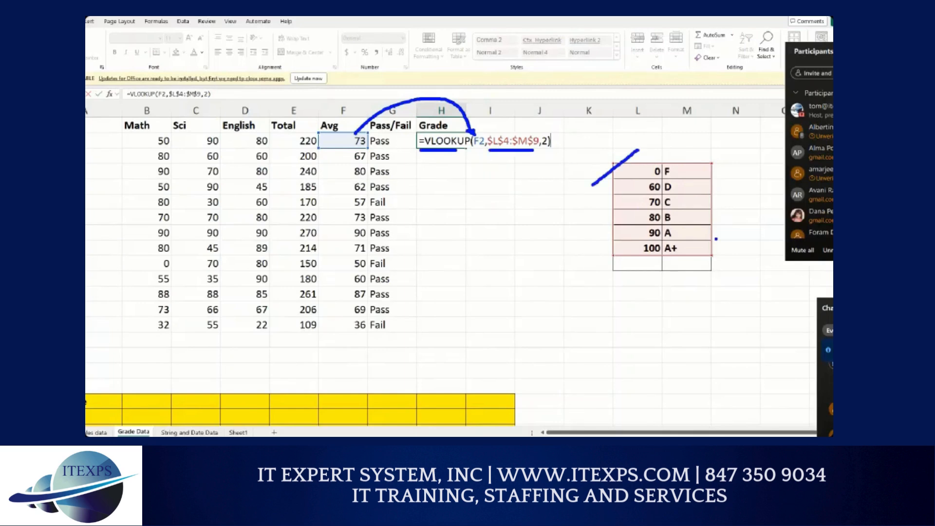
left_click_drag(730, 232, 700, 270)
mouse_move(637, 131)
left_mouse_down()
mouse_move(637, 148)
mouse_move(683, 138)
mouse_move(691, 146)
mouse_move(689, 222)
mouse_move(690, 205)
left_mouse_up()
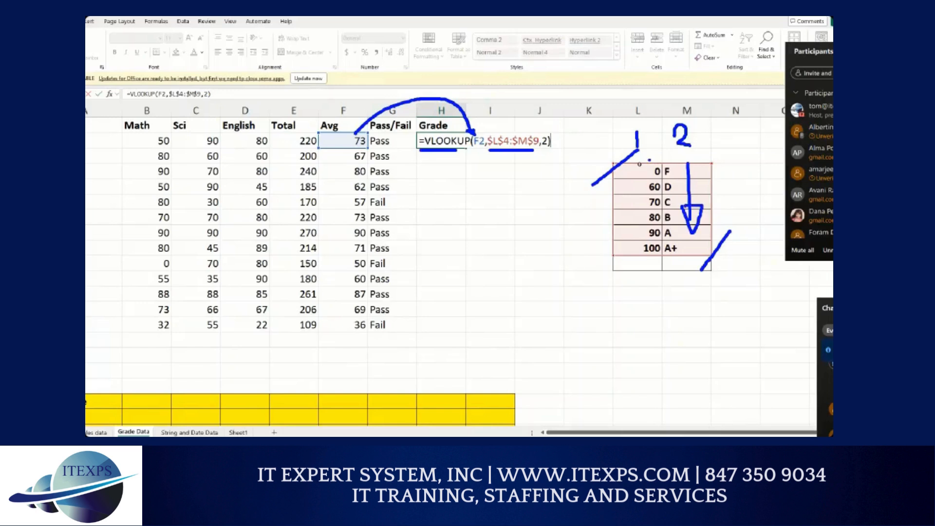
Step: Confirm the VLOOKUP formula and fill it down the Grade column for all students
key("Return")
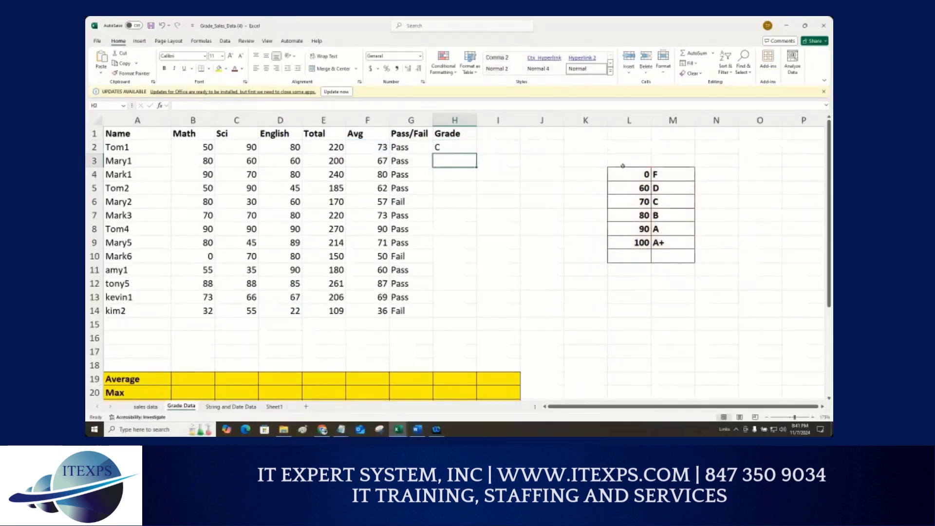
left_click(455, 145)
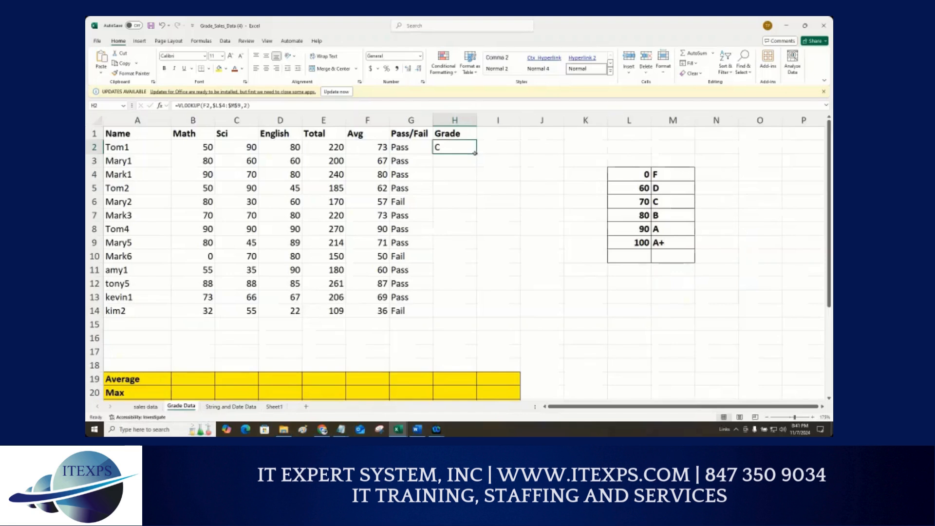
double_click(477, 153)
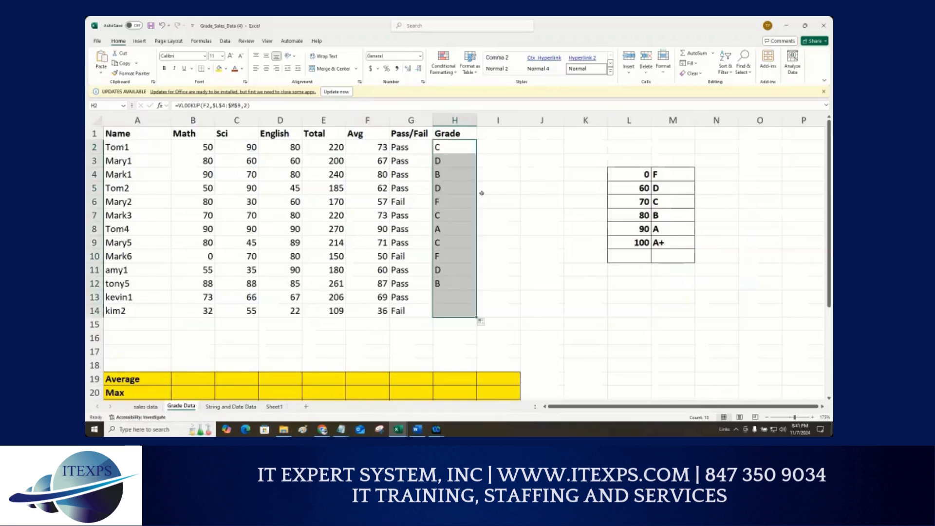
Step: Open the Grade formulas of several students to examine their lookup value and table references
double_click(456, 242)
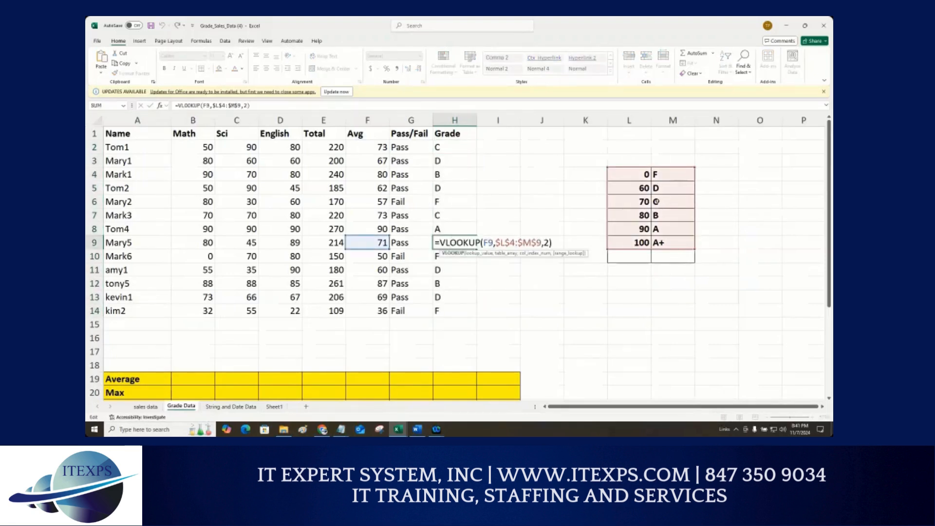
left_click(451, 299)
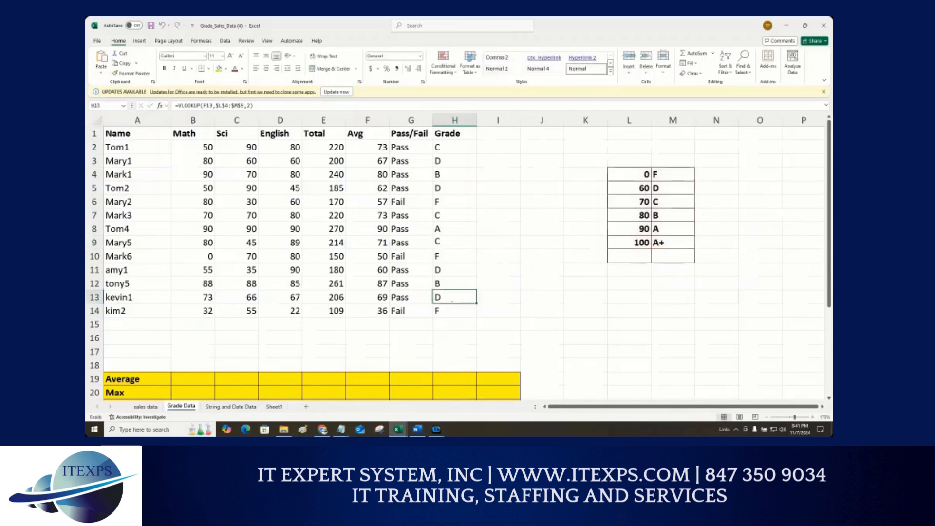
double_click(451, 299)
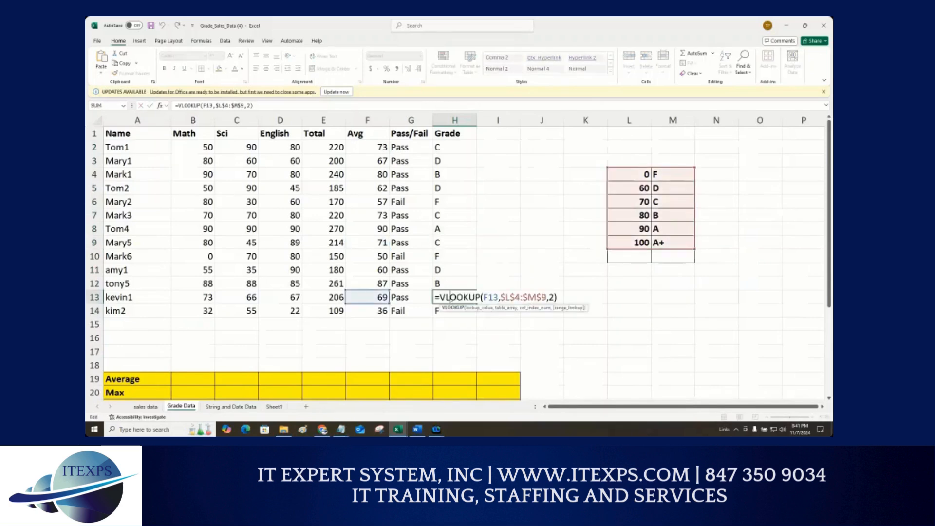
double_click(448, 200)
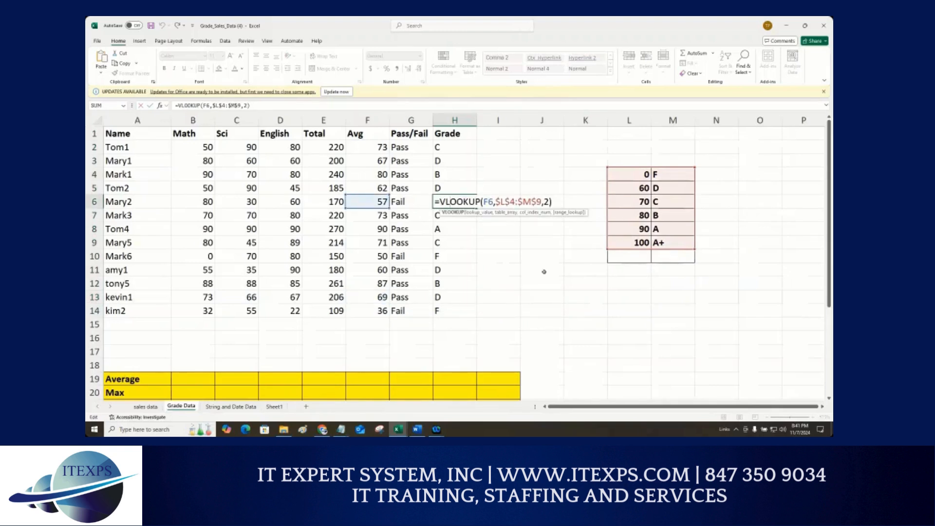
left_click(445, 146)
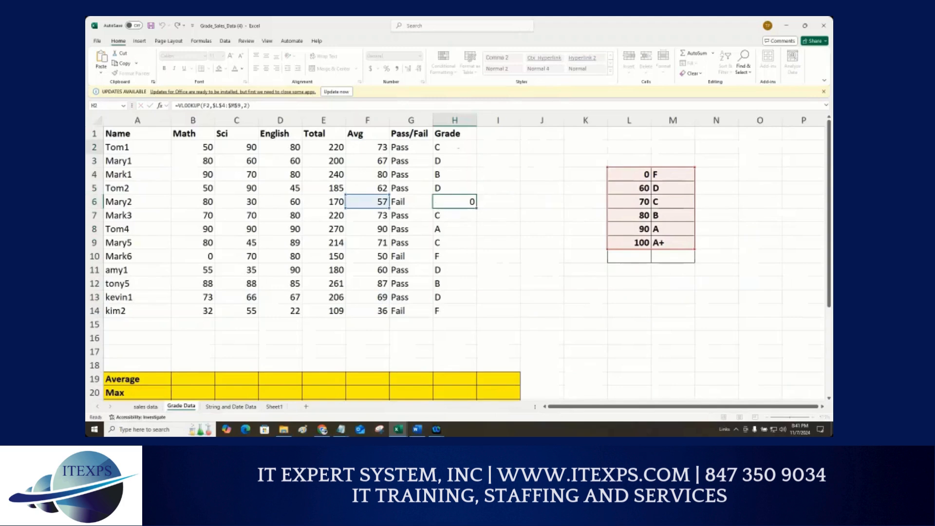
key("F2")
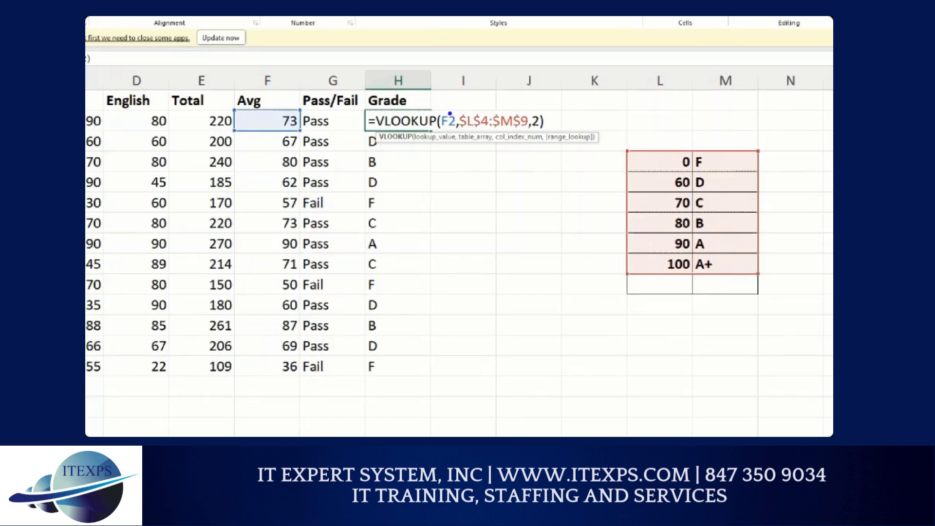
mouse_move(449, 114)
left_mouse_down()
mouse_move(397, 84)
mouse_move(307, 99)
mouse_move(298, 113)
left_mouse_up()
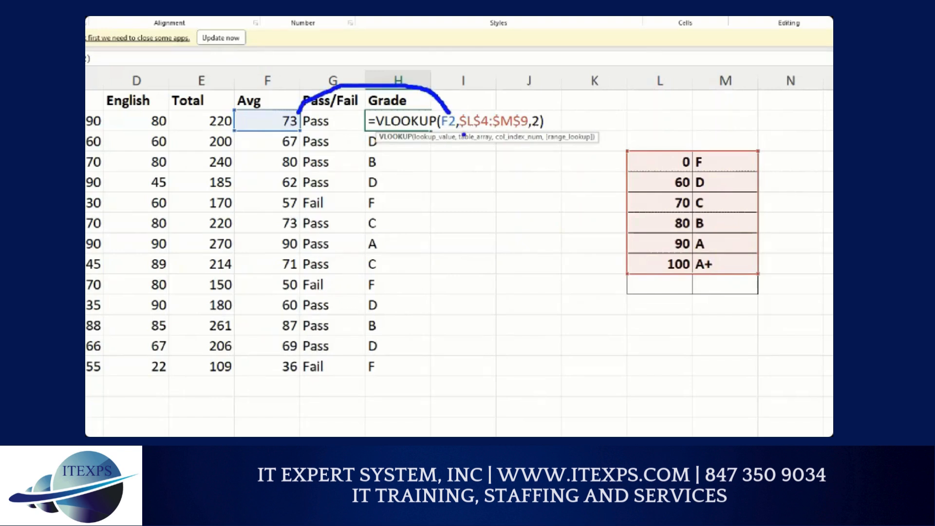
left_click_drag(460, 131, 528, 127)
left_click_drag(639, 132, 627, 161)
left_click_drag(780, 255, 746, 292)
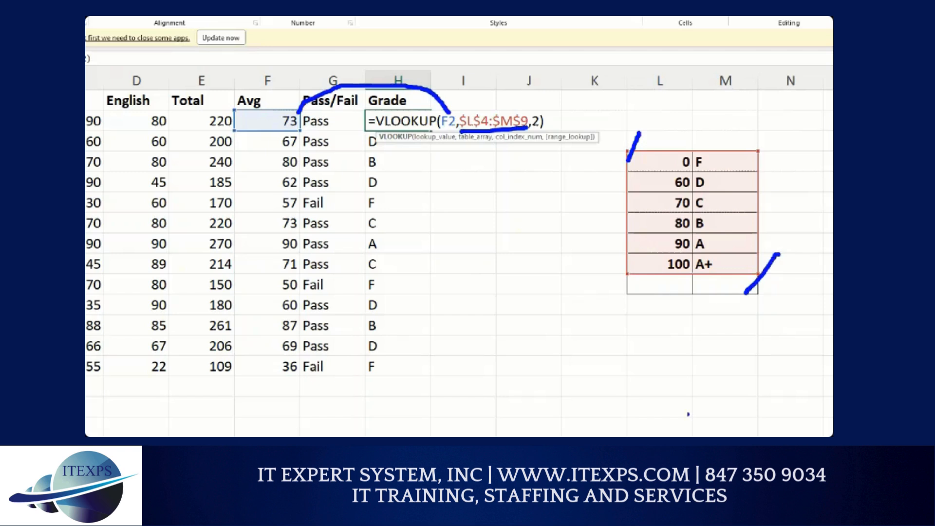
left_click_drag(664, 127, 664, 143)
mouse_move(715, 117)
left_mouse_down()
mouse_move(709, 128)
mouse_move(722, 139)
left_mouse_up()
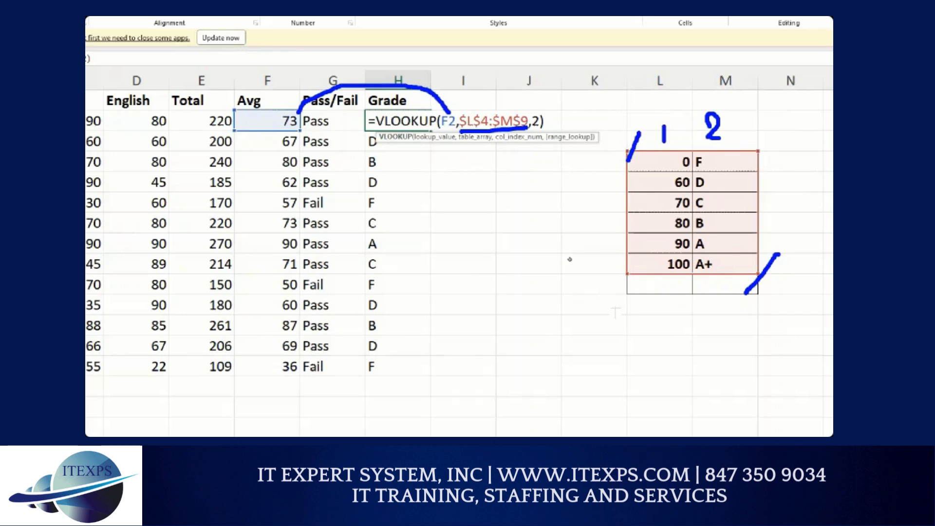
Step: Clear the VLOOKUP grades from the whole Grade column
key("Escape")
key("Escape")
left_click_drag(463, 145, 476, 312)
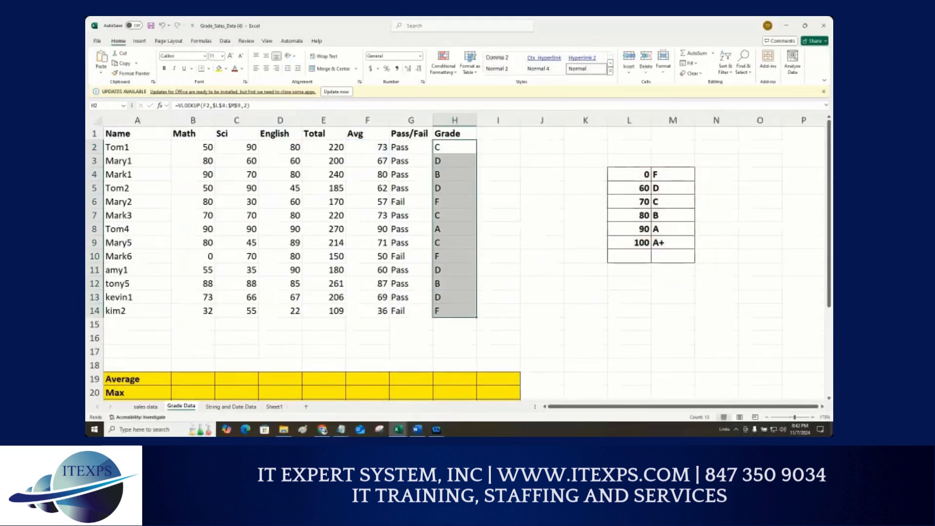
key("Delete")
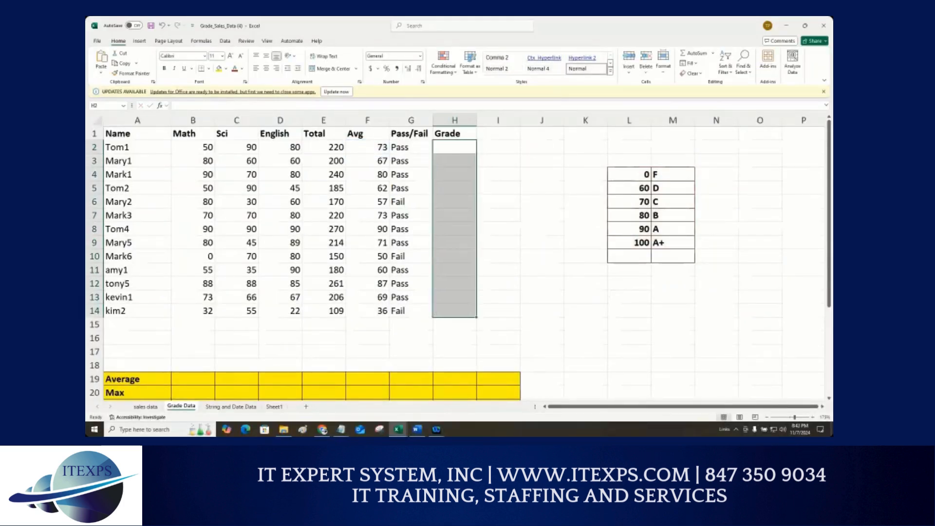
Step: Start a VLOOKUP formula in the first student's Grade cell using the average in F2 as lookup value
left_click(456, 149)
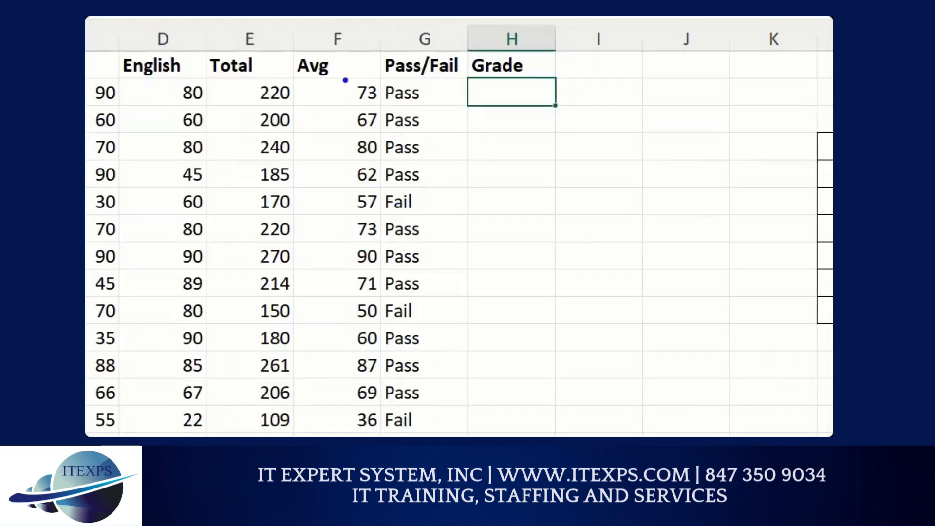
left_click_drag(345, 80, 369, 424)
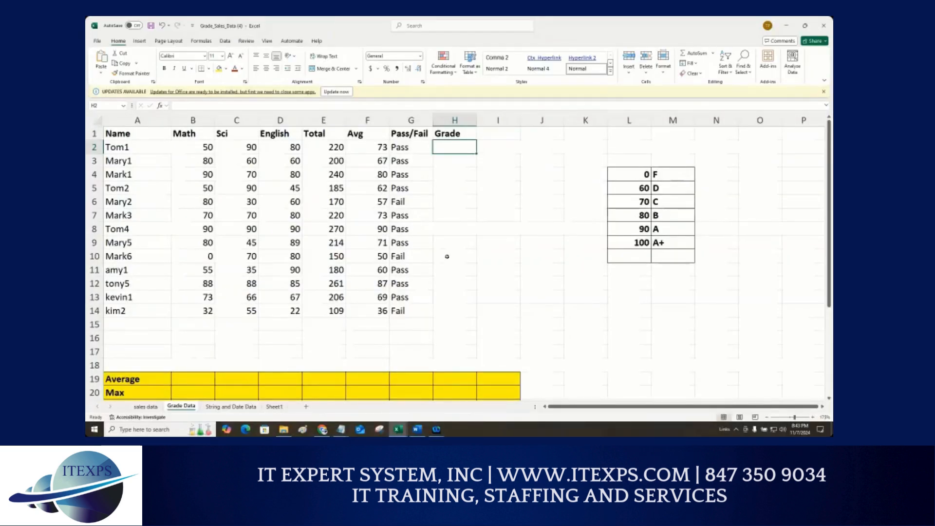
type("=")
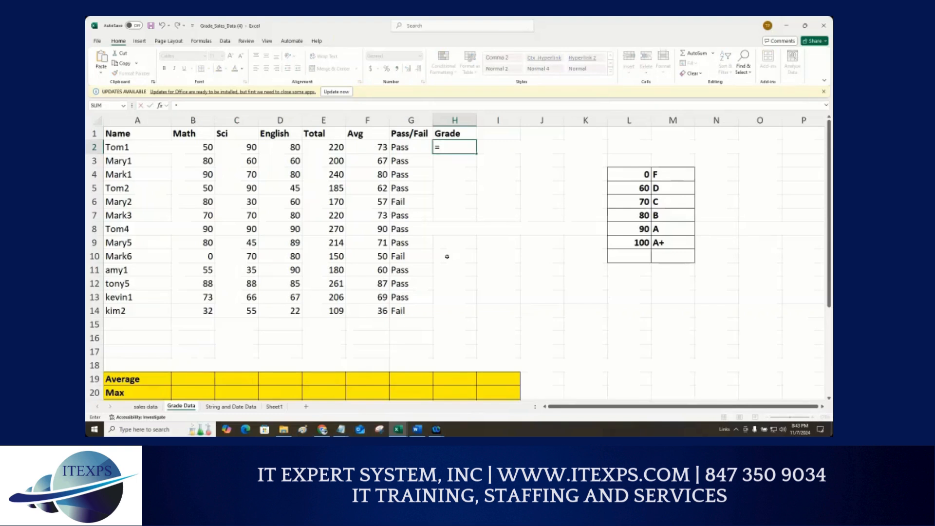
type("vlo")
key("Tab")
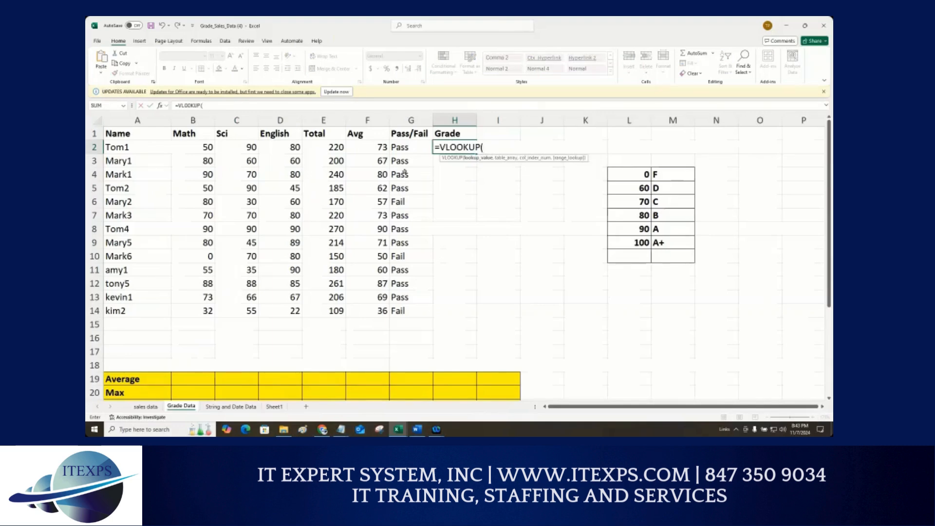
left_click(381, 149)
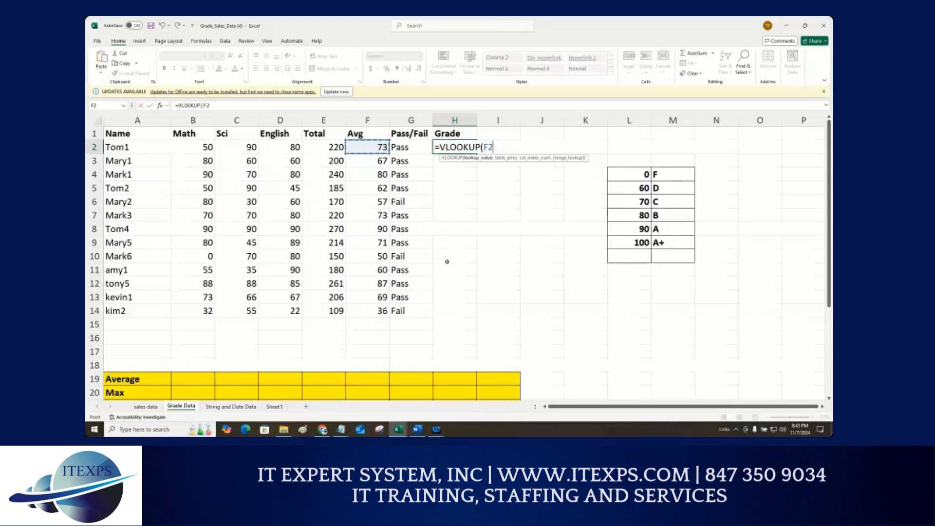
type(",")
Step: Add the grade table as the absolute range $L$4:$M$9 with column index 2 and confirm the formula
left_click_drag(633, 173, 672, 243)
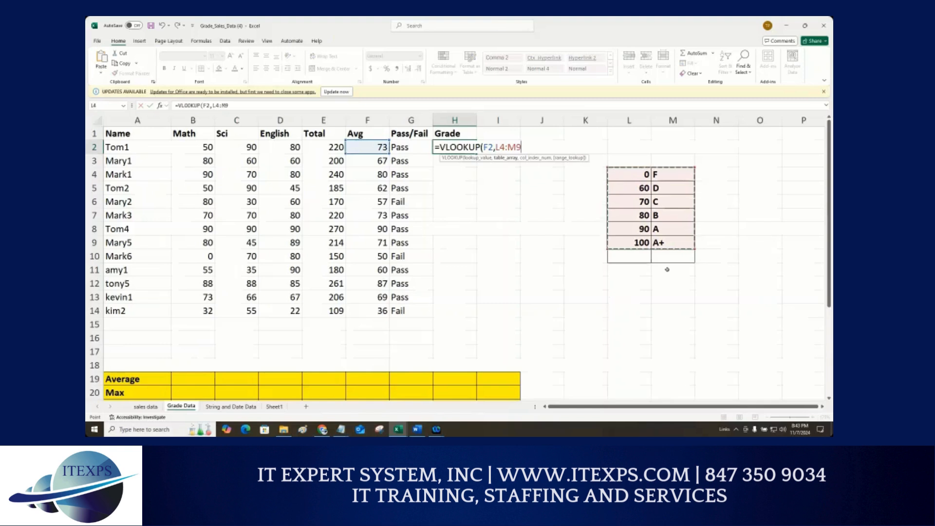
type(",")
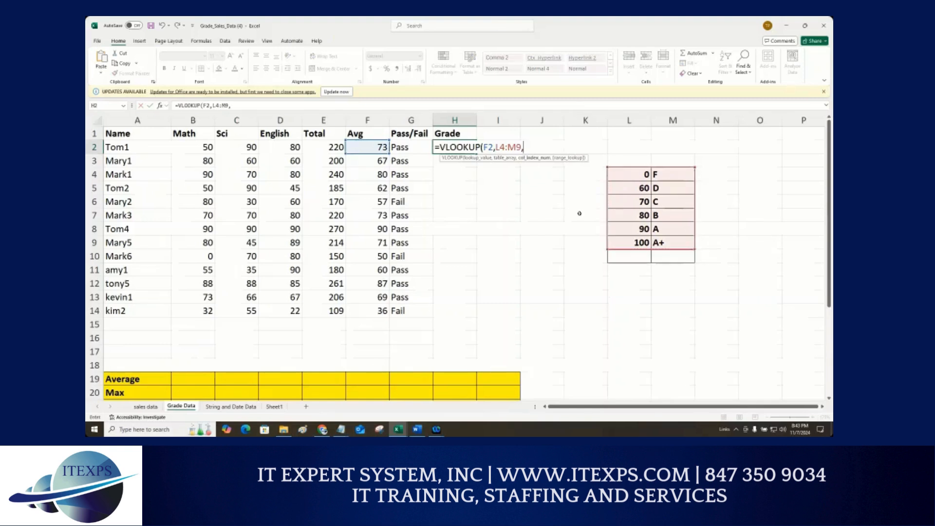
key("BackSpace")
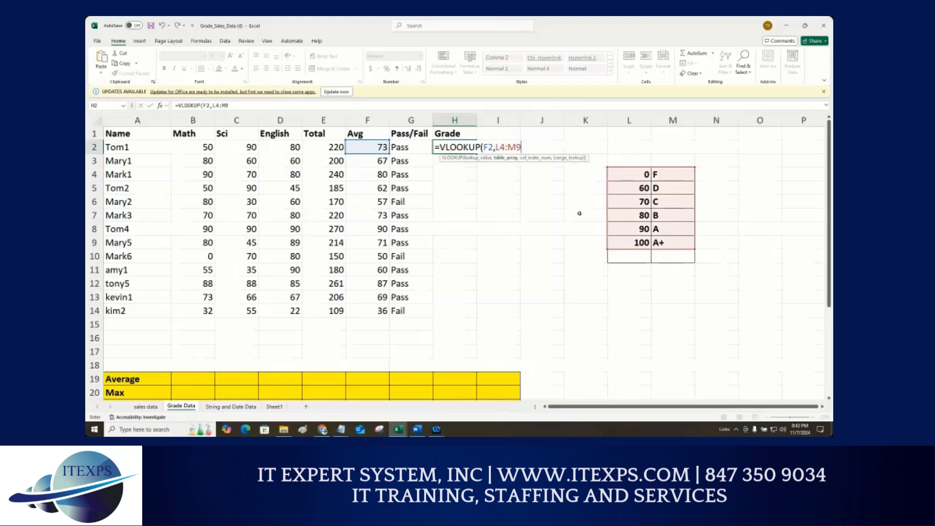
key("F4")
key("Left")
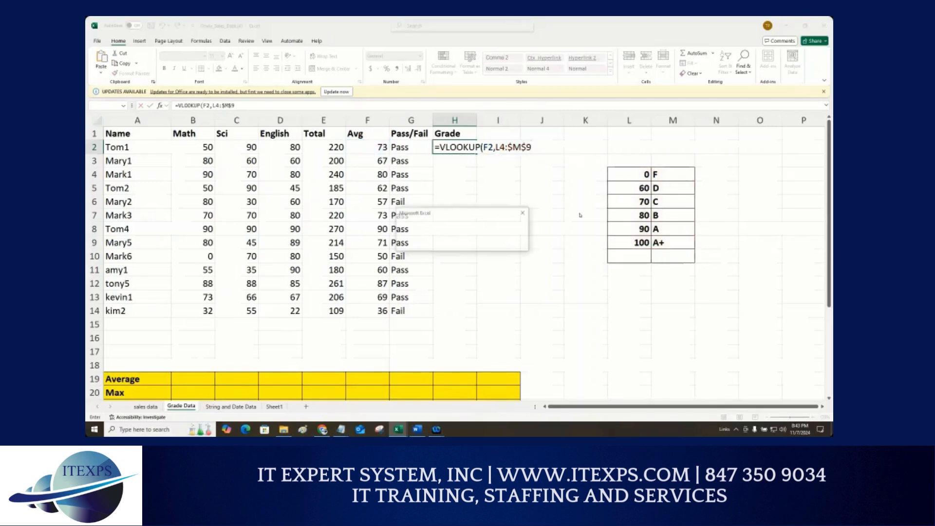
key("Return")
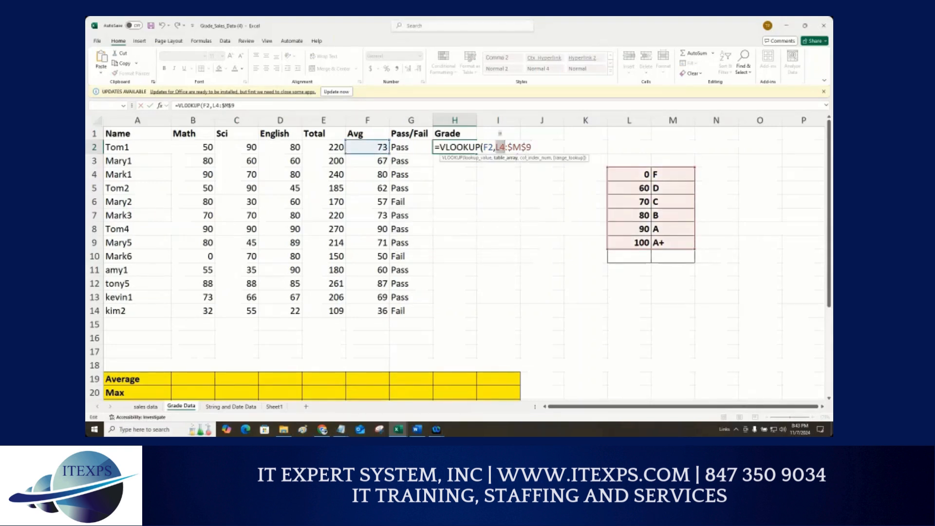
key("F4")
left_click(552, 147)
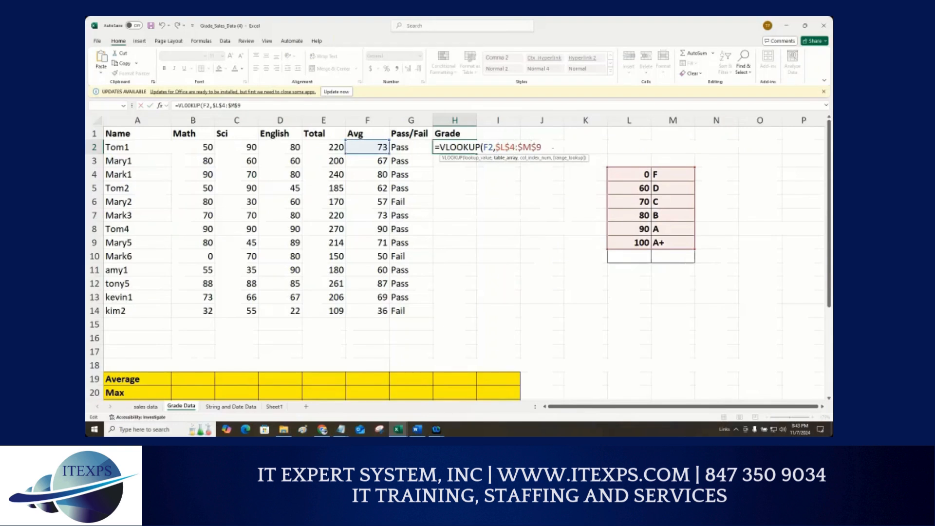
type(",2)")
key("Return")
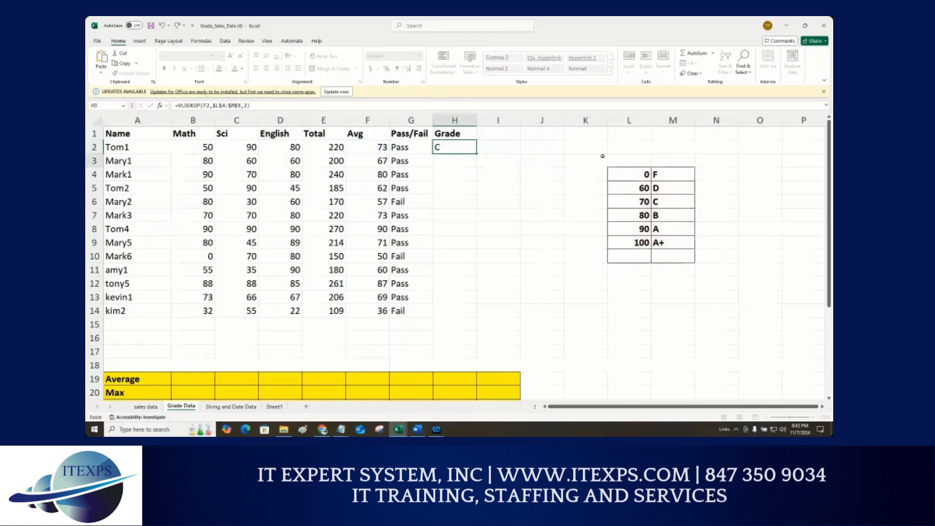
Step: Fill the VLOOKUP formula down the Grade column for all students
left_click(467, 148)
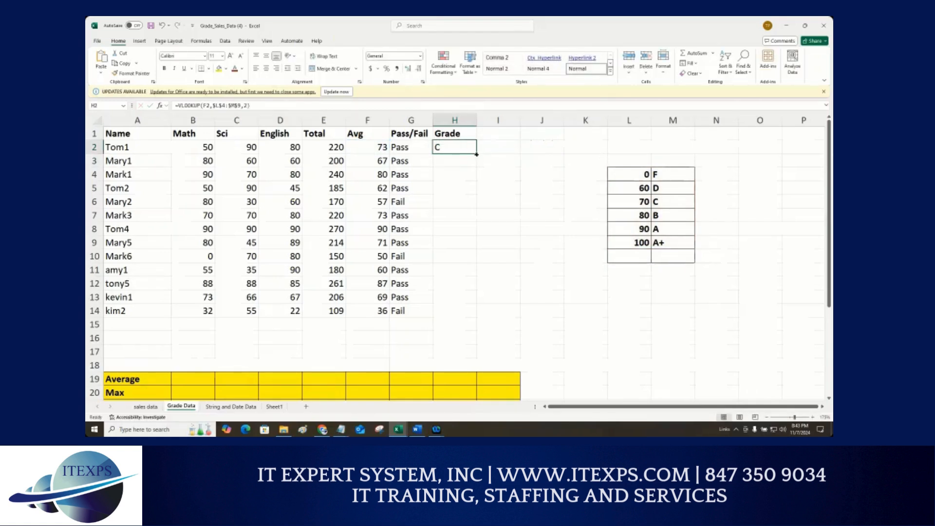
double_click(476, 154)
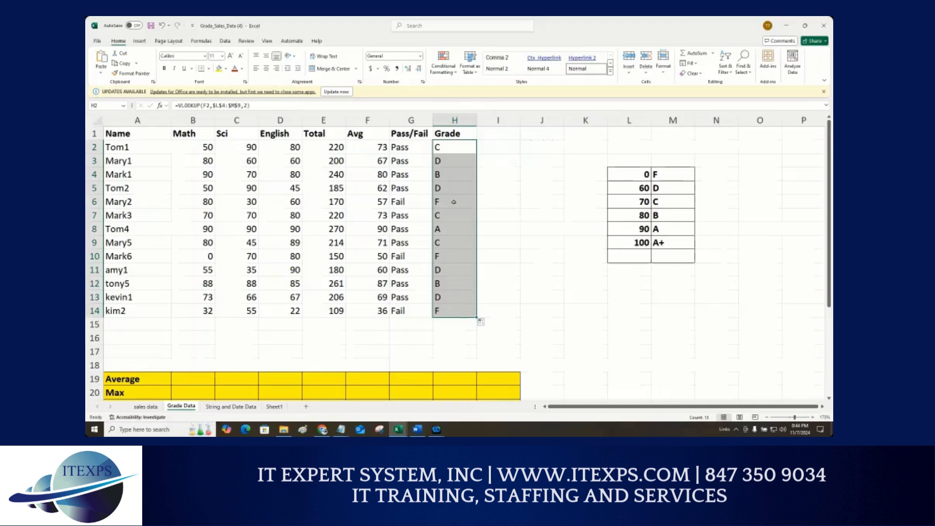
left_click_drag(371, 147, 380, 314)
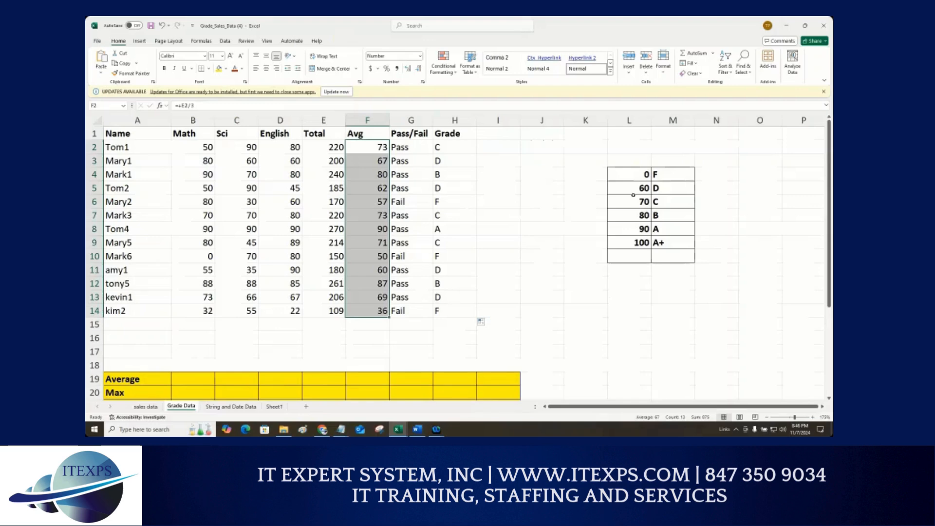
Step: Examine the grade lookup table and the filled Grade column
left_click_drag(642, 255, 672, 308)
left_click_drag(663, 271, 677, 383)
left_click(555, 256)
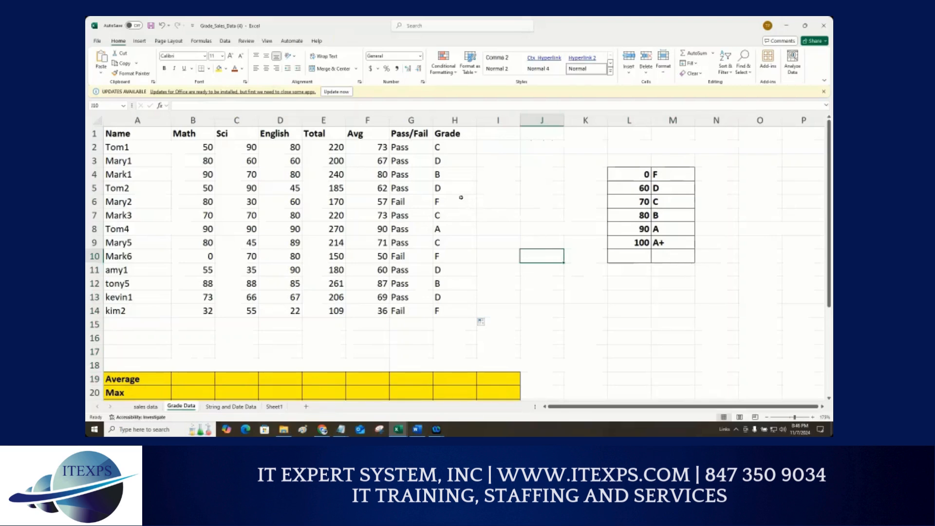
mouse_move(447, 139)
left_mouse_down()
mouse_move(473, 217)
mouse_move(489, 389)
mouse_move(451, 389)
left_mouse_up()
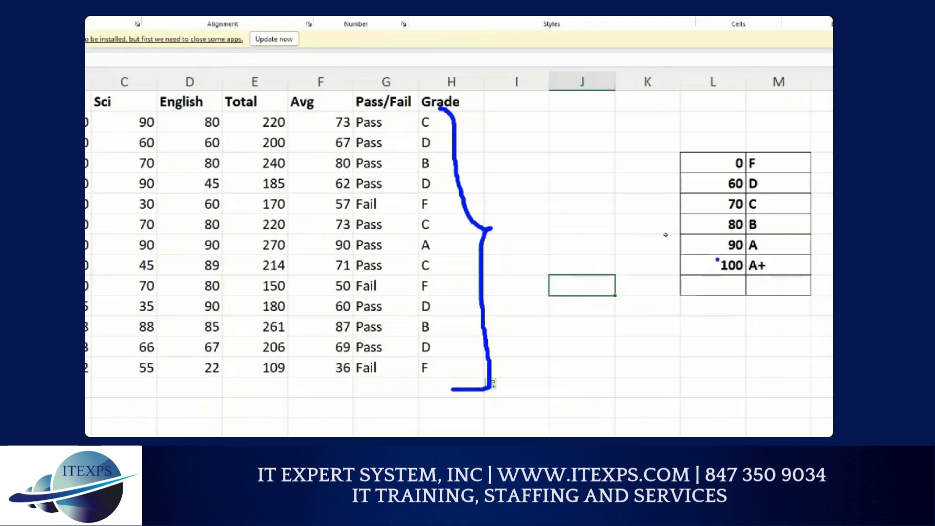
key("Escape")
Step: Narrow the empty columns between the Grade column and the grade lookup table
left_click(666, 202)
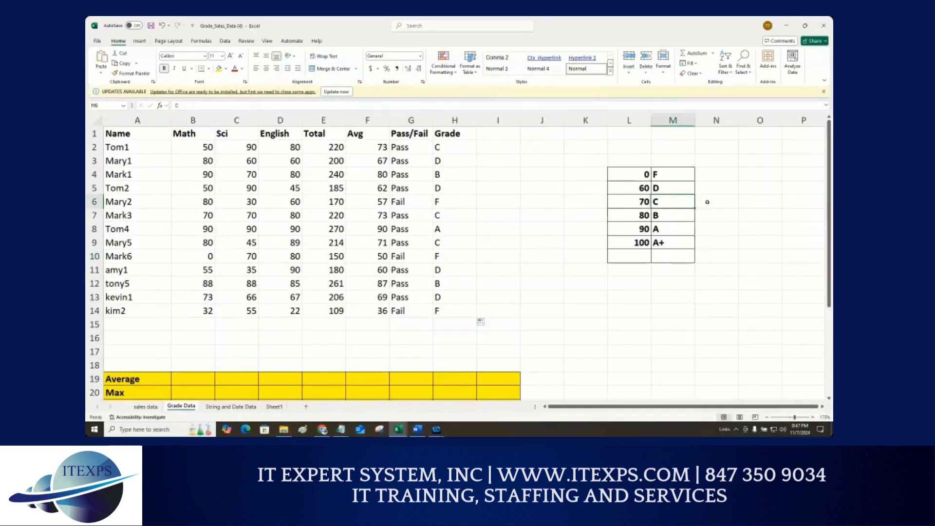
left_click(708, 205)
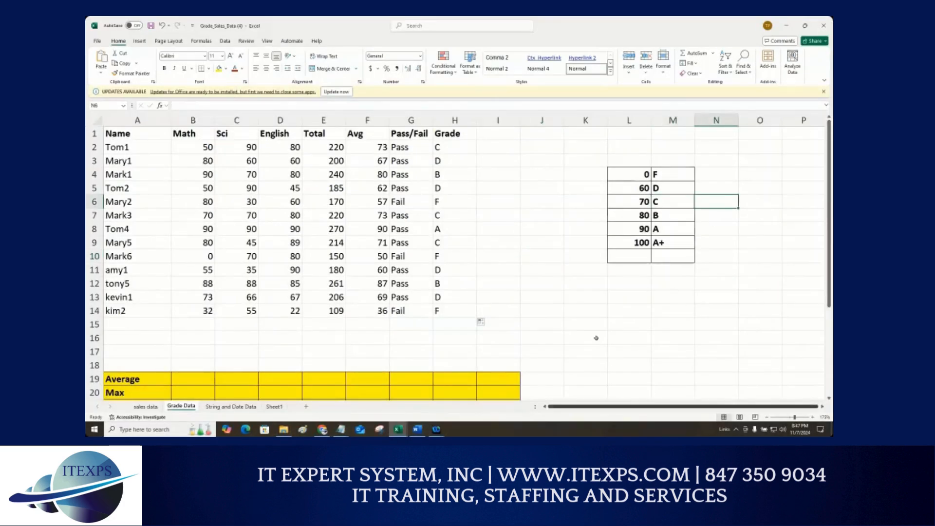
left_click_drag(608, 120, 502, 120)
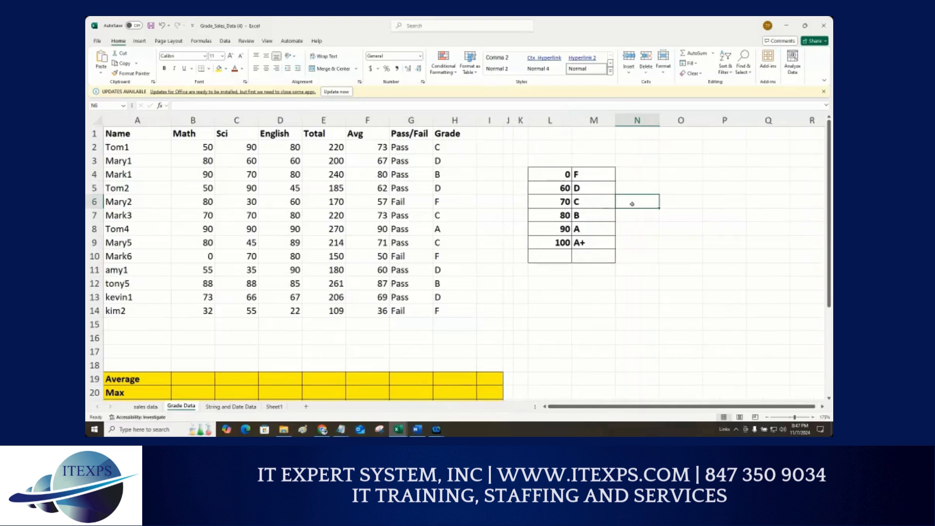
Step: Enter =COUNTIF(H2:H14,M6) in the cell beside the C grade to count students with grade C
type("=")
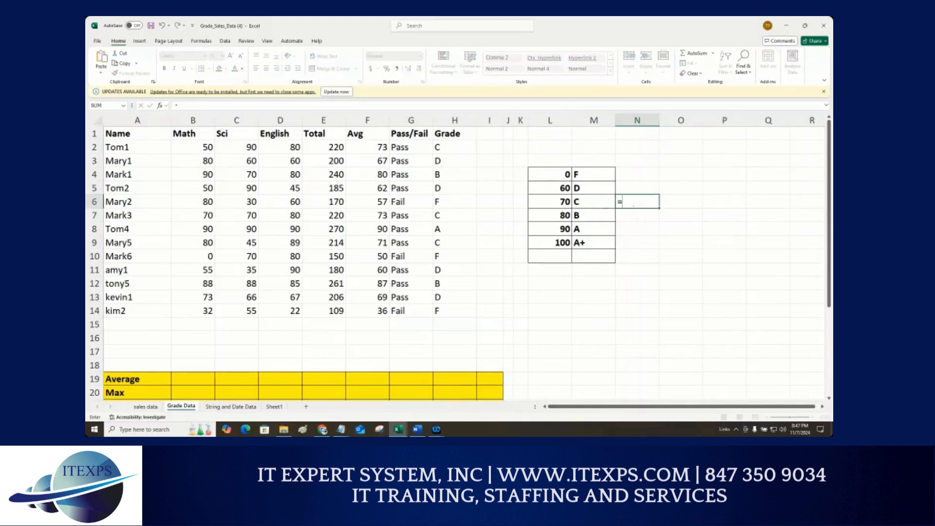
type("countif")
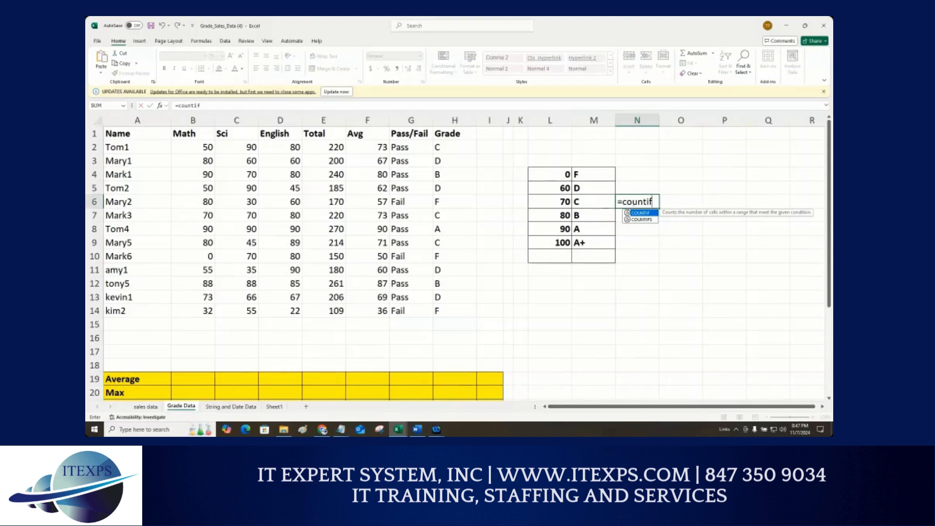
type("(")
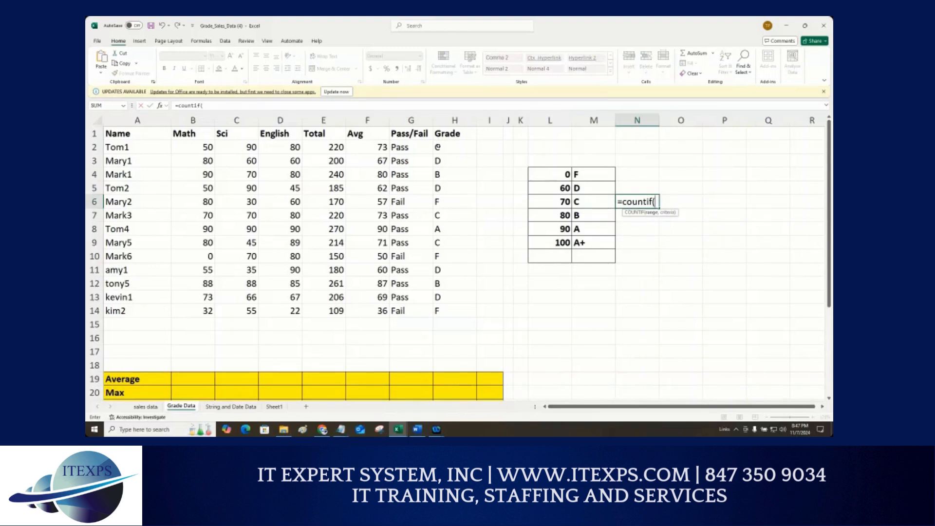
left_click_drag(437, 147, 454, 310)
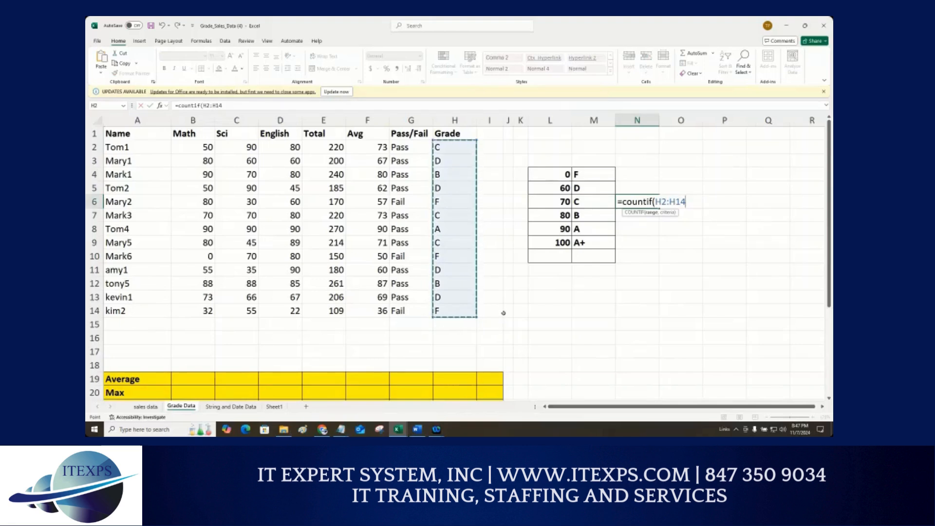
type(",")
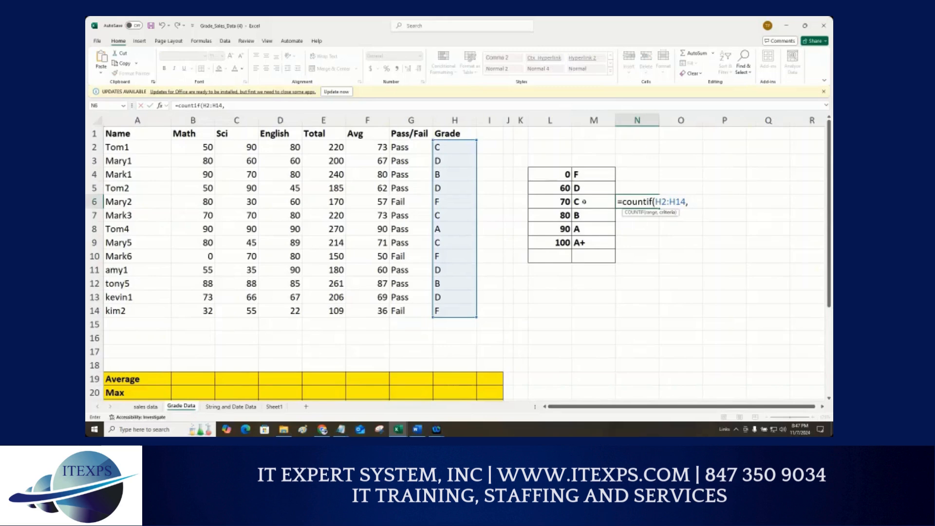
left_click(584, 202)
type(")")
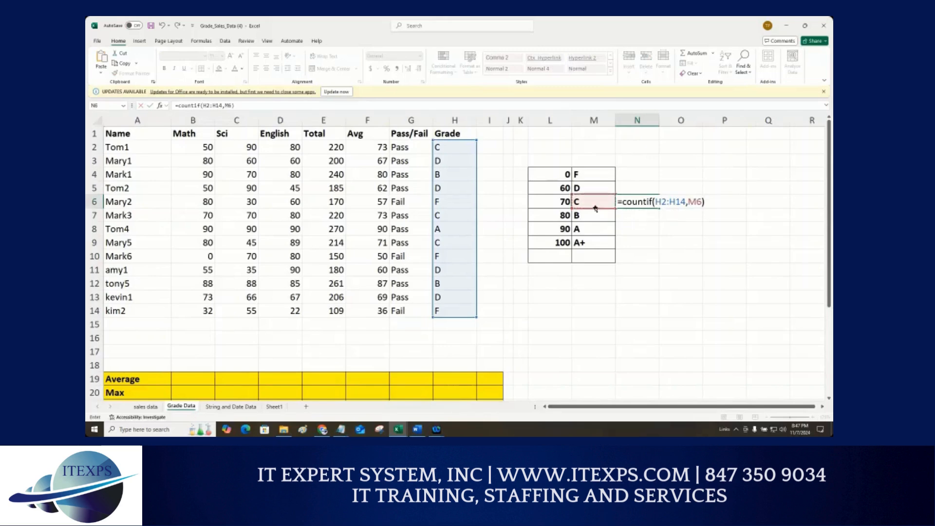
key("Return")
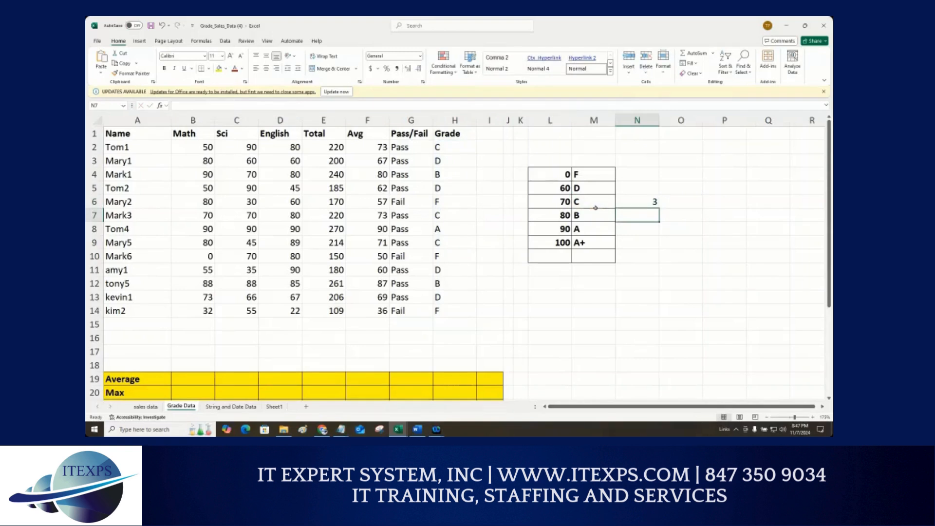
Step: Open the COUNTIF formula to examine its grade range and criterion cell, then close it
left_click(646, 199)
double_click(646, 199)
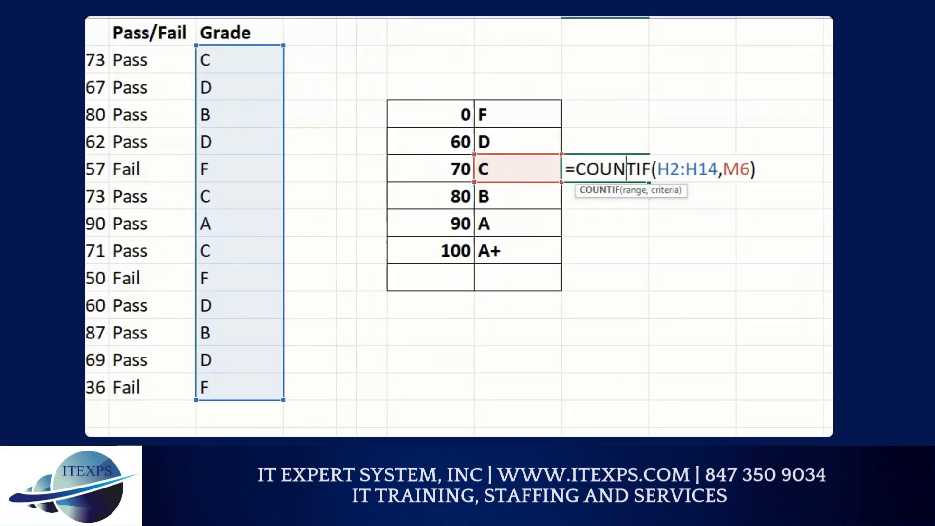
mouse_move(373, 88)
left_mouse_down()
mouse_move(391, 126)
mouse_move(406, 208)
mouse_move(404, 357)
mouse_move(378, 363)
left_mouse_up()
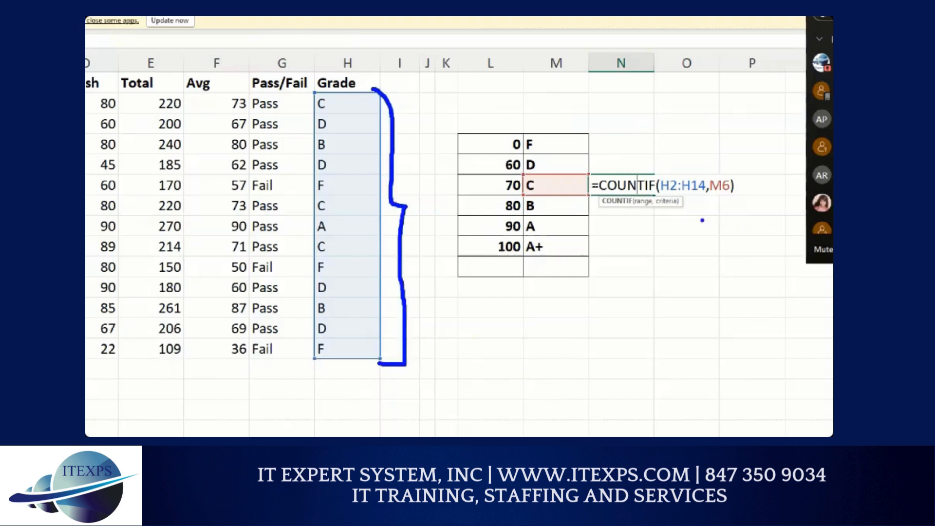
mouse_move(544, 179)
left_mouse_down()
mouse_move(530, 175)
mouse_move(525, 195)
mouse_move(540, 178)
mouse_move(665, 139)
mouse_move(712, 176)
mouse_move(712, 167)
left_mouse_up()
left_click(700, 171)
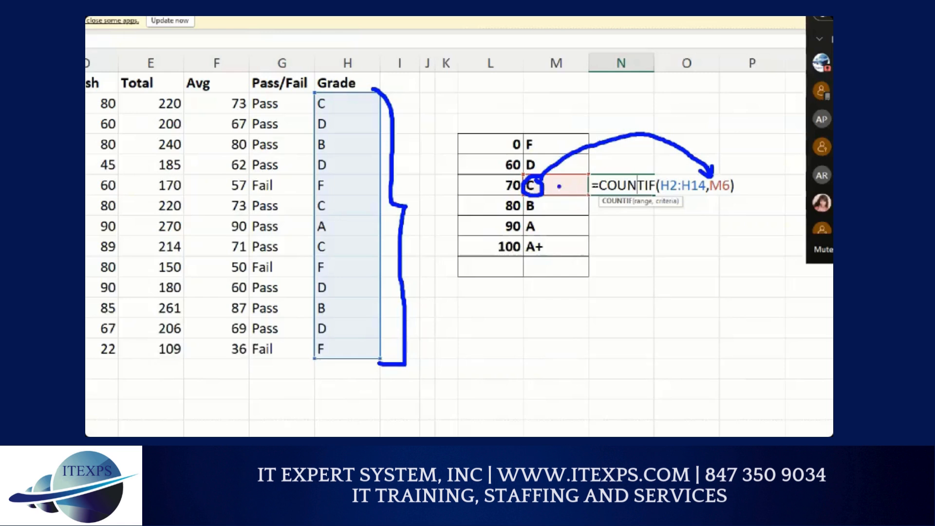
left_click_drag(547, 132, 558, 244)
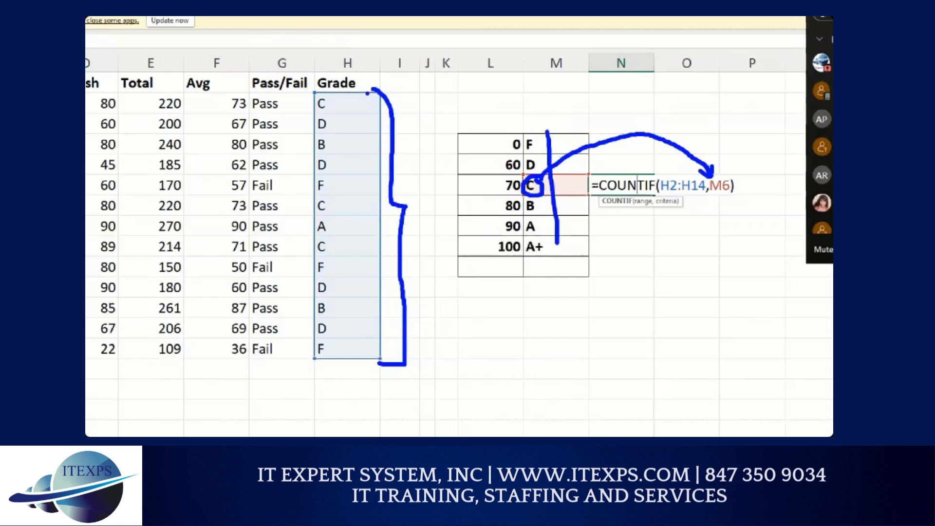
left_click_drag(368, 92, 366, 309)
mouse_move(366, 310)
left_mouse_down()
mouse_move(350, 117)
mouse_move(383, 357)
mouse_move(382, 115)
mouse_move(373, 122)
mouse_move(377, 341)
left_mouse_up()
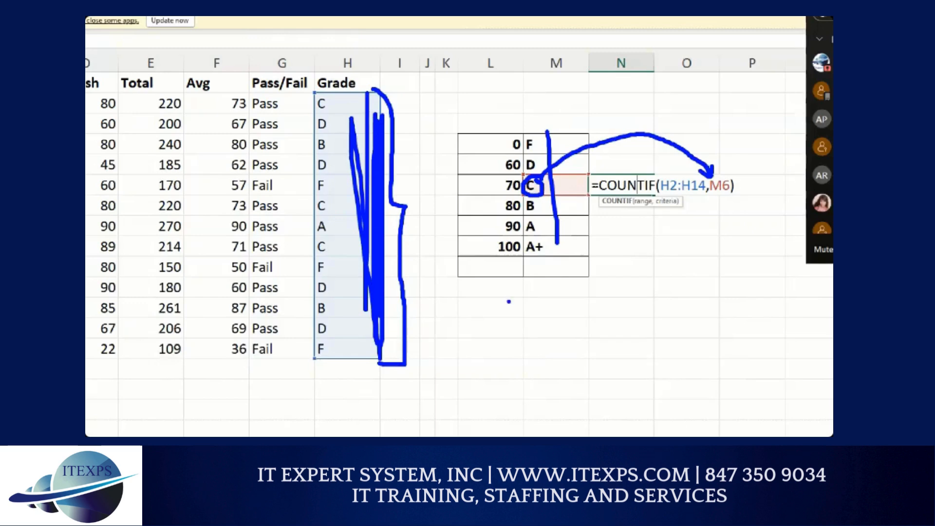
key("Escape")
key("ctrl+Return")
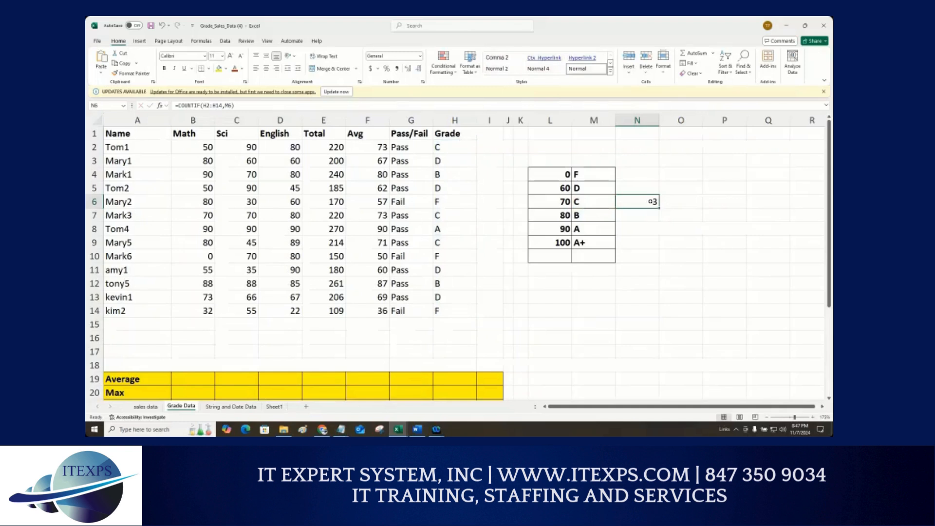
Step: Enter =COUNTIF($H$2:$H$14,M4) beside the F grade, locking the Grade range as absolute, to count students with grade F
double_click(655, 203)
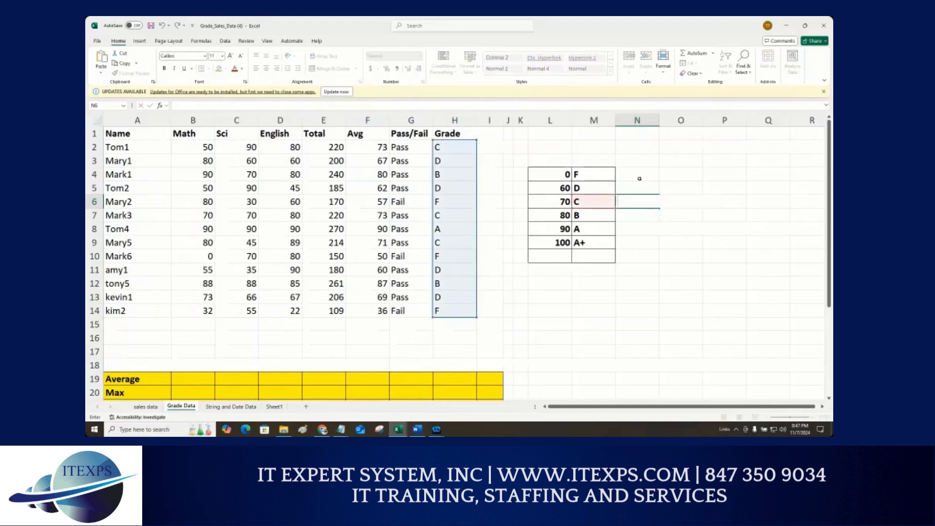
left_click(632, 175)
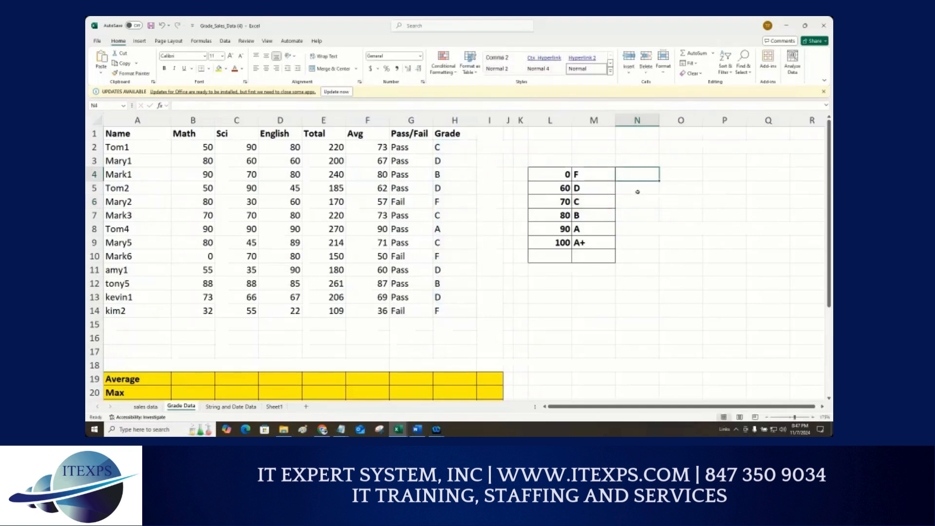
type("=countif")
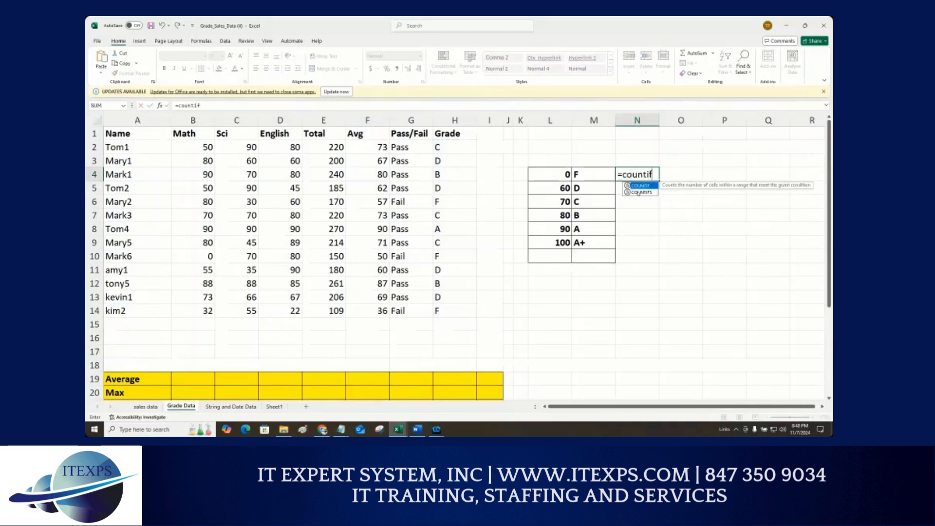
type("(")
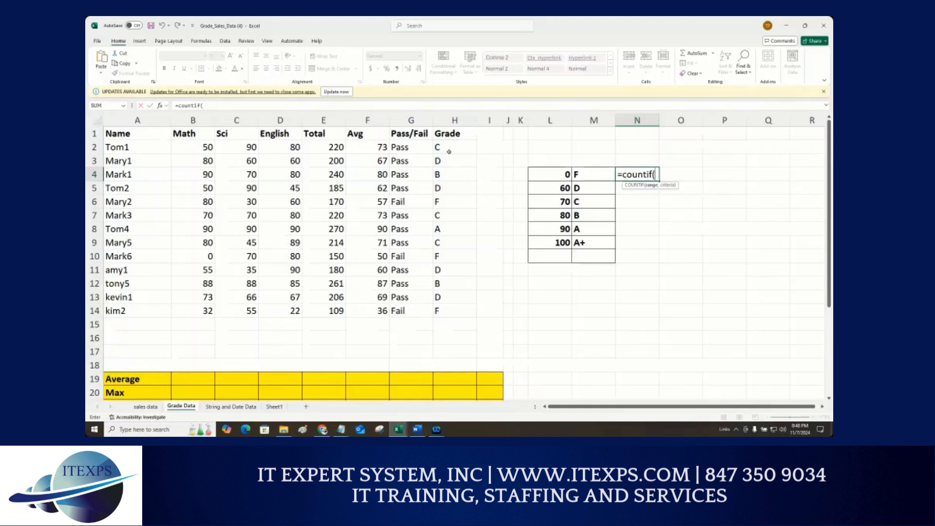
left_click_drag(440, 147, 445, 311)
key("F4")
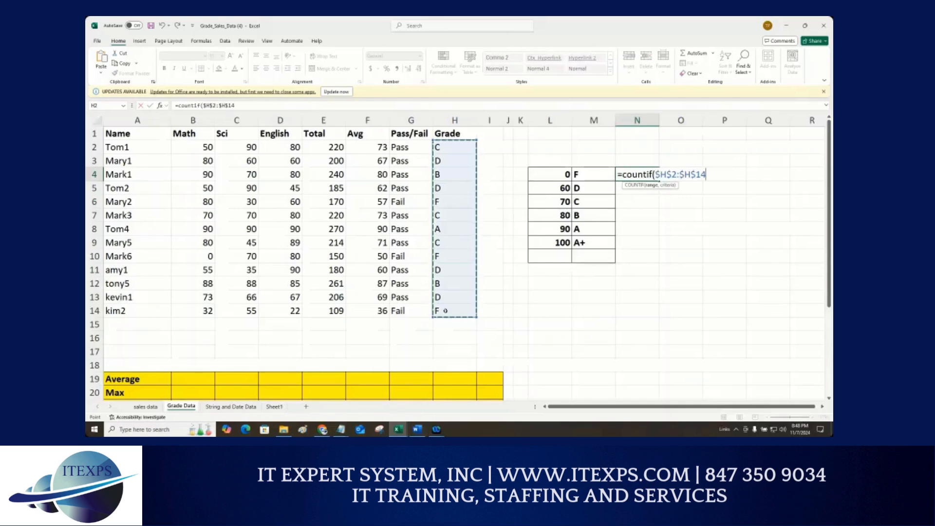
type(",")
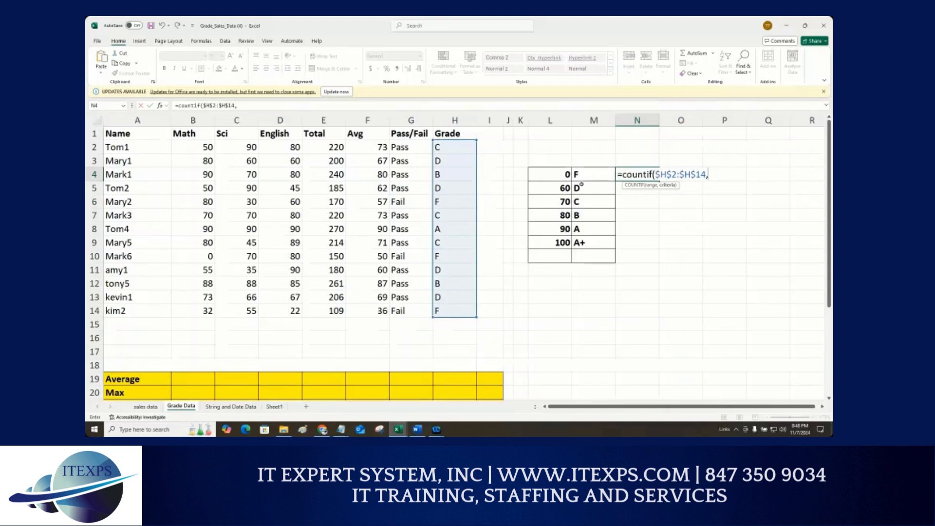
left_click(582, 179)
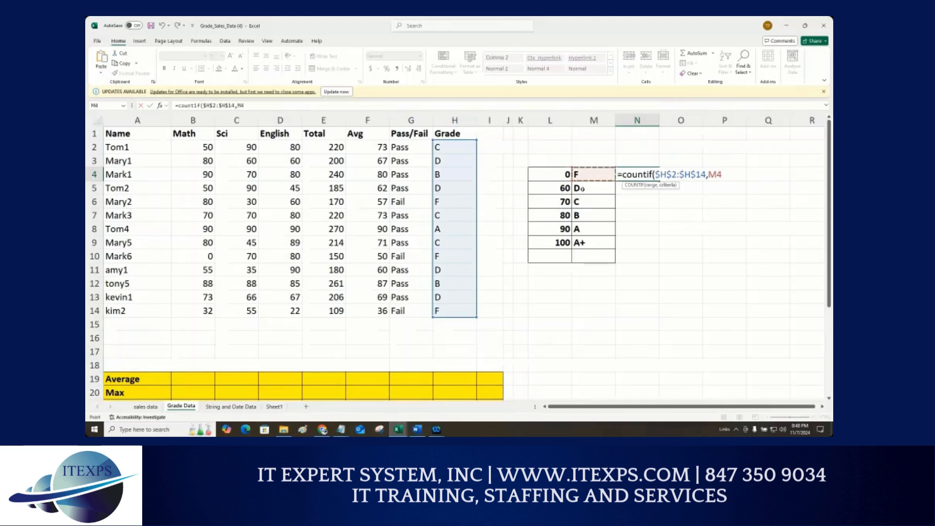
type(")")
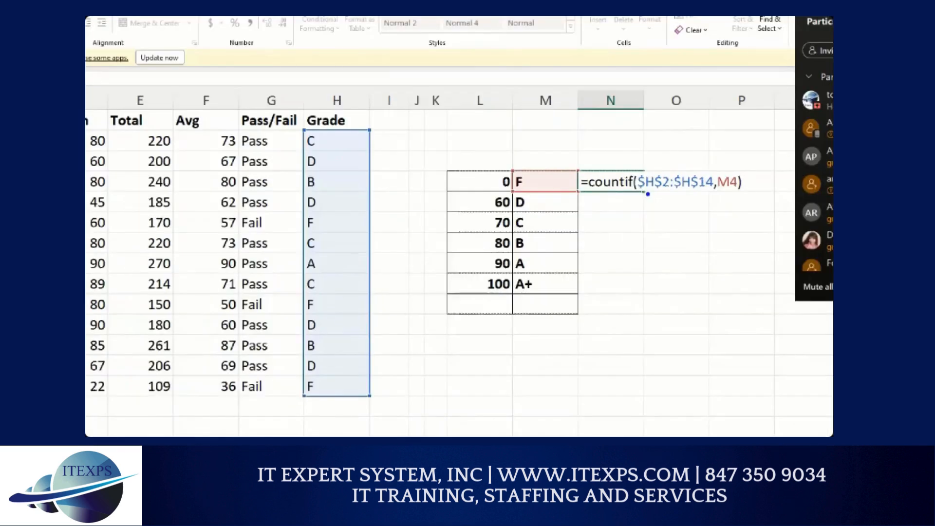
left_click_drag(629, 204, 693, 204)
mouse_move(536, 179)
left_mouse_down()
mouse_move(538, 239)
mouse_move(549, 240)
left_mouse_up()
mouse_move(346, 165)
left_mouse_down()
mouse_move(347, 425)
mouse_move(342, 410)
mouse_move(358, 419)
left_mouse_up()
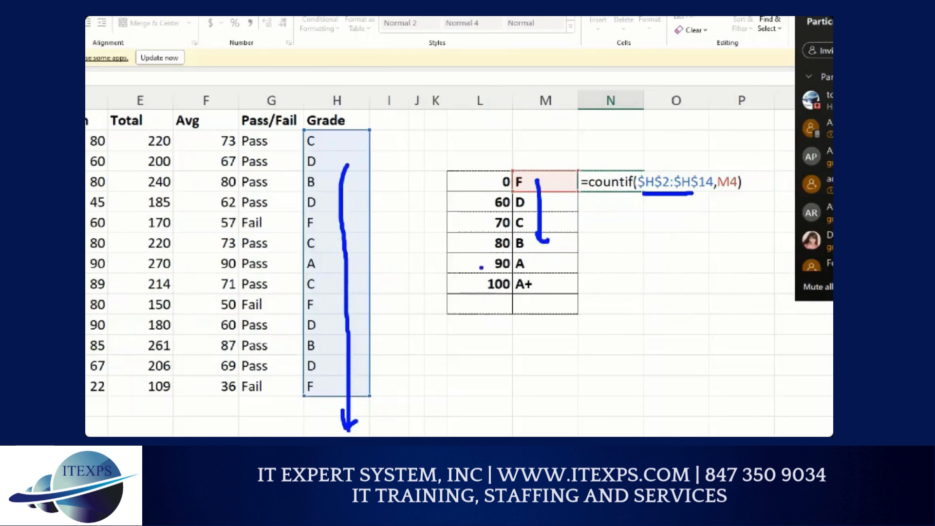
left_click_drag(507, 263, 355, 182)
left_click_drag(420, 318, 299, 279)
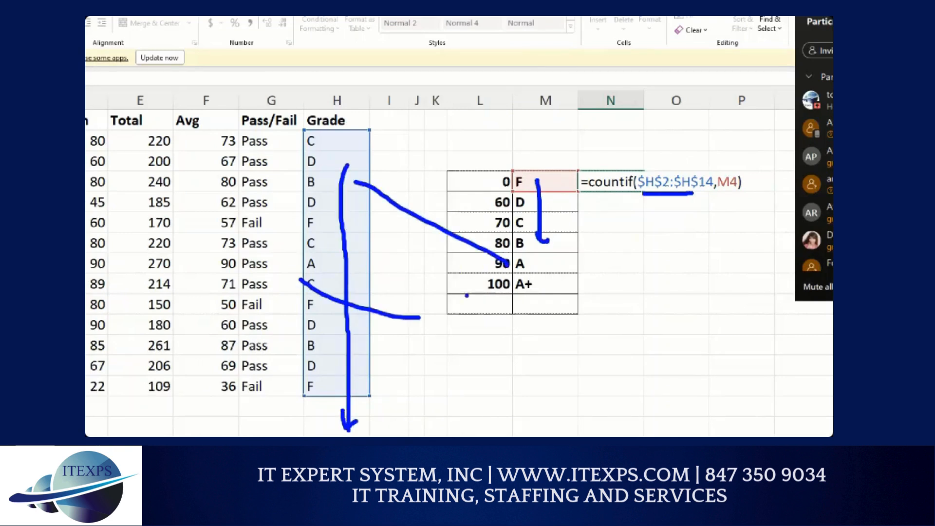
key("Escape")
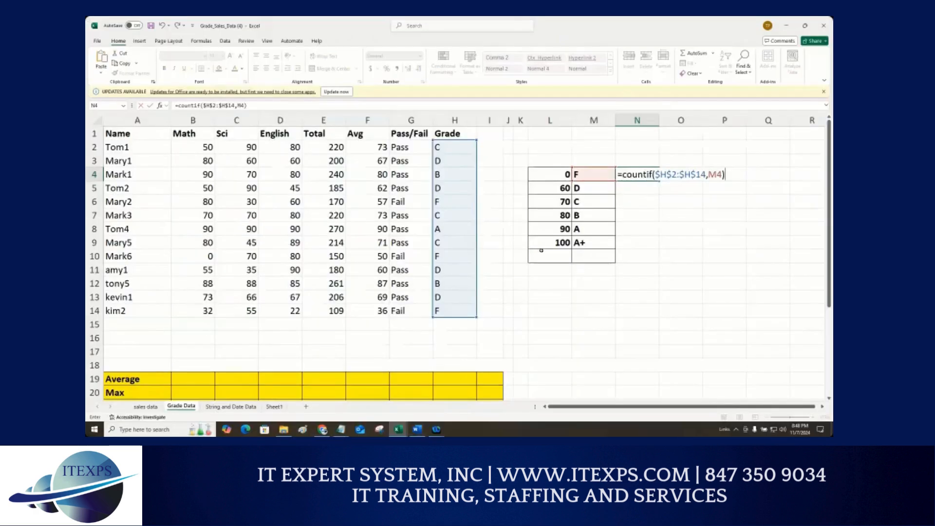
key("Return")
Step: Fill the COUNTIF formula down through the A+ row to count every grade, then reopen the first formula
left_click(655, 175)
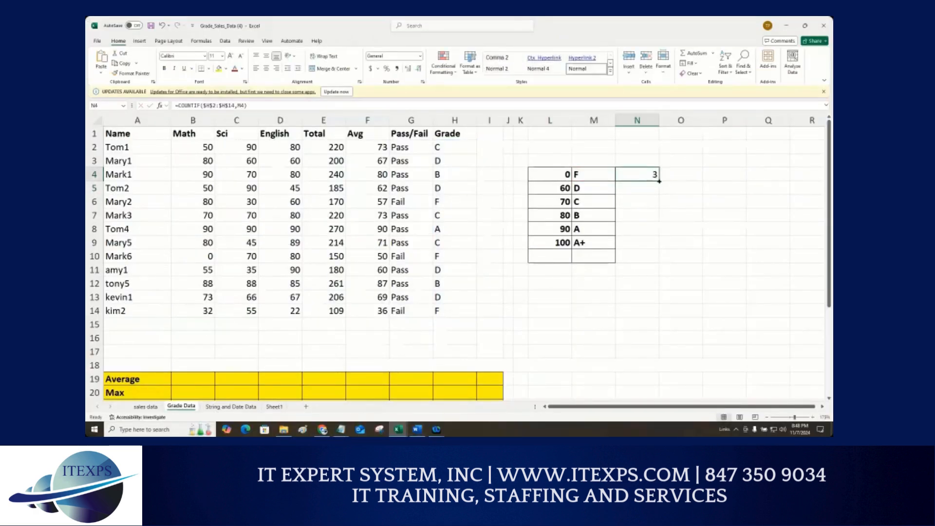
left_click_drag(660, 181, 661, 248)
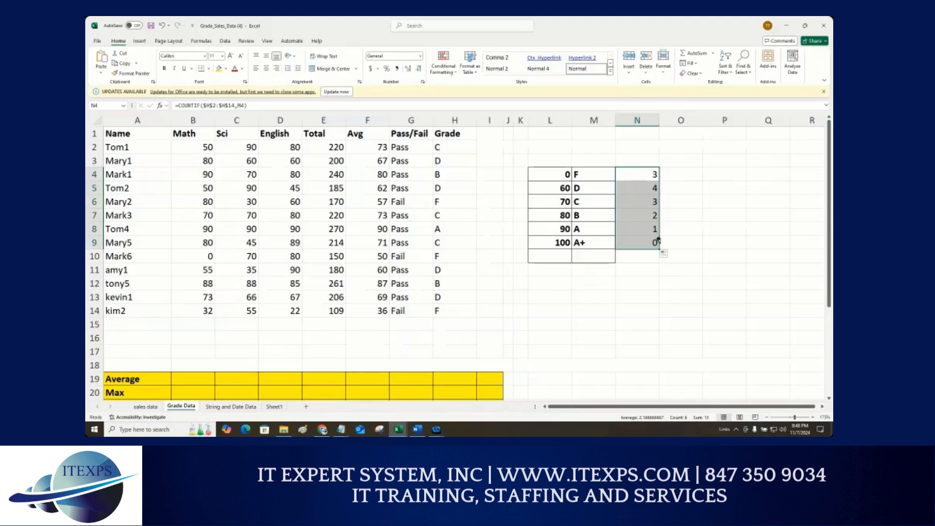
double_click(645, 174)
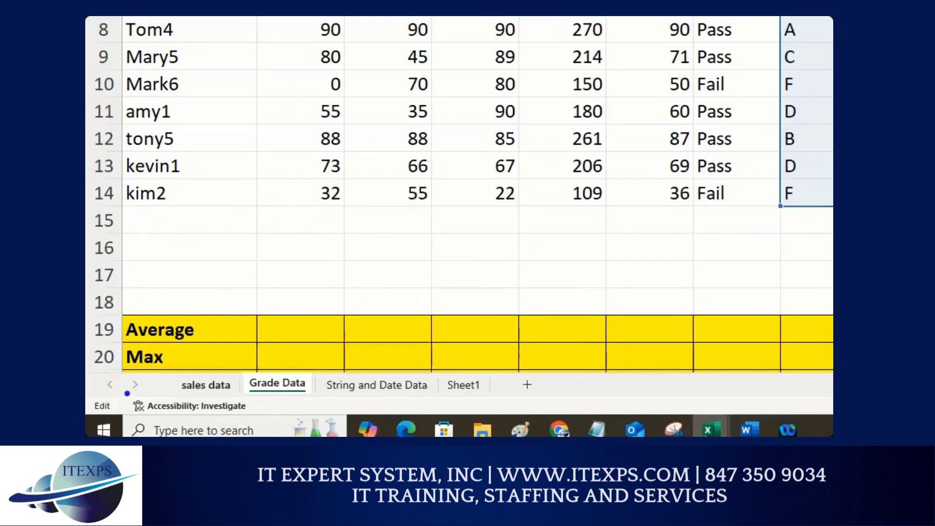
Step: Switch to the sales data sheet and examine the Region column against the listed questions
left_click_drag(177, 395, 220, 394)
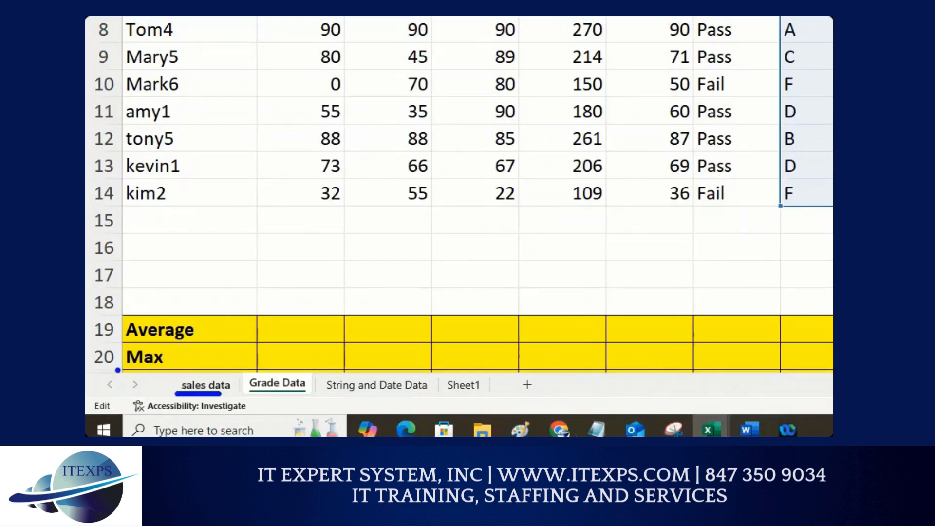
mouse_move(120, 370)
left_mouse_down()
mouse_move(108, 396)
mouse_move(128, 386)
mouse_move(119, 371)
mouse_move(117, 388)
left_mouse_up()
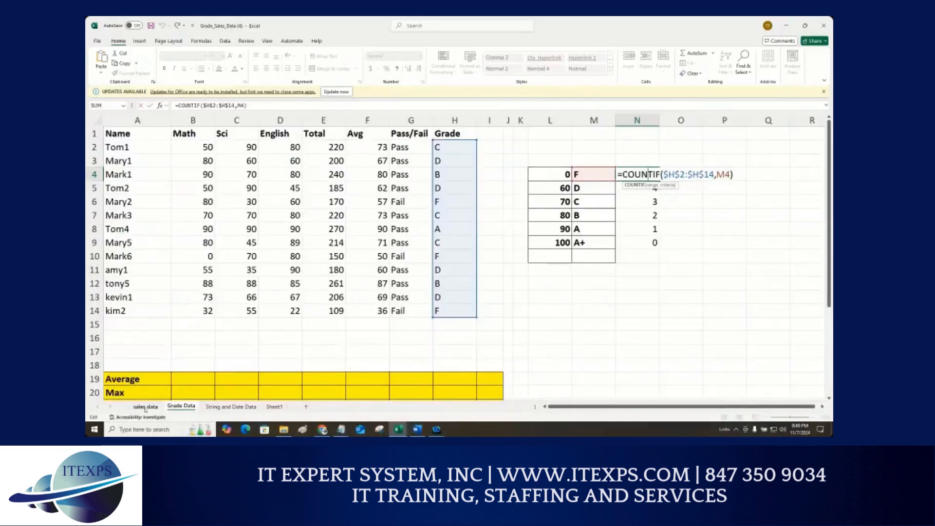
left_click(206, 385)
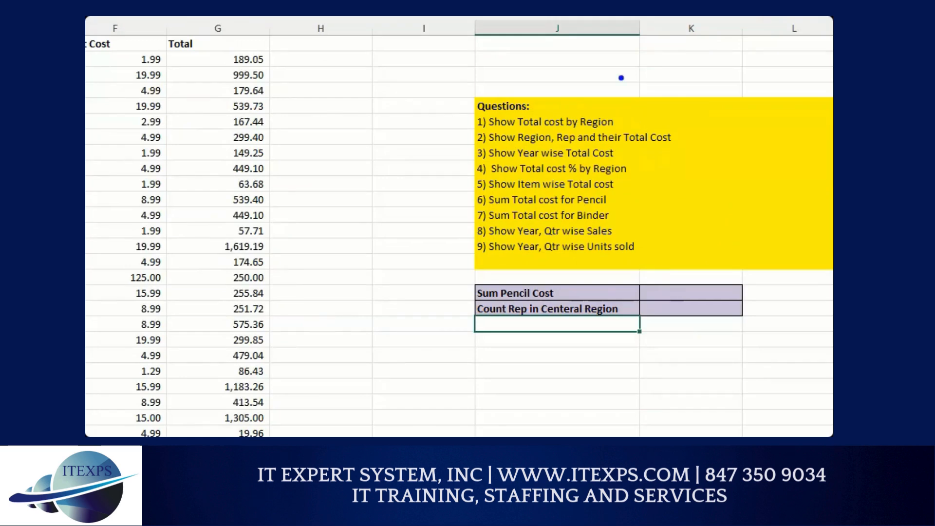
mouse_move(620, 77)
left_mouse_down()
mouse_move(663, 169)
mouse_move(642, 267)
left_mouse_up()
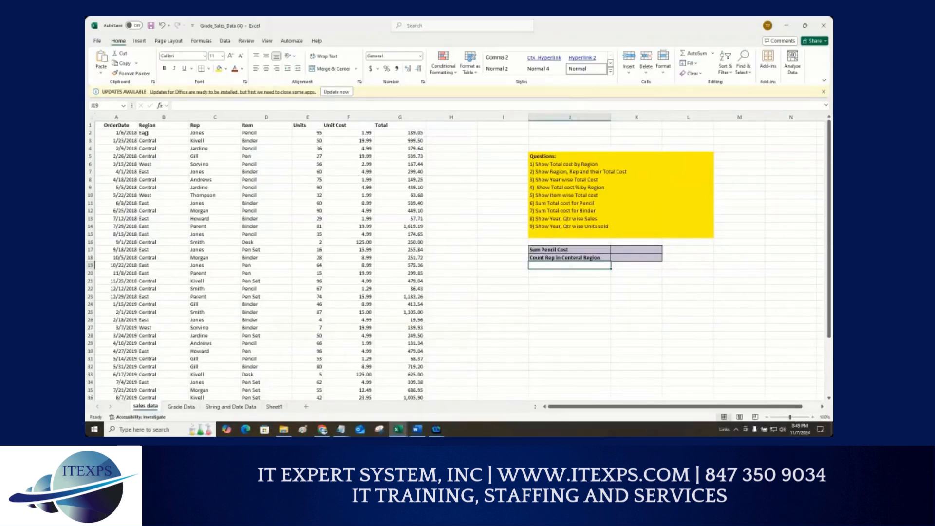
left_click(150, 118)
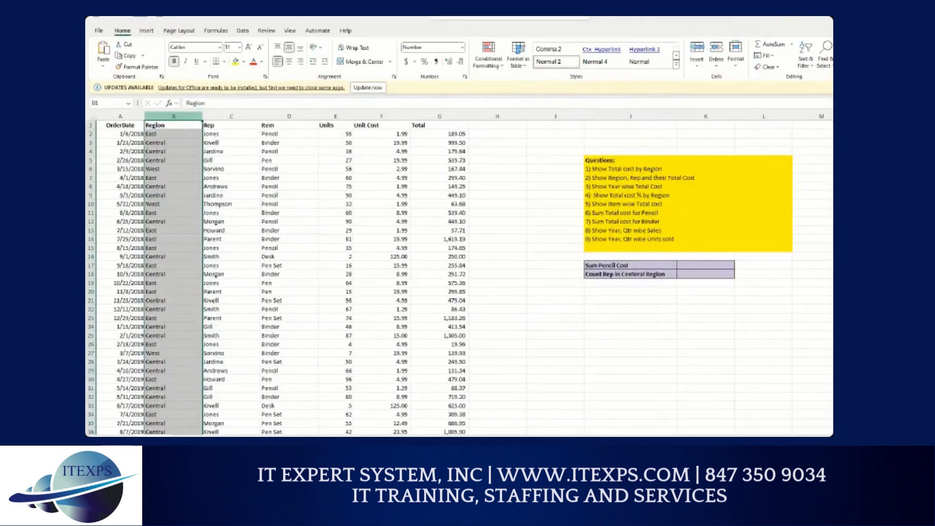
mouse_move(660, 158)
left_mouse_down()
mouse_move(661, 173)
mouse_move(693, 142)
left_mouse_up()
left_click_drag(155, 136, 395, 141)
left_click_drag(146, 176, 458, 182)
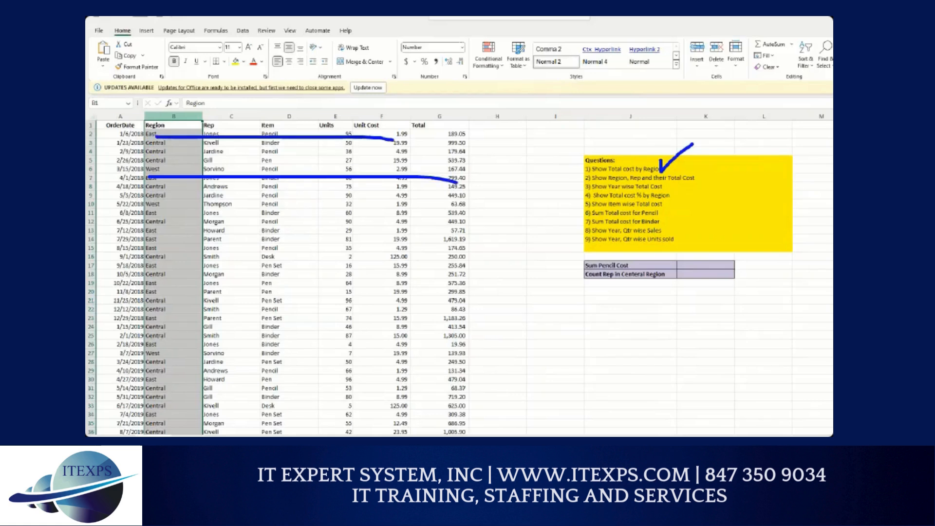
left_click_drag(148, 266, 424, 264)
left_click_drag(165, 354, 380, 353)
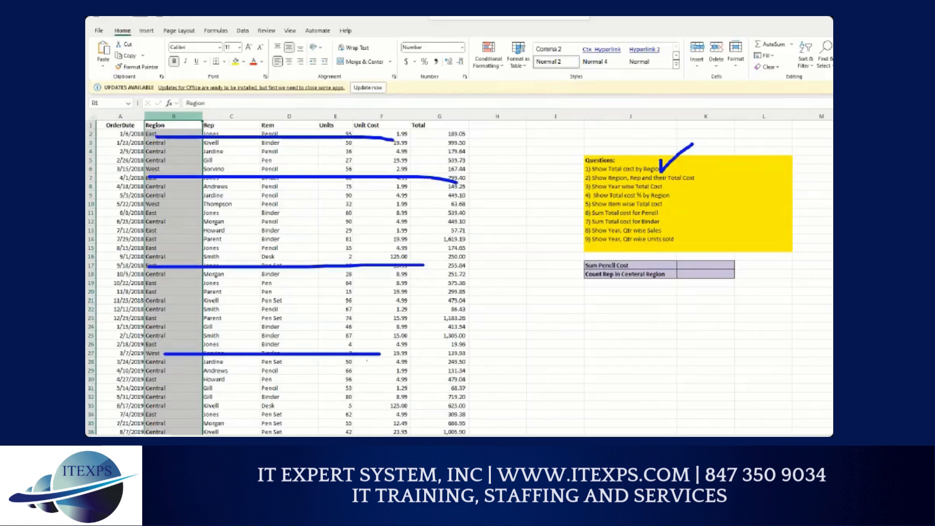
key("Escape")
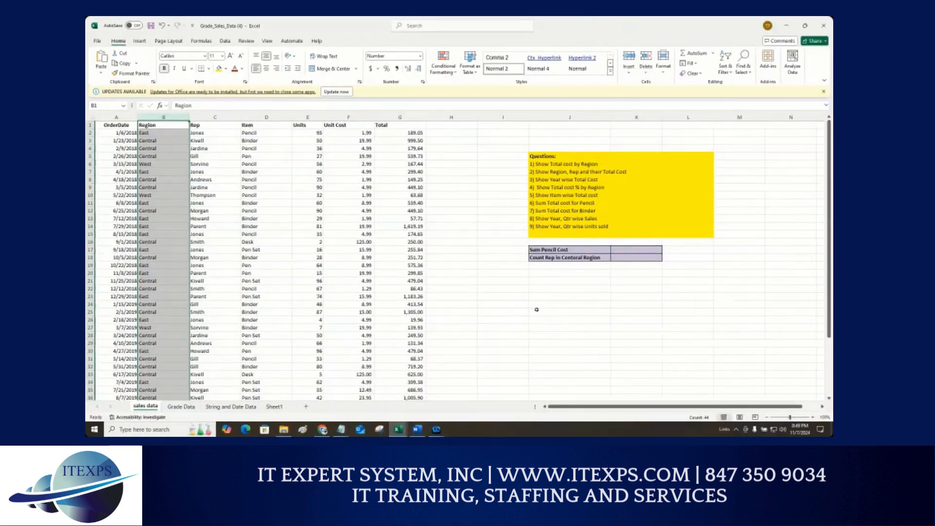
Step: List the regions East, Centeral and West in consecutive cells below the purple summary box
left_click(536, 310)
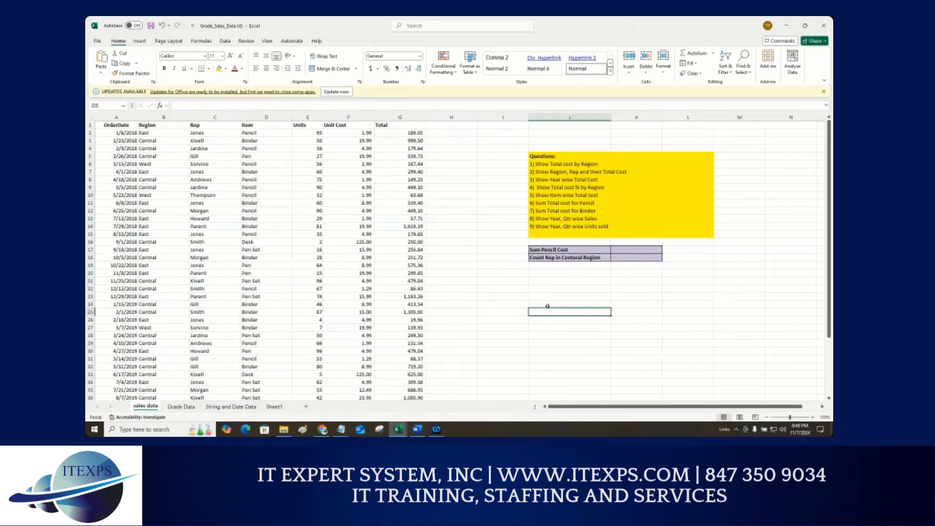
type("East")
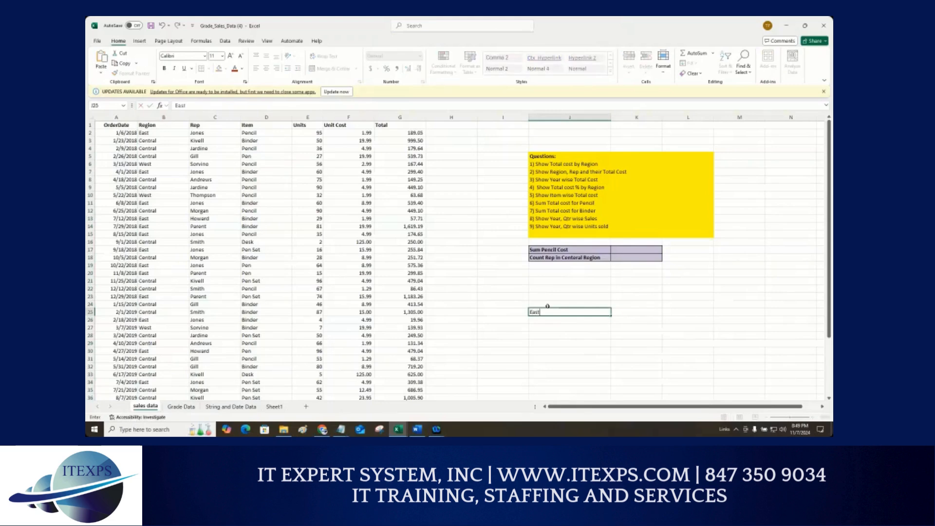
key("Return")
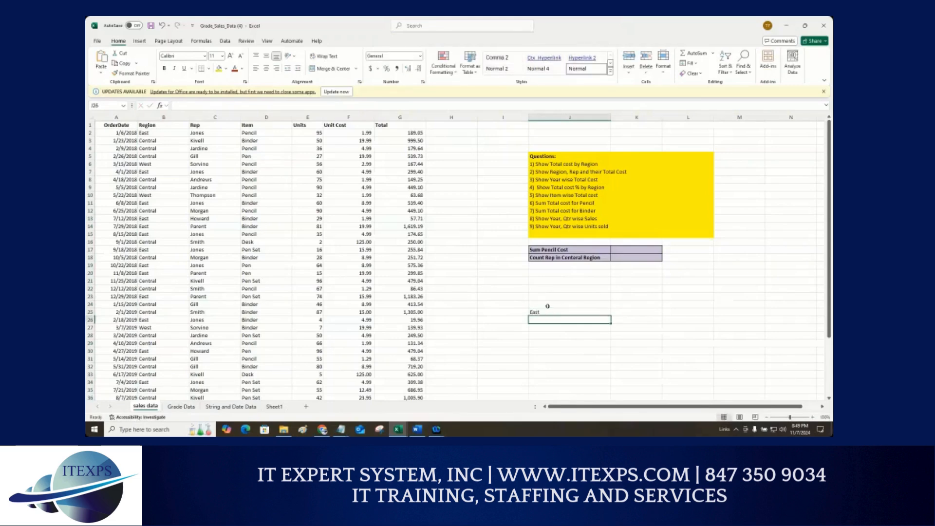
type("Cent")
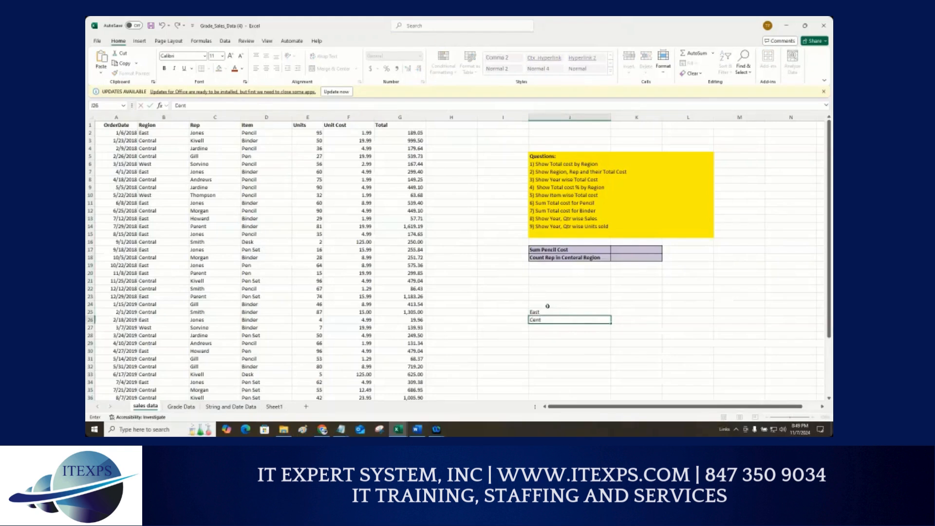
type("eral")
key("Return")
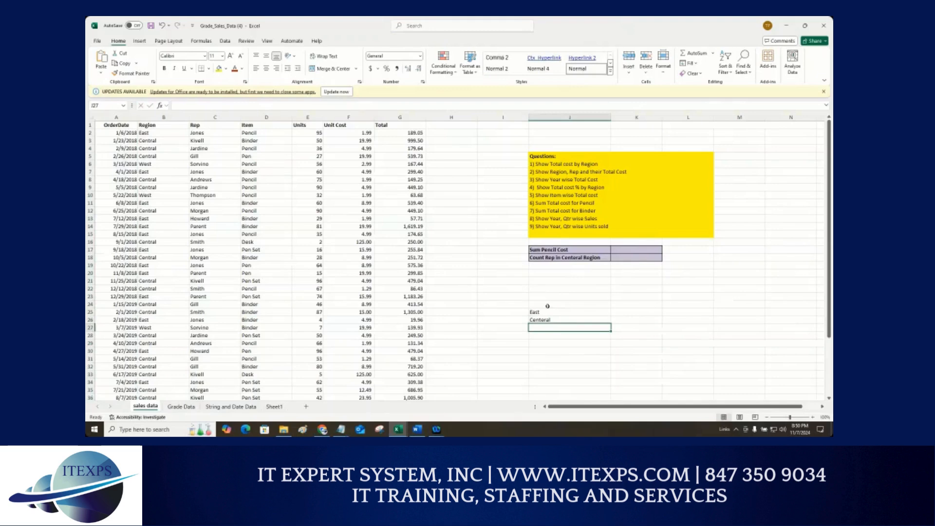
type("West")
key("Return")
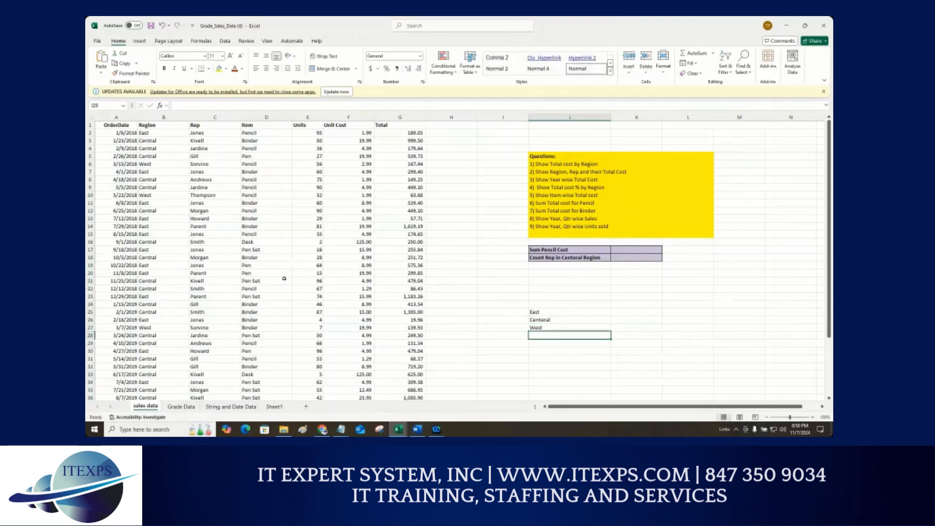
Step: Narrow the empty column between the sales table and the region list
scroll(204, 263, "down", 5)
scroll(191, 283, "up", 3)
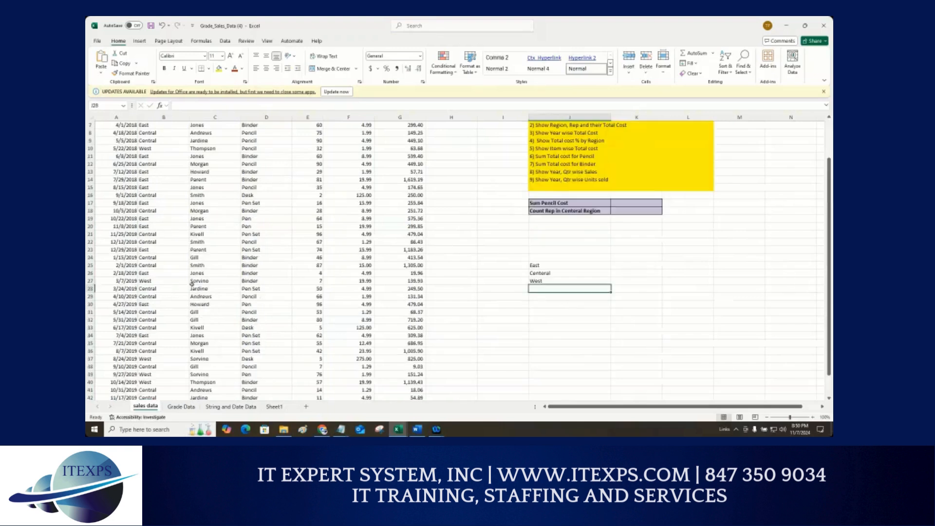
scroll(192, 283, "up", 2)
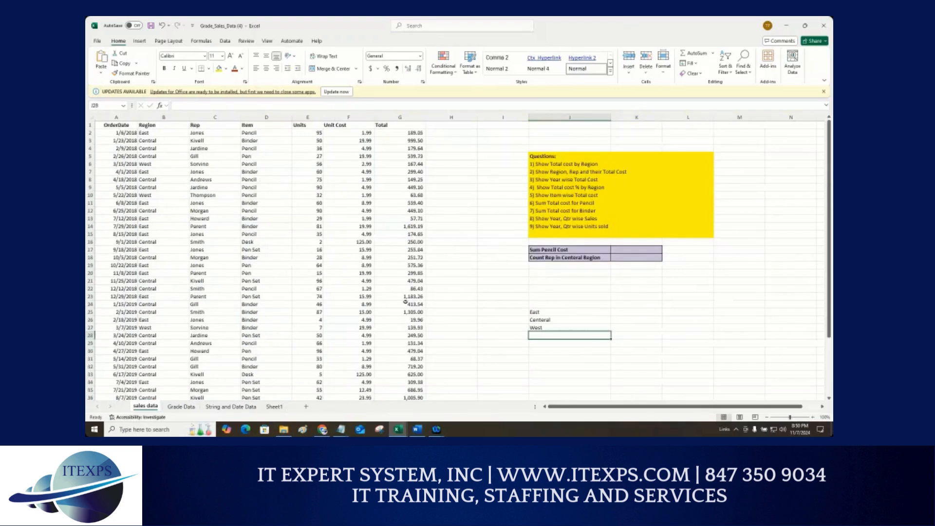
left_click_drag(538, 312, 543, 339)
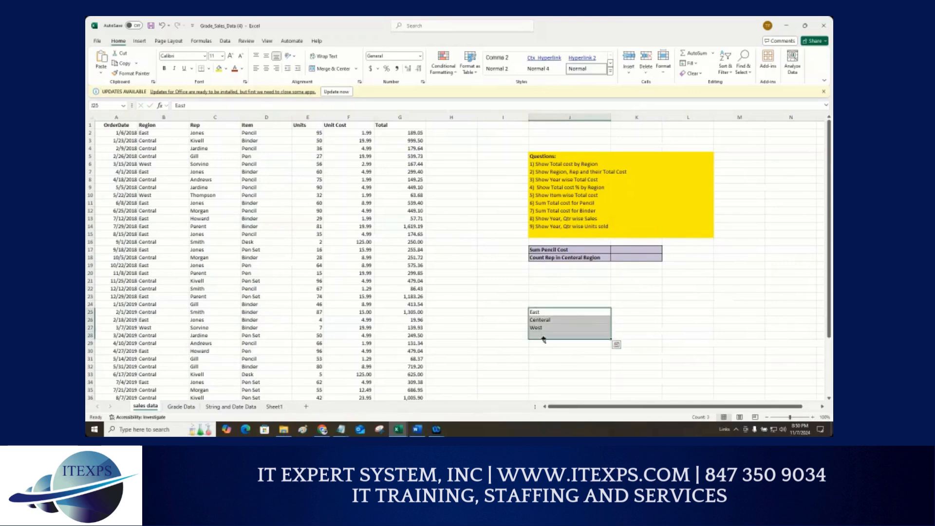
scroll(544, 340, "up", 3)
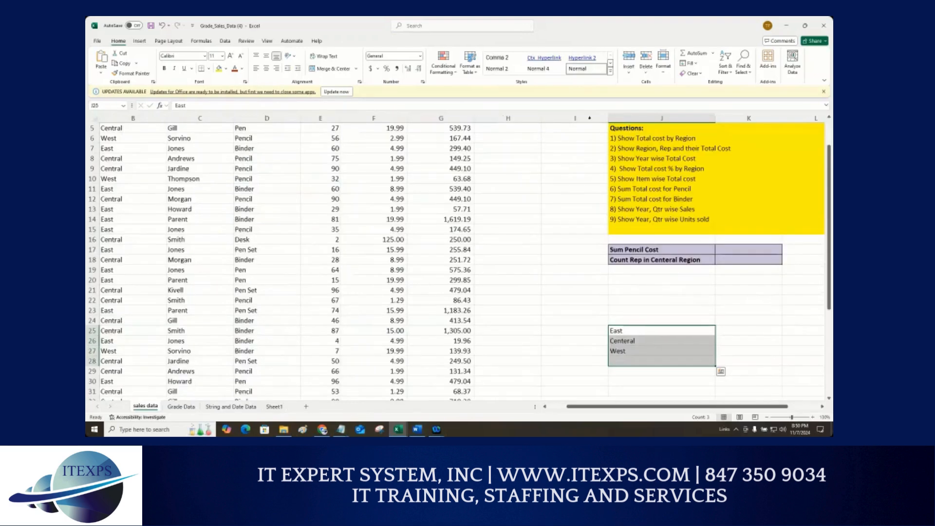
left_click_drag(605, 118, 530, 118)
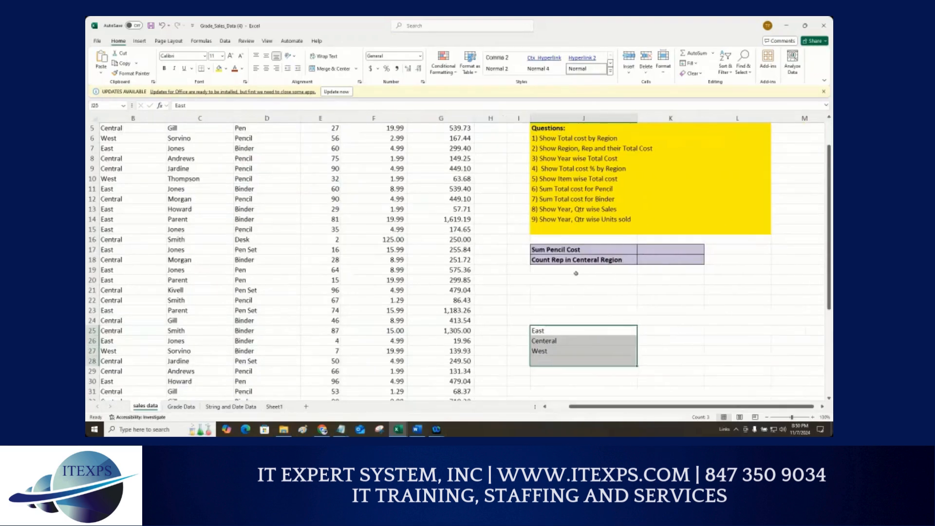
Step: Start a SUMIF formula beside East using the absolute Region range $B$2:$B$44 and the East cell J25 as criteria
left_click(652, 330)
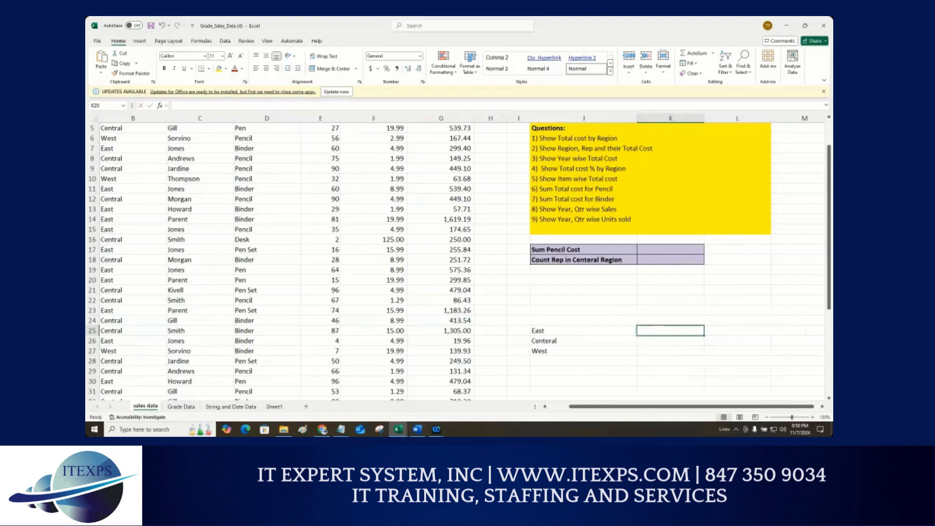
type("=sumi")
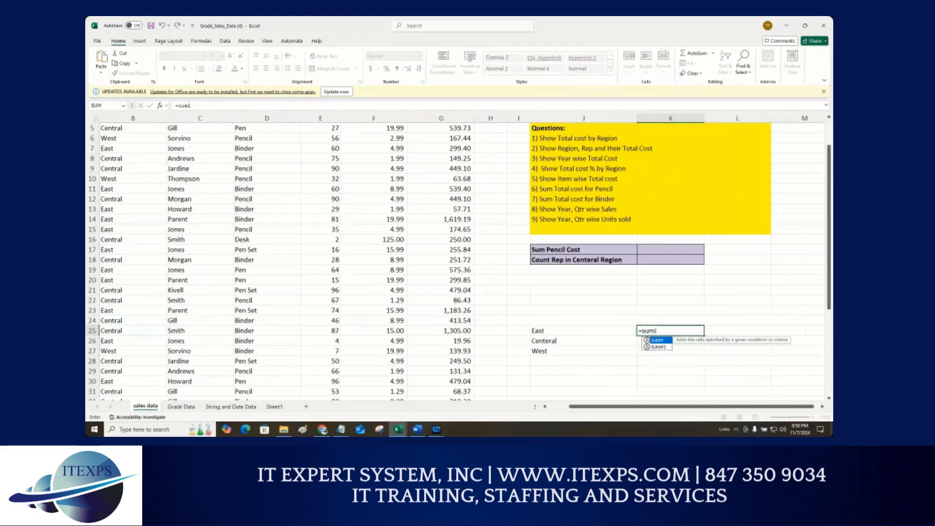
type("f(")
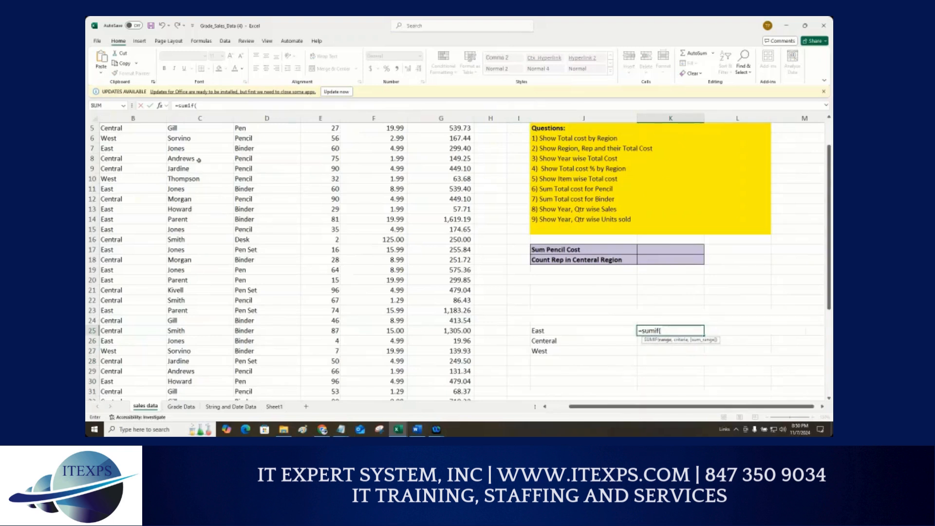
scroll(105, 142, "up", 2)
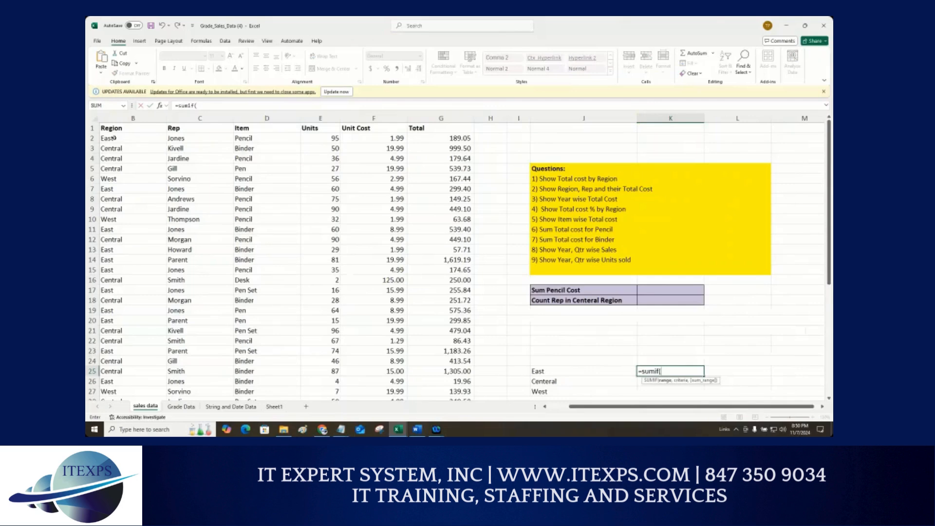
left_click_drag(113, 138, 127, 383)
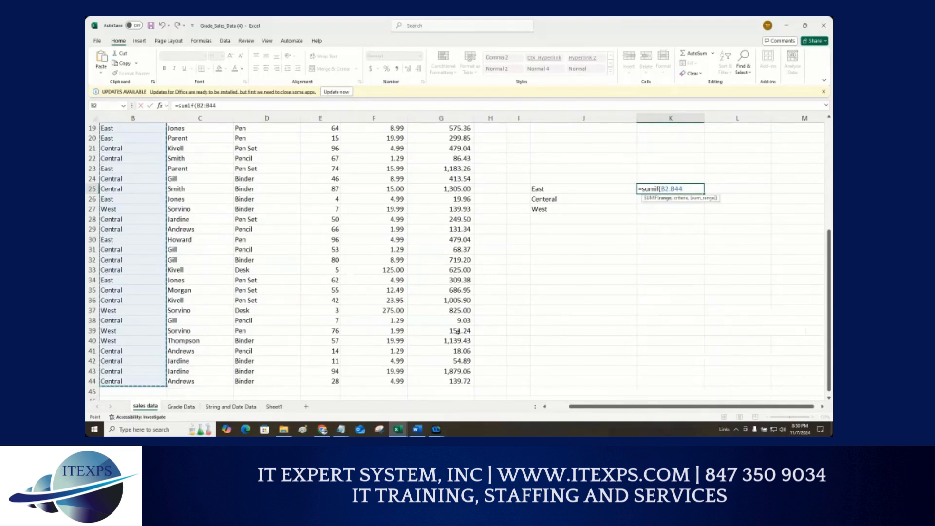
key("F4")
type(",")
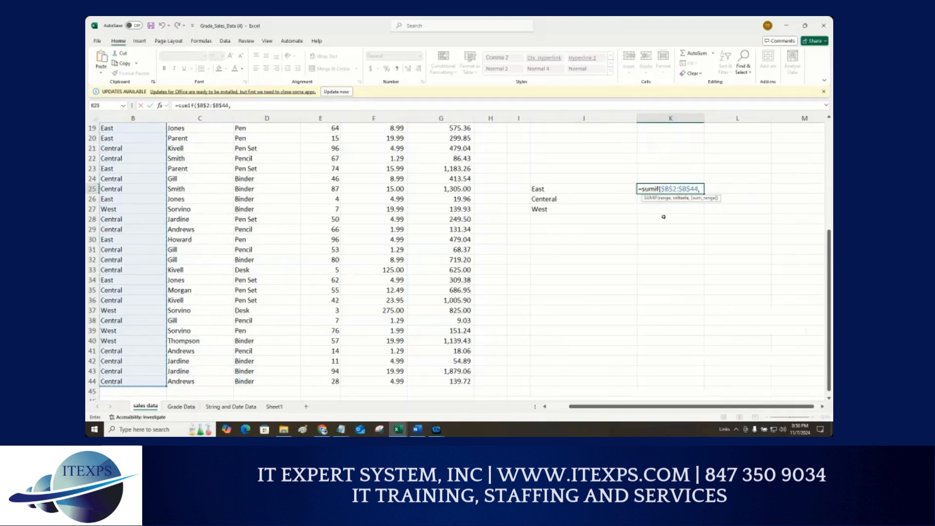
left_click(552, 188)
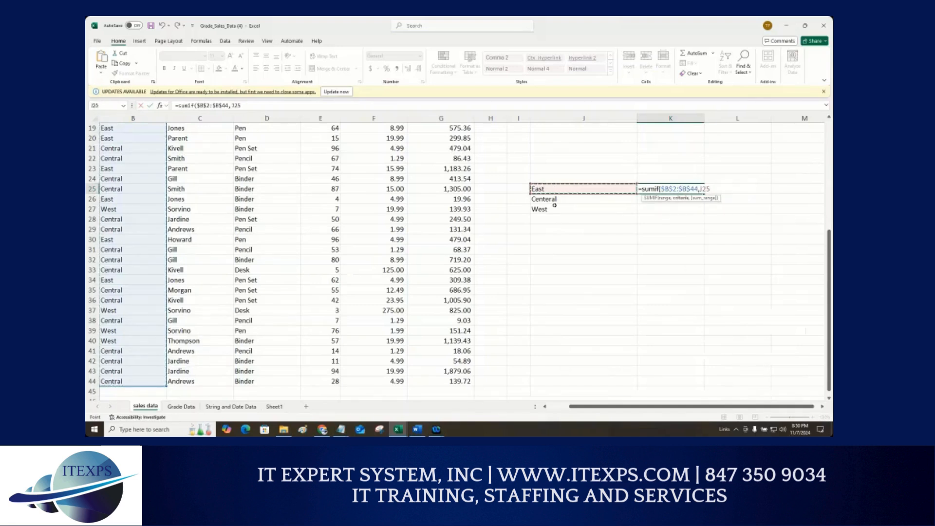
type(",")
Step: Add the absolute Total column range $G$2:$G$44 as the SUMIF sum range
scroll(459, 206, "up", 6)
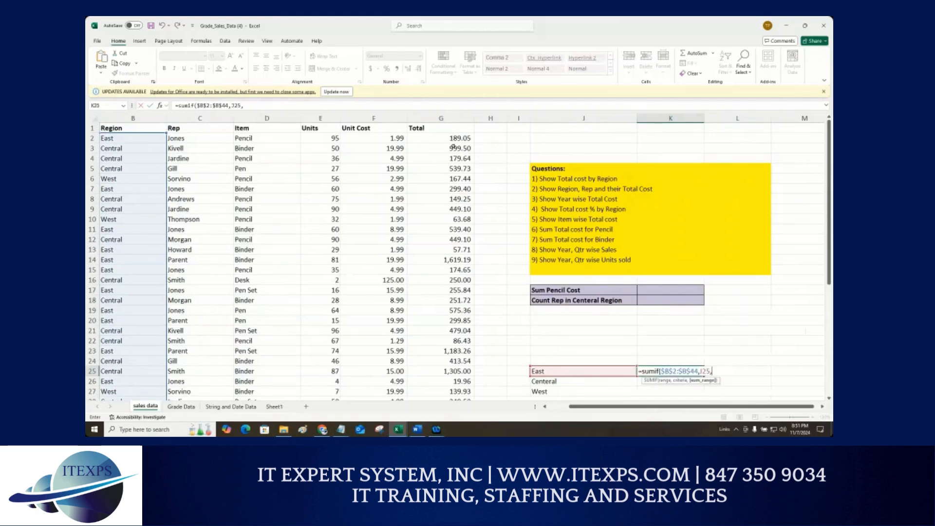
left_click_drag(453, 142, 462, 337)
key("F4")
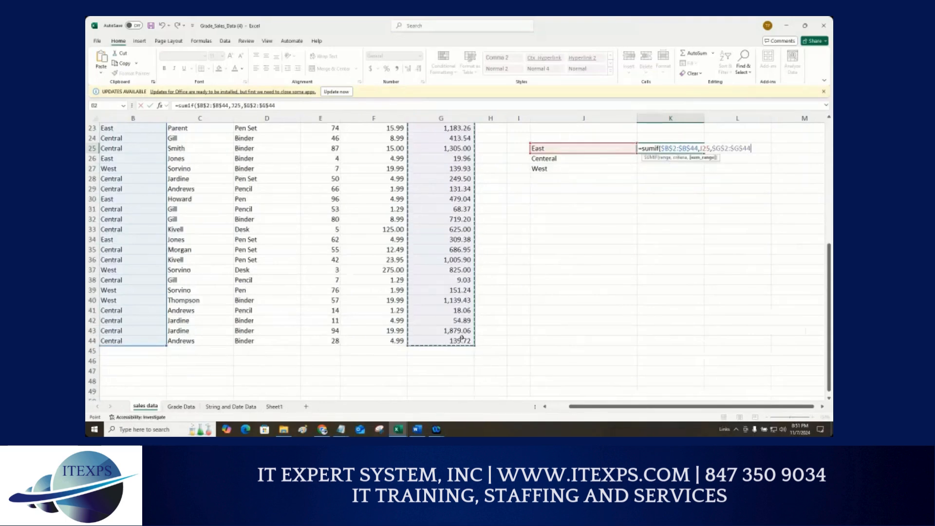
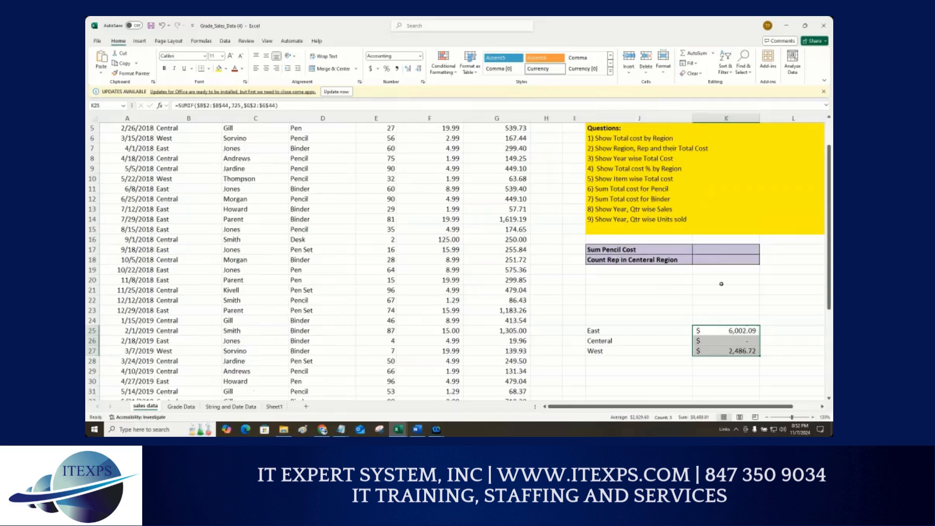
Step: Check the East SUMIF formula, then correct the region label Centeral to Central so its total calculates
double_click(725, 330)
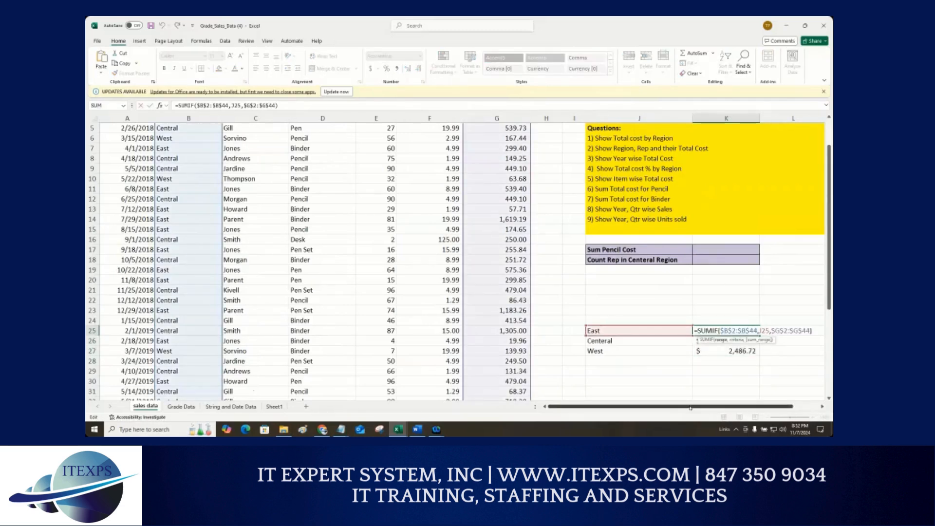
left_click_drag(689, 408, 719, 409)
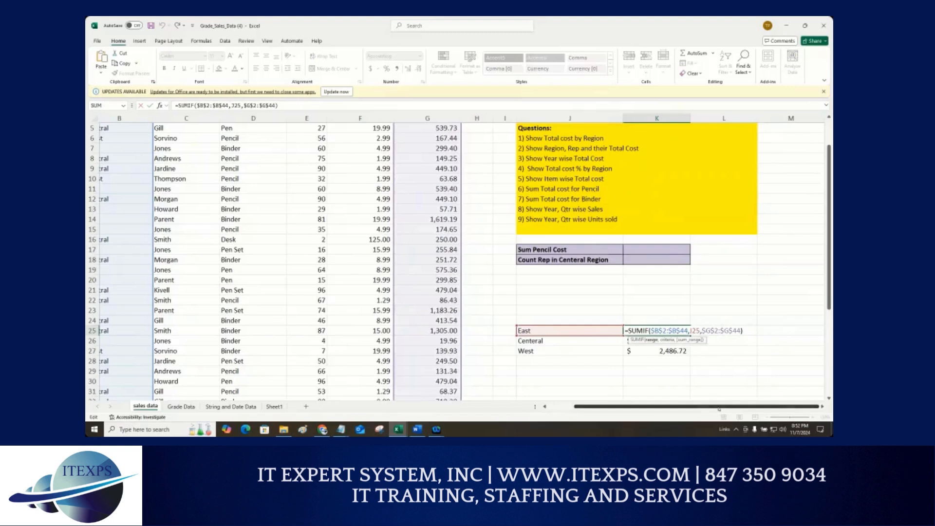
key("ctrl+Return")
double_click(557, 341)
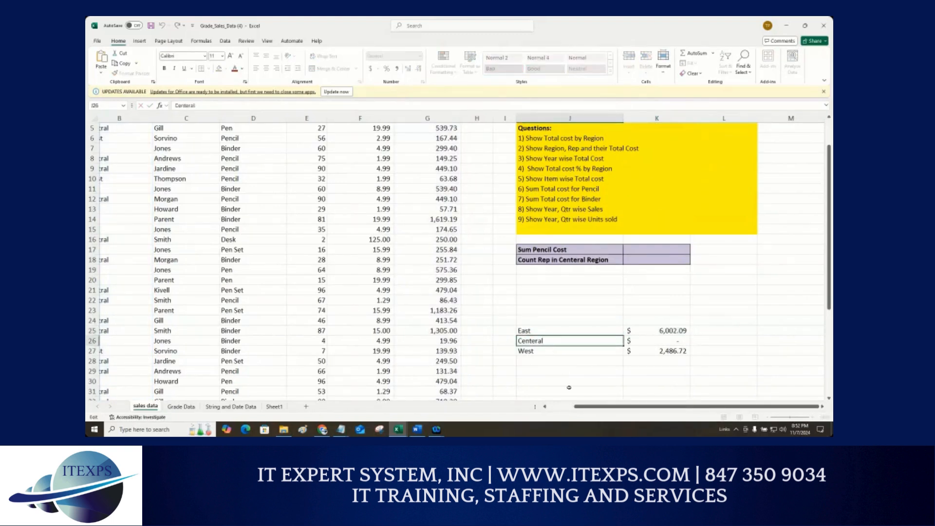
left_click_drag(560, 407, 534, 406)
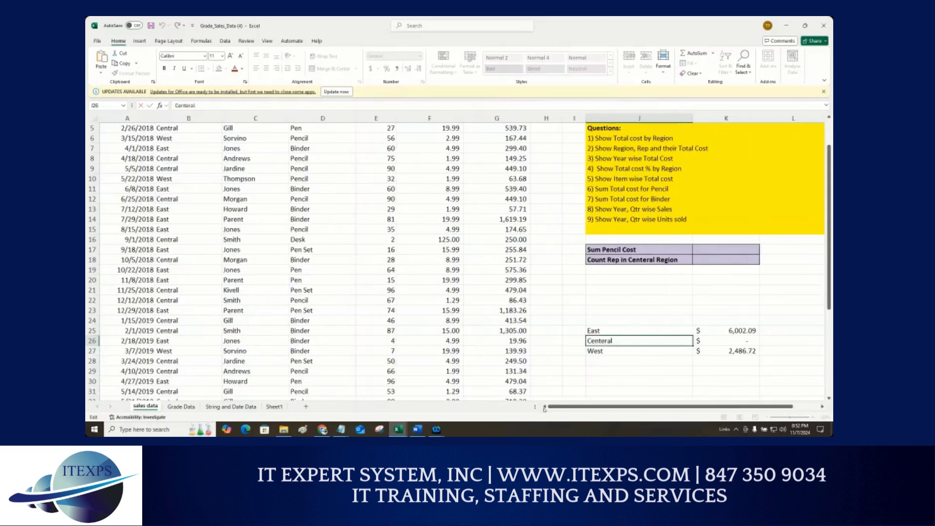
type("Cent")
key("BackSpace")
key("BackSpace")
key("BackSpace")
key("BackSpace")
key("BackSpace")
key("BackSpace")
key("BackSpace")
key("BackSpace")
key("BackSpace")
key("BackSpace")
key("BackSpace")
key("BackSpace")
key("BackSpace")
type("Central")
key("Return")
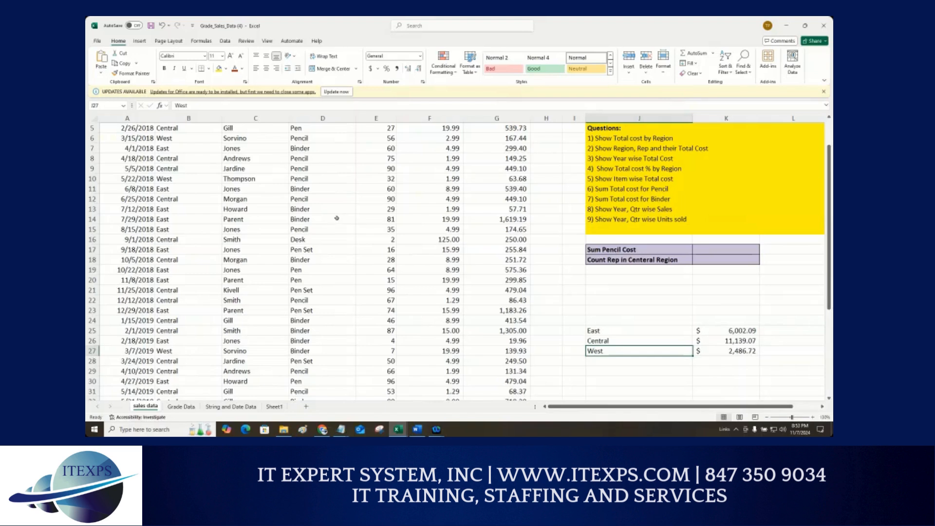
Step: Add the header Month in the empty column next to Total in the sales table
scroll(336, 218, "up", 2)
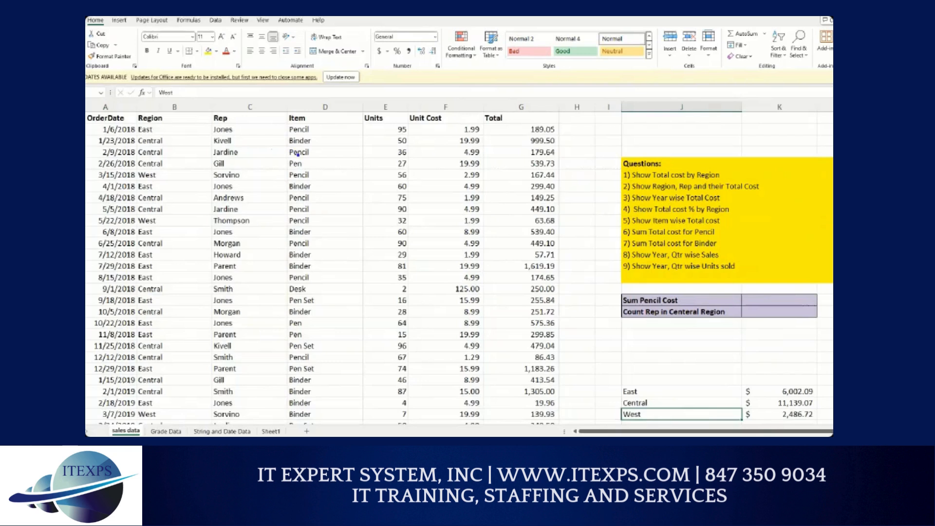
mouse_move(345, 134)
left_mouse_down()
mouse_move(345, 149)
mouse_move(352, 142)
mouse_move(361, 152)
mouse_move(348, 203)
mouse_move(364, 175)
mouse_move(366, 187)
left_mouse_up()
mouse_move(360, 214)
left_mouse_down()
mouse_move(354, 240)
mouse_move(370, 214)
mouse_move(373, 232)
left_mouse_up()
mouse_move(364, 258)
left_mouse_down()
mouse_move(363, 271)
mouse_move(383, 266)
left_mouse_up()
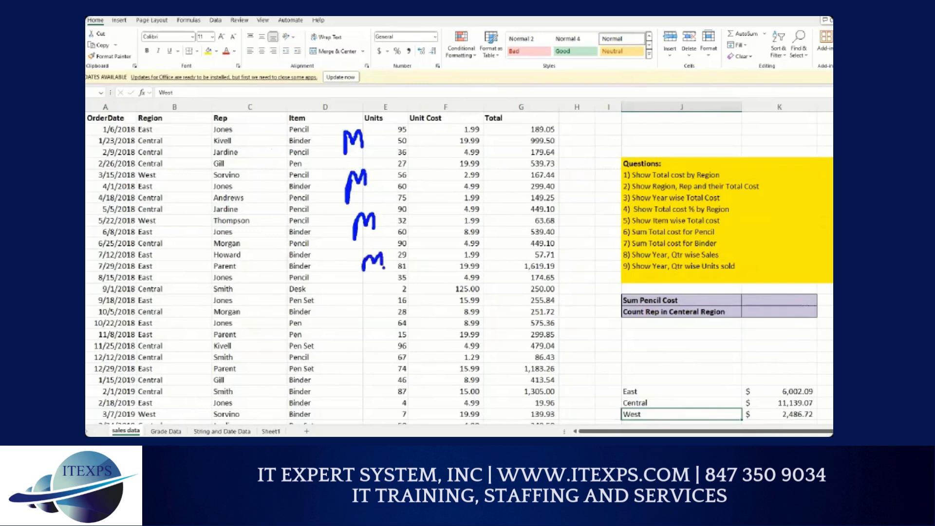
left_click(384, 267)
left_click_drag(121, 82, 126, 112)
mouse_move(580, 89)
left_mouse_down()
mouse_move(580, 125)
mouse_move(588, 116)
left_mouse_up()
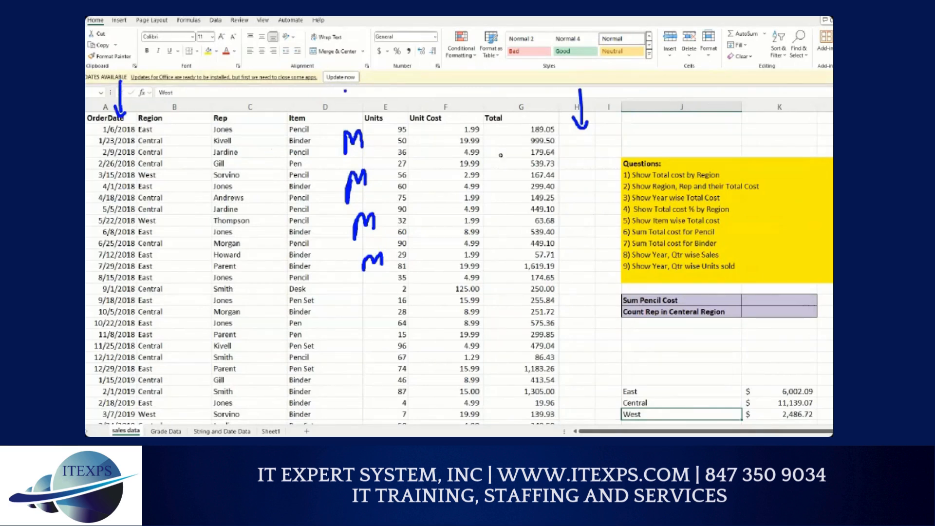
left_click(577, 119)
type("Month")
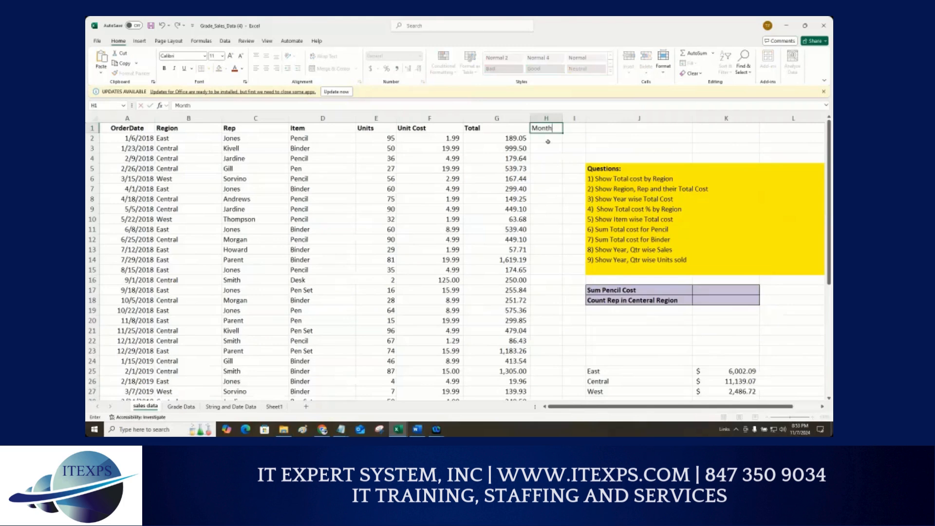
key("Return")
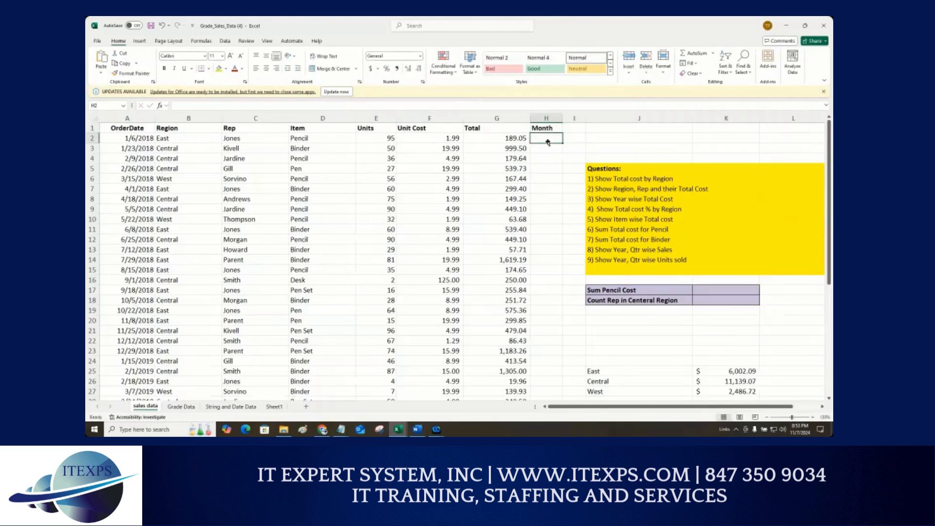
Step: Enter =text(A2,"mmm") in the first Month cell to extract the order month name
type("=")
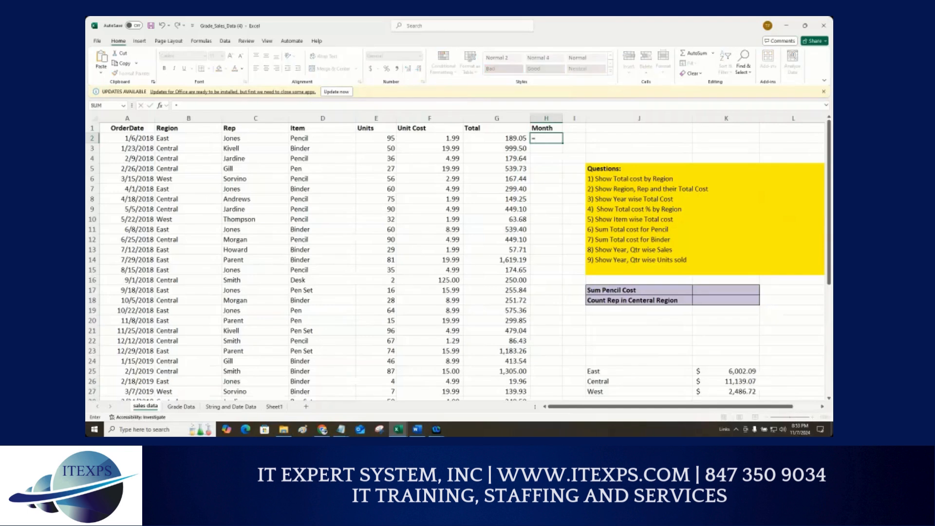
type("text(")
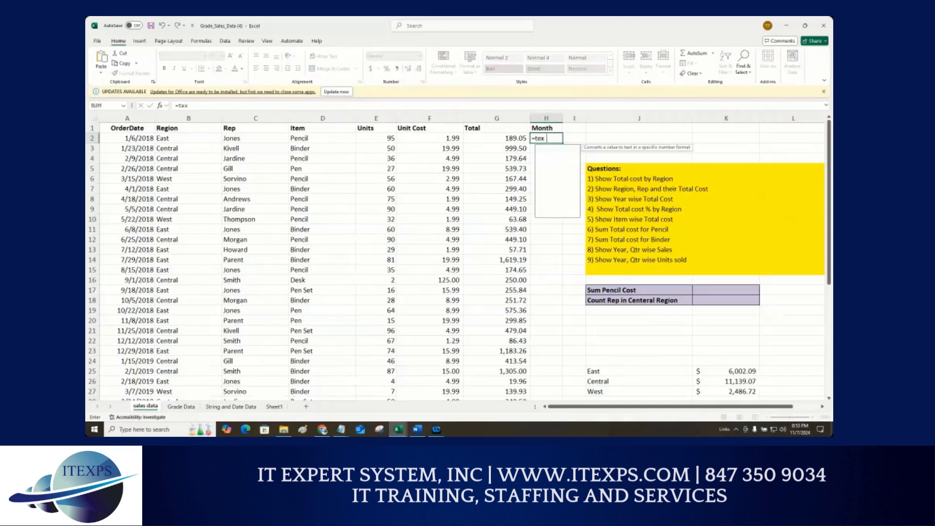
left_click(125, 140)
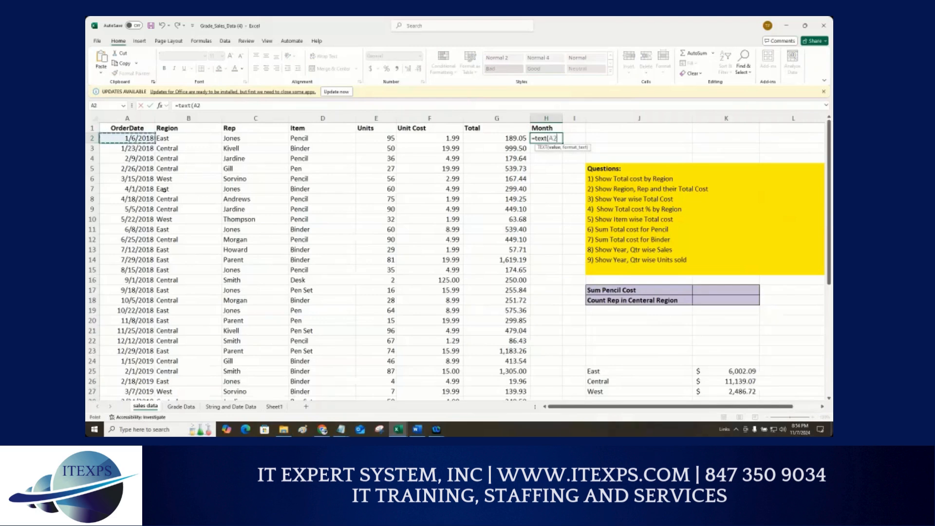
type(",\"mmm")
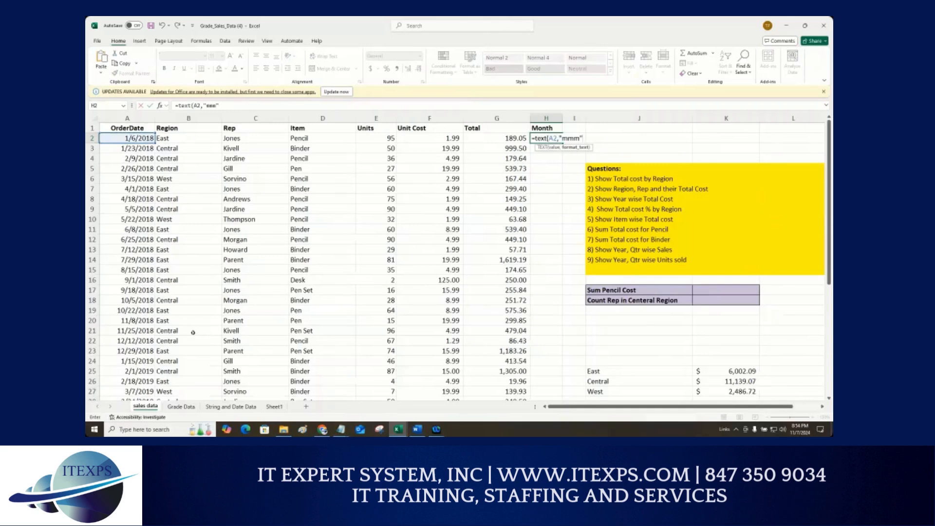
type("\")")
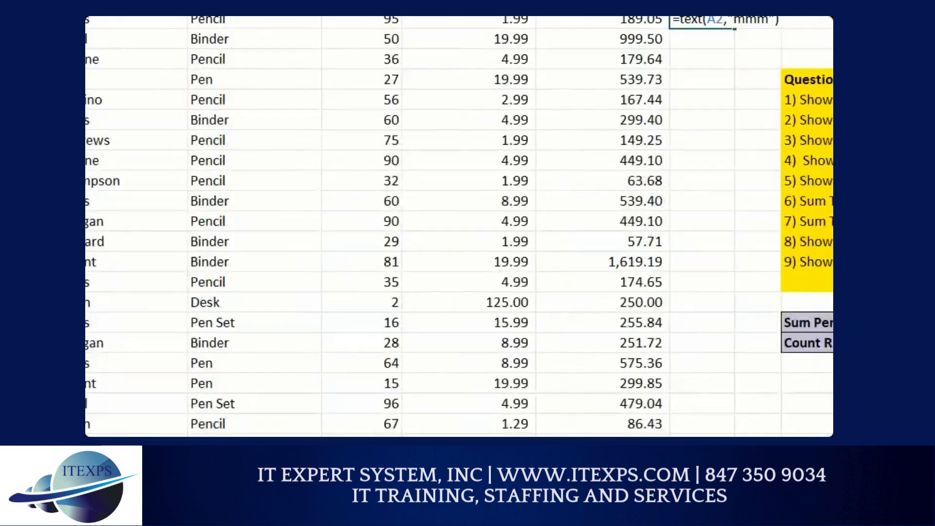
left_click_drag(600, 80, 554, 86)
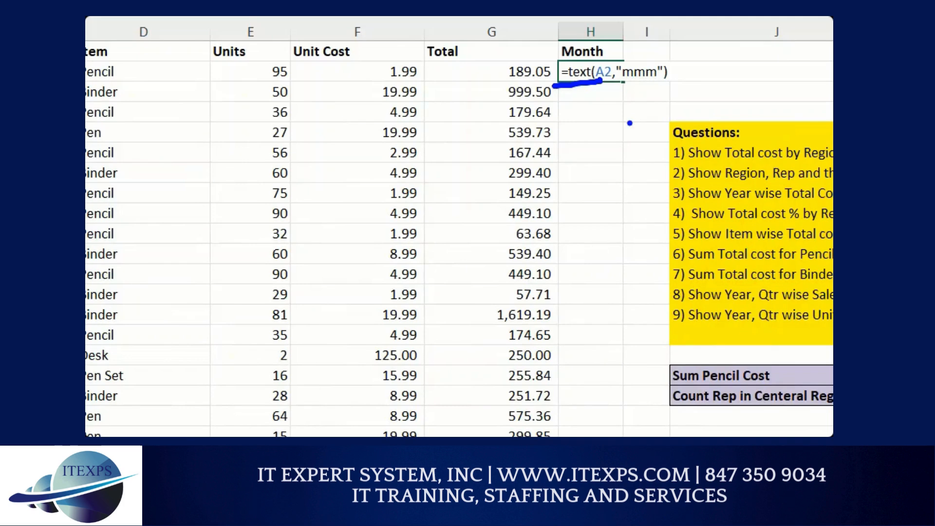
key("Return")
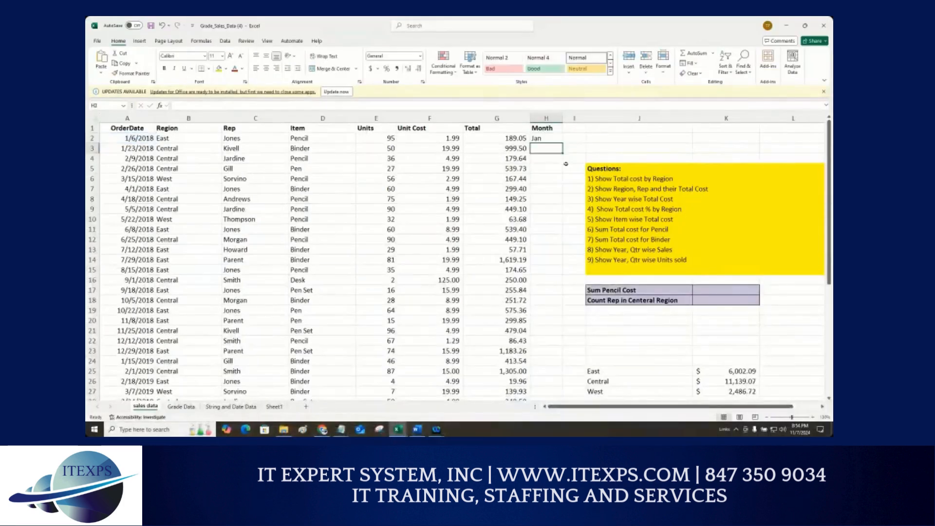
Step: Re-enter the month formula and fill it down the whole Month column
double_click(545, 138)
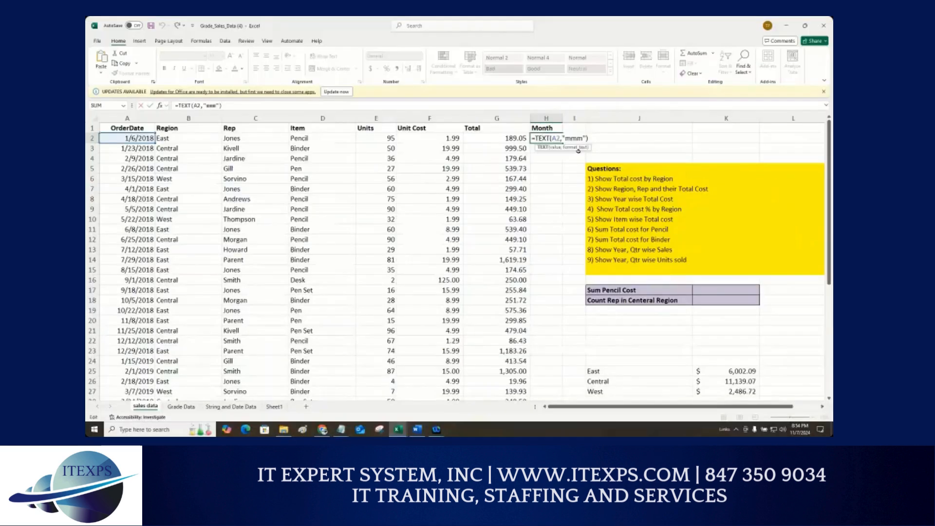
key("ctrl+Return")
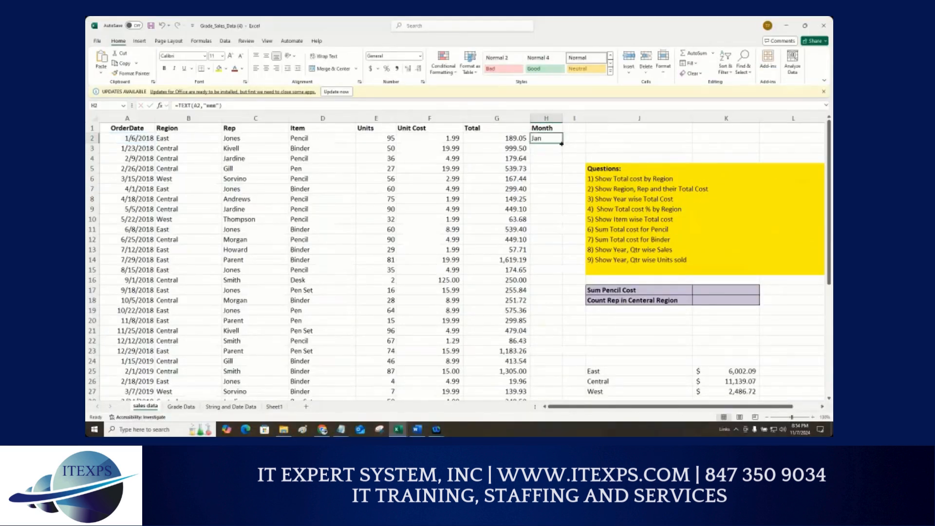
double_click(562, 144)
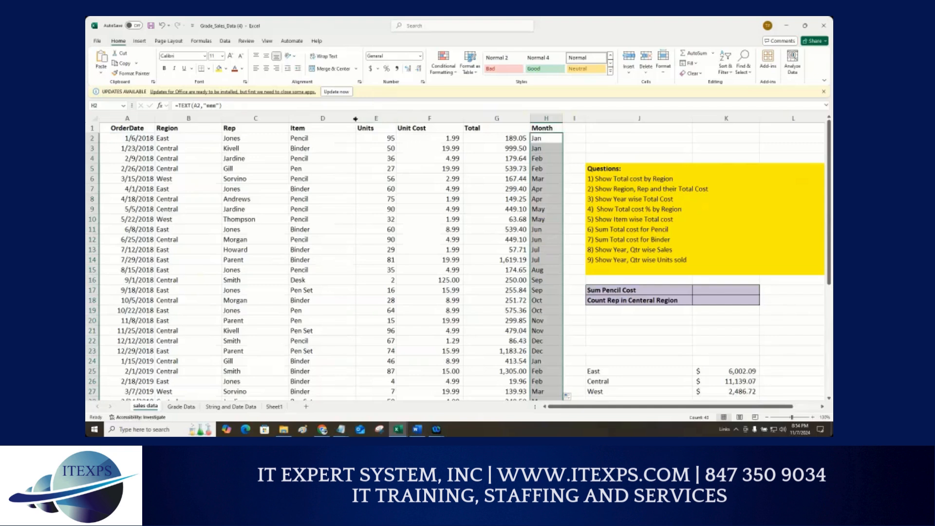
Step: Narrow several sales table columns, including Rep, Item, Units and Unit Cost, to fit the sheet
mouse_move(356, 118)
left_mouse_down()
mouse_move(328, 118)
mouse_move(362, 118)
left_mouse_up()
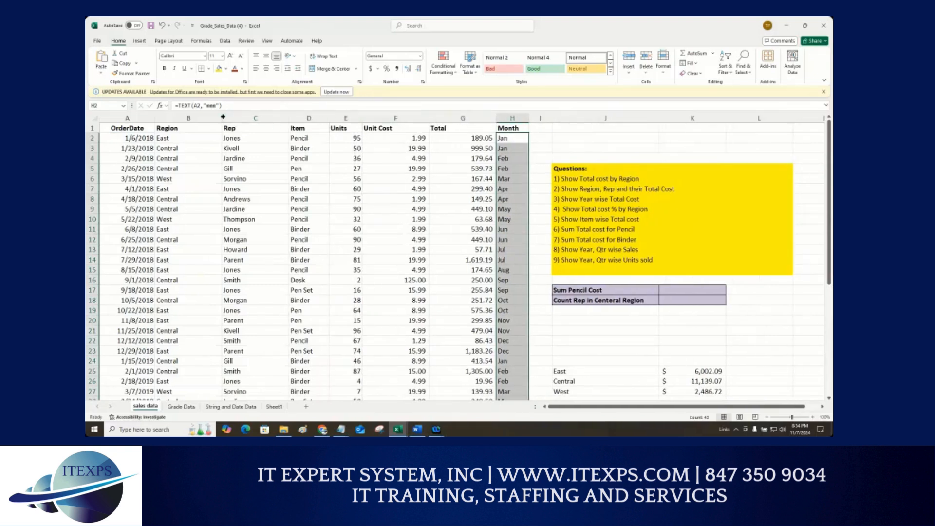
left_click_drag(223, 117, 200, 119)
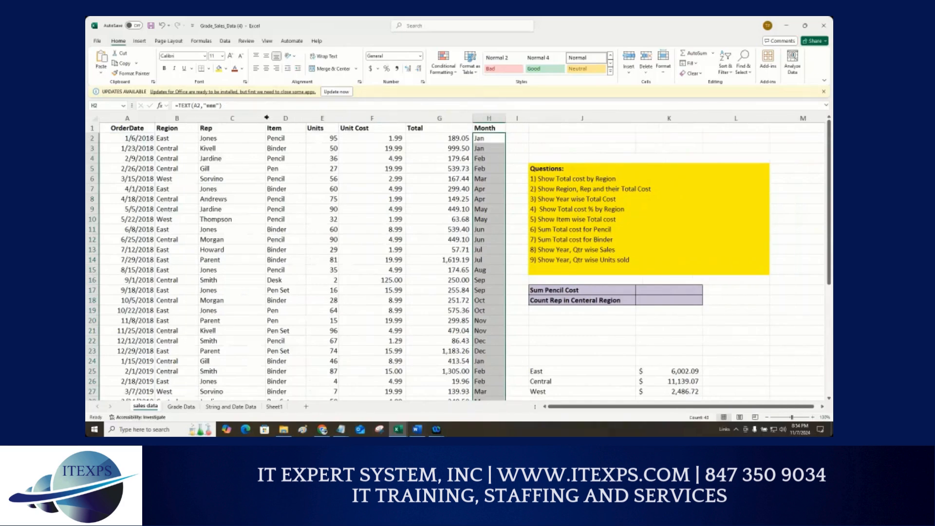
left_click_drag(265, 119, 242, 118)
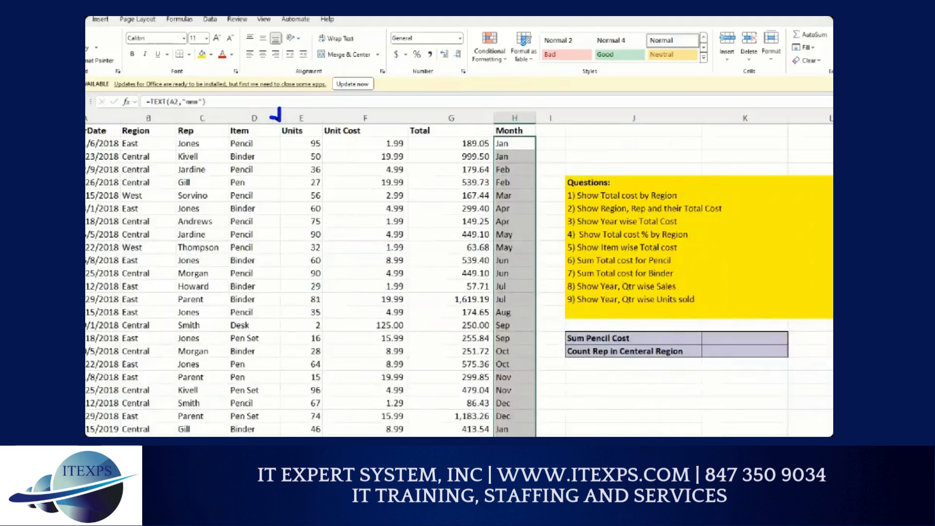
left_click_drag(272, 117, 264, 118)
left_click_drag(368, 119, 329, 119)
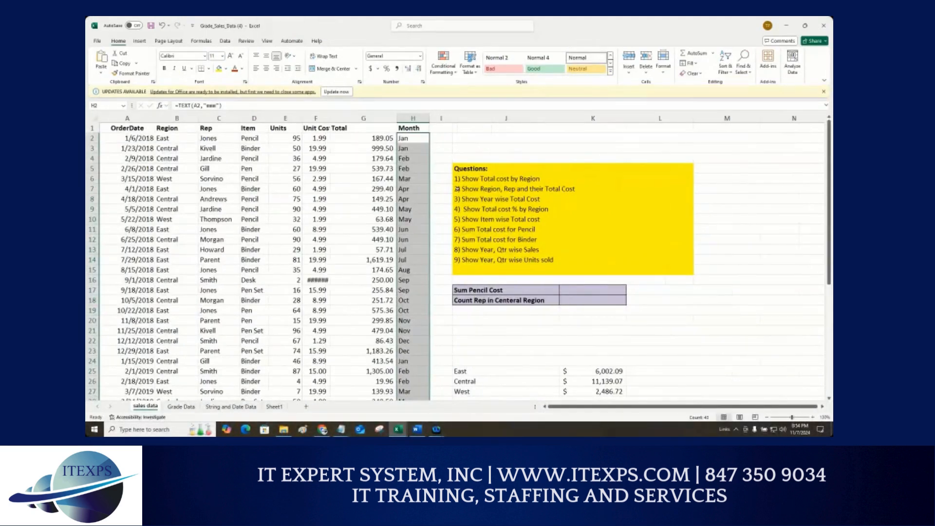
Step: Review the region totals summary below the questions box
left_click(465, 137)
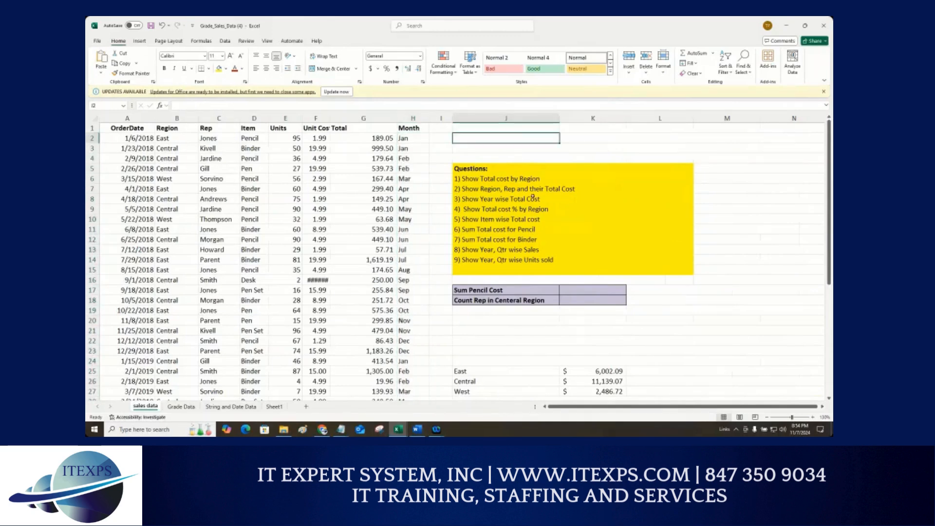
scroll(487, 314, "down", 2)
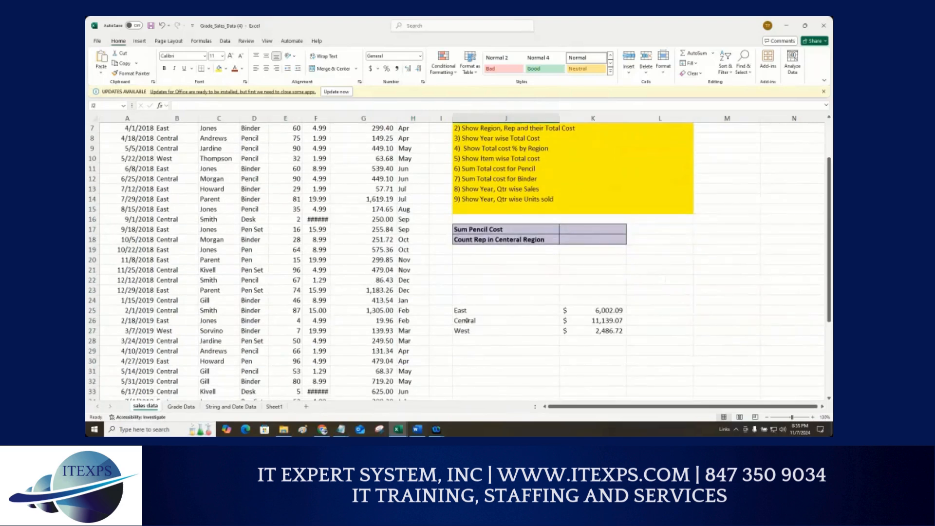
left_click_drag(463, 310, 609, 331)
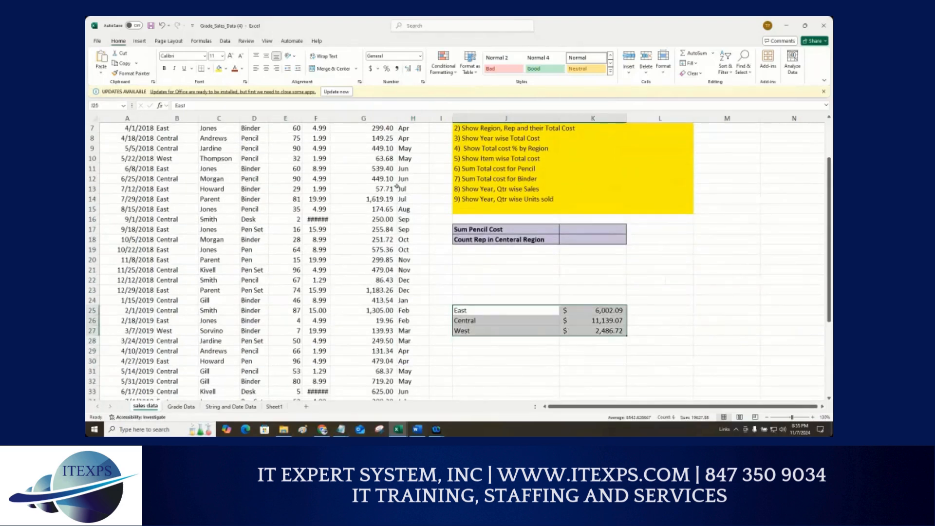
scroll(397, 186, "up", 2)
scroll(487, 170, "down", 3)
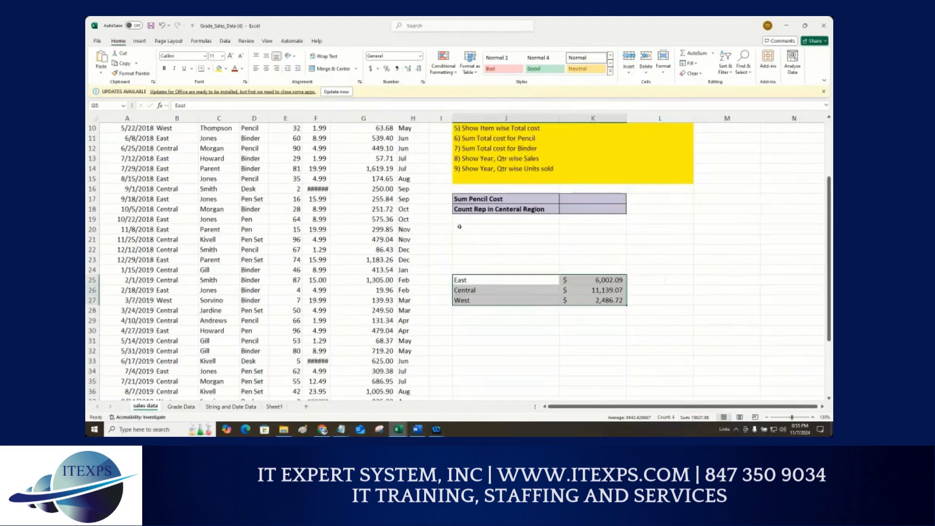
scroll(584, 180, "up", 3)
scroll(648, 188, "down", 2)
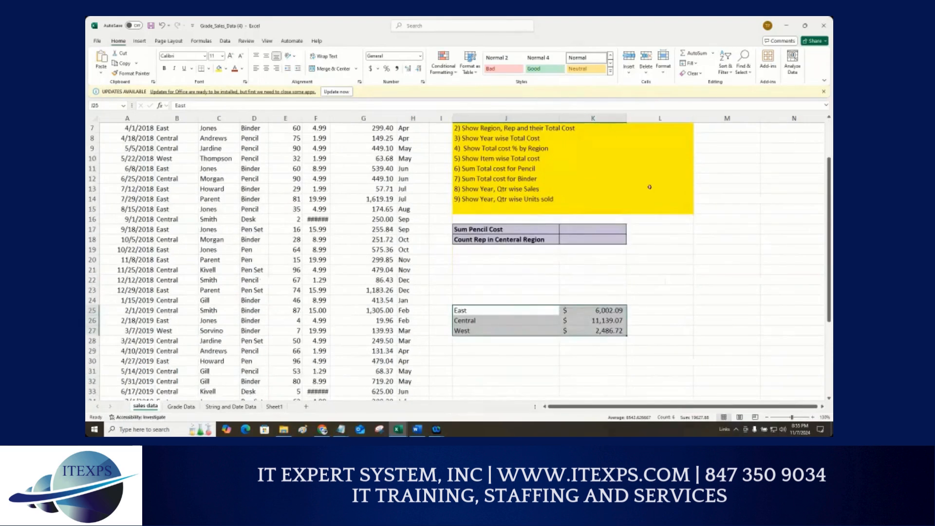
scroll(649, 186, "up", 1)
scroll(648, 186, "down", 2)
Step: Enter the month labels Jan and Feb in J31 and J32 below the region totals
left_click(502, 341)
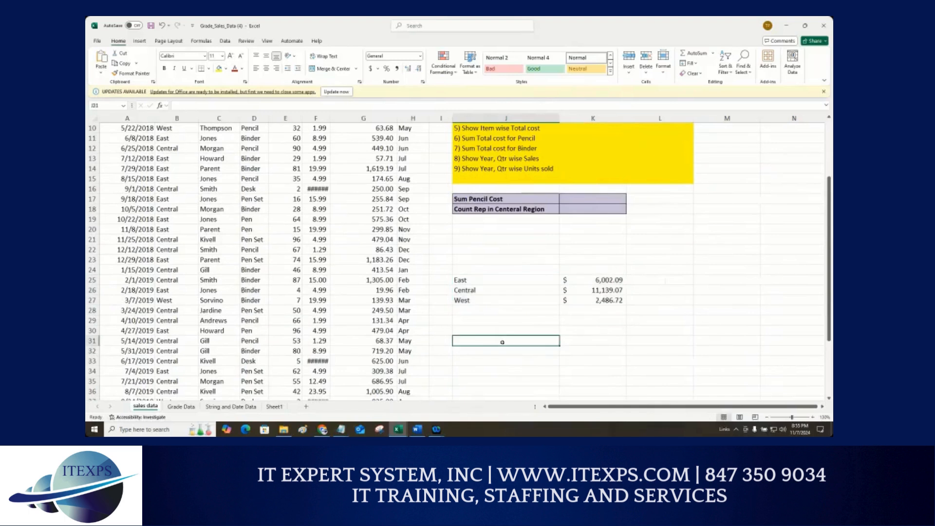
type("jan")
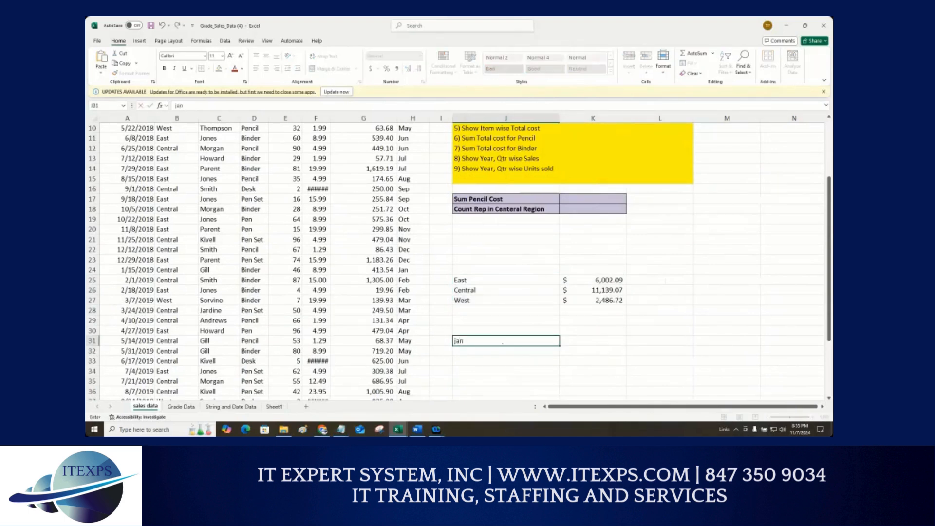
key("BackSpace")
key("BackSpace")
key("BackSpace")
type("Jan")
key("Return")
type("Feb")
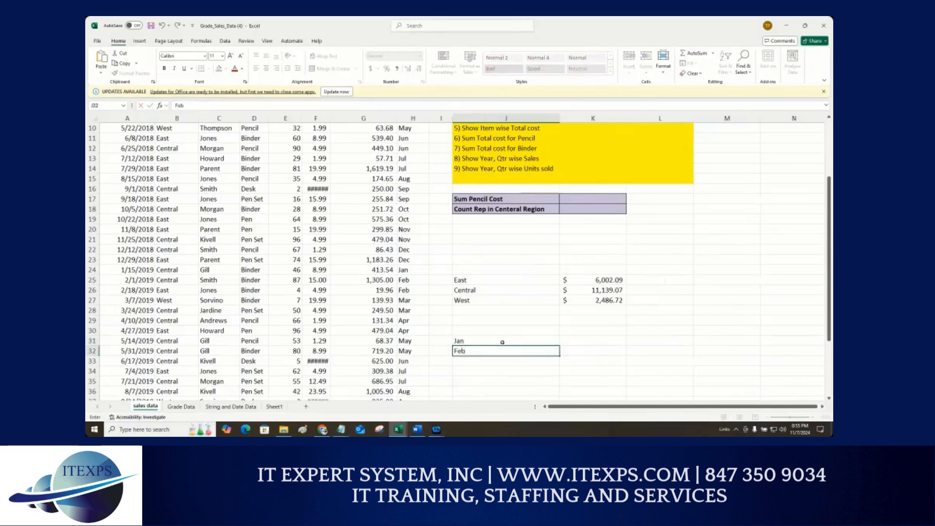
key("Return")
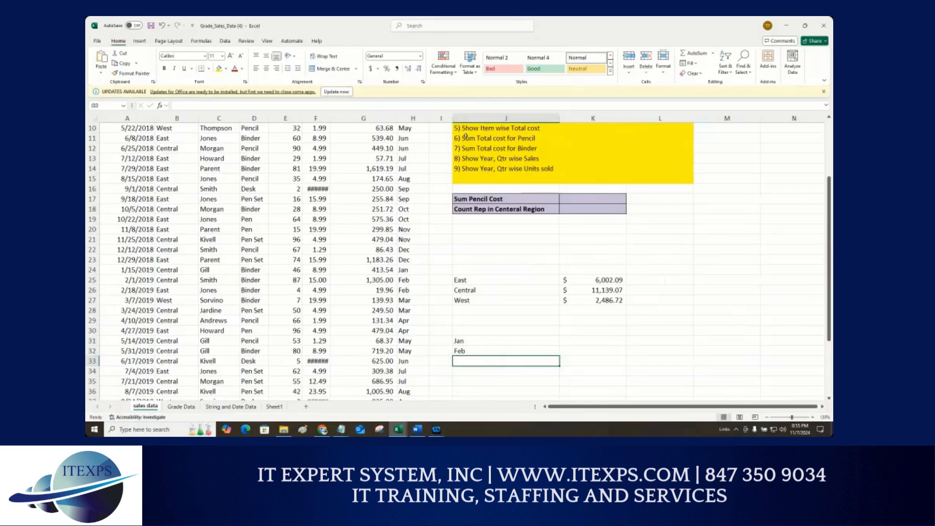
scroll(528, 336, "down", 1)
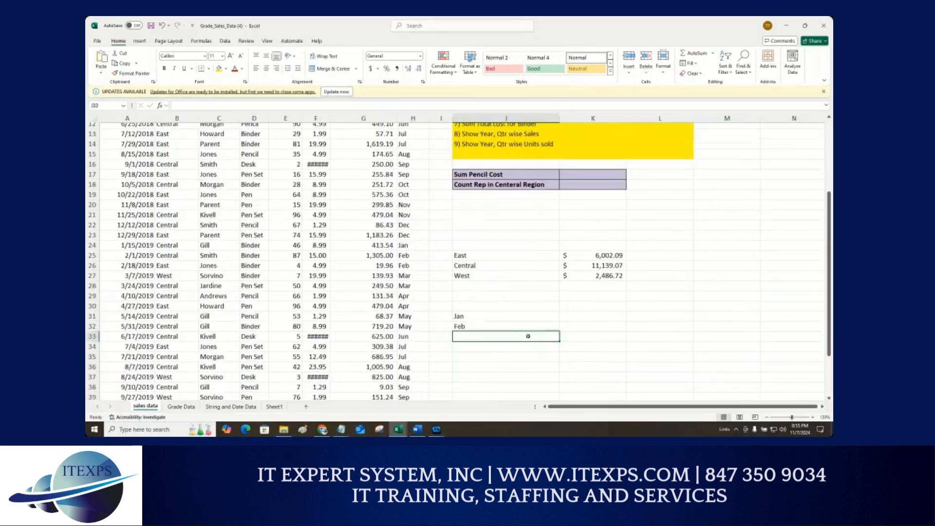
scroll(528, 336, "down", 1)
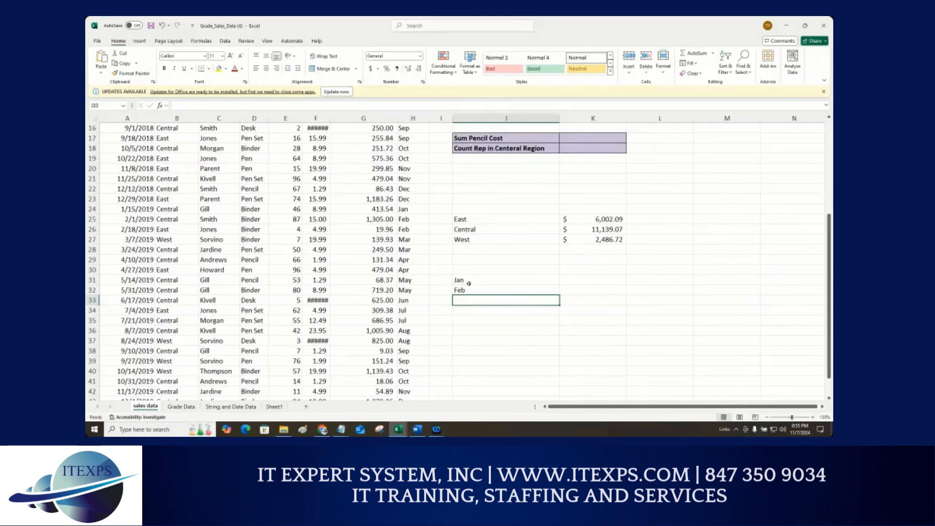
left_click_drag(468, 283, 476, 310)
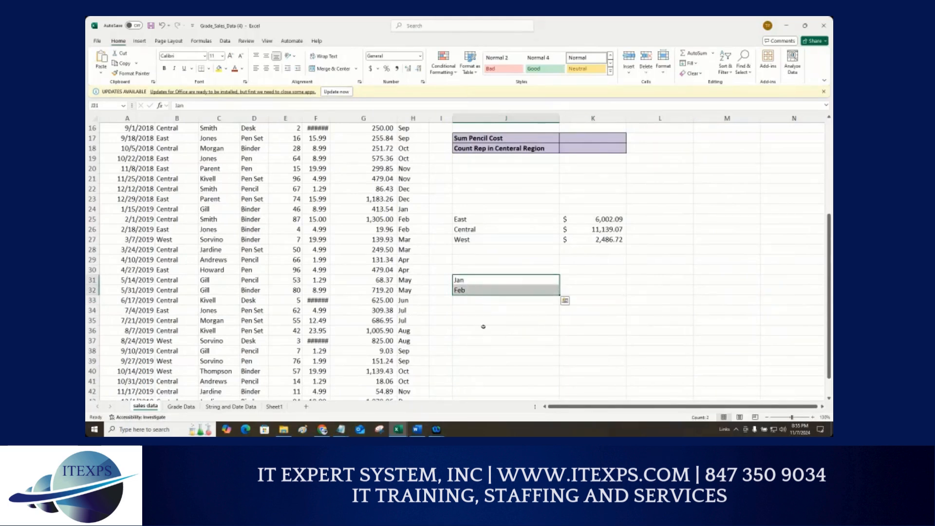
left_click(482, 321)
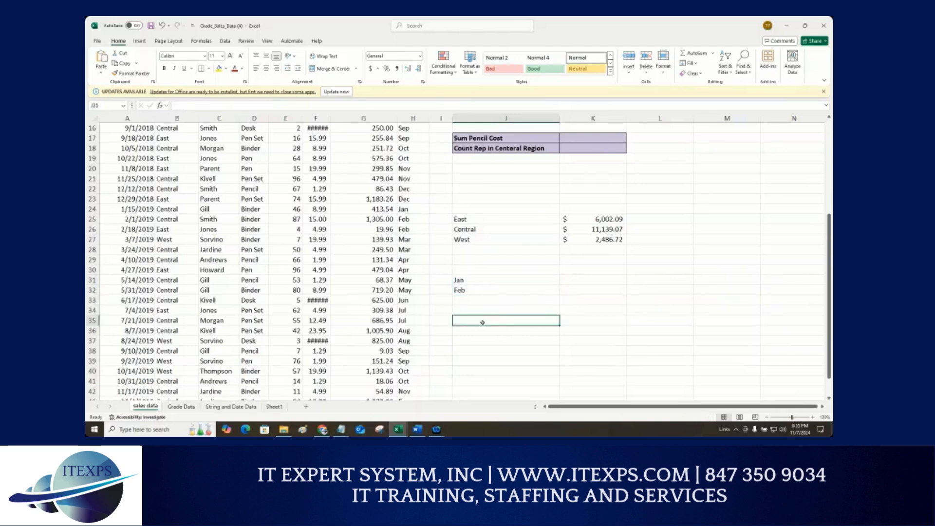
mouse_move(454, 270)
left_mouse_down()
mouse_move(439, 276)
mouse_move(451, 268)
left_mouse_up()
left_click_drag(460, 280, 467, 289)
left_click_drag(559, 295, 550, 397)
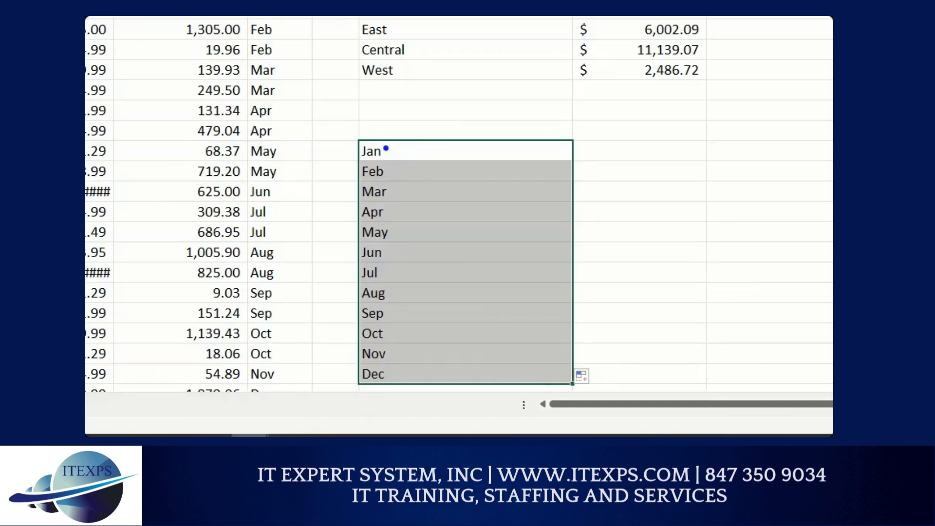
left_click_drag(386, 143, 388, 179)
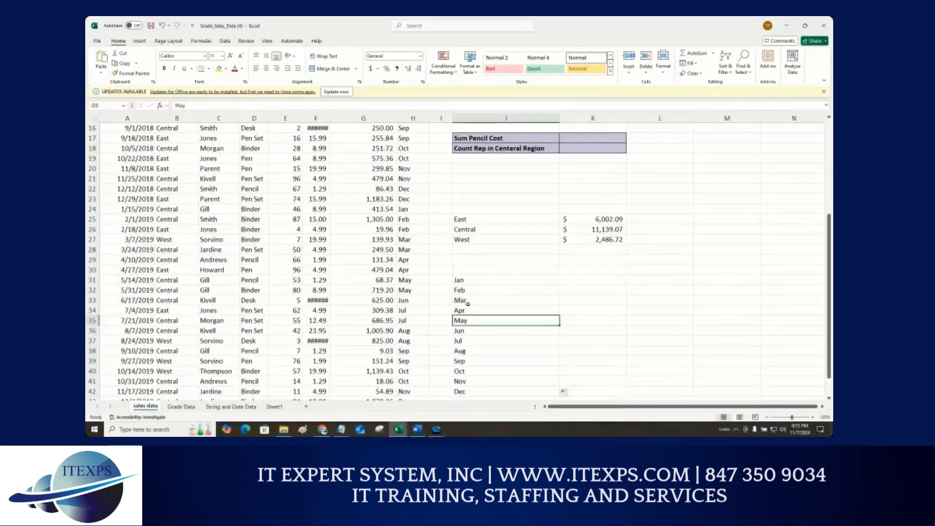
left_click_drag(389, 193, 396, 374)
key("Delete")
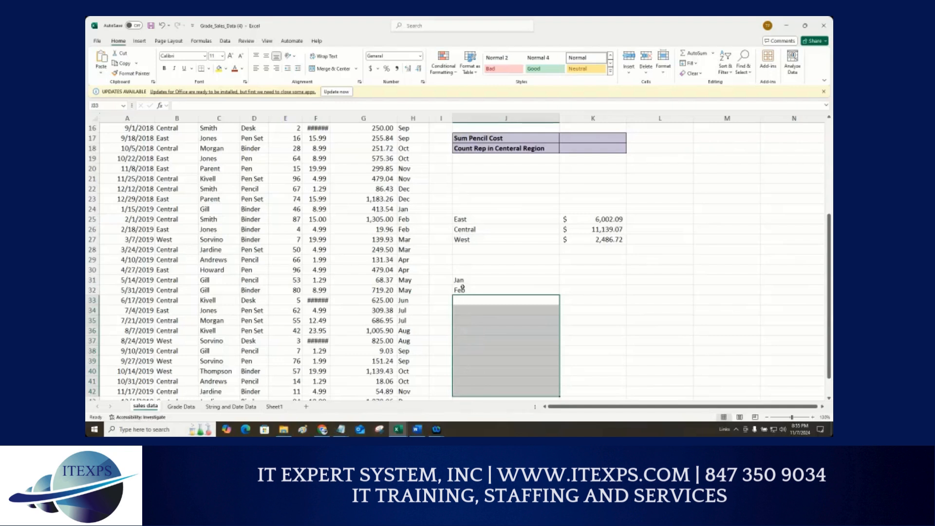
Step: Fill the month series from Jan down through Dec in J31:J42
left_click_drag(462, 281, 484, 297)
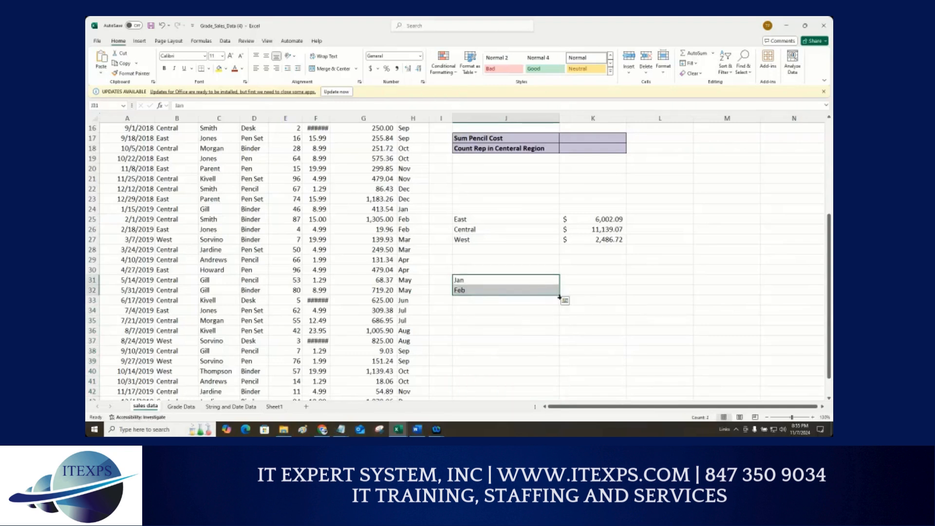
left_click_drag(560, 297, 560, 395)
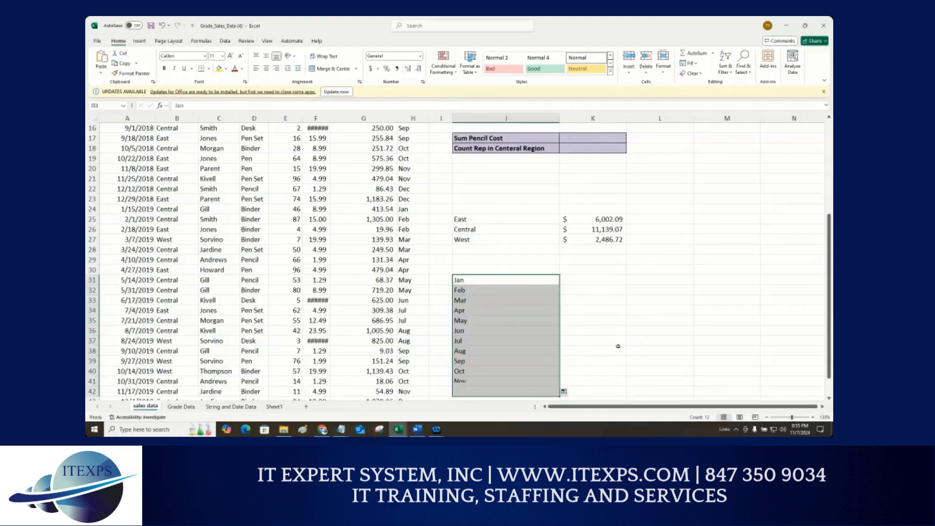
Step: Build a SUMIF in K31 with the absolute Month range $H$2:$H$44, criterion J31 and sum range G2:G44
left_click(582, 285)
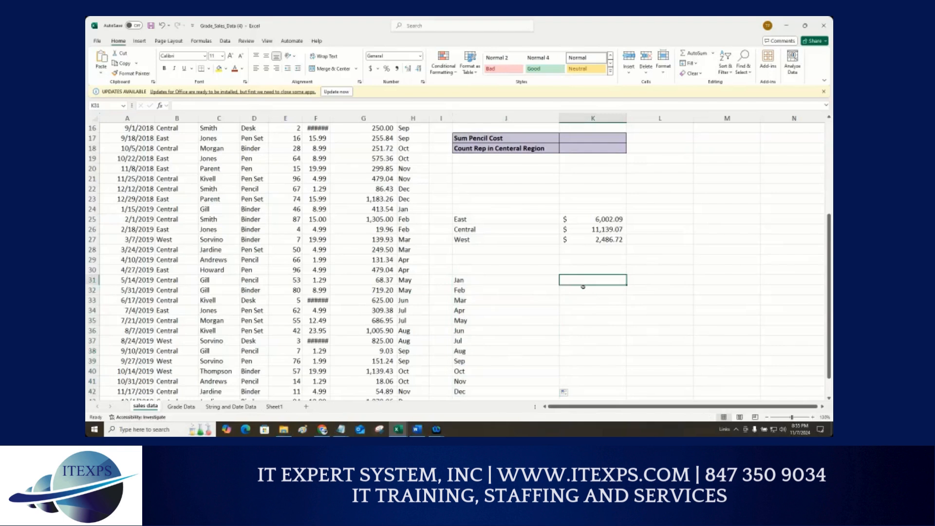
type("=sum")
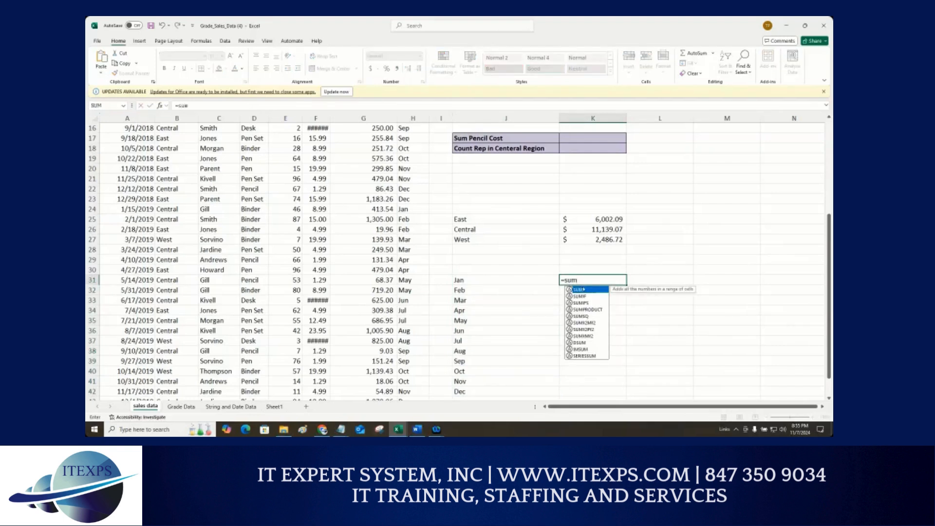
type("if")
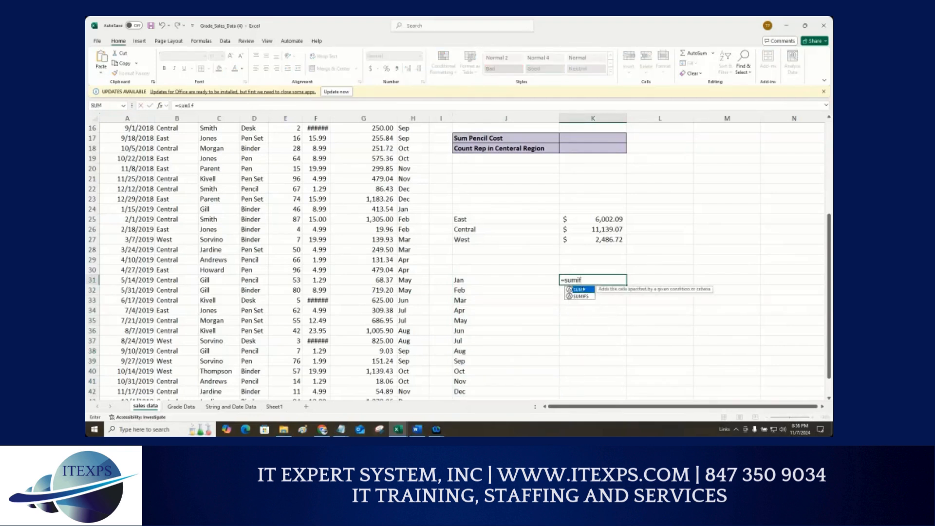
type("(")
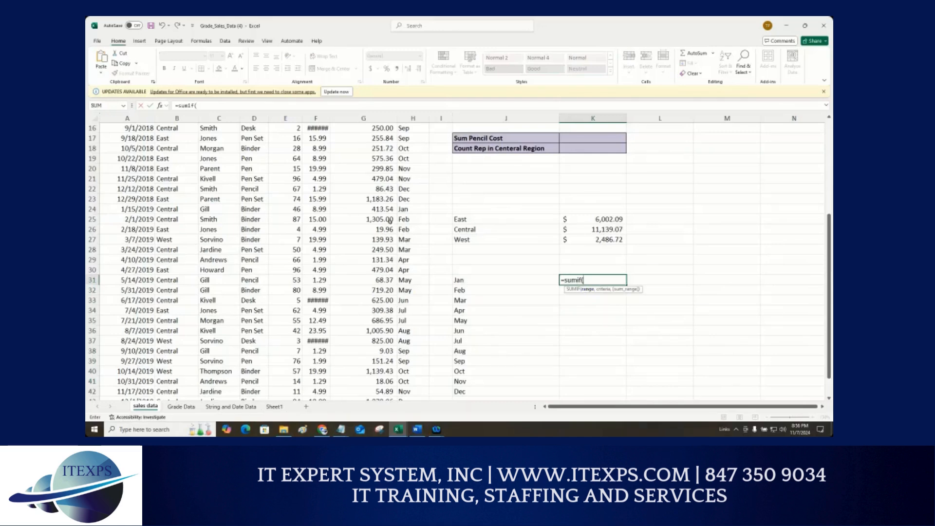
scroll(390, 197, "up", 5)
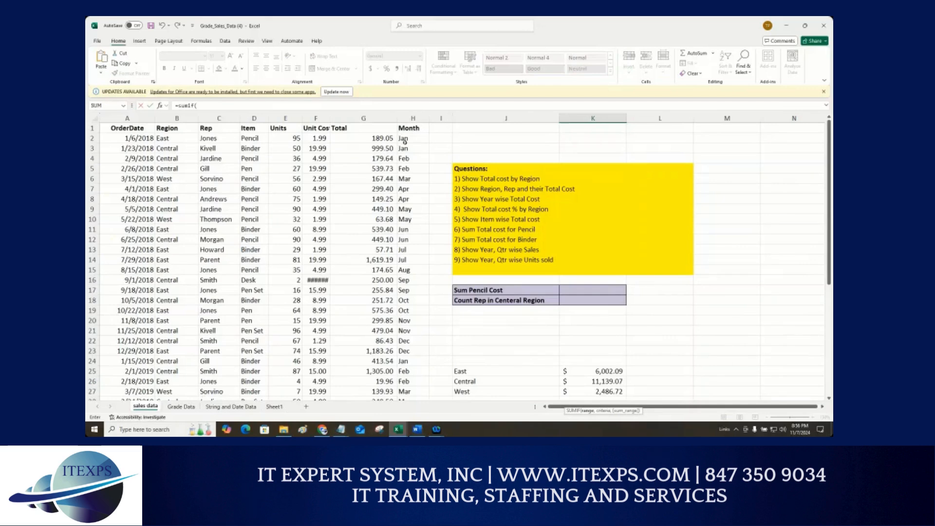
left_click_drag(404, 141, 419, 371)
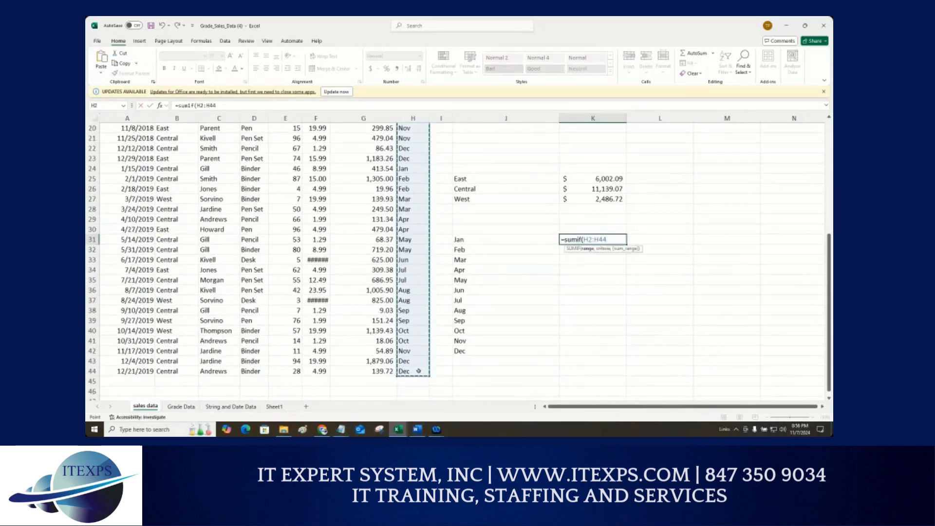
key("F4")
type(",")
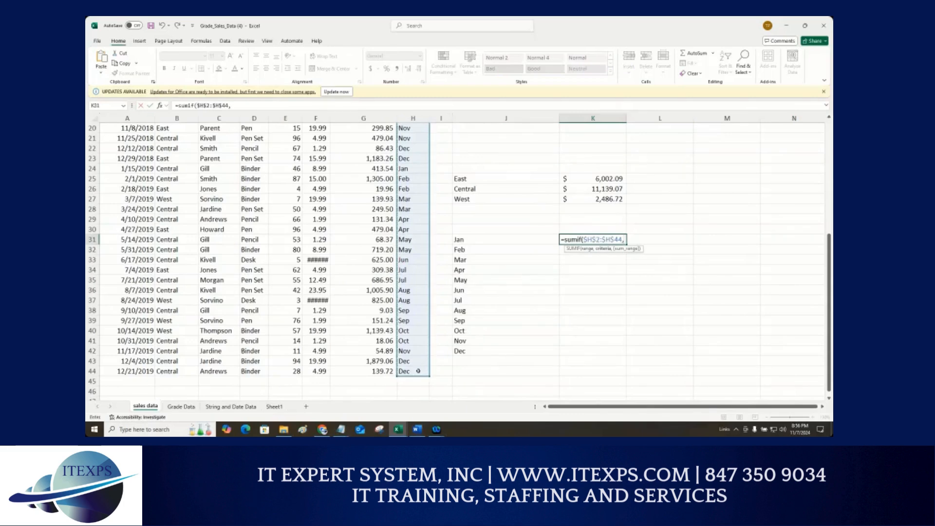
left_click(463, 241)
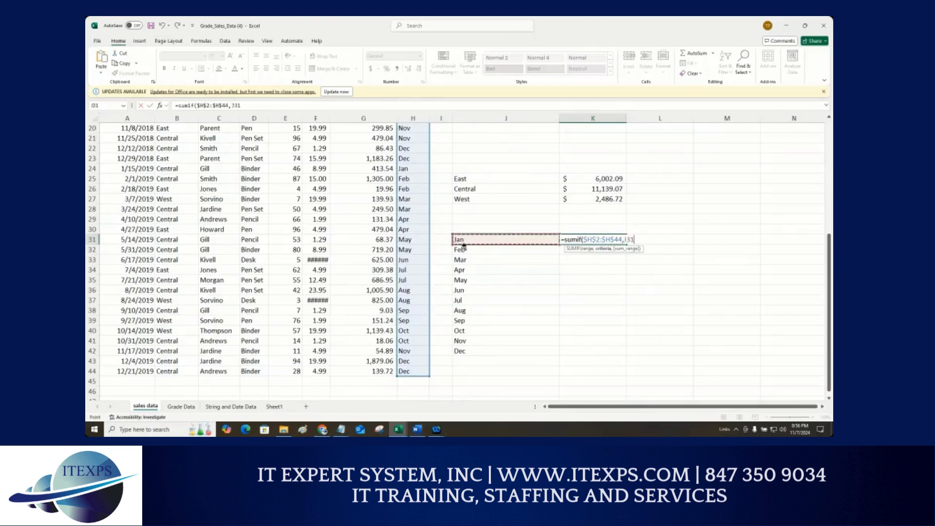
type(",")
scroll(411, 178, "up", 6)
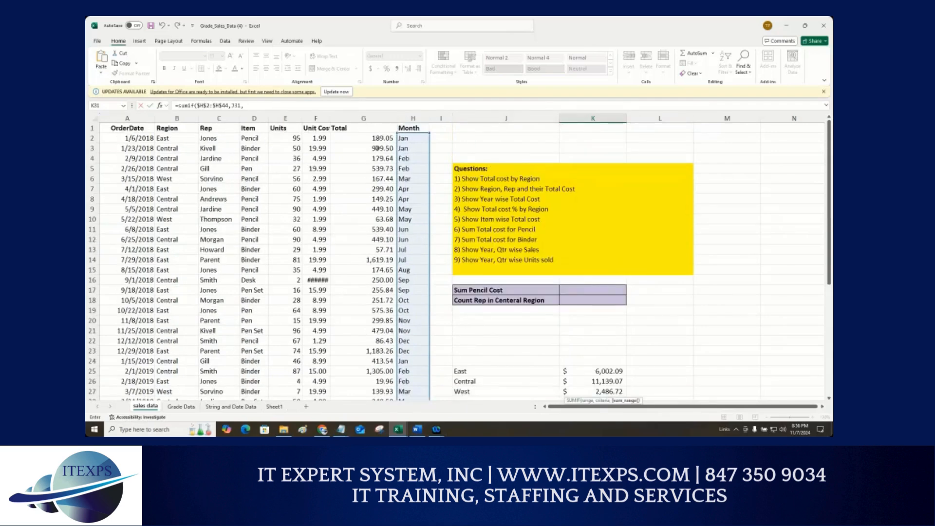
left_click_drag(375, 138, 388, 374)
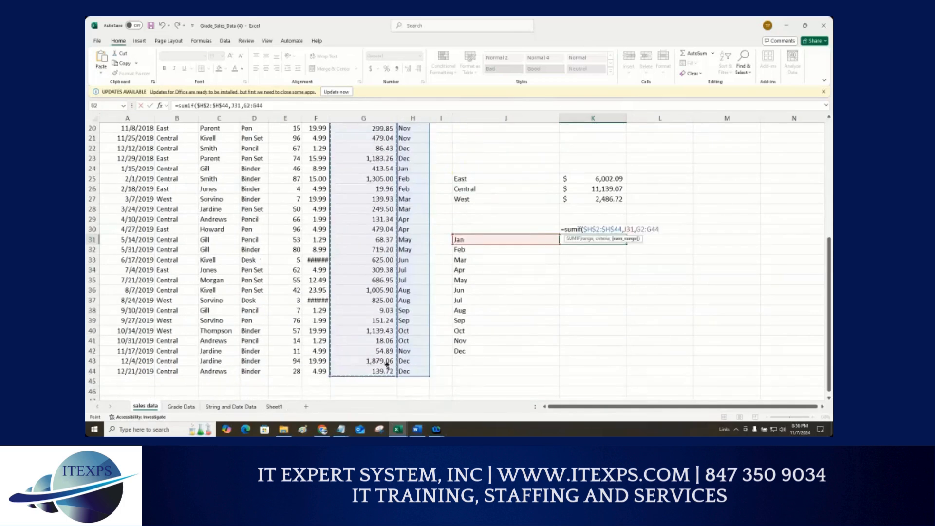
type(")")
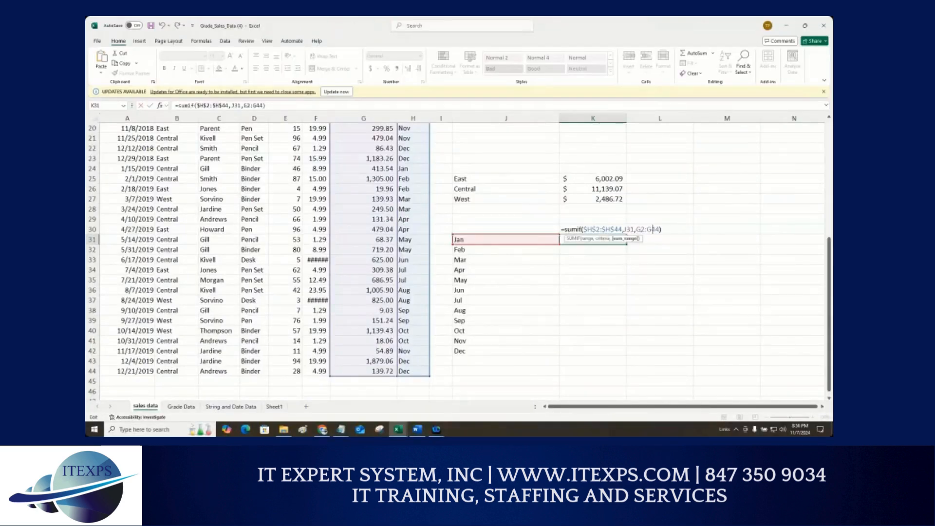
Step: Make the sum range absolute as $G$2:$G$44 and confirm the January total formula
key("F4")
key("End")
key("F4")
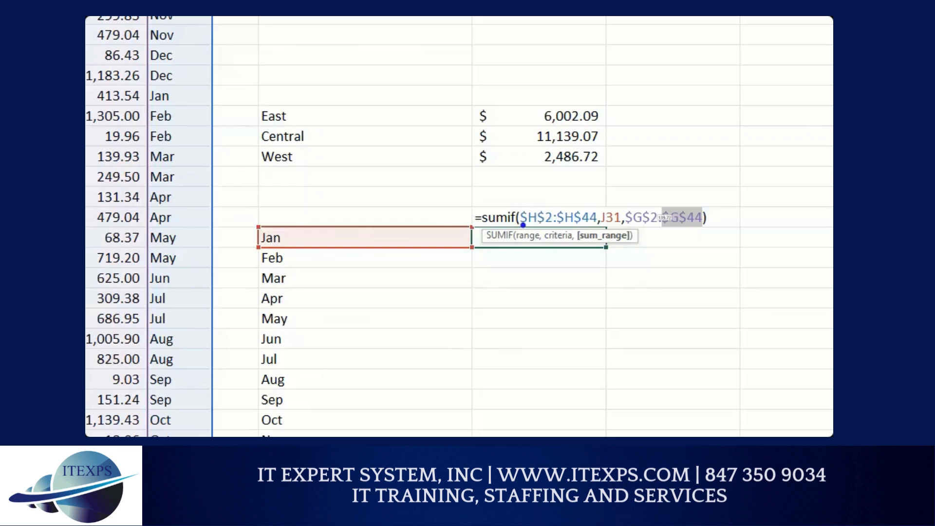
left_click_drag(515, 224, 586, 225)
left_click_drag(641, 233, 709, 236)
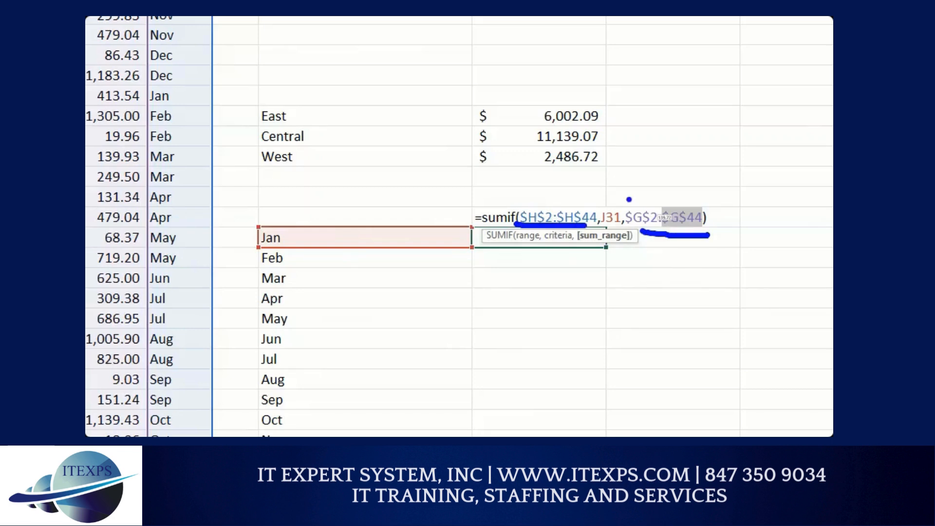
mouse_move(616, 200)
left_mouse_down()
mouse_move(603, 227)
mouse_move(614, 212)
mouse_move(289, 199)
mouse_move(273, 236)
mouse_move(295, 236)
left_mouse_up()
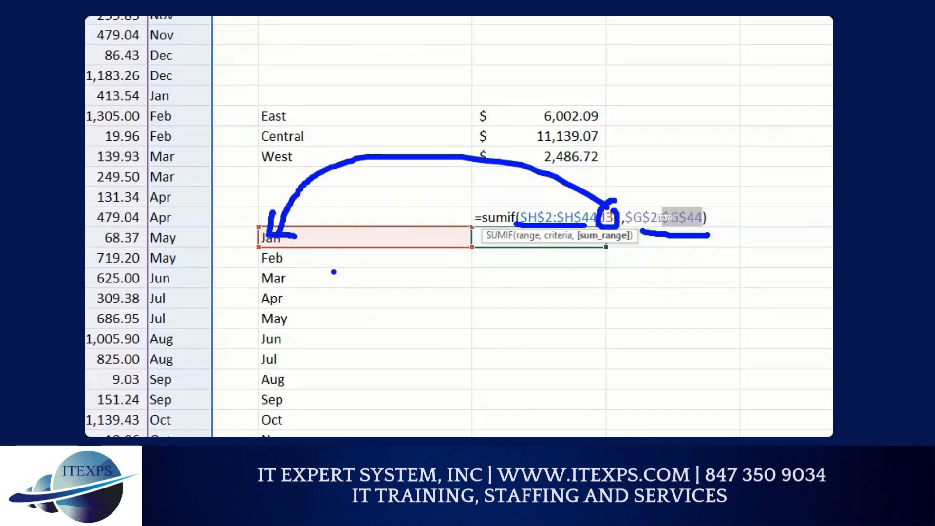
key("Escape")
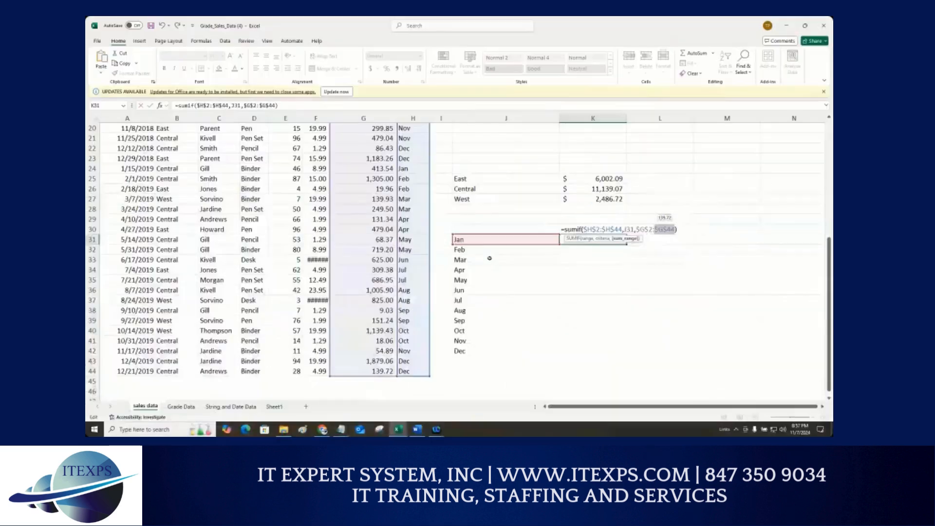
key("Return")
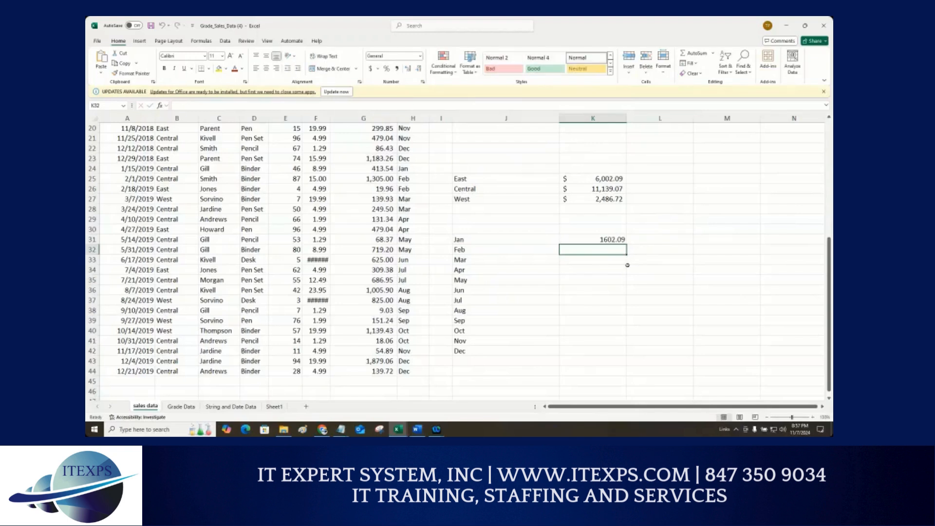
Step: Widen column K to fit the monthly totals
left_click(632, 278)
left_click(604, 227)
left_click(608, 248)
left_click_drag(623, 119, 649, 120)
scroll(627, 228, "down", 1)
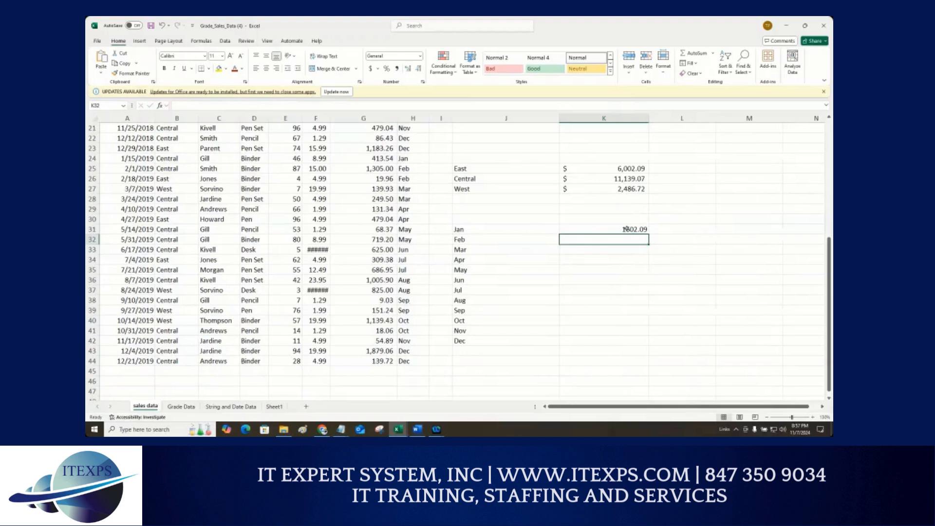
Step: Apply Accounting format to the January total and fill the SUMIF down through December in K42
left_click(626, 229)
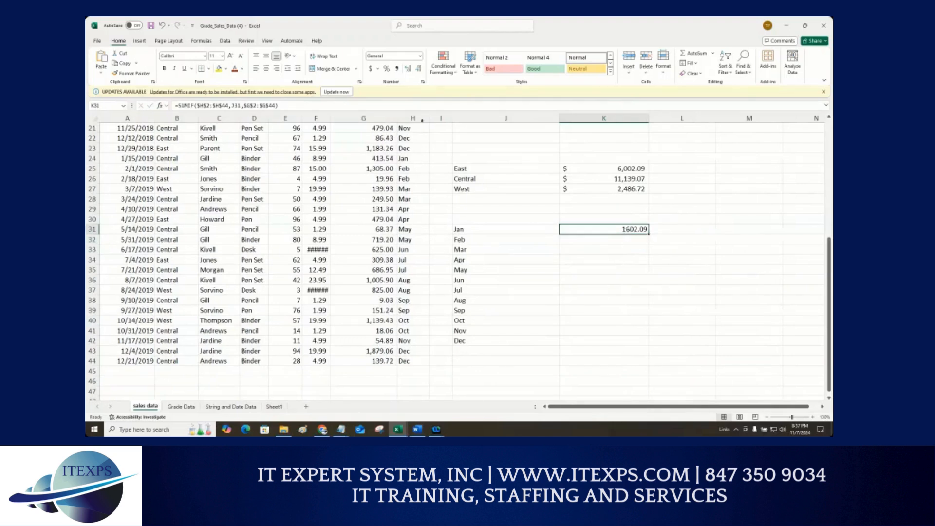
left_click(370, 68)
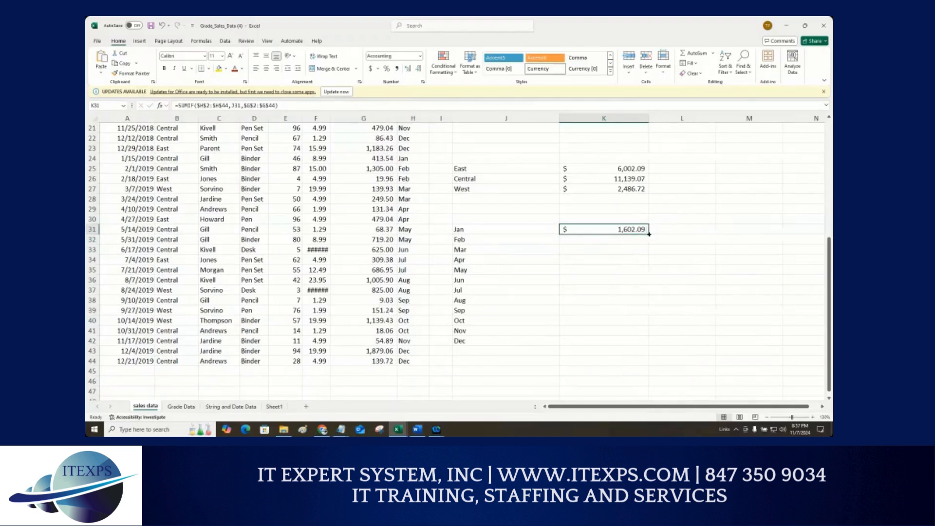
left_click_drag(648, 234, 648, 344)
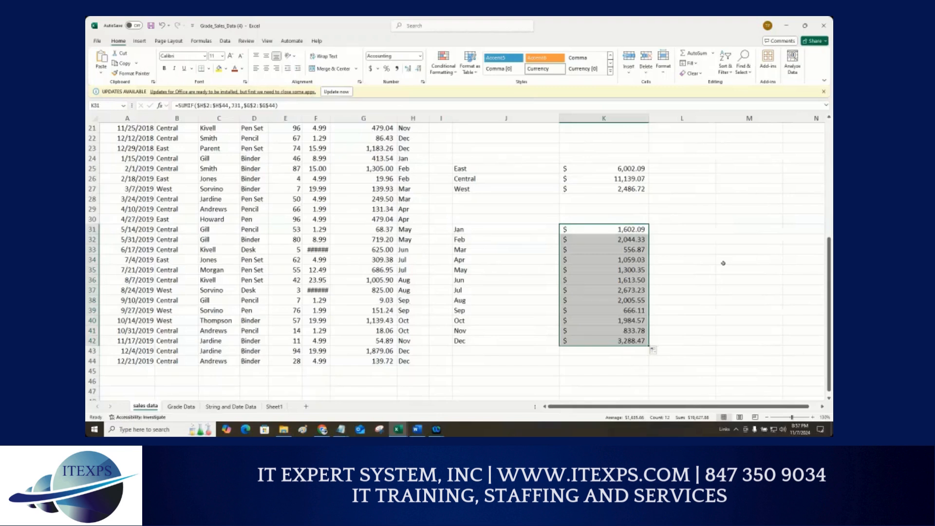
Step: Open the January SUMIF formula in K31 to review its references
double_click(634, 228)
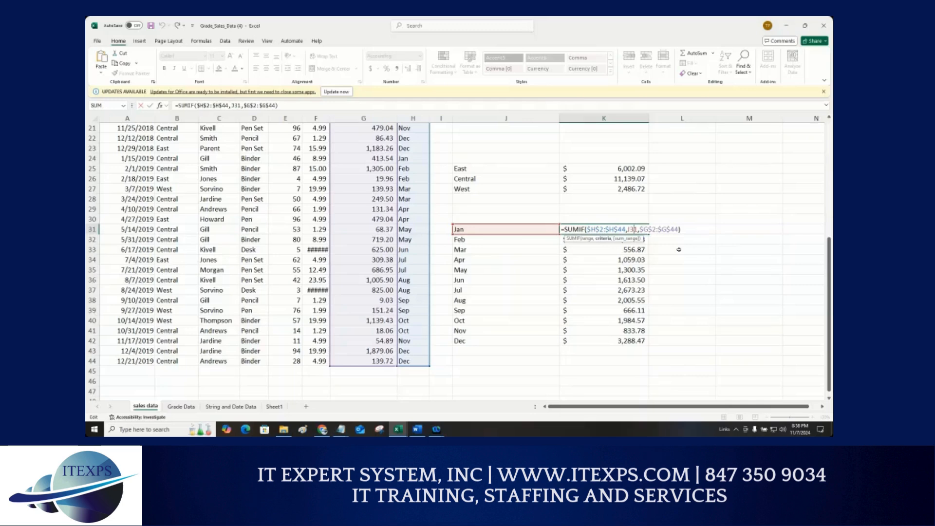
key("ctrl+Return")
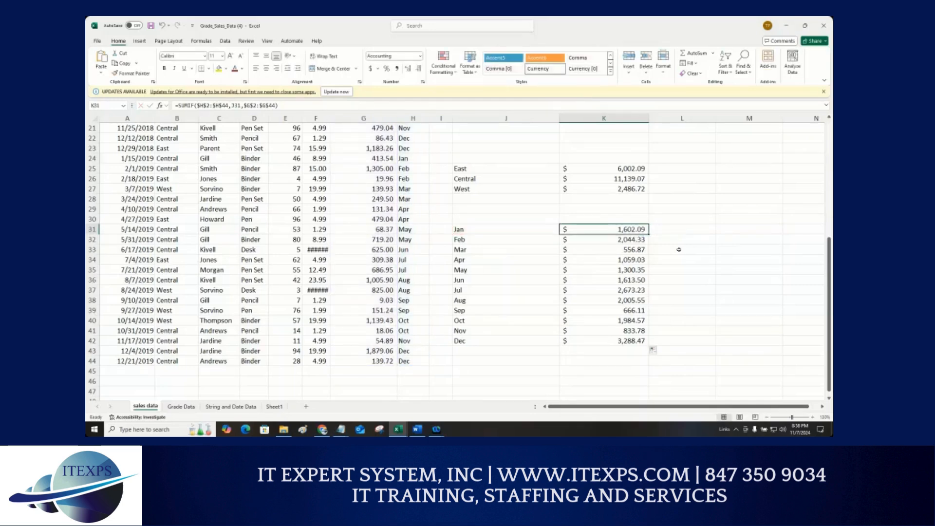
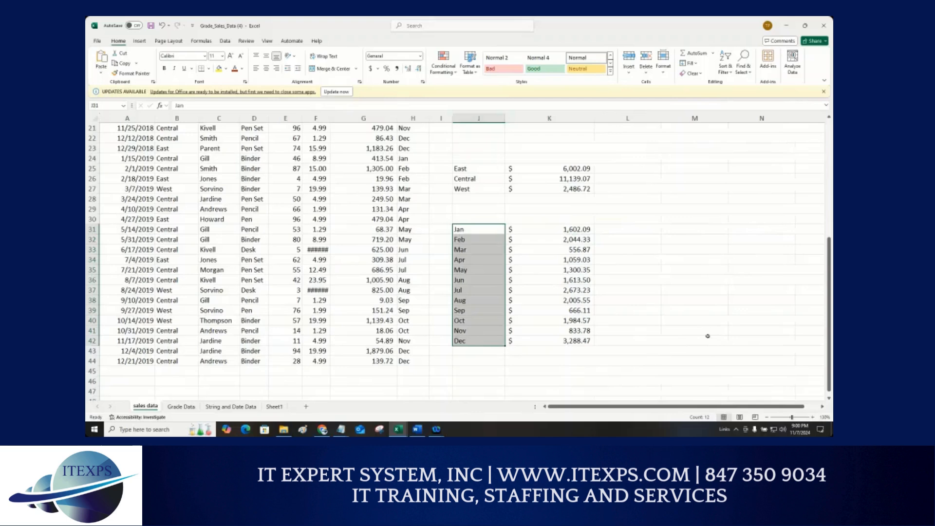
Step: Copy the Jan–Dec month labels from J31:J42 and paste them into M31:M42
key("ctrl+c")
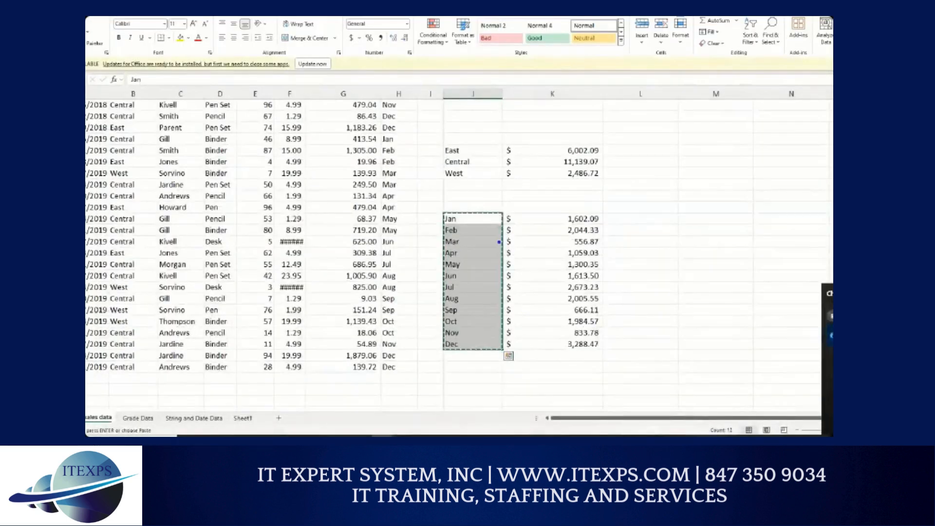
mouse_move(496, 211)
left_mouse_down()
mouse_move(506, 223)
mouse_move(499, 278)
mouse_move(482, 346)
mouse_move(470, 346)
left_mouse_up()
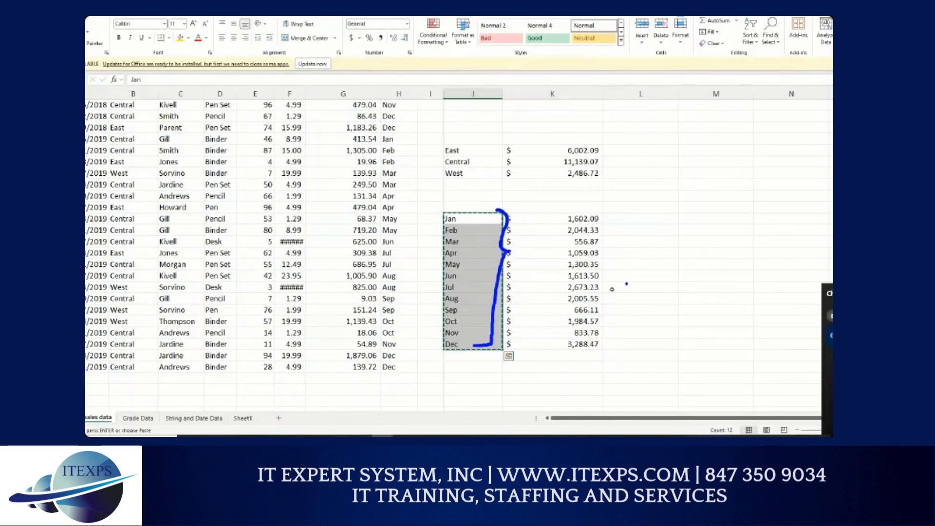
key("Escape")
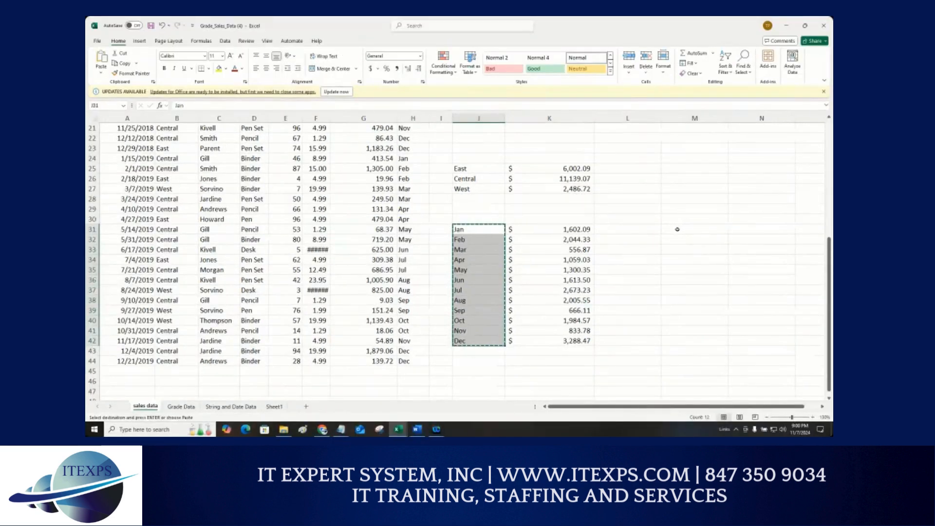
left_click(677, 229)
key("ctrl+v")
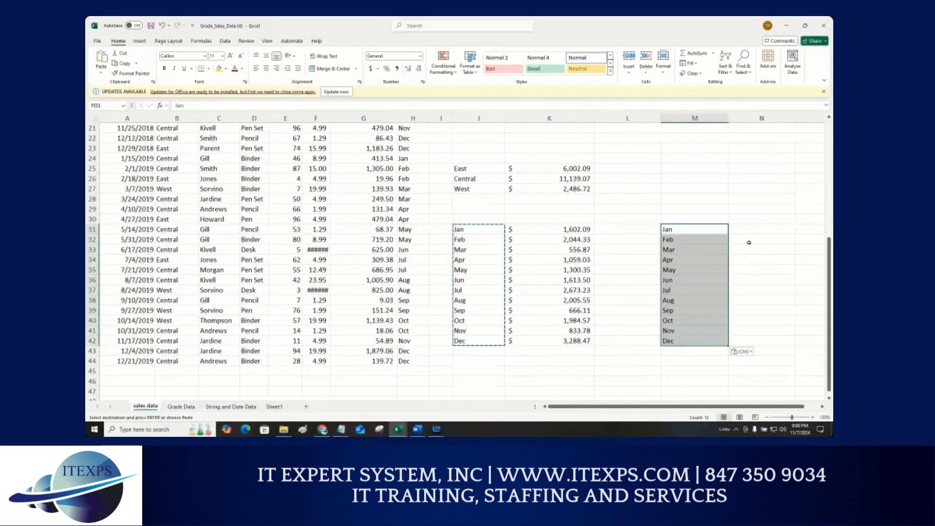
Step: Enter quarter numbers in N31:N42 beside the months: 1 for Jan–Mar, 2 for Apr–Jun, 3 for Jul–Sep, 4 for Oct–Dec
left_click(755, 230)
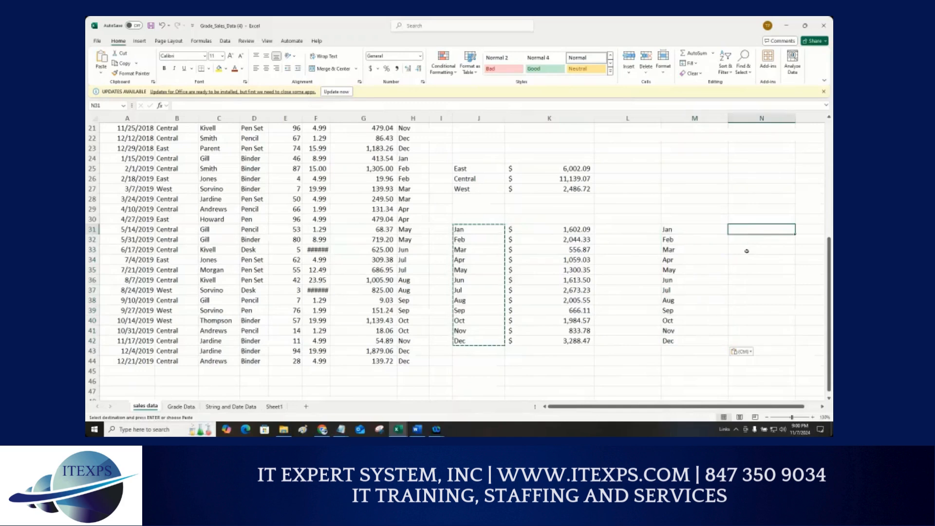
type("1")
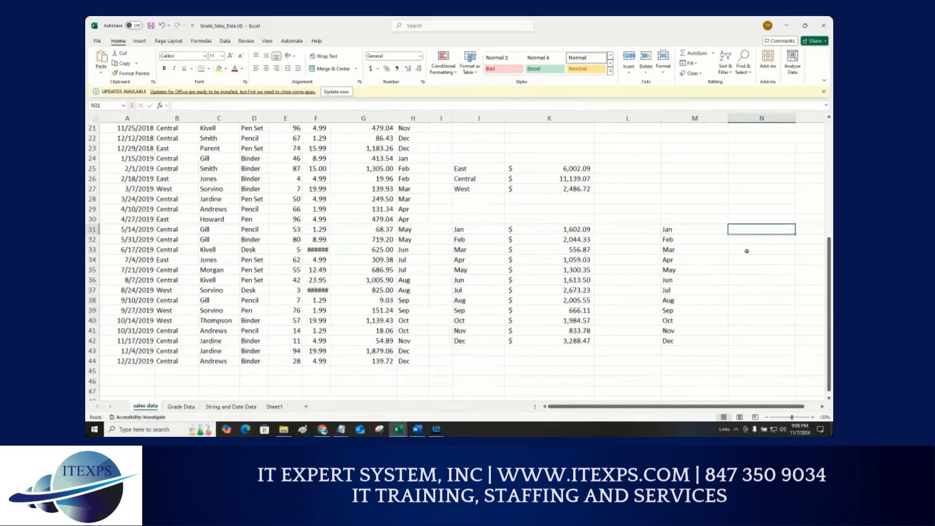
key("Return")
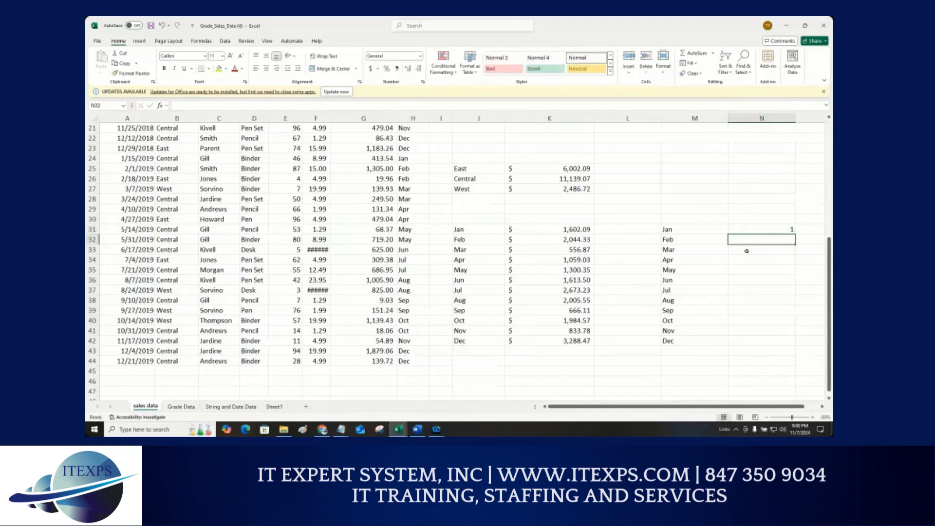
type("1")
key("Return")
type("1")
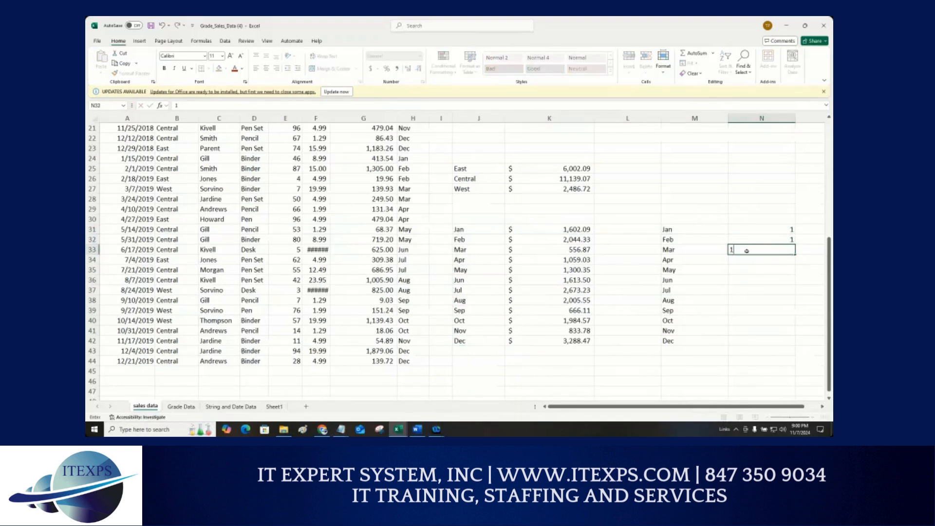
key("Return")
type("2")
key("Return")
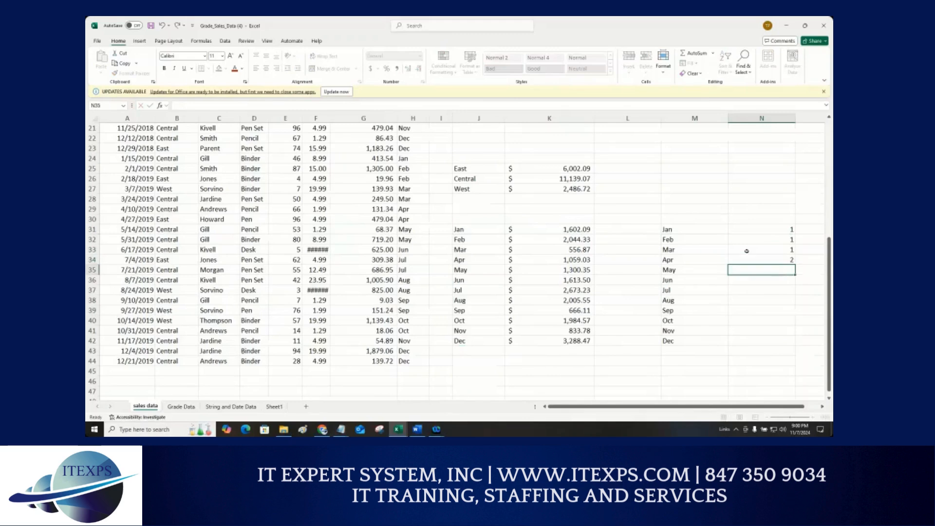
type("2")
key("Return")
type("2")
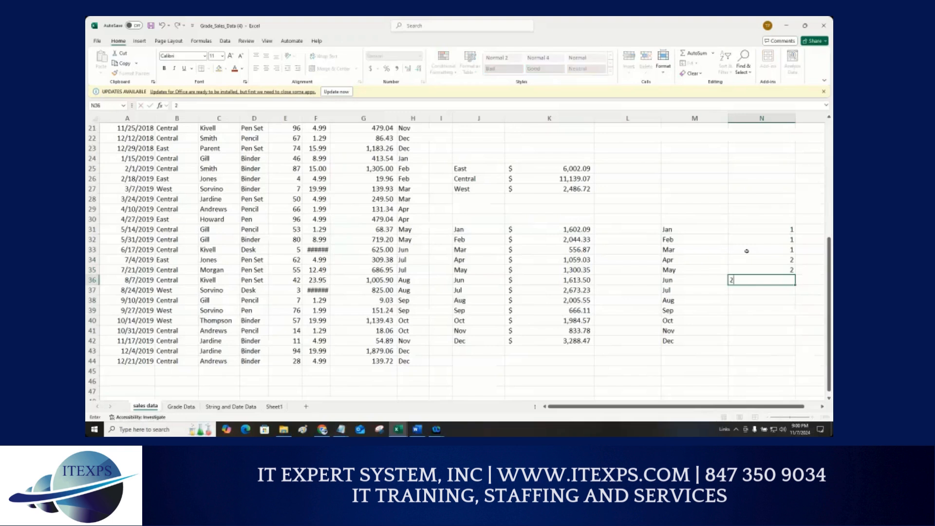
key("Return")
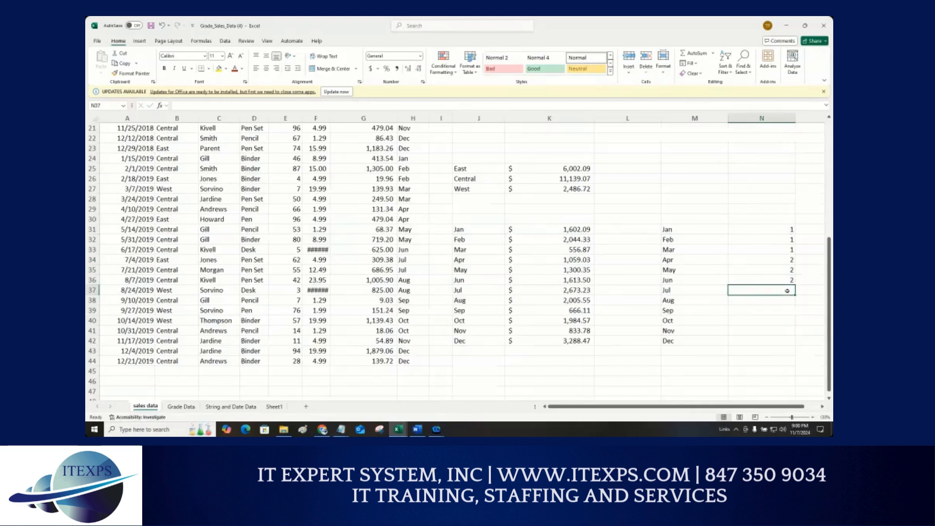
type("3")
key("Return")
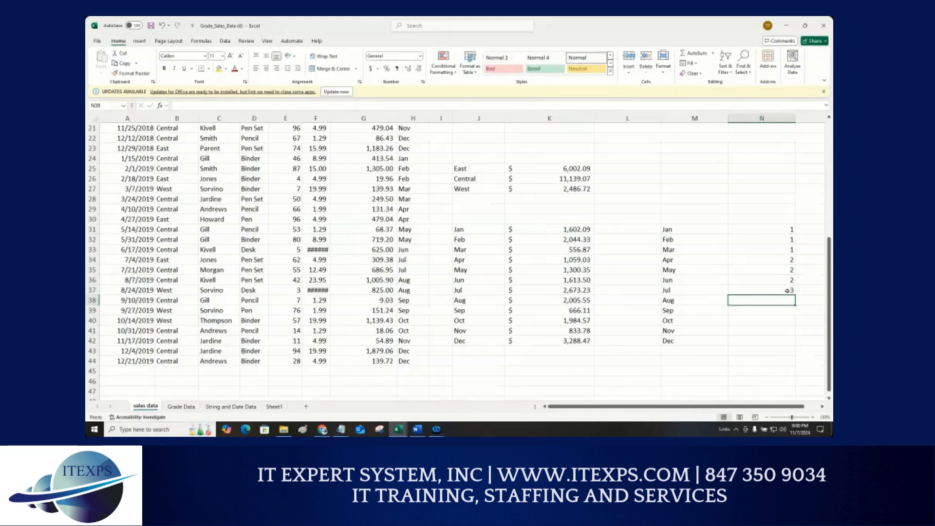
type("3")
key("Return")
type("3")
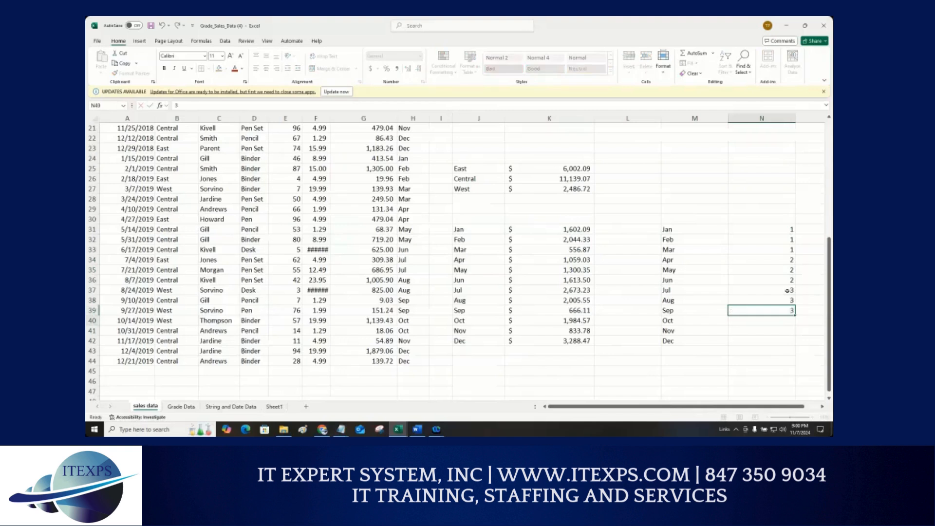
key("Return")
type("4")
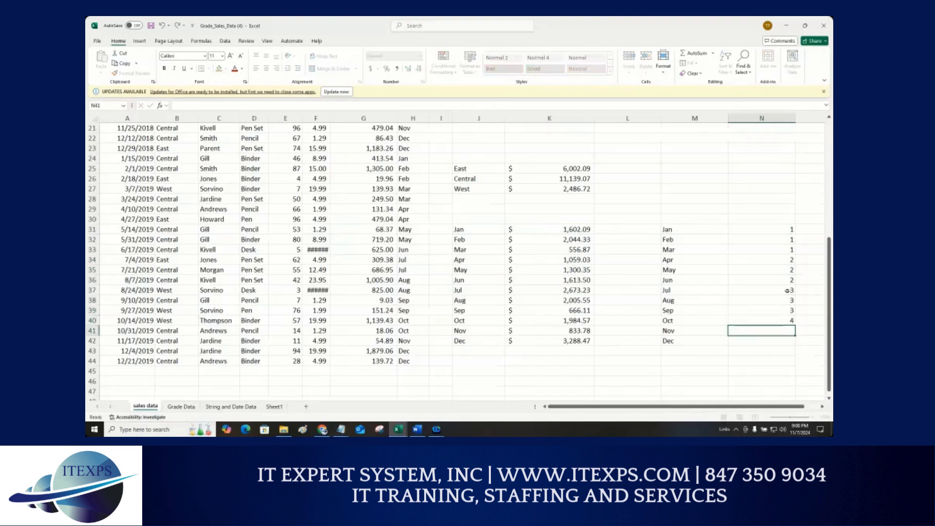
key("Return")
type("4")
key("Return")
type("4")
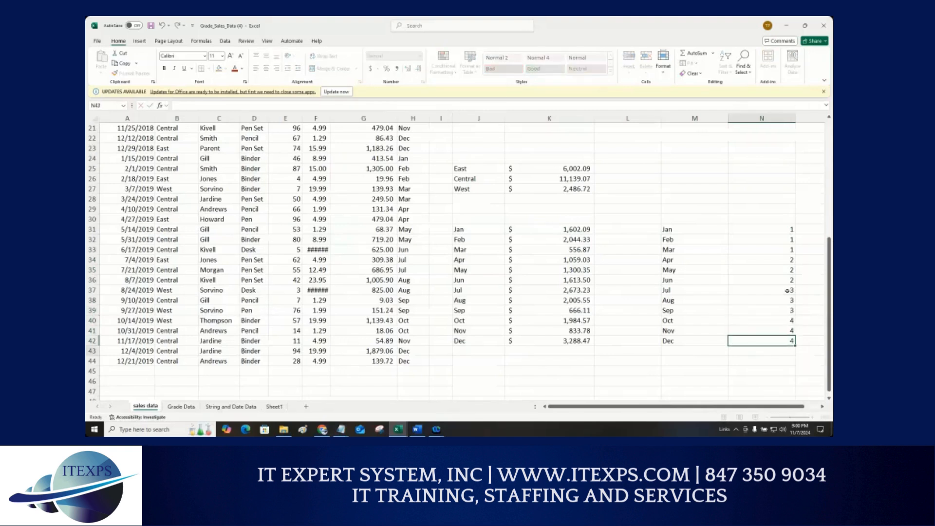
key("Return")
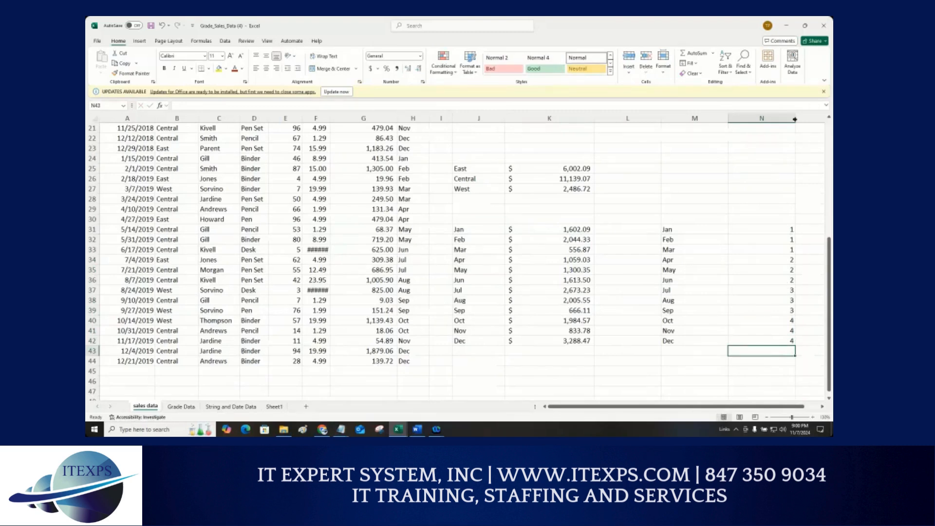
Step: Narrow columns N and M to fit the month and quarter values
left_click_drag(795, 119, 689, 119)
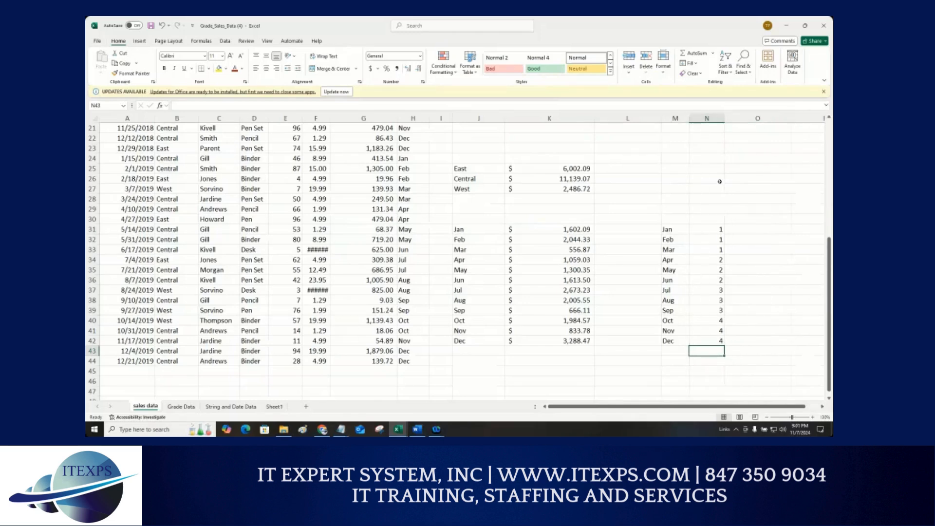
key("ctrl+1")
left_click(707, 256)
mouse_move(609, 190)
left_mouse_down()
mouse_move(605, 254)
mouse_move(750, 251)
mouse_move(751, 170)
mouse_move(598, 181)
left_mouse_up()
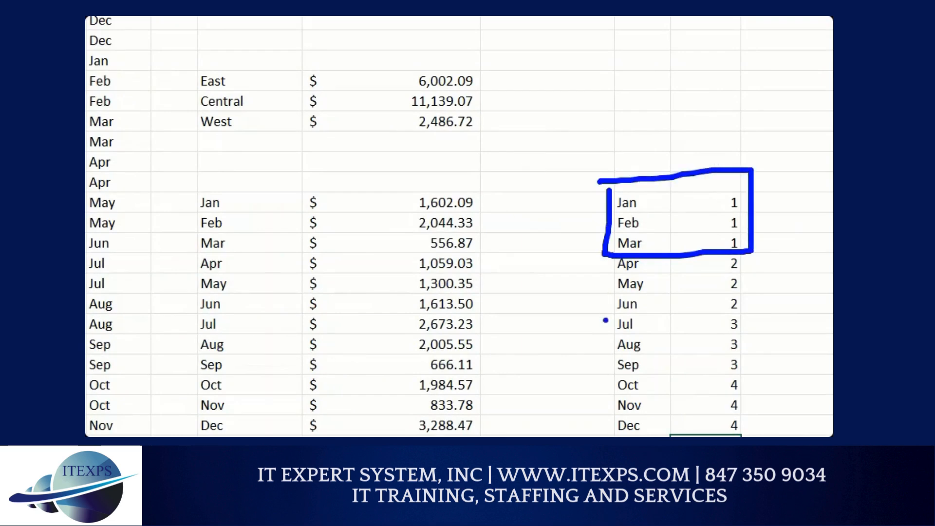
mouse_move(602, 266)
left_mouse_down()
mouse_move(602, 330)
mouse_move(749, 335)
mouse_move(751, 363)
left_mouse_up()
mouse_move(595, 315)
left_mouse_down()
mouse_move(738, 314)
mouse_move(748, 375)
mouse_move(642, 385)
mouse_move(609, 358)
left_mouse_up()
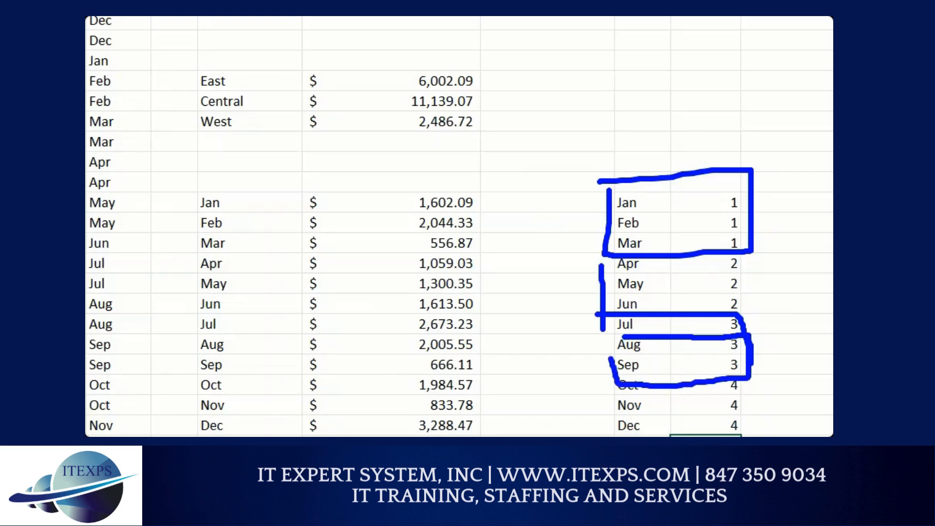
key("Escape")
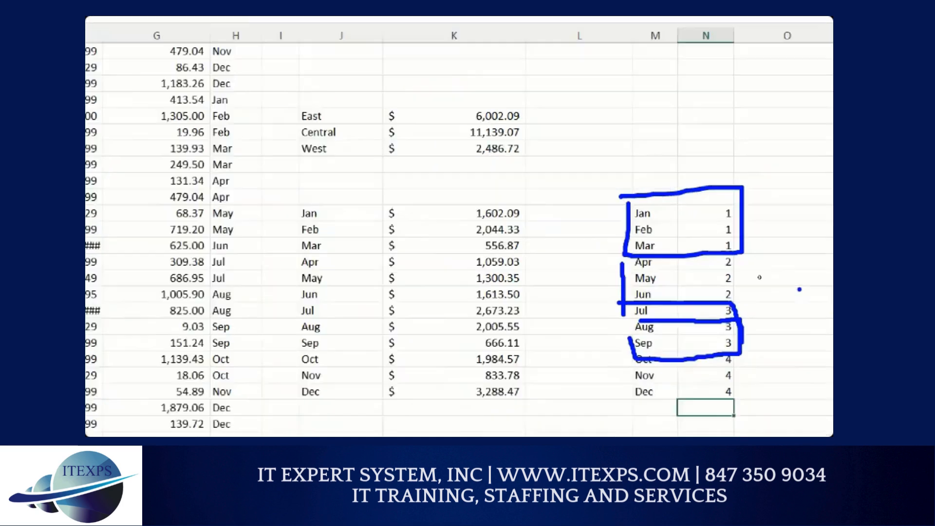
left_click_drag(660, 119, 640, 119)
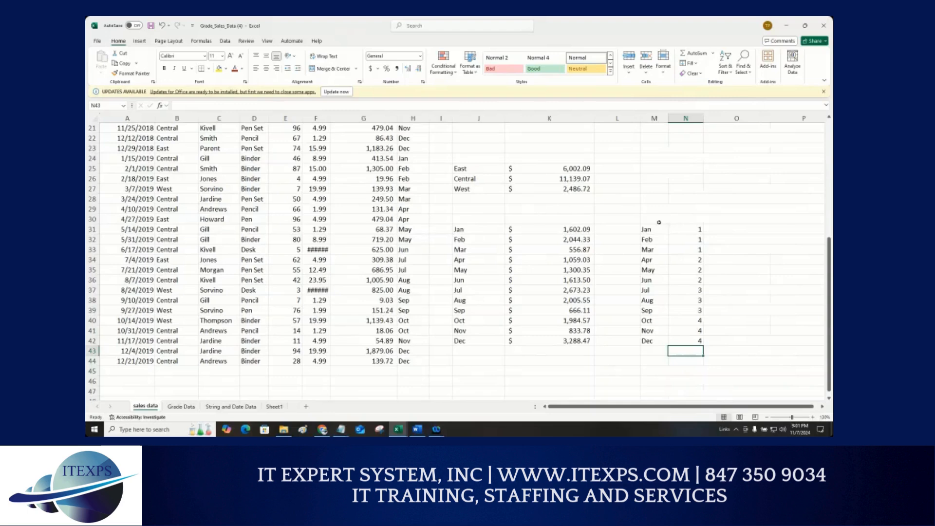
Step: Scroll through the questions list and summary tables above the month totals
scroll(450, 147, "up", 2)
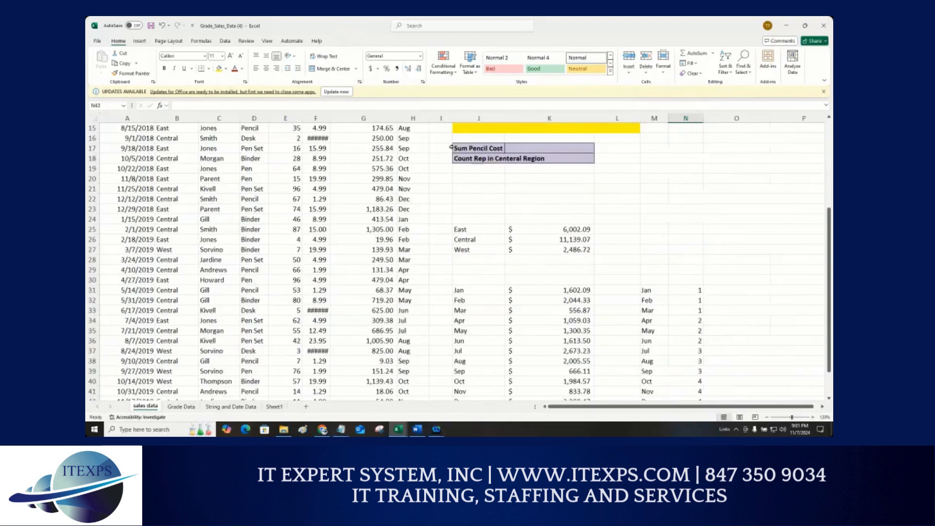
scroll(452, 146, "up", 2)
scroll(471, 174, "down", 1)
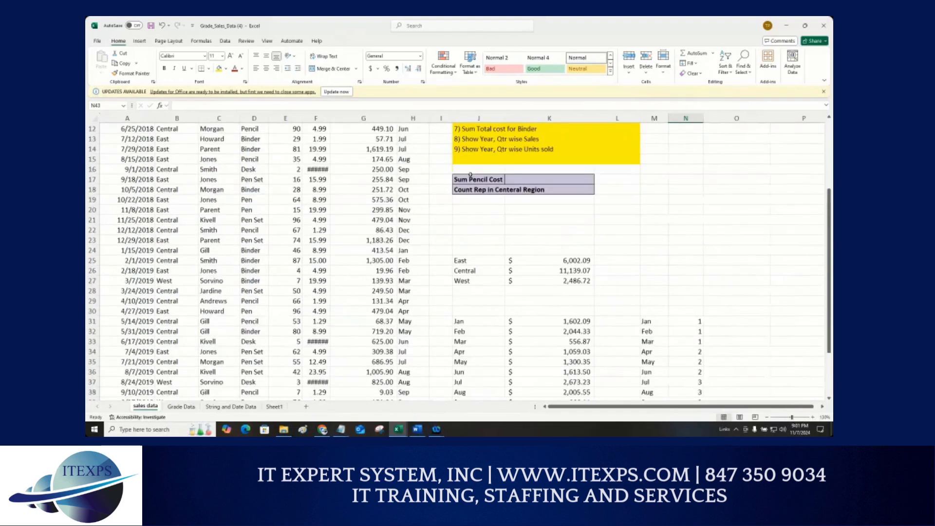
scroll(619, 294, "down", 2)
scroll(619, 295, "up", 5)
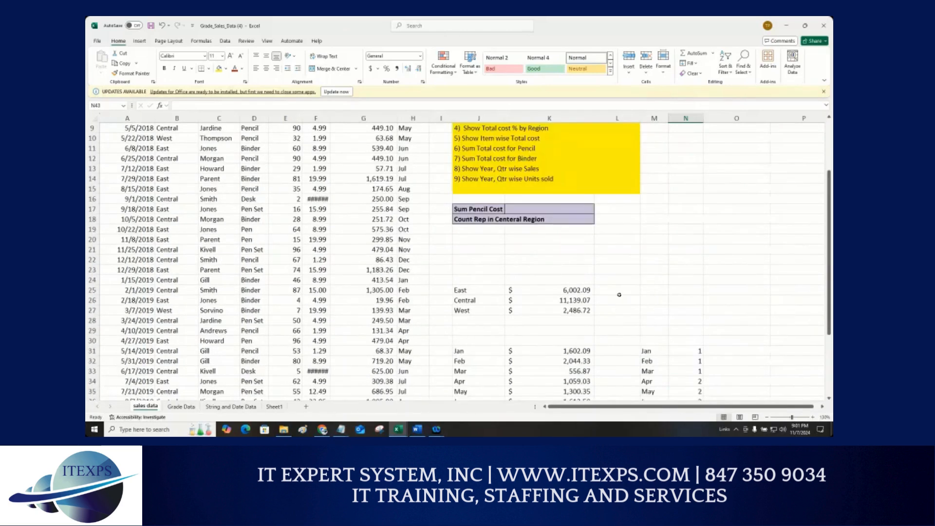
scroll(619, 294, "up", 1)
scroll(619, 294, "down", 4)
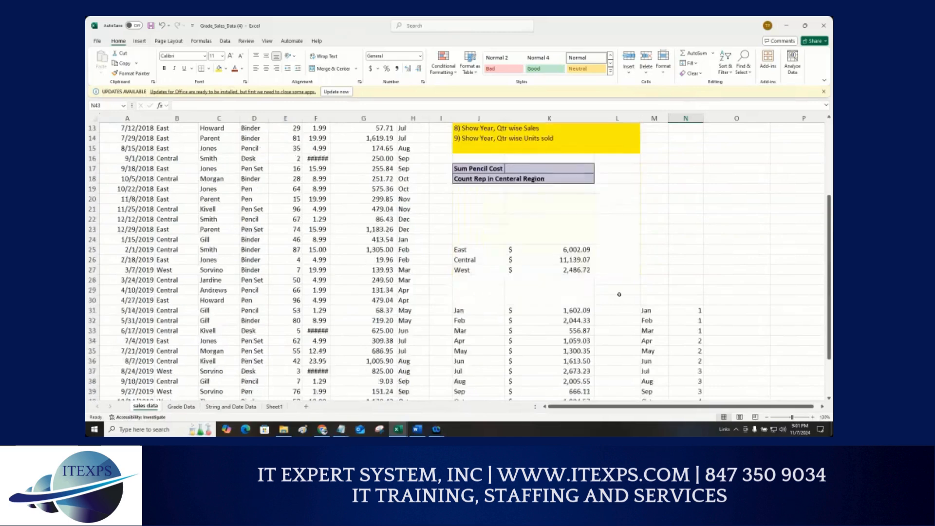
scroll(619, 295, "down", 1)
left_click(653, 281)
left_click_drag(643, 281, 695, 362)
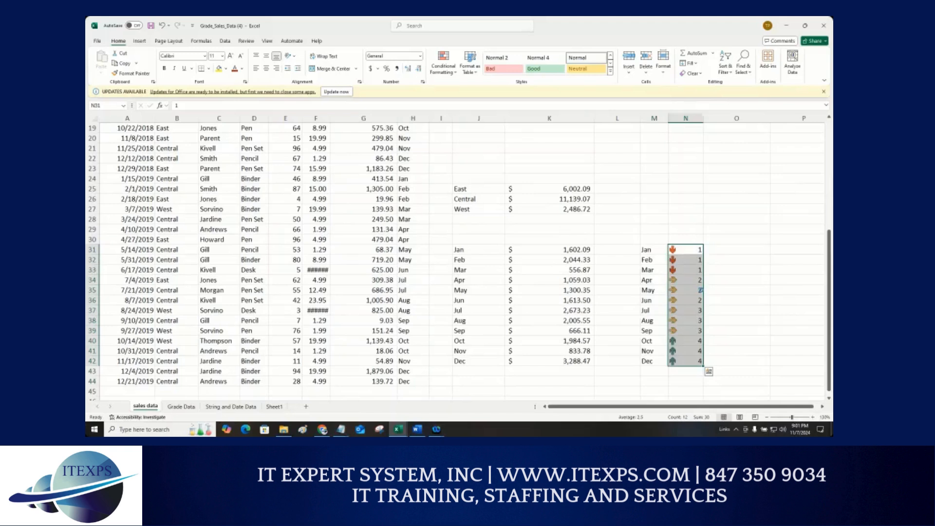
key("ctrl+z")
left_click_drag(652, 250, 696, 359)
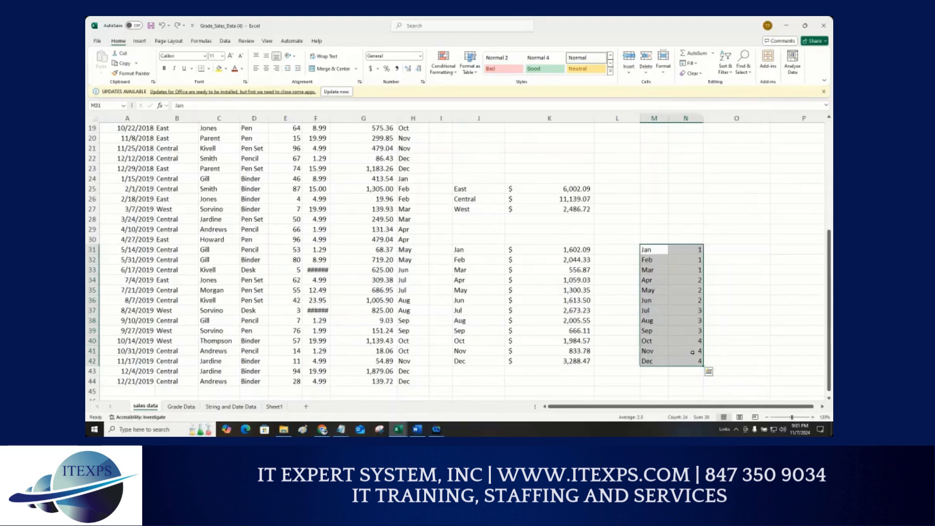
left_click(733, 325)
left_click_drag(645, 251, 693, 362)
left_click(728, 289)
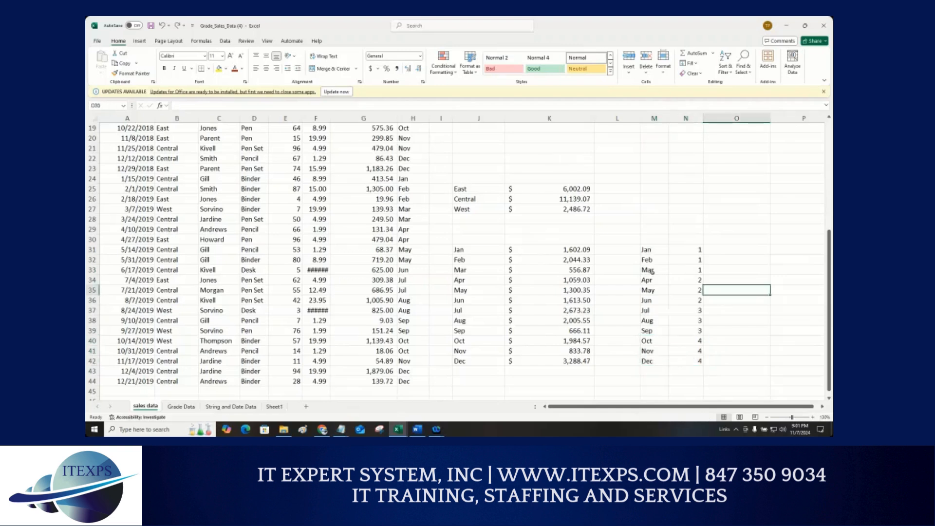
Step: Copy the month-to-quarter table M31:N42 into N2:O13 and narrow column O
left_click_drag(647, 250, 691, 358)
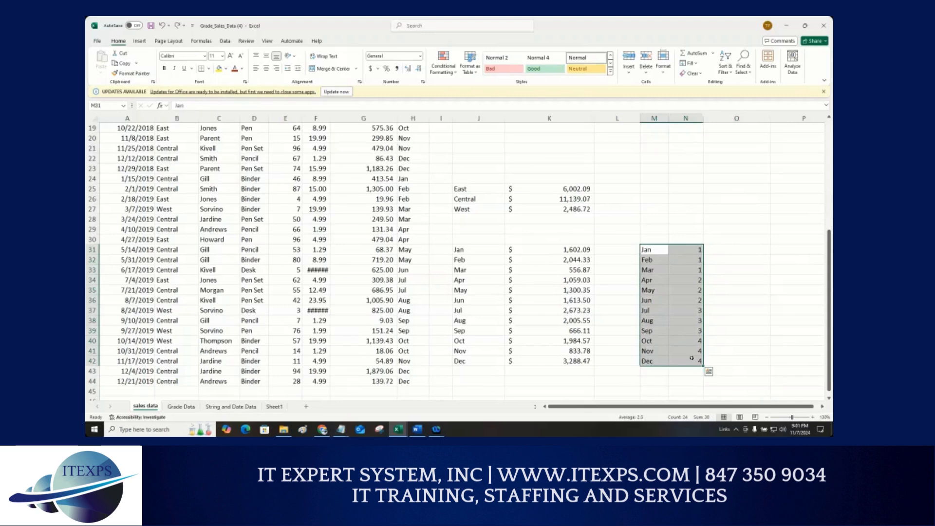
key("ctrl+c")
scroll(742, 216, "up", 6)
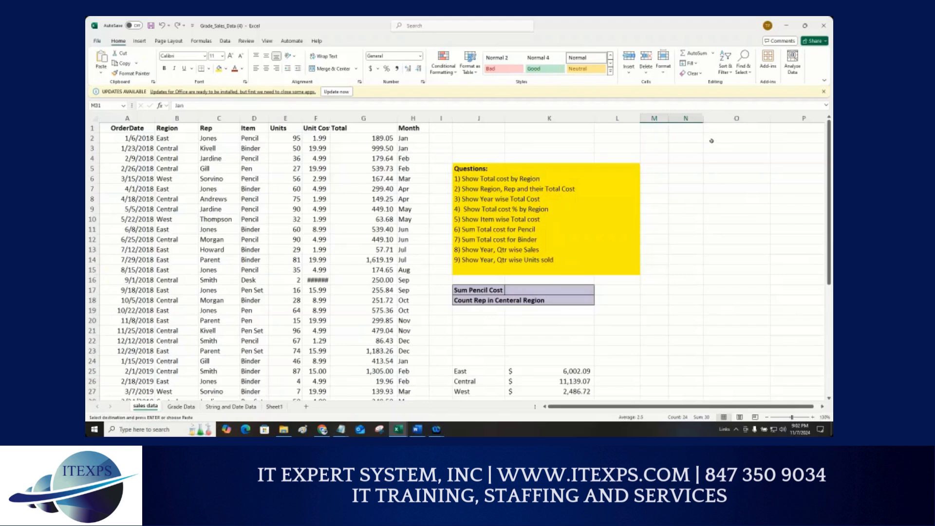
left_click(694, 138)
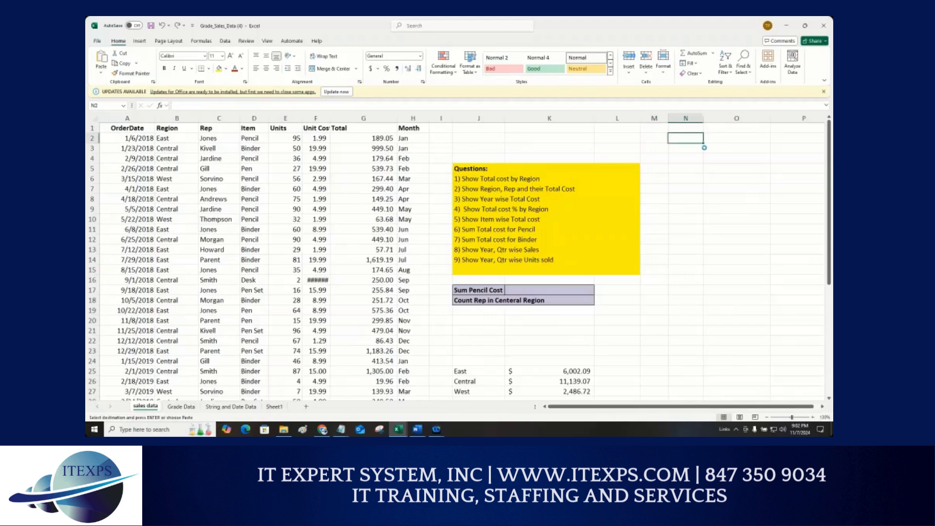
key("Return")
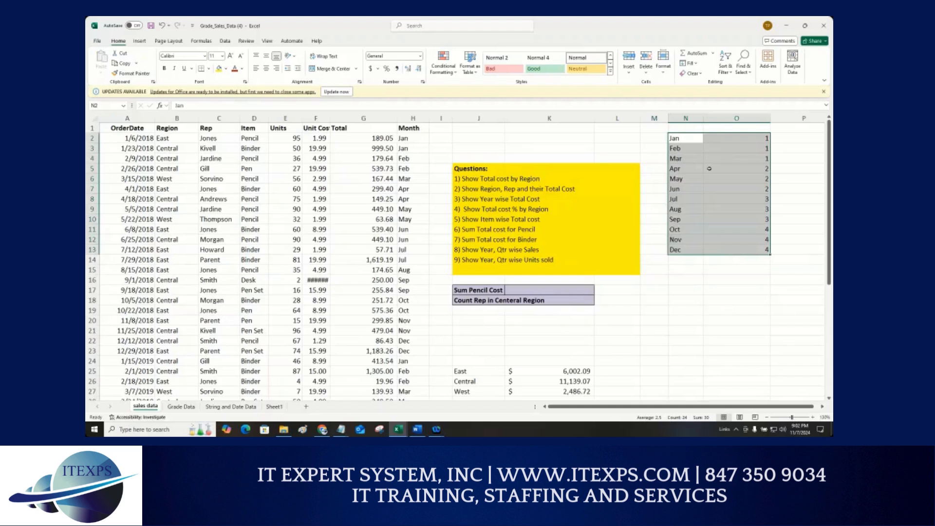
left_click_drag(770, 118, 740, 120)
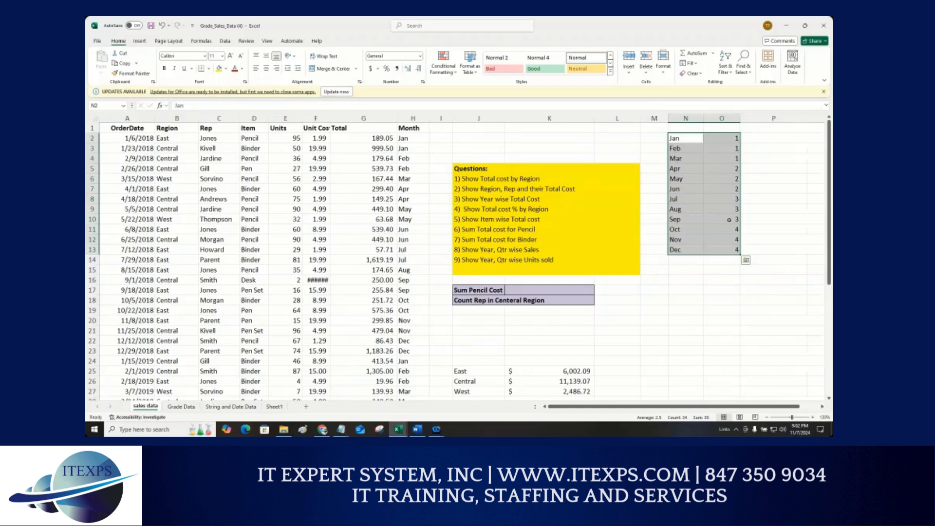
Step: Add the column header QTR in cell I1 next to the Month column
left_click(443, 131)
type("QTR")
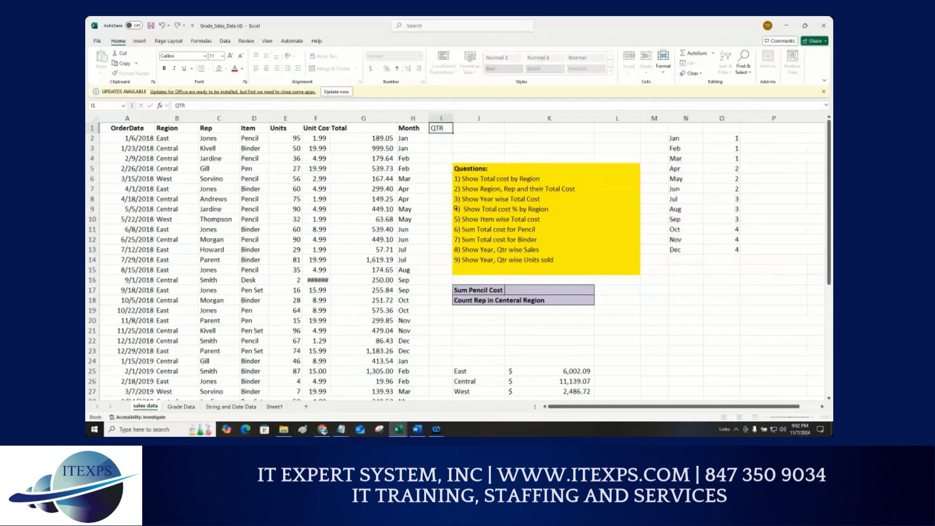
key("Return")
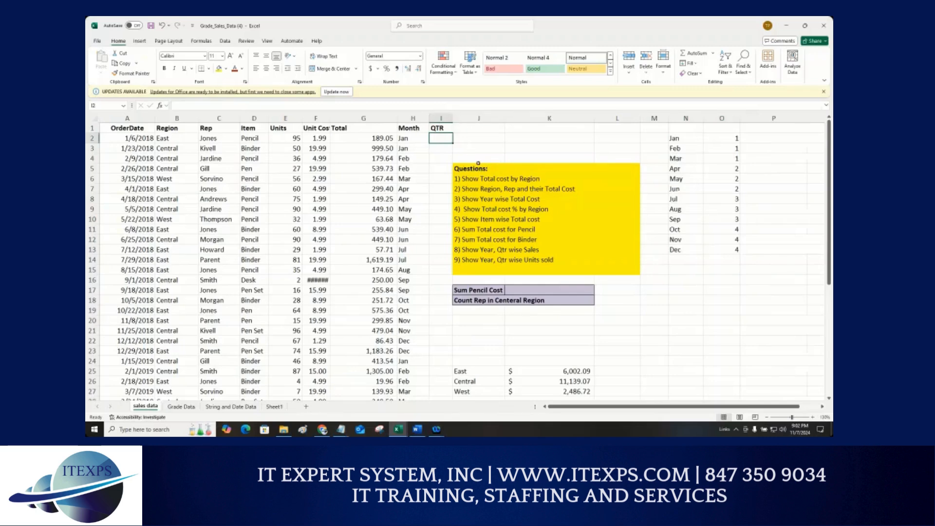
key("ctrl+1")
scroll(265, 136, "down", 1)
left_click(279, 137)
mouse_move(274, 134)
left_mouse_down()
mouse_move(510, 67)
mouse_move(665, 138)
mouse_move(762, 139)
left_mouse_up()
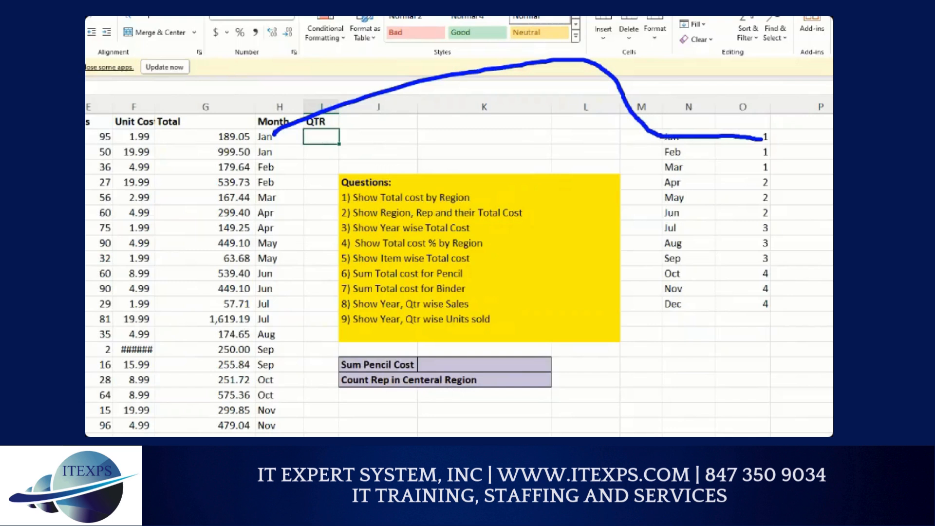
mouse_move(273, 259)
left_mouse_down()
mouse_move(542, 188)
mouse_move(762, 199)
left_mouse_up()
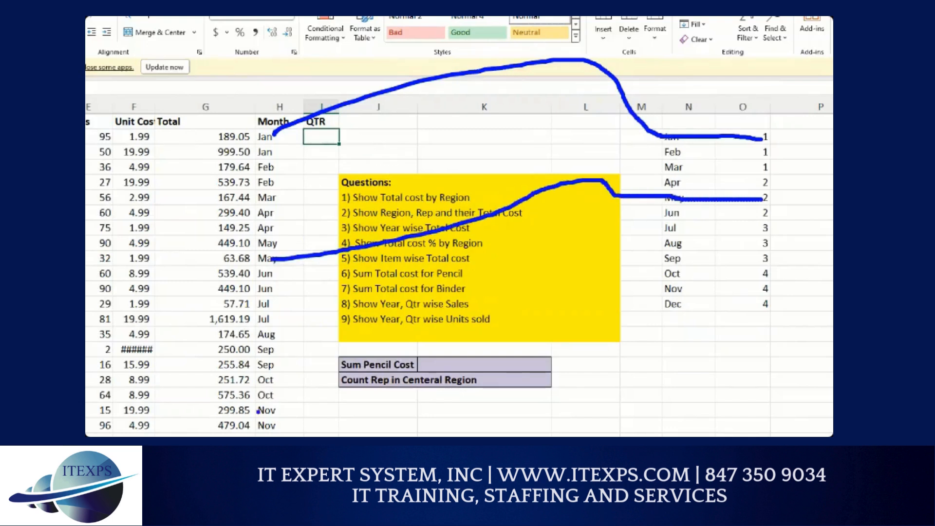
mouse_move(260, 395)
left_mouse_down()
mouse_move(374, 389)
mouse_move(553, 285)
mouse_move(778, 274)
left_mouse_up()
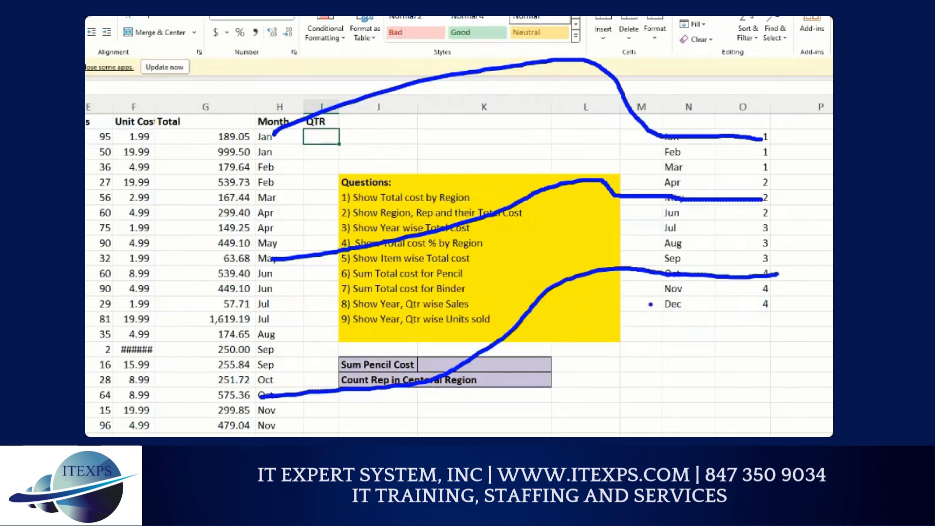
key("Escape")
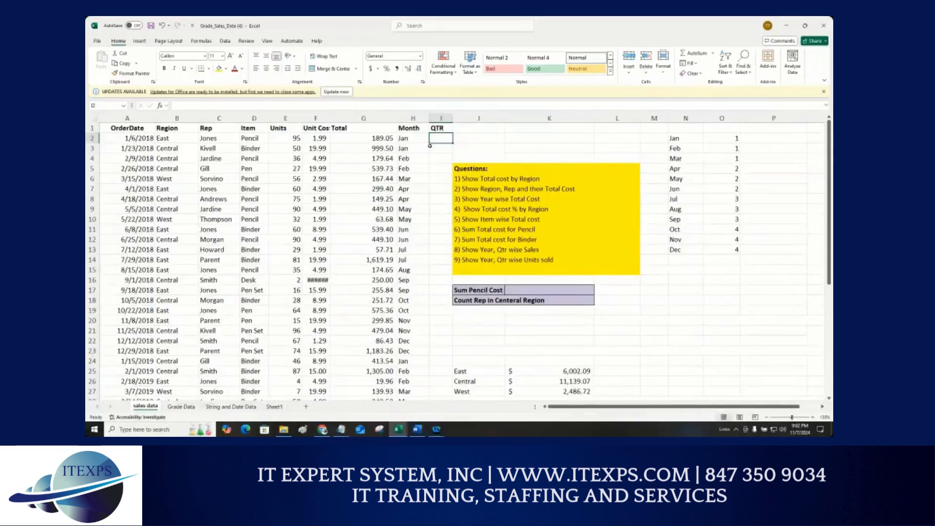
Step: Enter =VLOOKUP(H2,$N$2:$O$13,2) in cell I2 to look up each month's quarter
type("=")
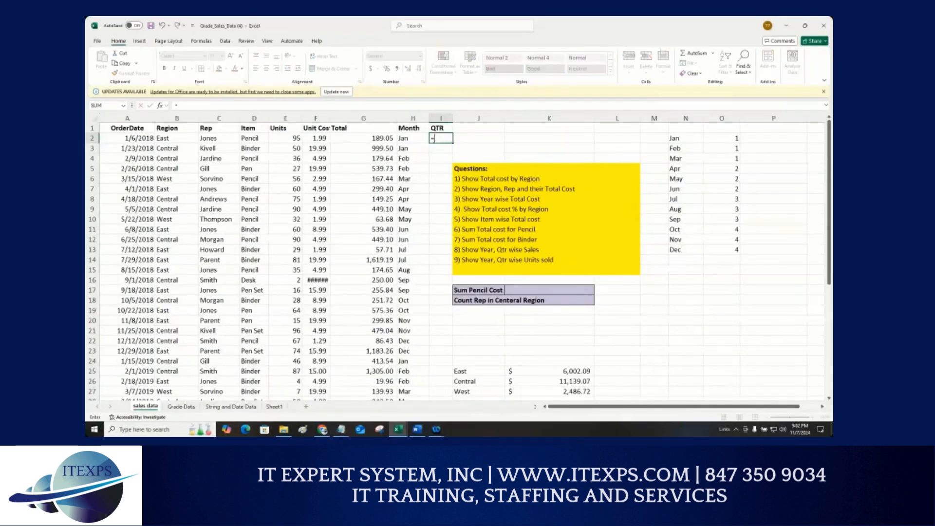
type("VLOOKUP(")
key("Tab")
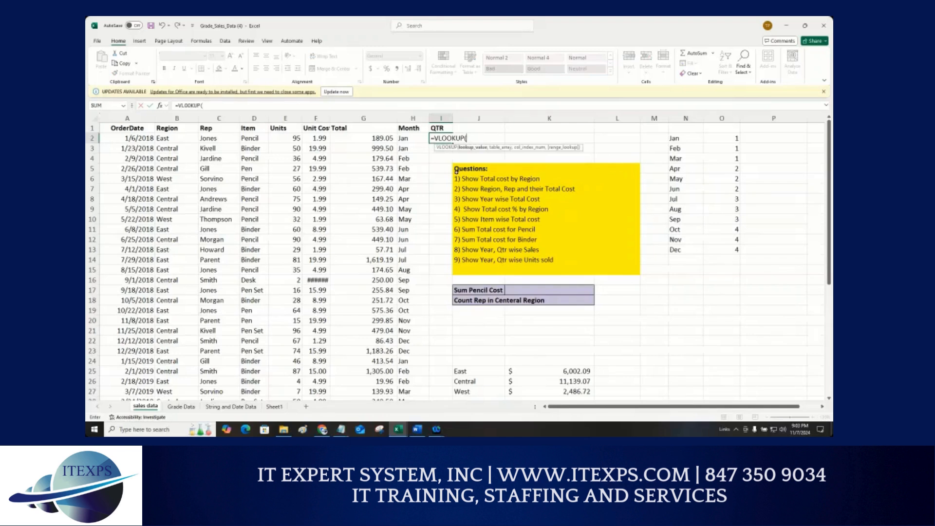
left_click(410, 139)
type(",")
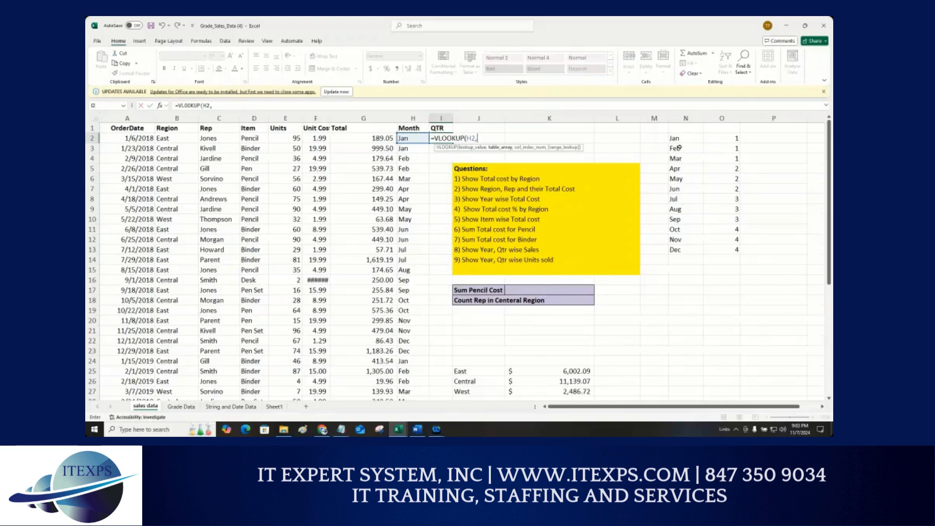
left_click_drag(677, 140, 736, 249)
scroll(727, 248, "down", 1)
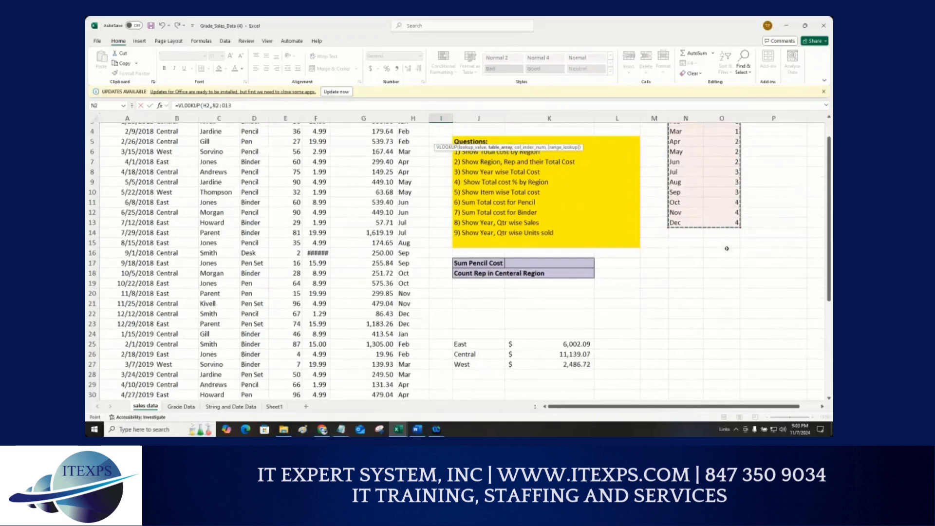
scroll(721, 239, "up", 1)
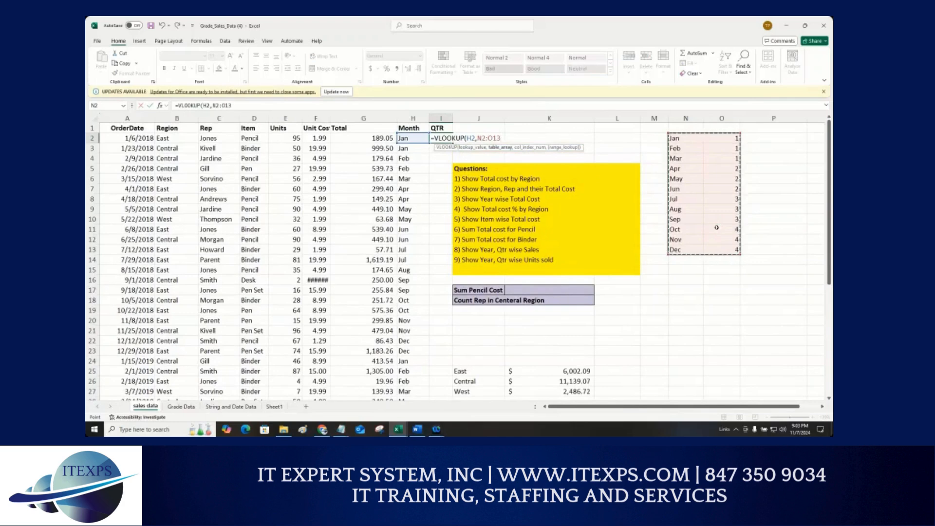
key("F4")
type(",")
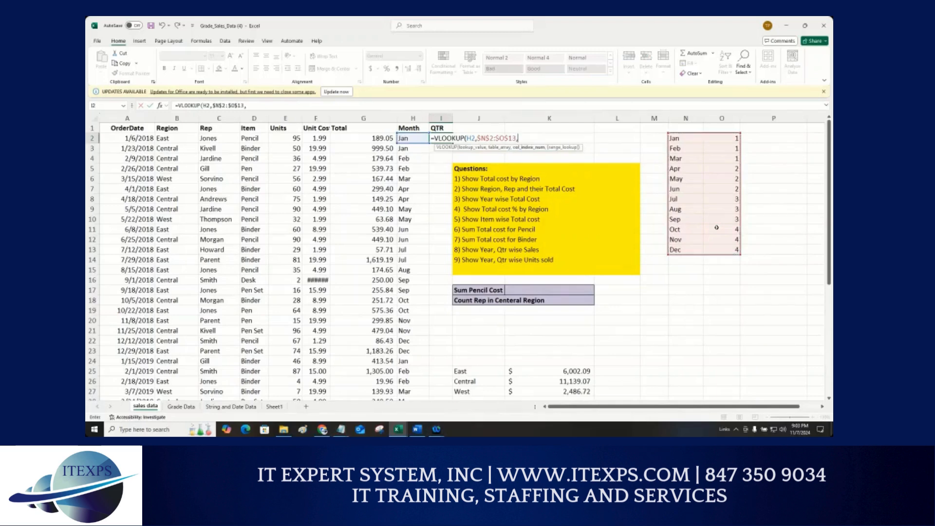
type("2")
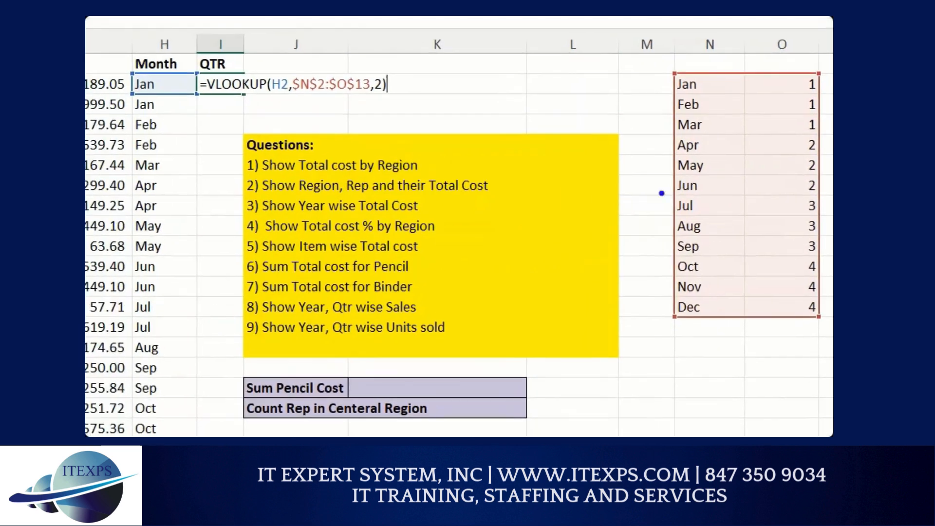
mouse_move(143, 83)
left_mouse_down()
mouse_move(262, 20)
mouse_move(273, 77)
mouse_move(373, 97)
left_mouse_up()
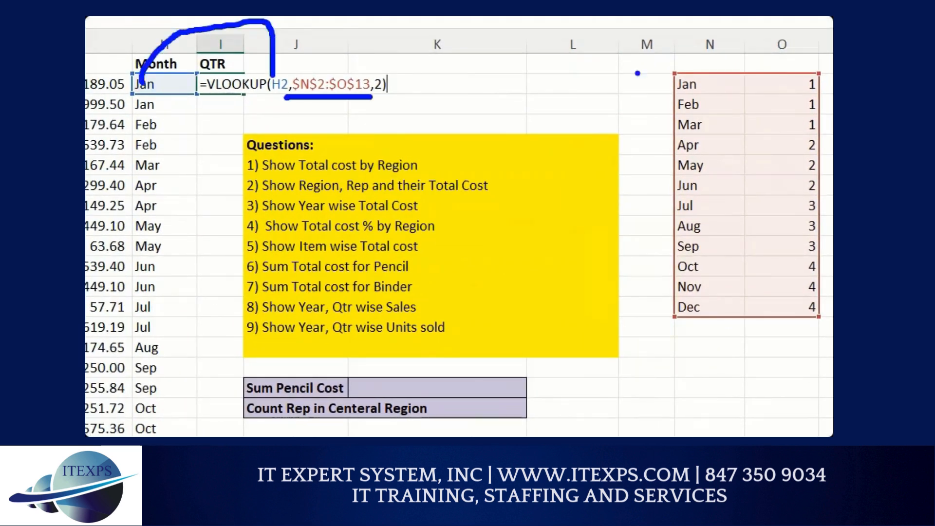
left_click_drag(696, 45, 646, 94)
left_click_drag(832, 291, 791, 374)
left_click_drag(715, 38, 712, 77)
mouse_move(769, 35)
left_mouse_down()
mouse_move(768, 48)
mouse_move(811, 63)
mouse_move(799, 79)
mouse_move(810, 76)
left_mouse_up()
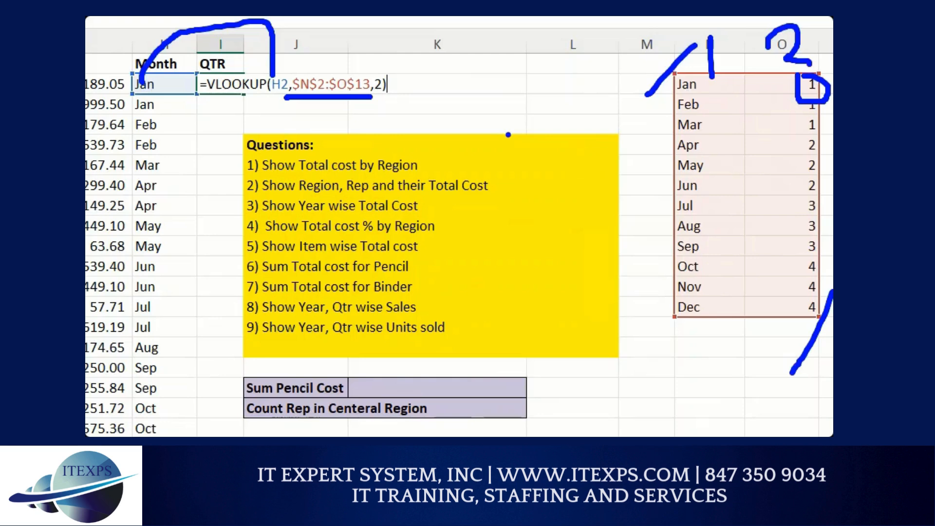
key("Escape")
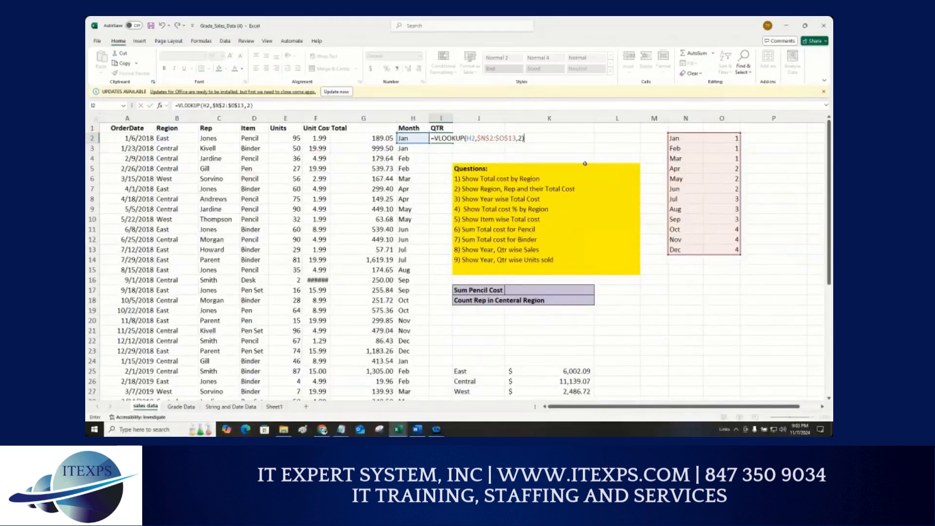
Step: Confirm the QTR formula in I2 and fill it down the whole column
key("Return")
left_click(447, 138)
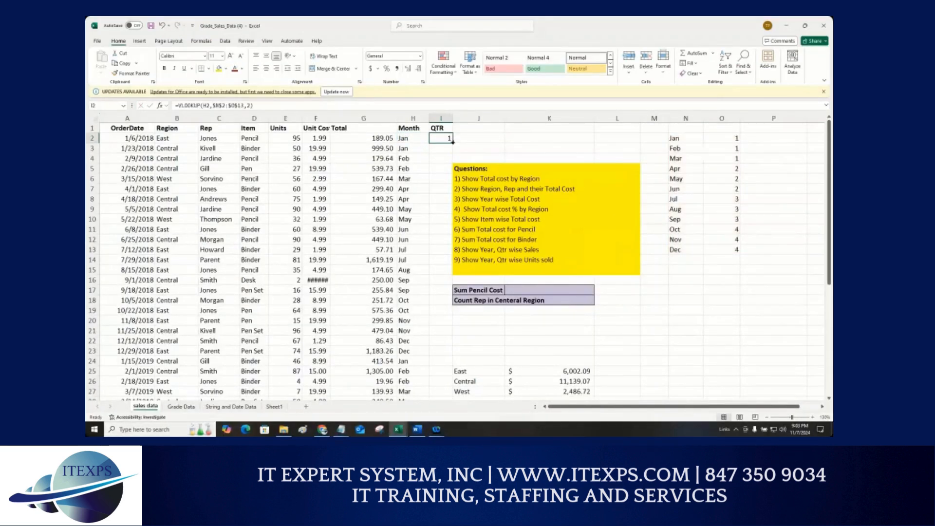
double_click(452, 142)
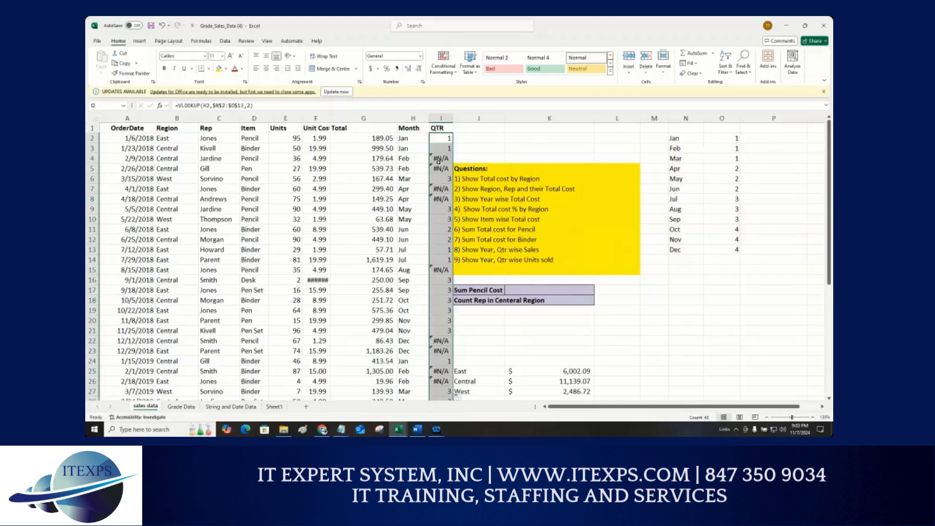
Step: Inspect the #N/A results in the QTR column against the Month cells and the lookup table's month values
left_click(439, 160)
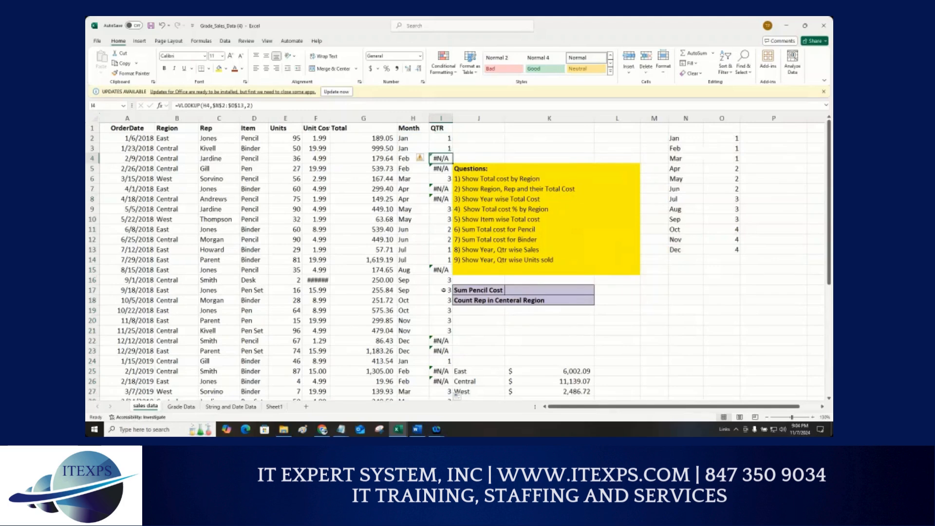
scroll(443, 290, "down", 4)
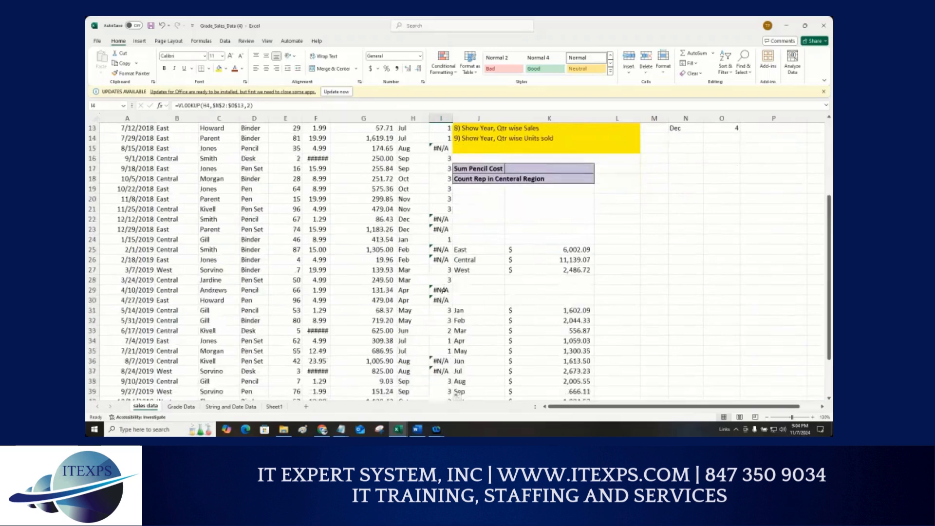
scroll(442, 290, "down", 3)
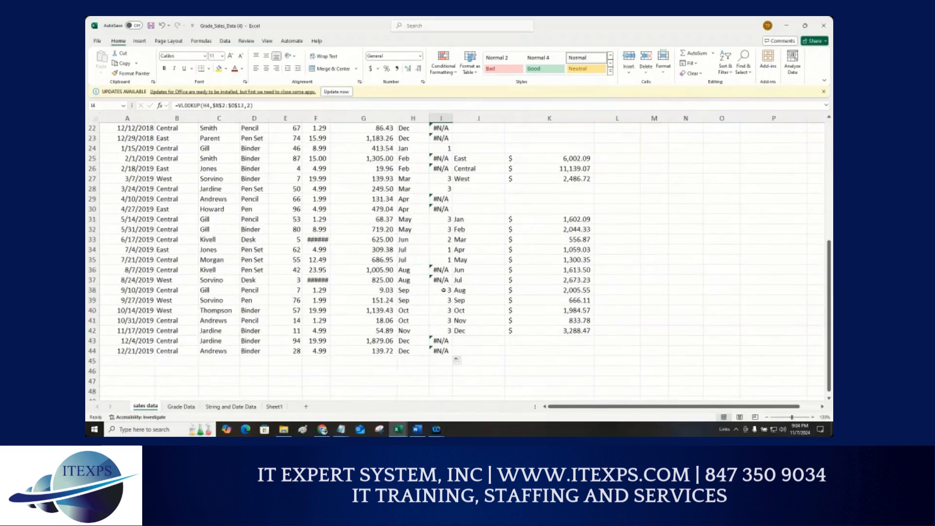
scroll(443, 289, "up", 7)
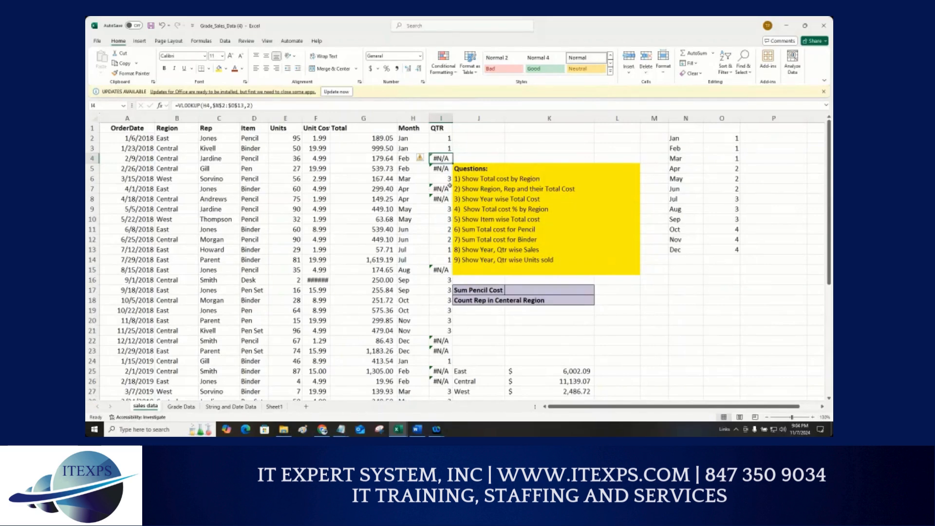
left_click(678, 148)
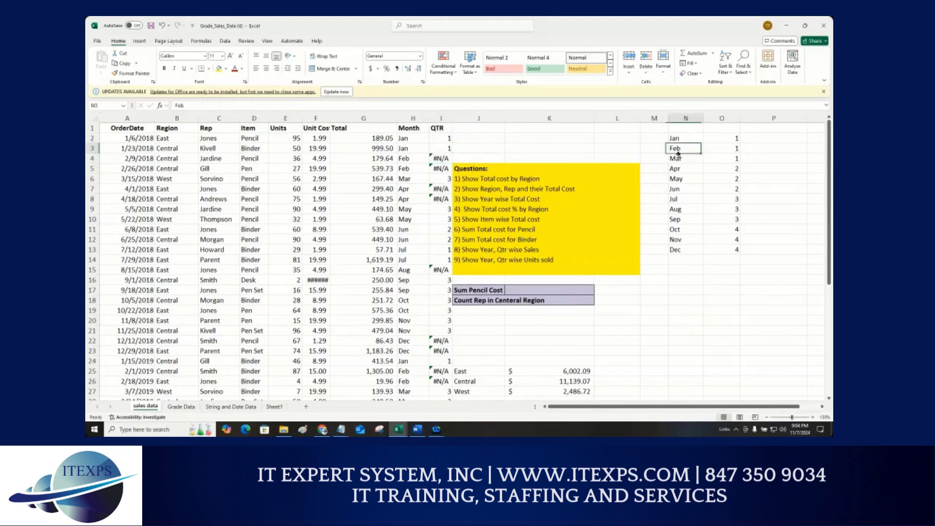
left_click(413, 158)
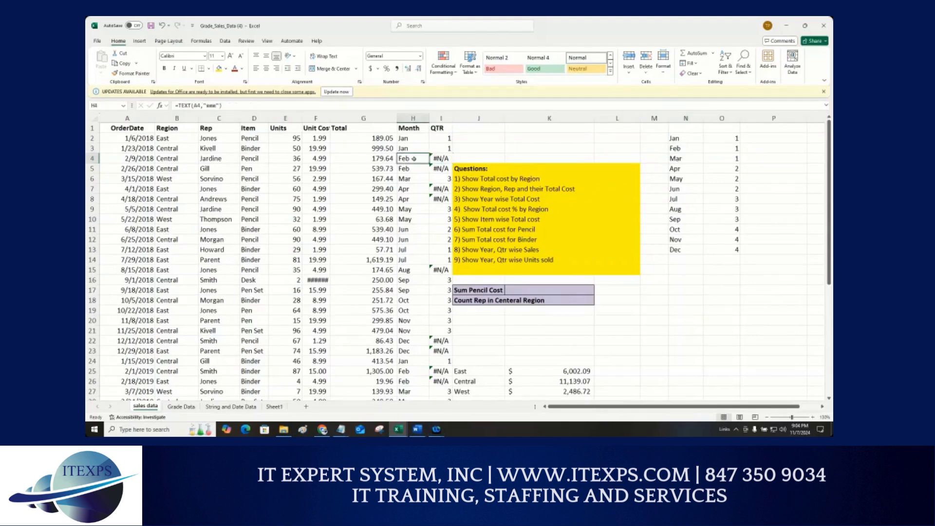
left_click(681, 149)
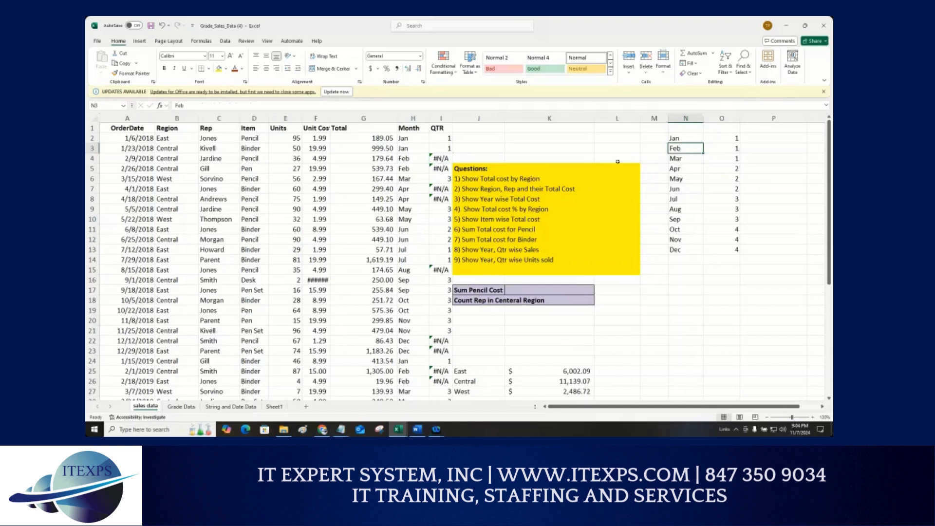
Step: Add FALSE as the exact-match argument to the VLOOKUP formula in I2 and fill it down column I
left_click(448, 141)
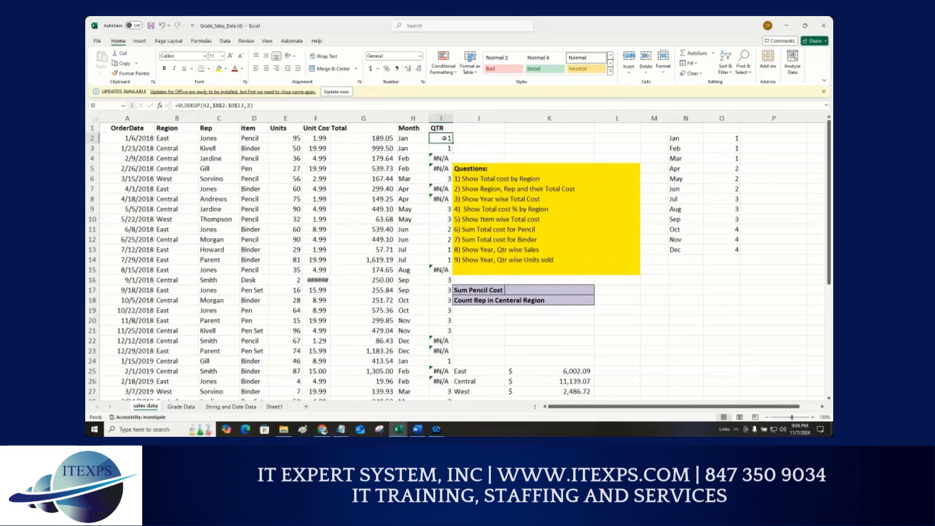
double_click(444, 139)
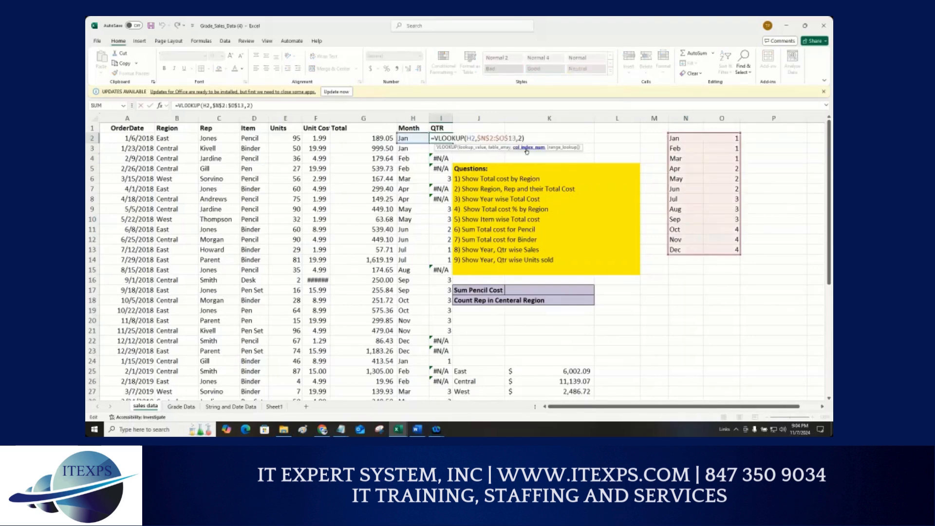
type(",true")
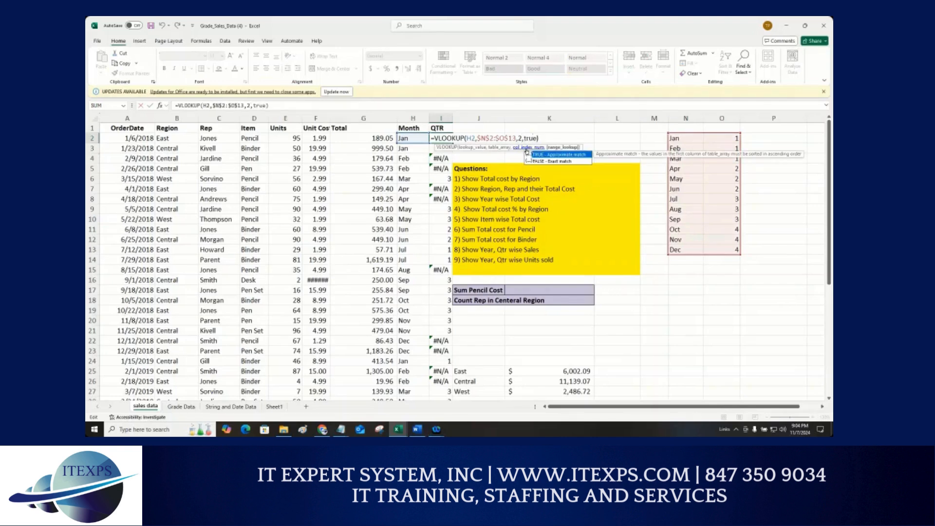
key("BackSpace")
key("BackSpace")
key("BackSpace")
key("BackSpace")
type("fal")
key("Return")
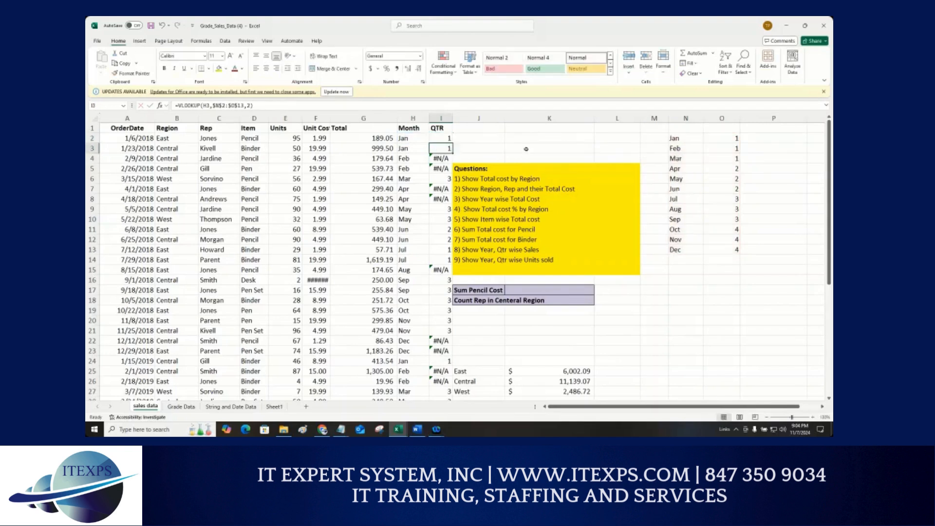
left_click(448, 139)
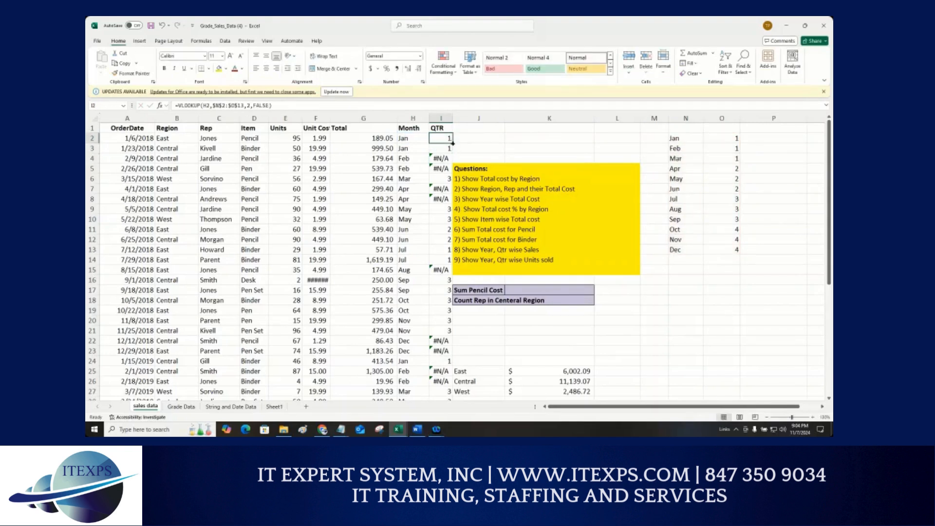
double_click(452, 142)
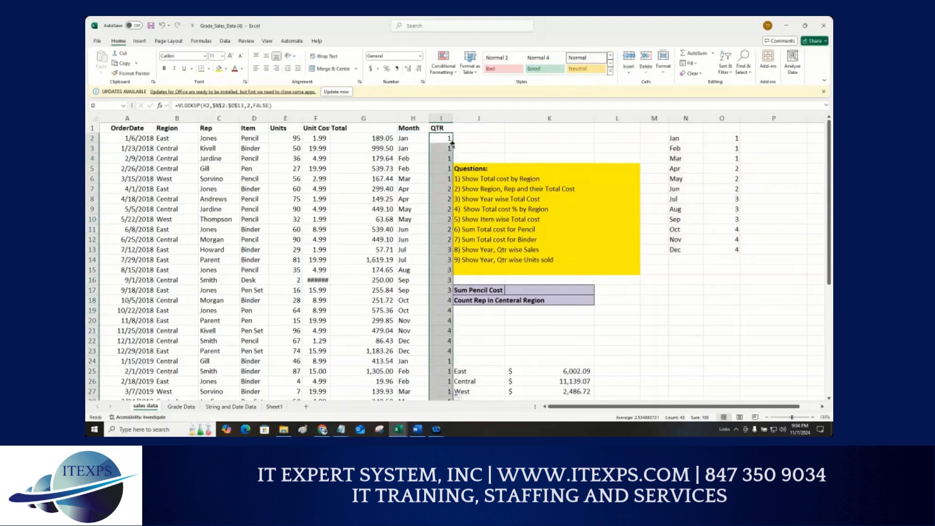
Step: Review the arguments of the VLOOKUP formula in cell I2
double_click(446, 138)
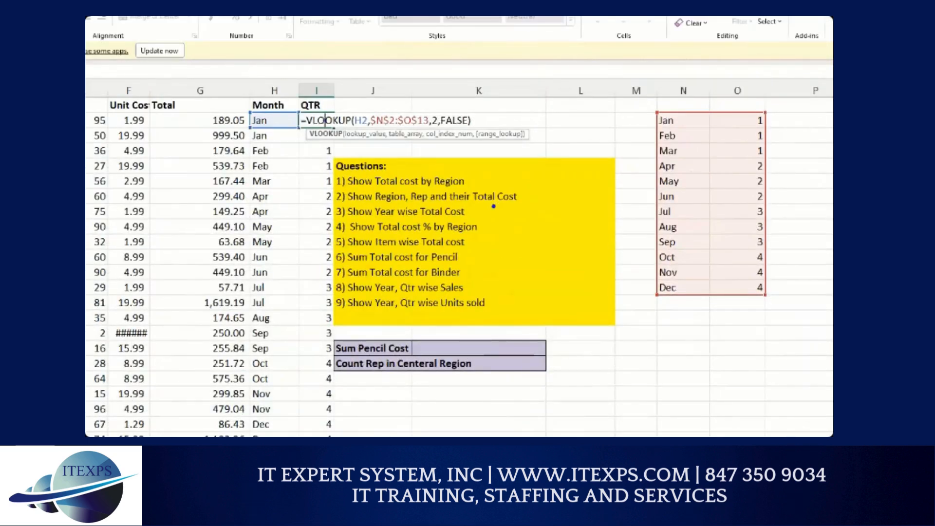
mouse_move(579, 354)
left_mouse_down()
mouse_move(560, 379)
mouse_move(591, 397)
mouse_move(612, 379)
mouse_move(630, 390)
left_mouse_up()
left_click(626, 356)
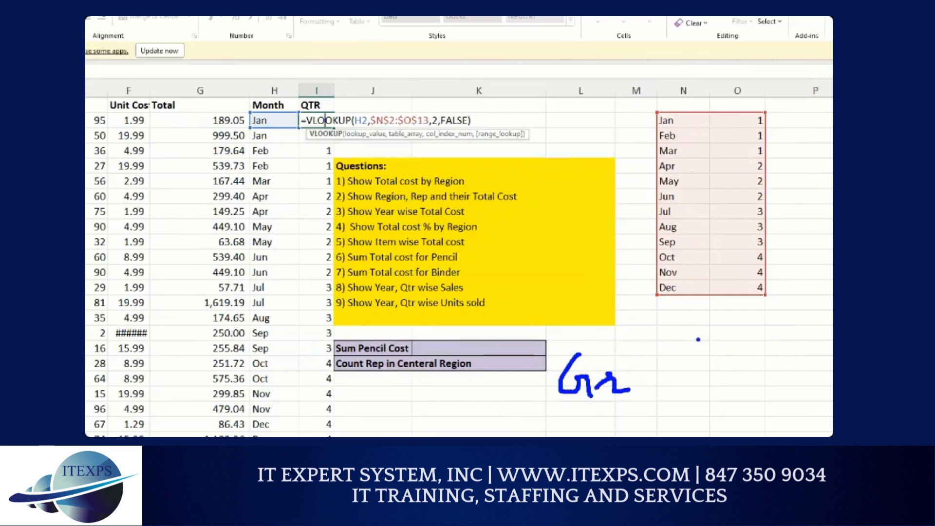
mouse_move(697, 339)
left_mouse_down()
mouse_move(687, 352)
mouse_move(694, 374)
mouse_move(701, 387)
mouse_move(715, 375)
left_mouse_up()
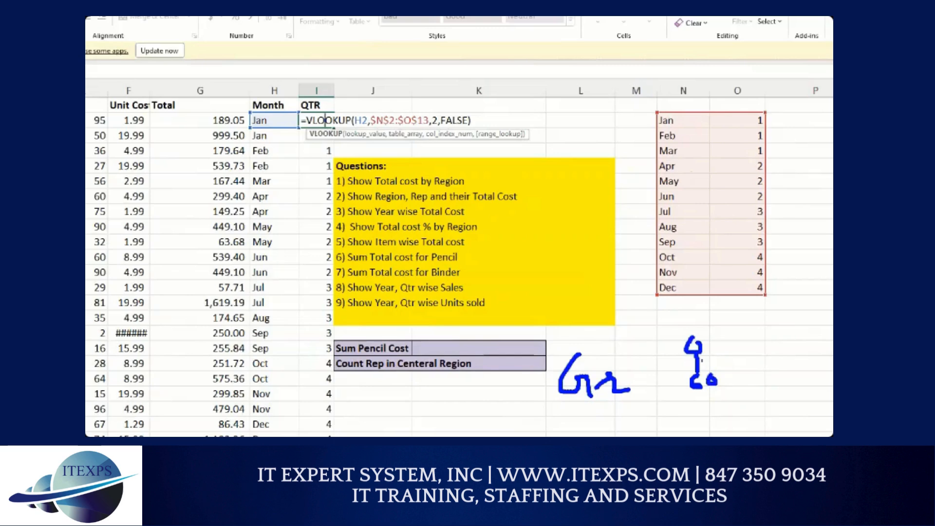
mouse_move(733, 341)
left_mouse_down()
mouse_move(733, 356)
mouse_move(751, 337)
mouse_move(743, 349)
left_mouse_up()
mouse_move(697, 359)
left_mouse_down()
mouse_move(672, 359)
mouse_move(674, 378)
mouse_move(691, 385)
mouse_move(670, 363)
mouse_move(676, 353)
mouse_move(664, 381)
left_mouse_up()
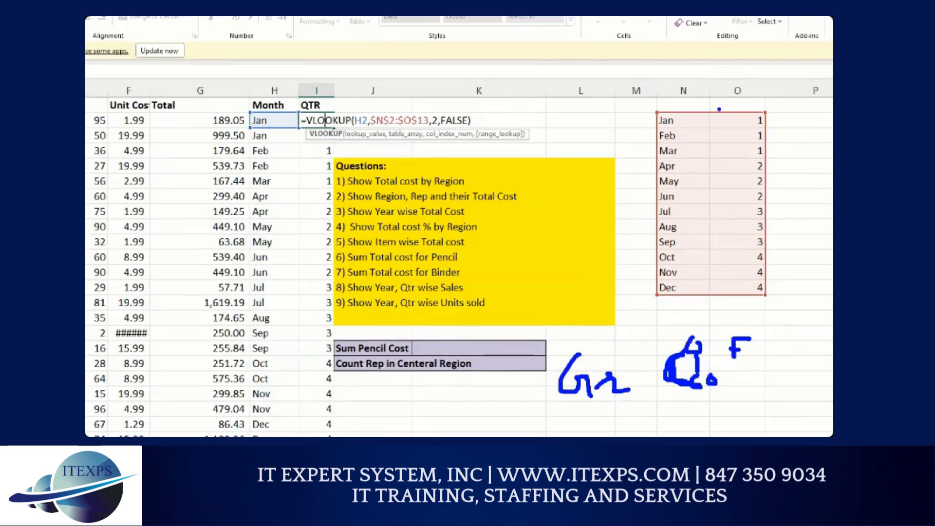
left_click_drag(678, 120, 754, 119)
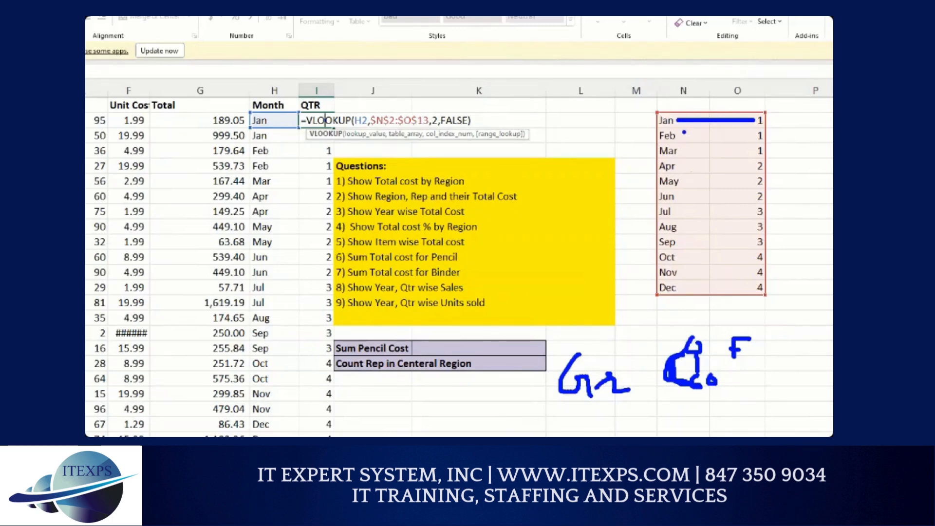
left_click_drag(683, 132, 734, 132)
left_click_drag(449, 113, 456, 113)
key("Escape")
double_click(532, 139)
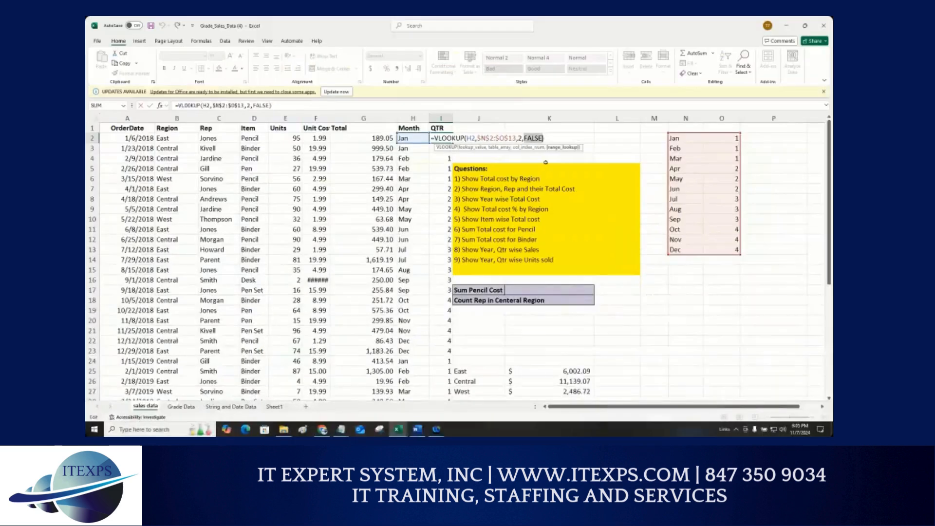
Step: Re-enter FALSE as the exact-match argument of the VLOOKUP formula in I2 and confirm it
key("BackSpace")
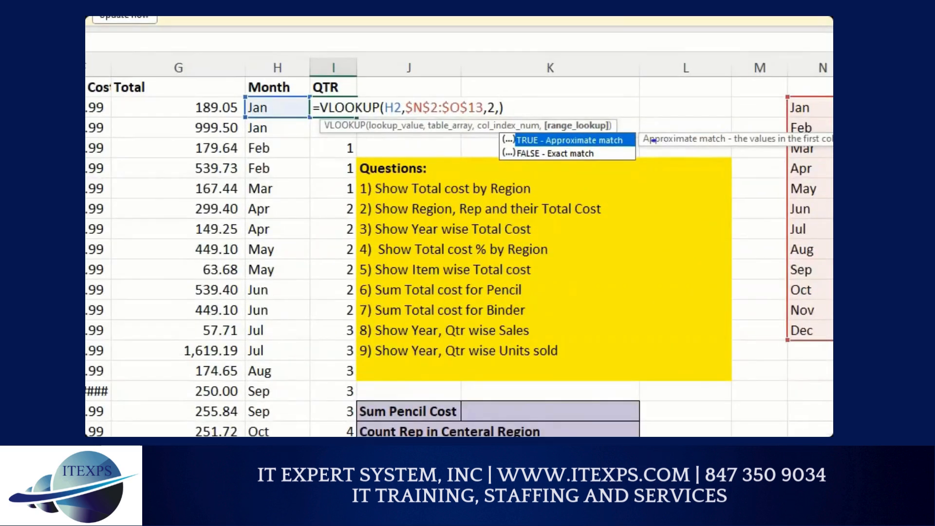
left_click_drag(664, 92, 662, 94)
mouse_move(667, 127)
left_mouse_down()
mouse_move(699, 152)
mouse_move(699, 139)
left_mouse_up()
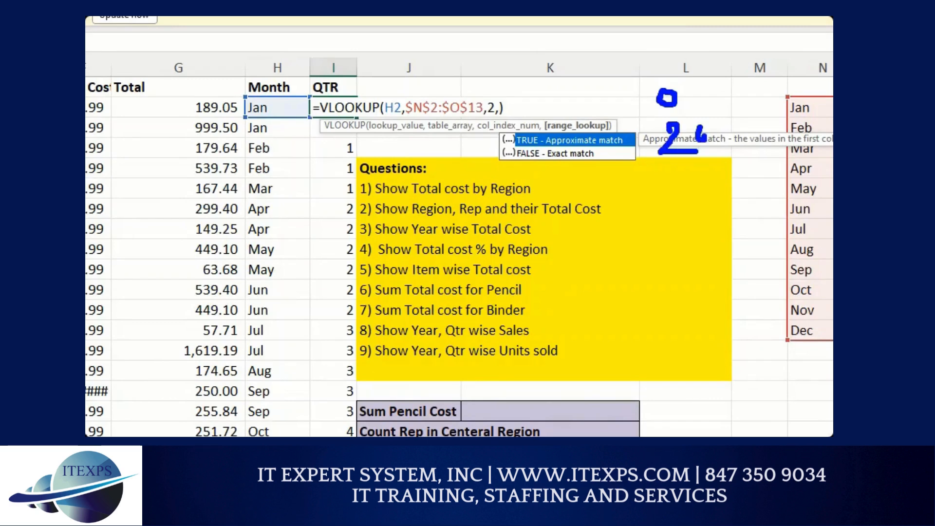
mouse_move(684, 91)
left_mouse_down()
mouse_move(734, 112)
mouse_move(701, 112)
left_mouse_up()
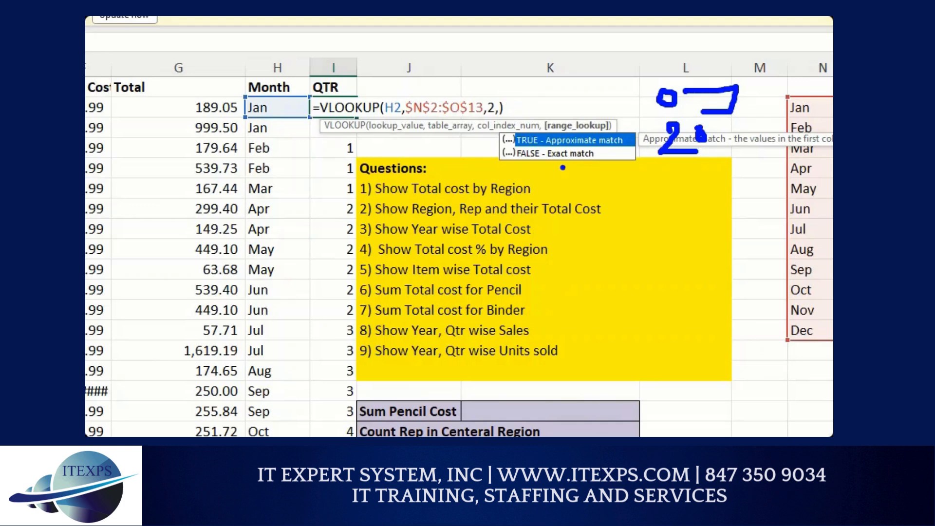
left_click_drag(833, 184, 792, 184)
left_click_drag(784, 250, 833, 250)
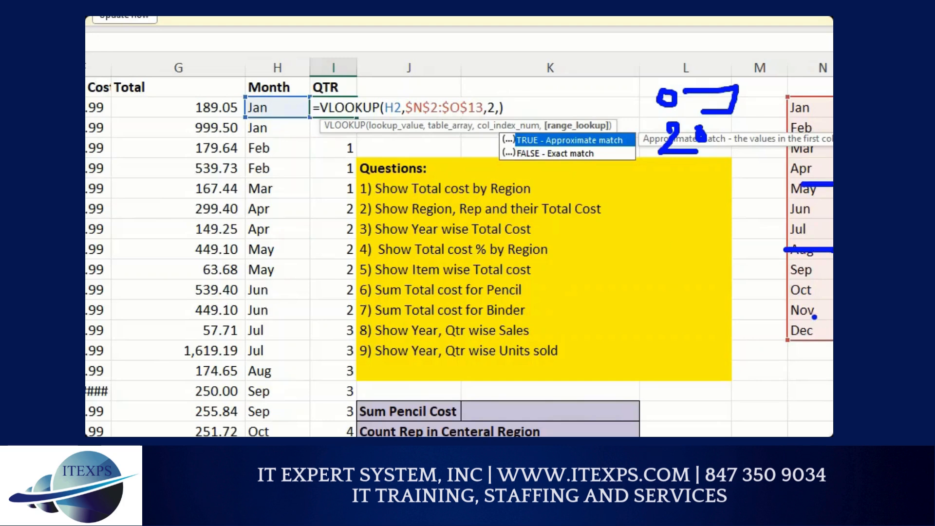
left_click_drag(794, 310, 833, 310)
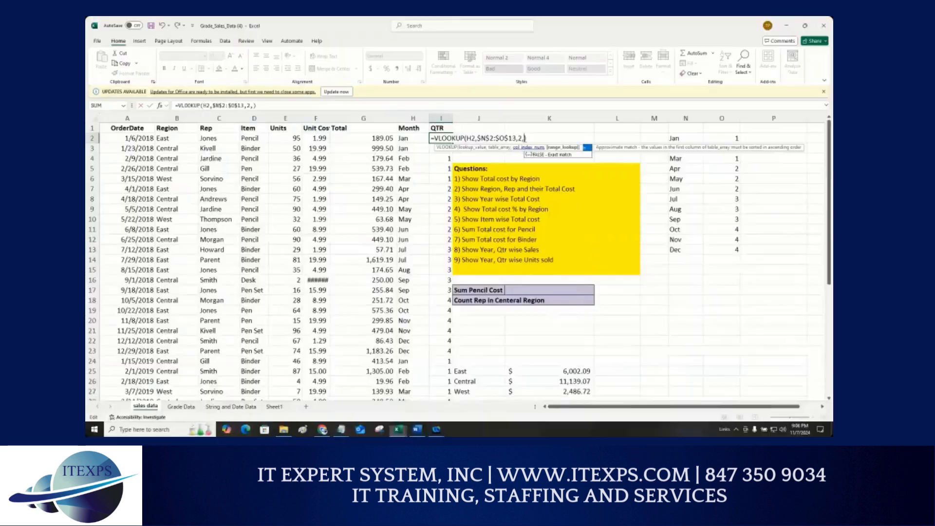
type("false")
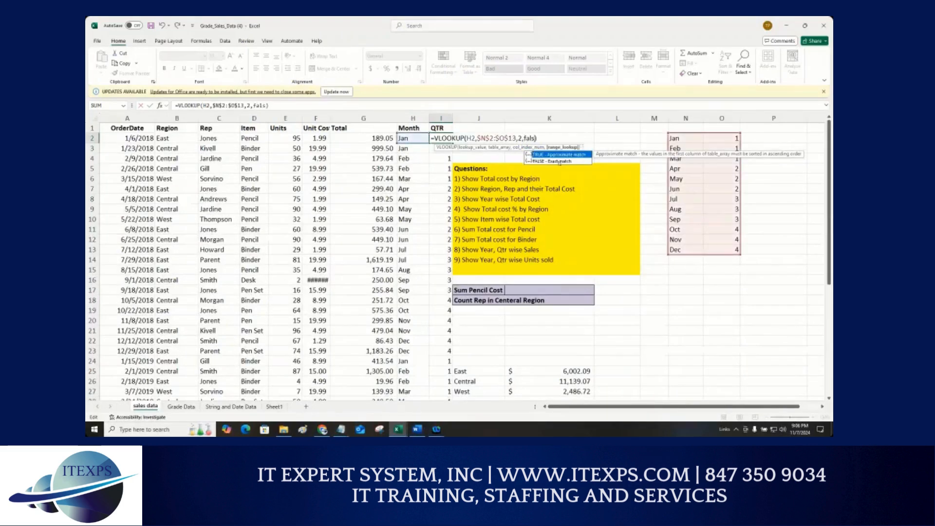
key("Return")
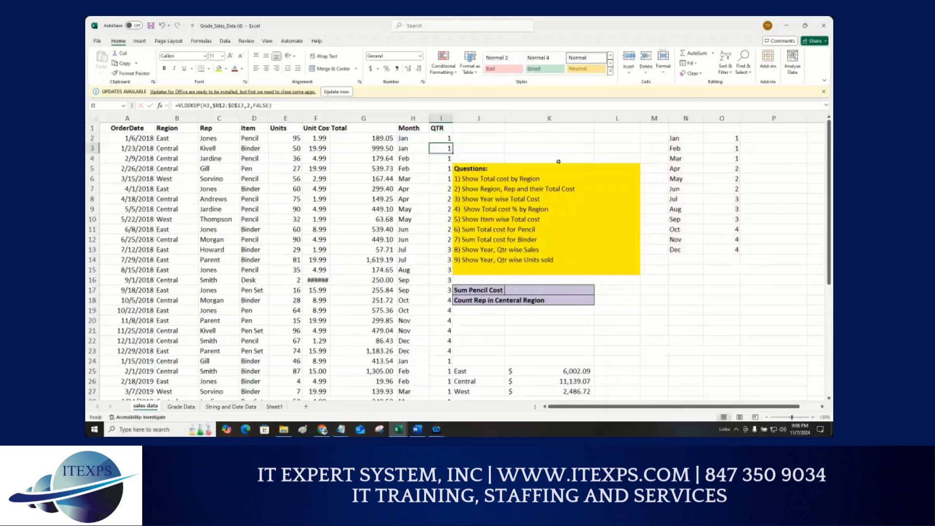
Step: Fill the I2 VLOOKUP formula down the whole QTR column
left_click(445, 139)
double_click(448, 139)
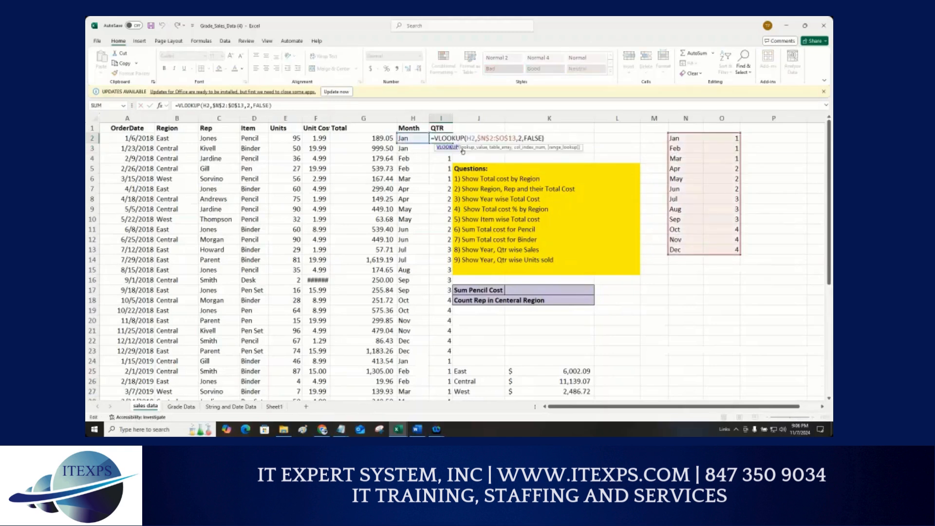
key("Escape")
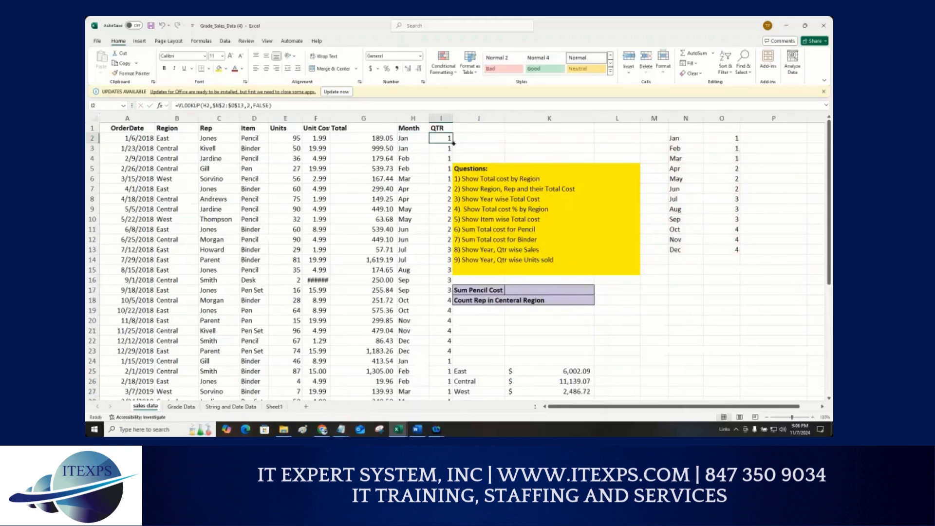
double_click(453, 143)
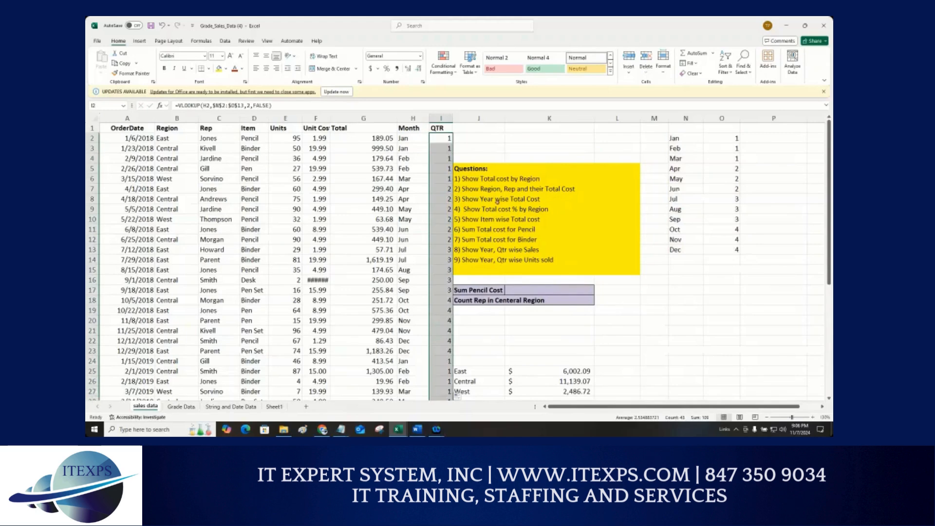
scroll(497, 200, "down", 7)
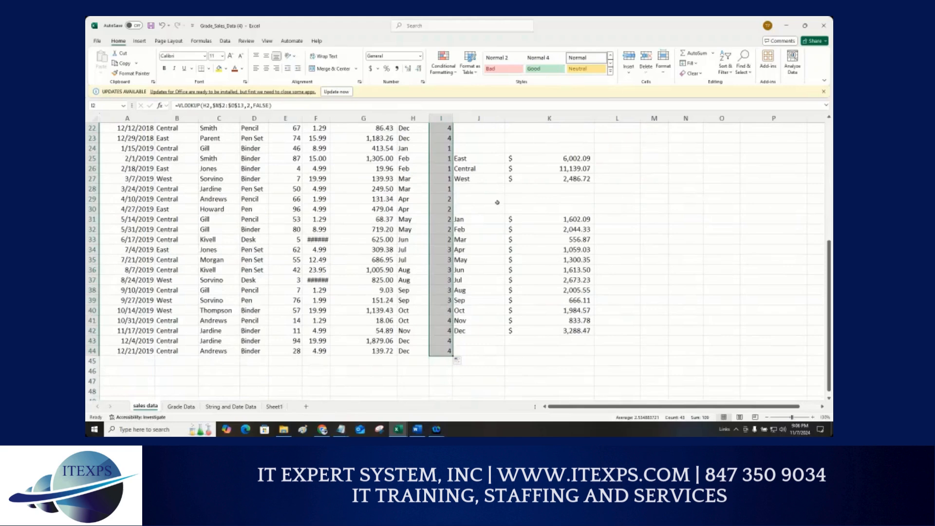
scroll(497, 203, "up", 6)
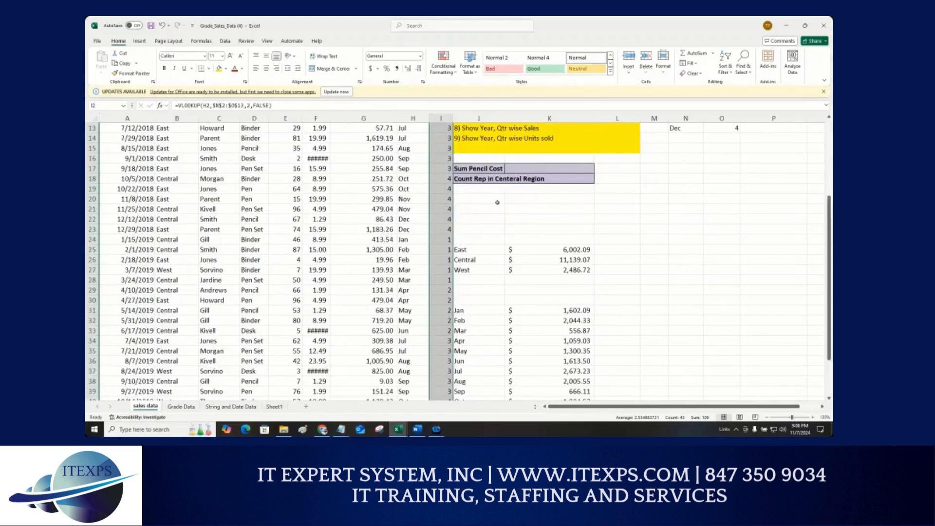
scroll(497, 202, "up", 1)
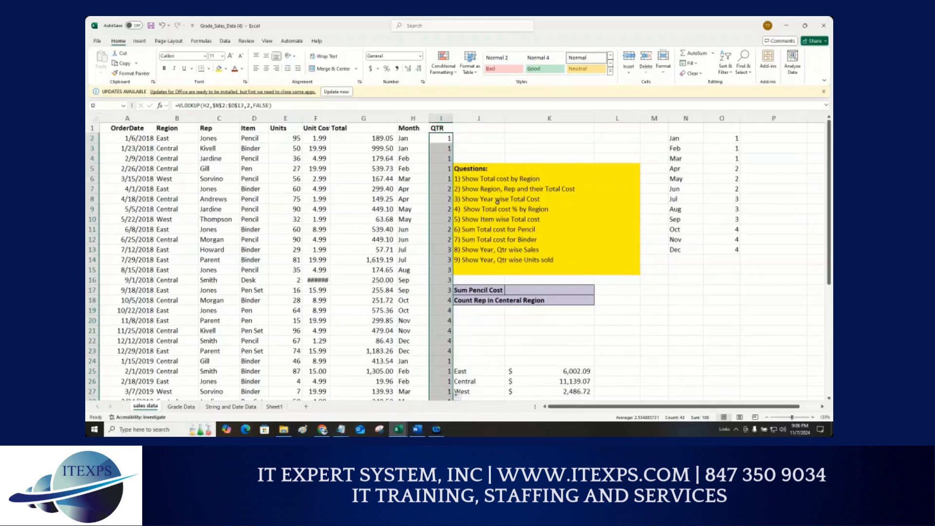
Step: Review the VLOOKUP formula in I2 against the quarter numbers in column I and the lookup table
left_click(447, 139)
double_click(447, 139)
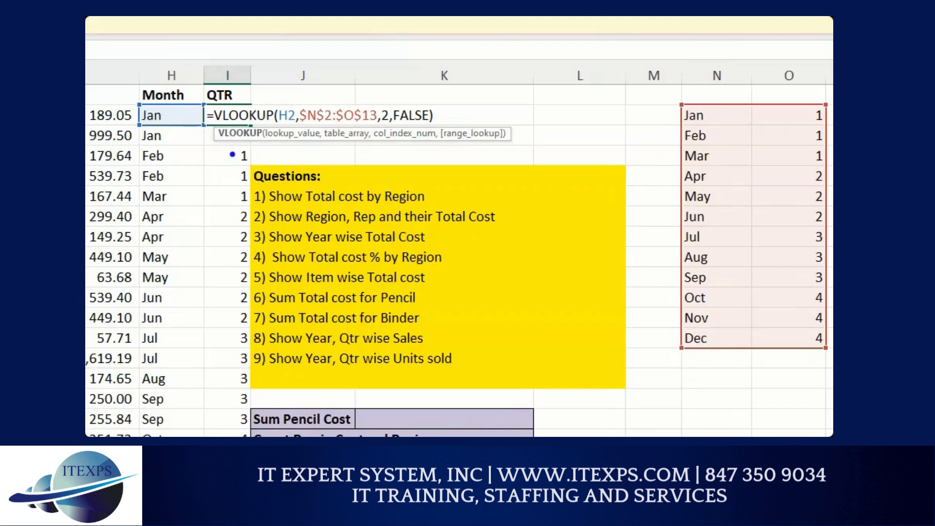
left_click_drag(233, 154, 229, 258)
left_click_drag(225, 302, 228, 341)
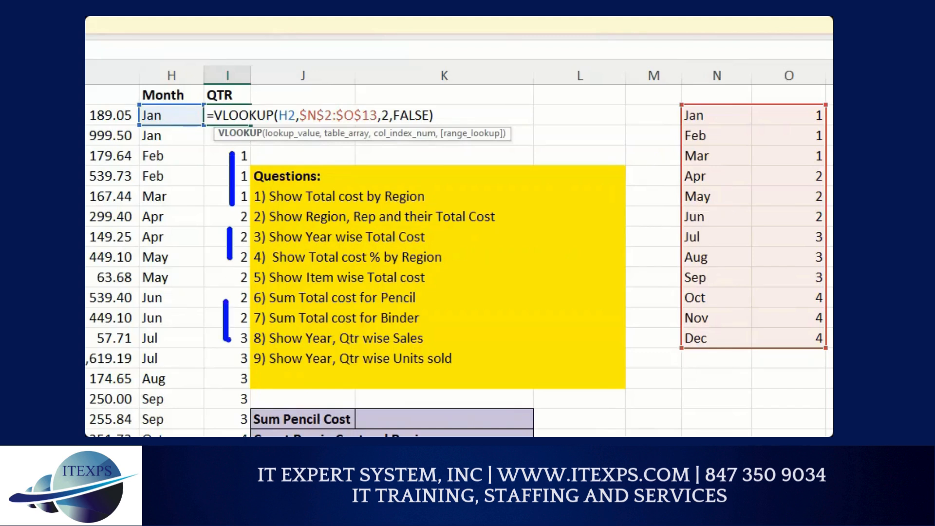
key("Escape")
key("Escape")
Step: Insert a new column J beside QTR and give it the header QTR Name
left_click(471, 118)
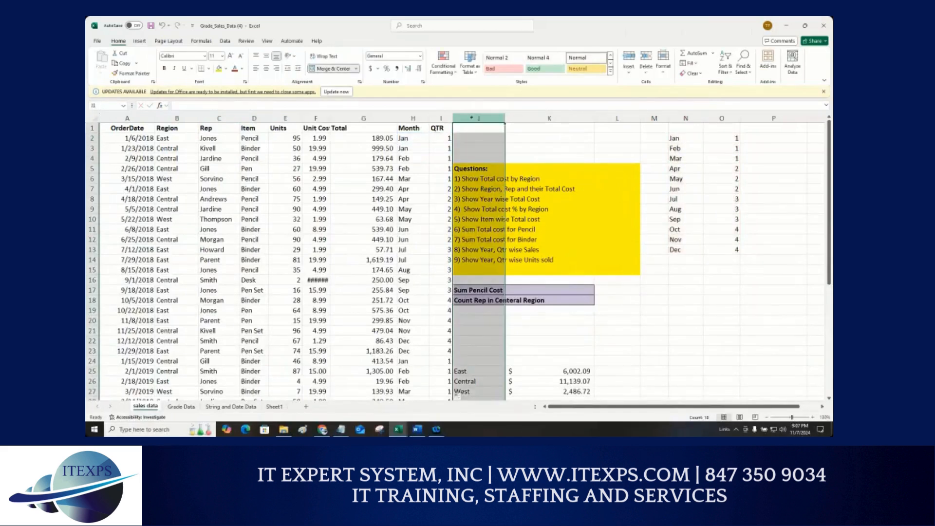
right_click(471, 118)
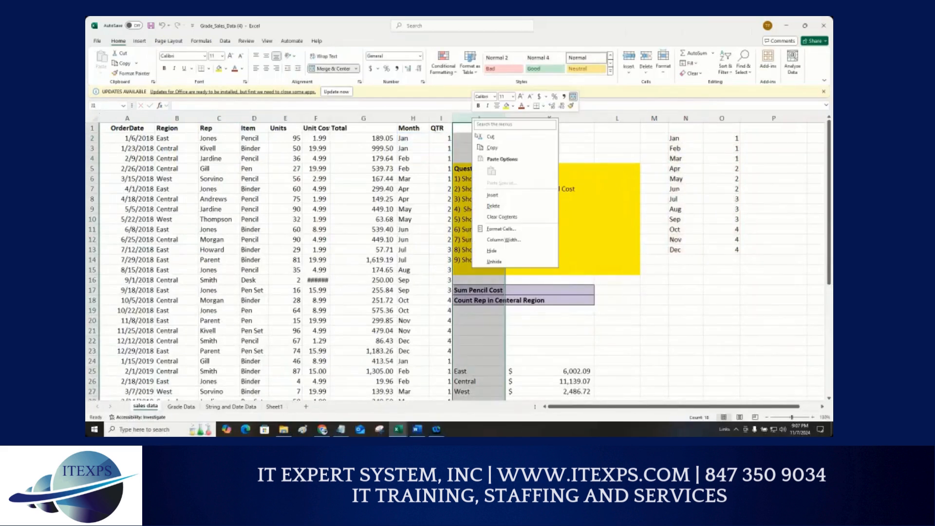
left_click(492, 195)
left_click(464, 131)
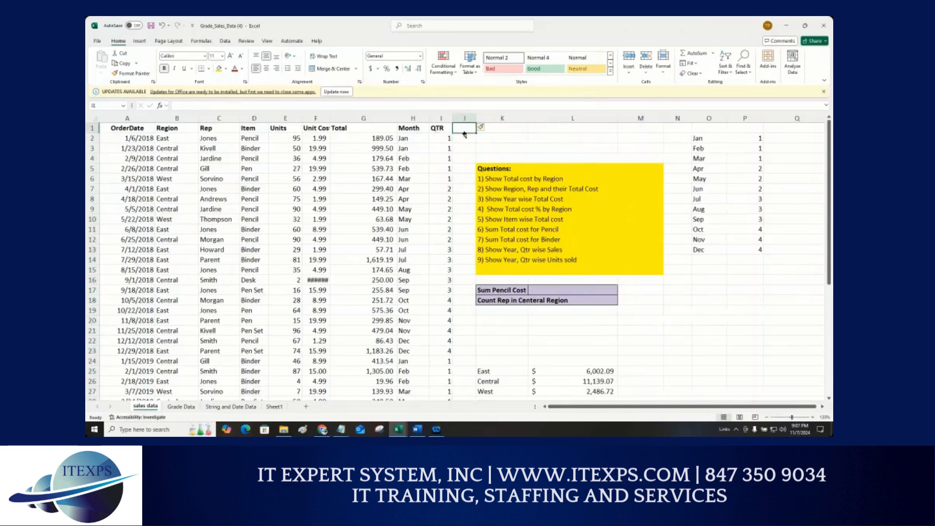
type("QTR")
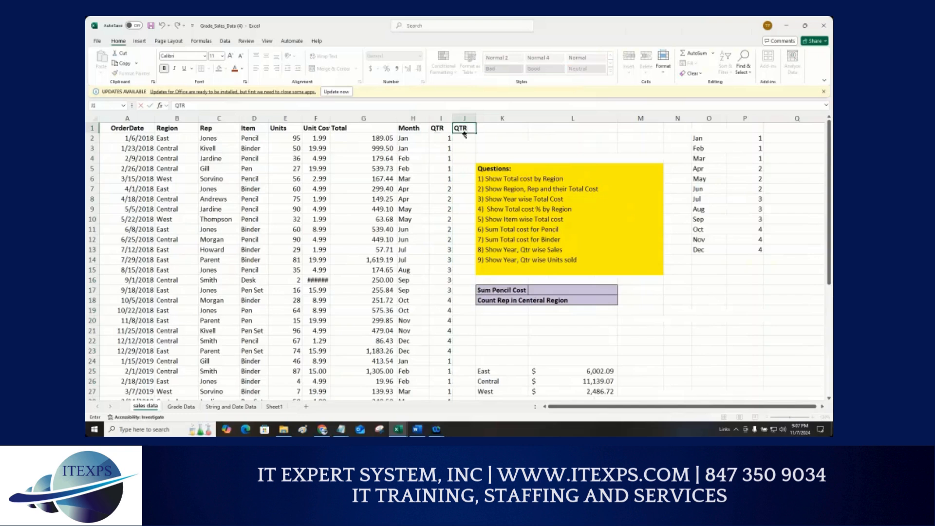
type(" Name")
key("Return")
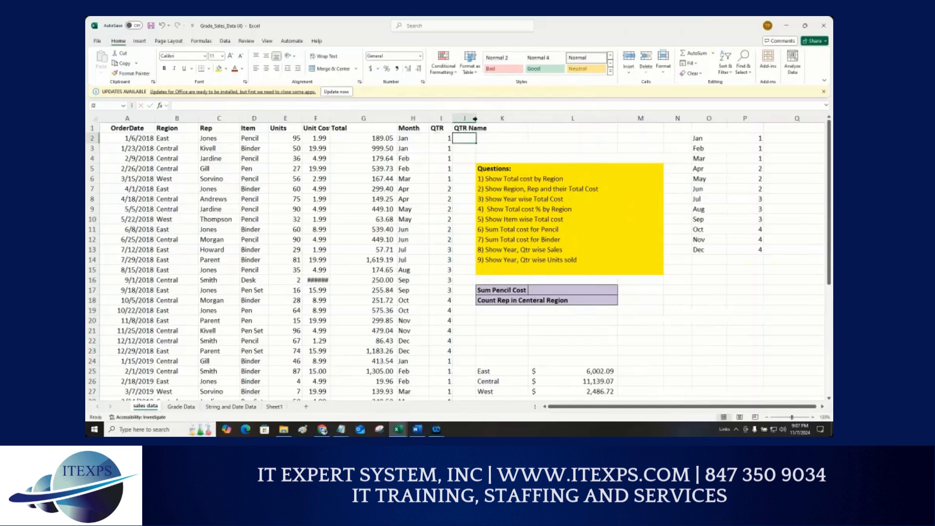
Step: Widen column J to fit the QTR Name header
left_click_drag(474, 118, 486, 118)
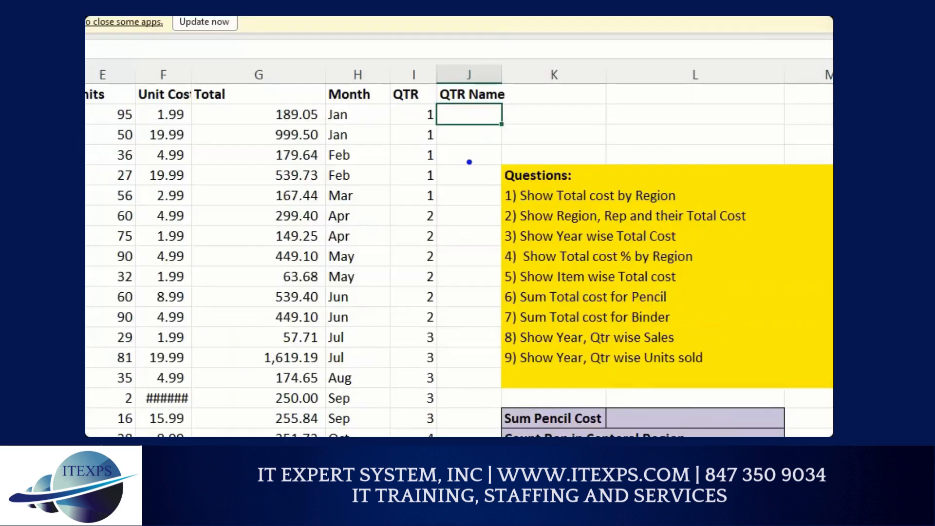
left_click_drag(443, 131, 441, 173)
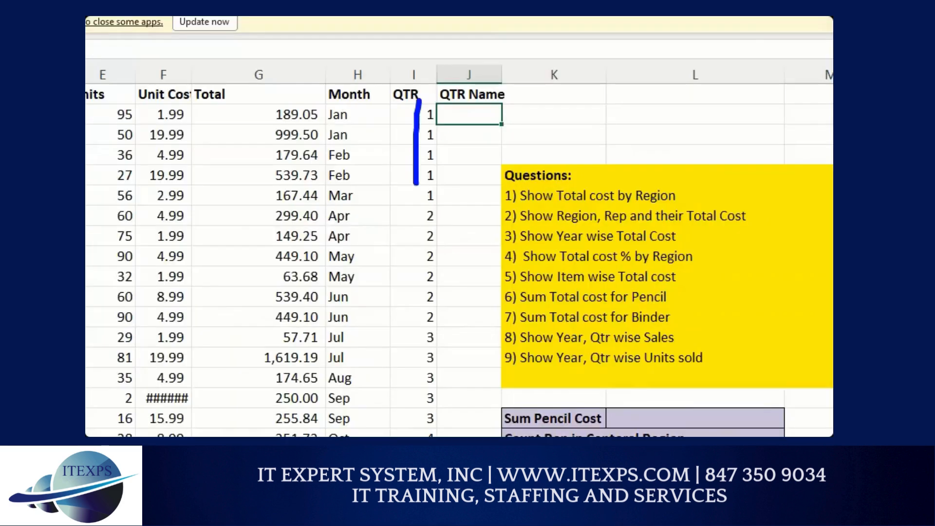
mouse_move(506, 133)
left_mouse_down()
mouse_move(545, 140)
mouse_move(549, 150)
left_mouse_up()
mouse_move(569, 87)
left_mouse_down()
mouse_move(571, 126)
mouse_move(573, 104)
mouse_move(609, 124)
left_mouse_up()
left_click_drag(624, 99, 631, 142)
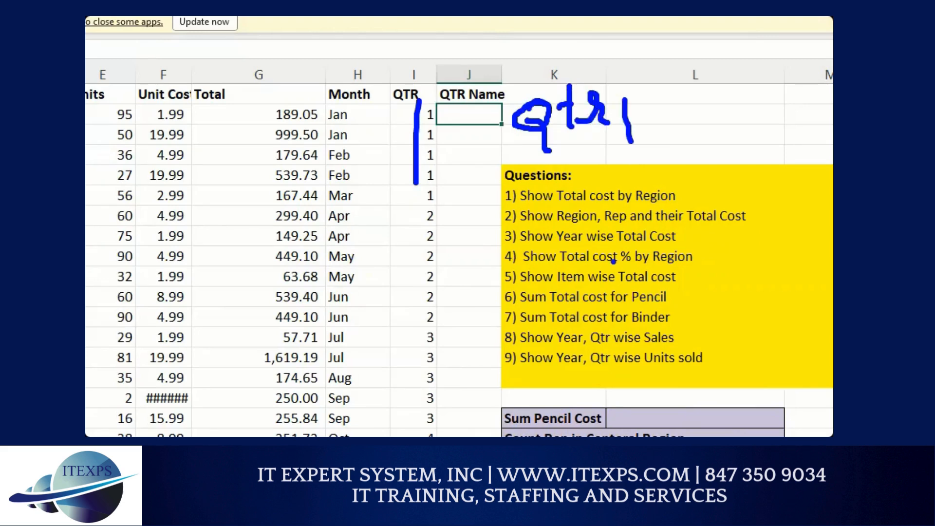
mouse_move(603, 77)
left_mouse_down()
mouse_move(507, 76)
mouse_move(518, 158)
mouse_move(604, 72)
left_mouse_up()
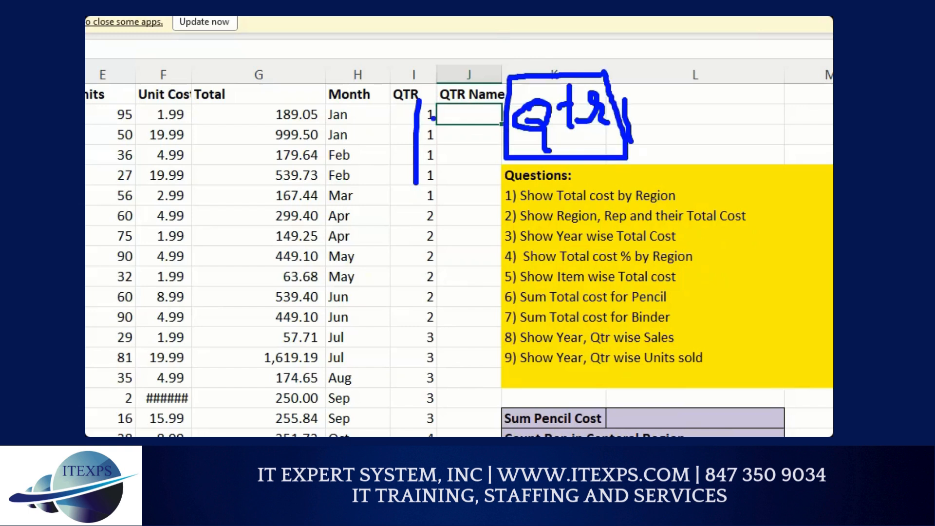
mouse_move(417, 109)
left_mouse_down()
mouse_move(422, 104)
mouse_move(434, 125)
left_mouse_up()
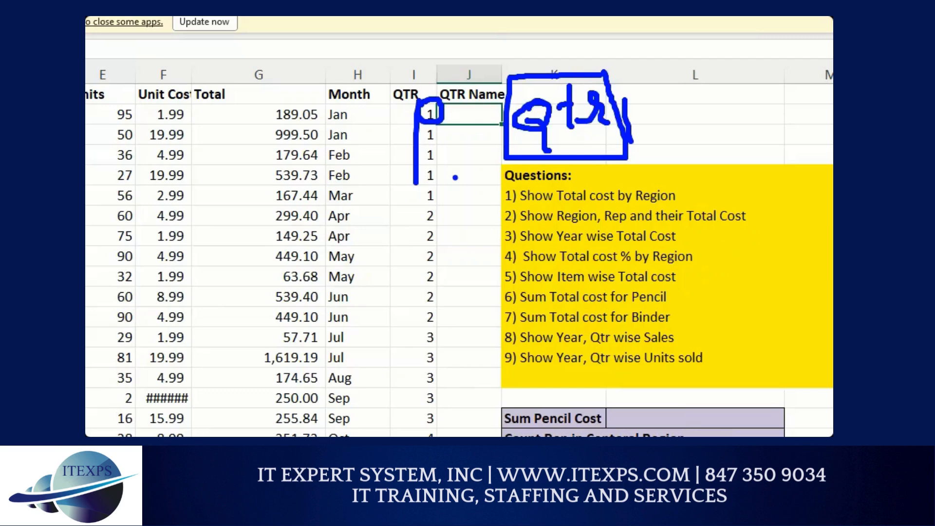
key("Escape")
Step: Enter =CONCAT("Qtr",I2) in J2 and fill it down the QTR Name column
type("=")
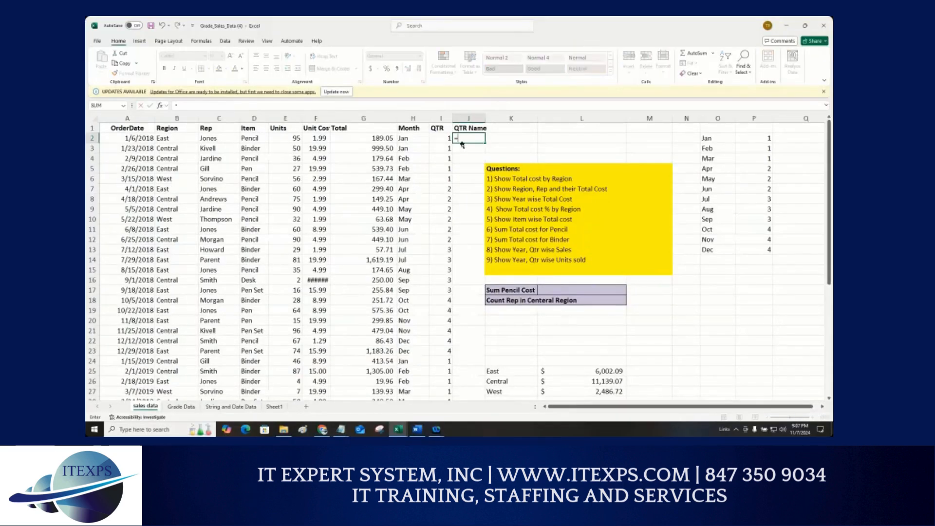
type("CONCAT(")
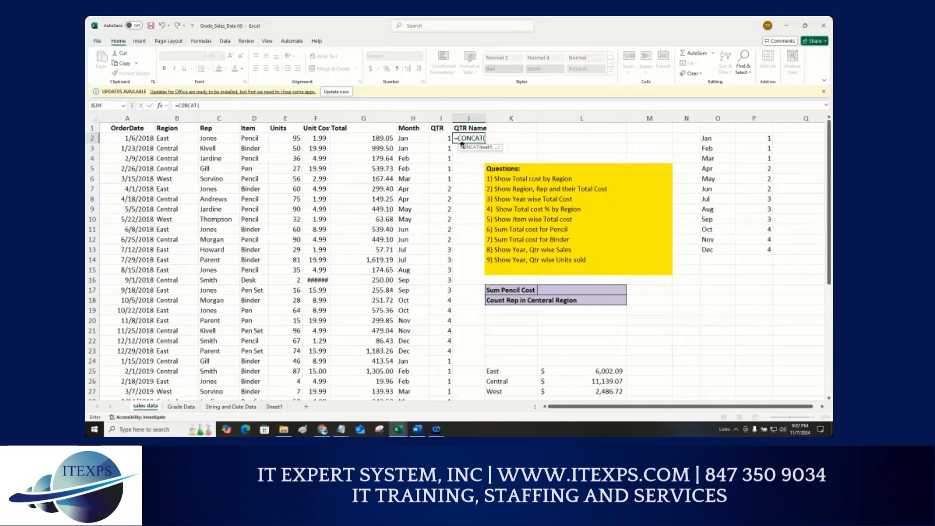
type("\"Qtr\",")
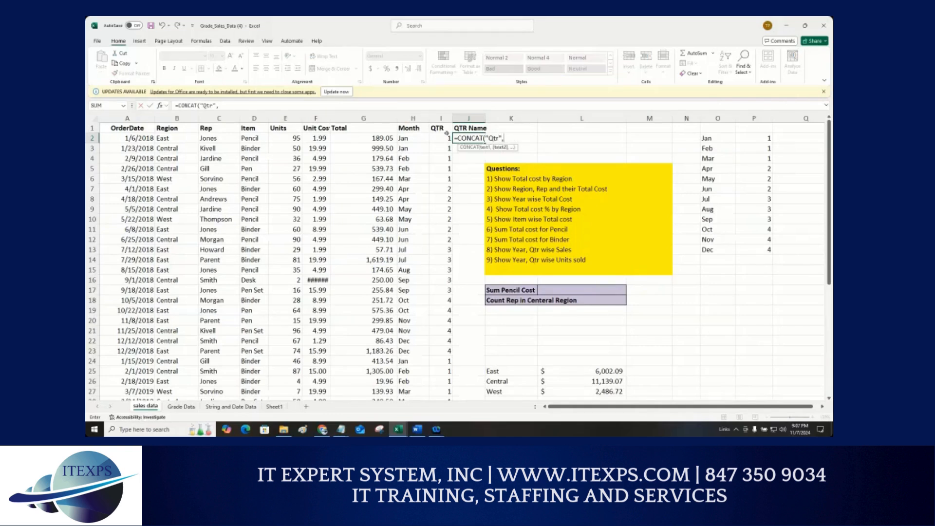
left_click(437, 137)
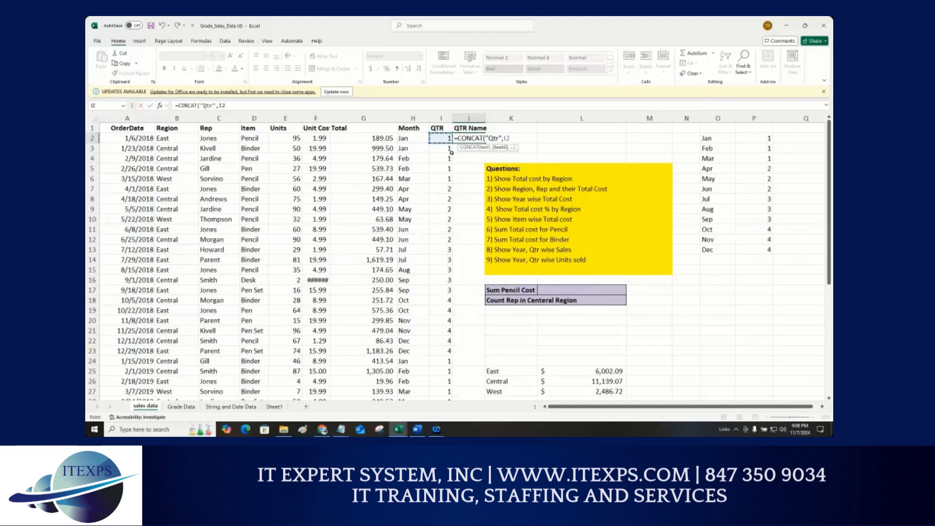
type(")")
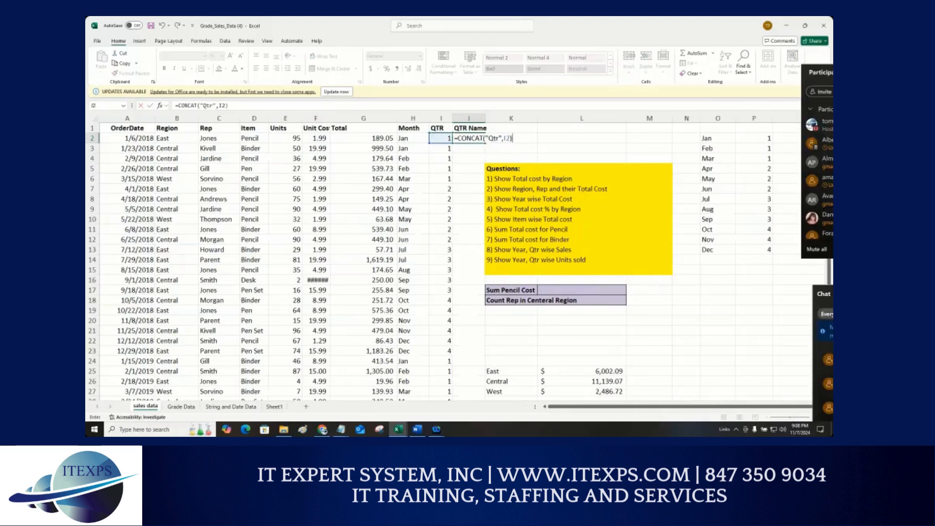
key("ctrl+1")
left_click(452, 152)
mouse_move(546, 157)
left_mouse_down()
mouse_move(552, 169)
mouse_move(558, 161)
left_mouse_up()
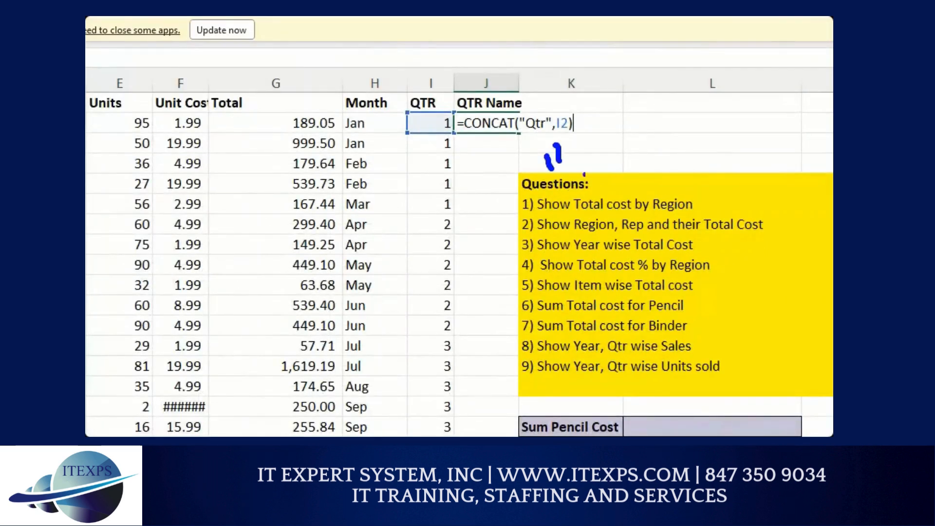
mouse_move(611, 149)
left_mouse_down()
mouse_move(589, 168)
mouse_move(616, 151)
mouse_move(631, 207)
left_mouse_up()
mouse_move(638, 127)
left_mouse_down()
mouse_move(641, 195)
mouse_move(664, 129)
mouse_move(674, 168)
left_mouse_up()
mouse_move(681, 97)
left_mouse_down()
mouse_move(684, 127)
mouse_move(698, 126)
left_mouse_up()
mouse_move(702, 153)
left_mouse_down()
mouse_move(715, 169)
mouse_move(703, 183)
left_mouse_up()
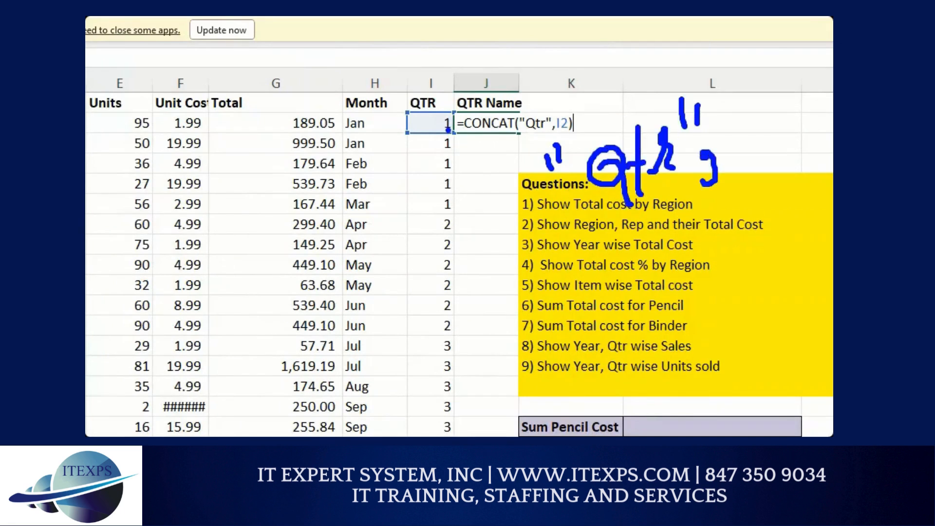
mouse_move(448, 130)
left_mouse_down()
mouse_move(574, 254)
mouse_move(730, 204)
mouse_move(735, 170)
left_mouse_up()
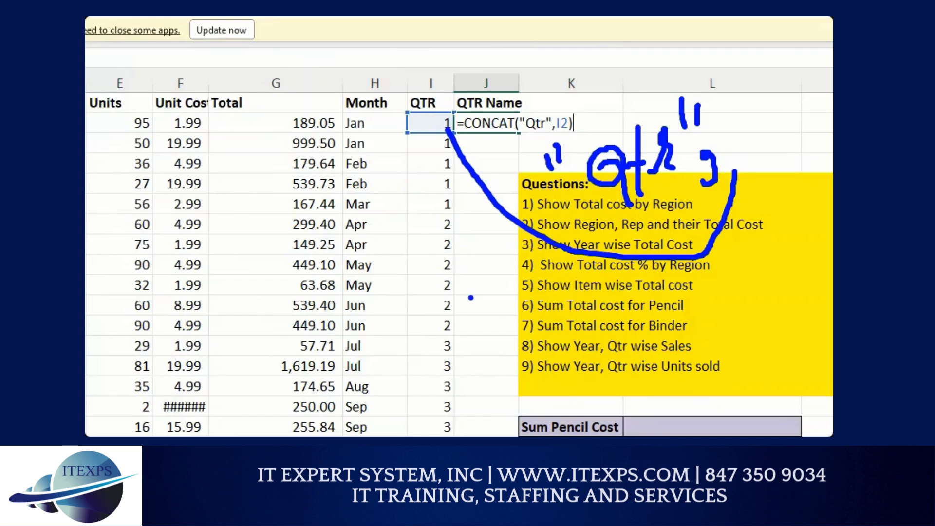
key("Escape")
key("Return")
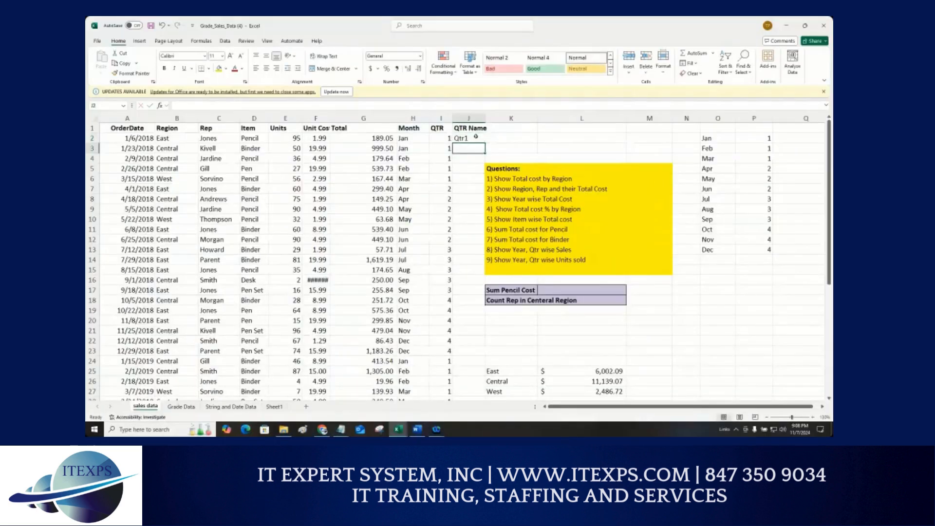
left_click(475, 138)
double_click(485, 143)
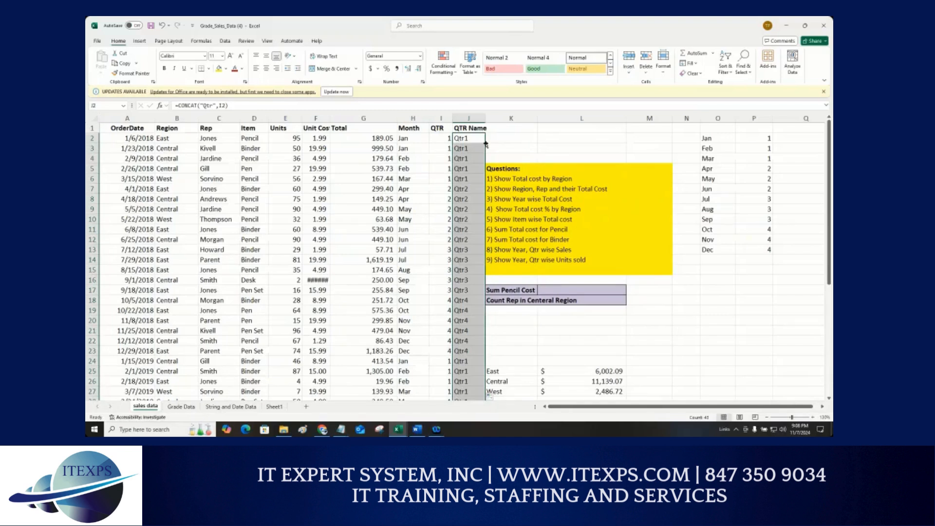
Step: Enter the quarter labels Qtr1, Qtr2, Qtr3 and Qtr4 in cells N20 to N23
double_click(464, 140)
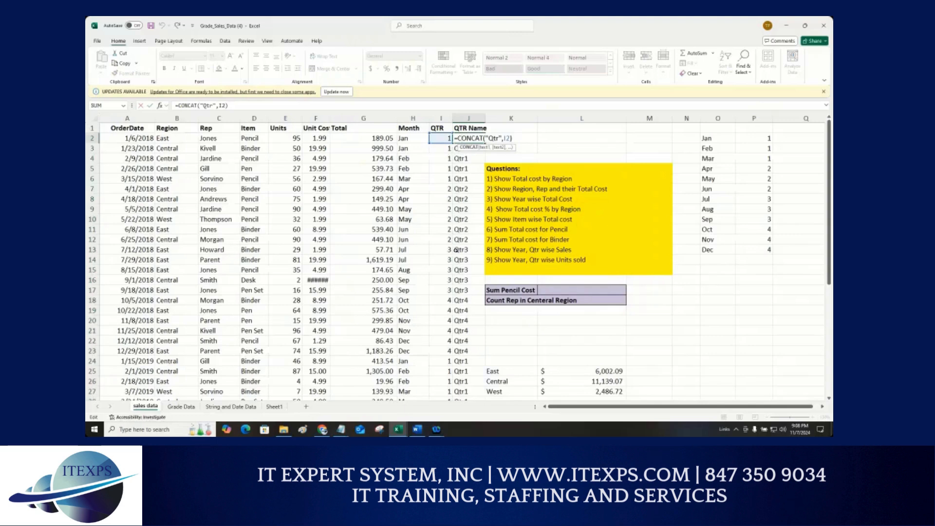
left_click(690, 319)
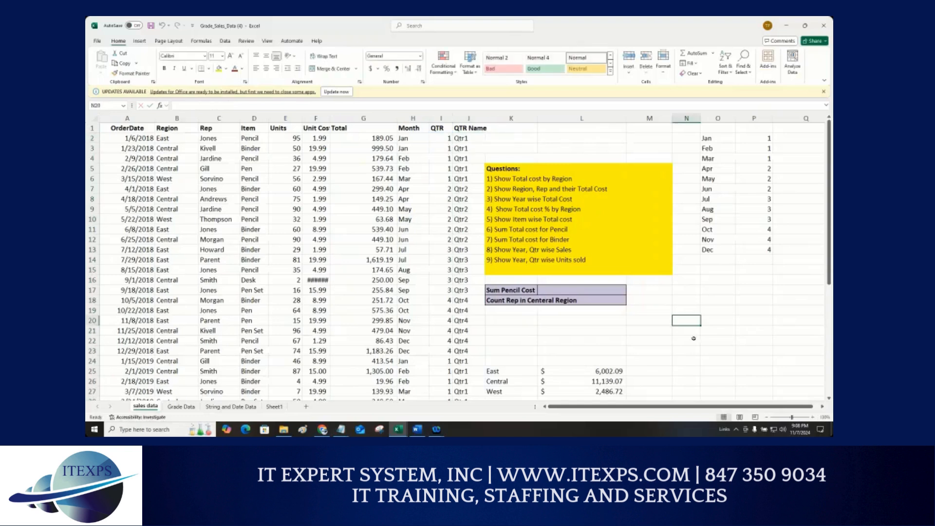
type("=")
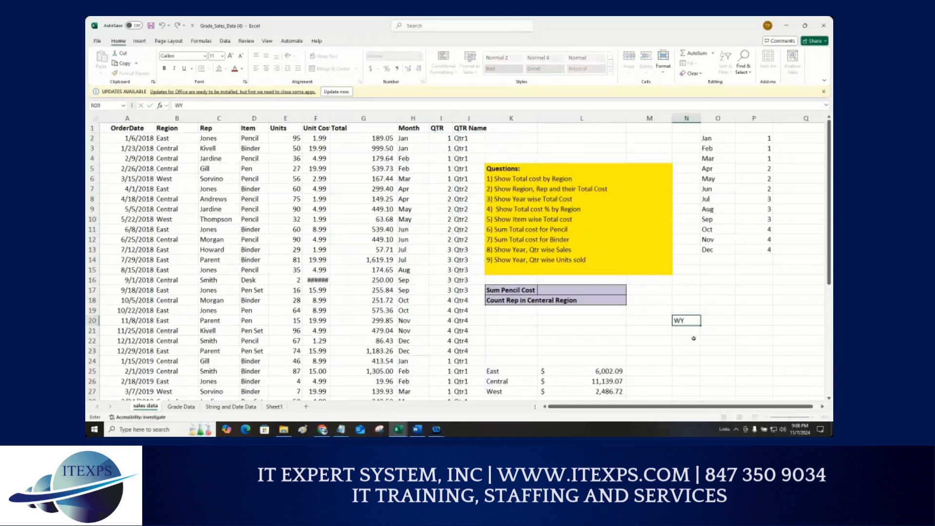
type("QT")
key("BackSpace")
type("tr1")
key("Return")
type("Qtr1")
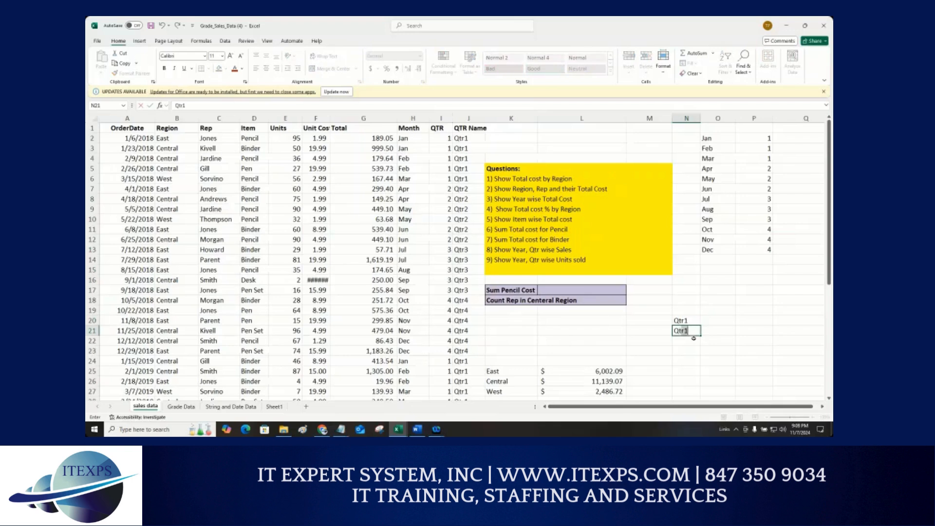
key("BackSpace")
type("2")
key("Return")
type("T")
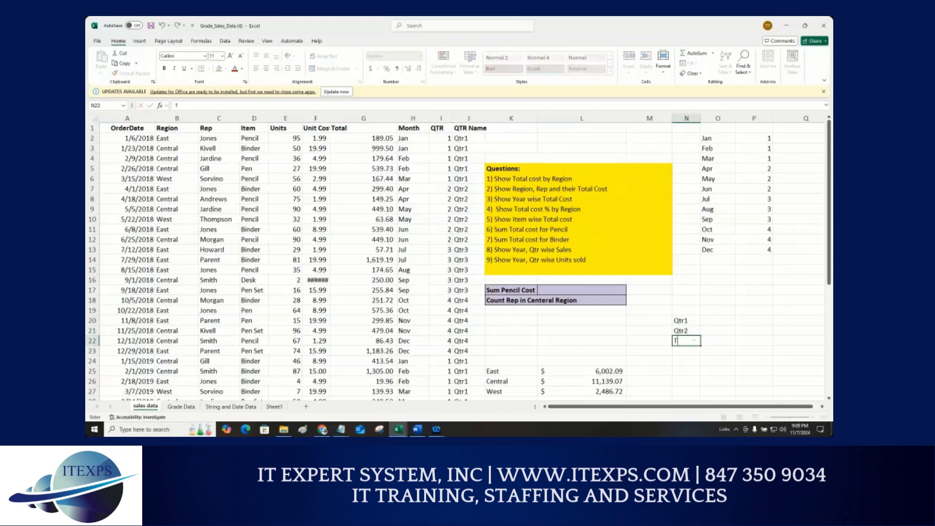
type("Qtr3")
key("Return")
type("Q")
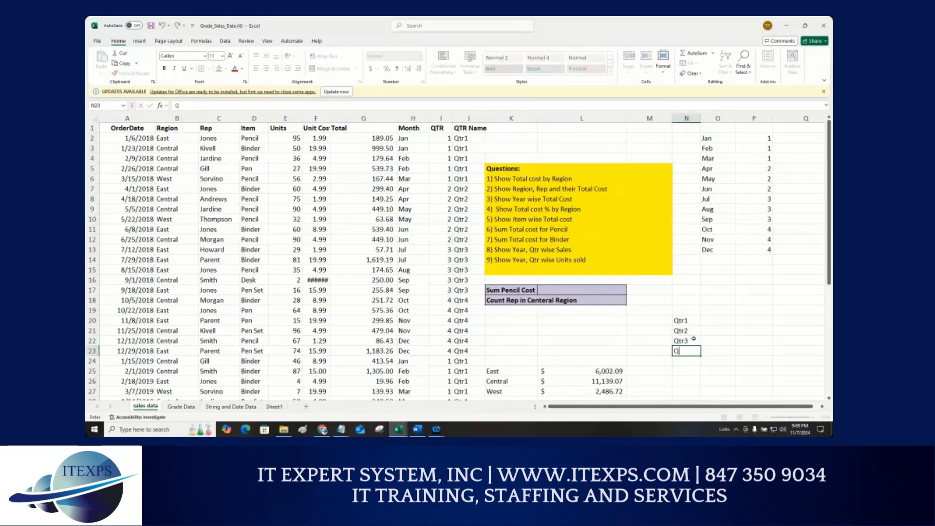
type("tr4")
Step: Enter =SUMIF($J$2:$J$44,N20,$G$2:$G$44) in O20 to total cost for the first quarter
key("Up")
key("Up")
key("Up")
key("Right")
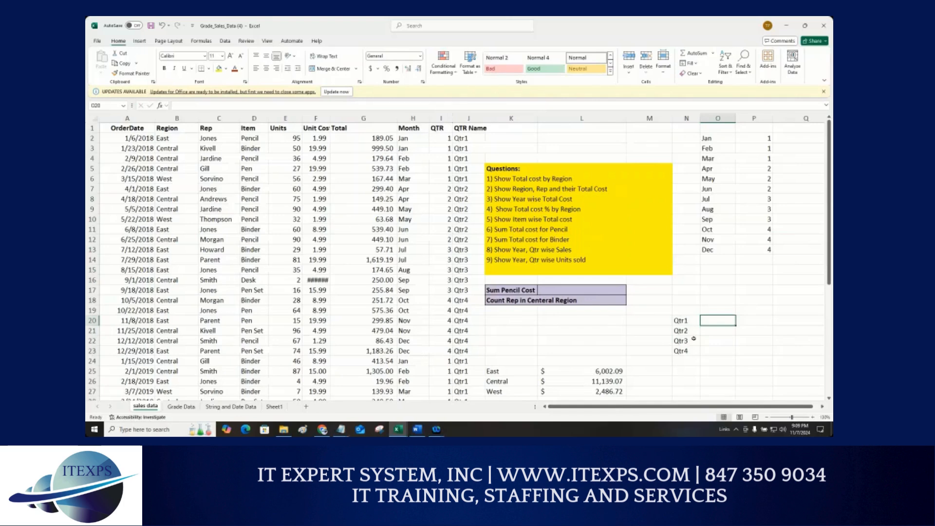
type("=")
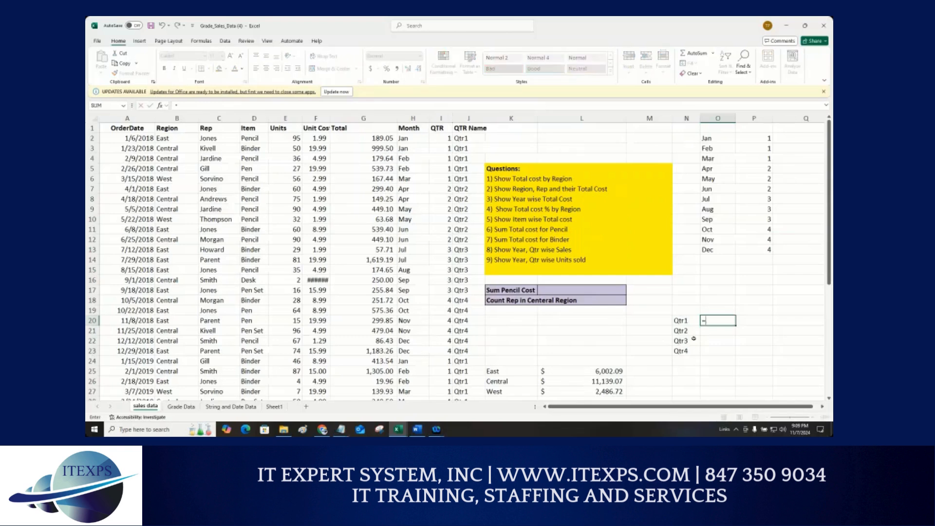
type("SUMIF(")
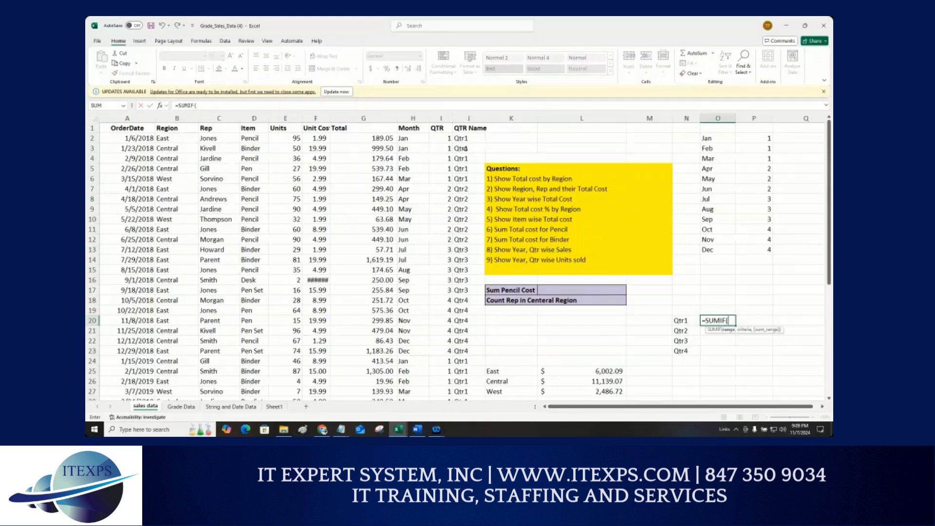
left_click_drag(461, 138, 478, 377)
key("F4")
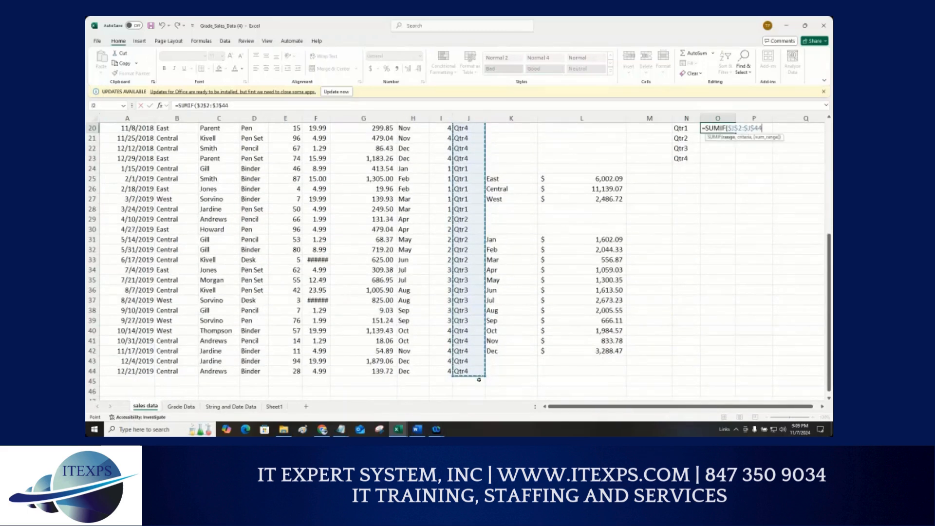
type(",")
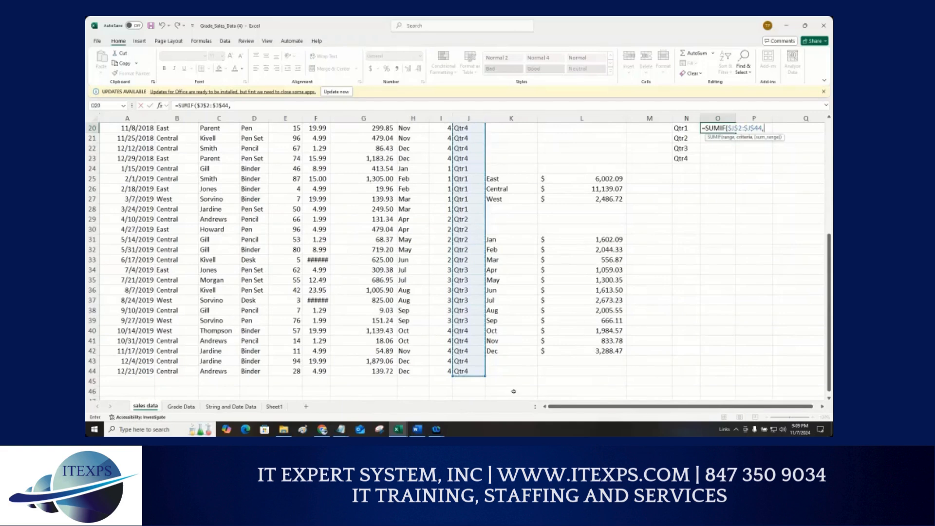
left_click(679, 130)
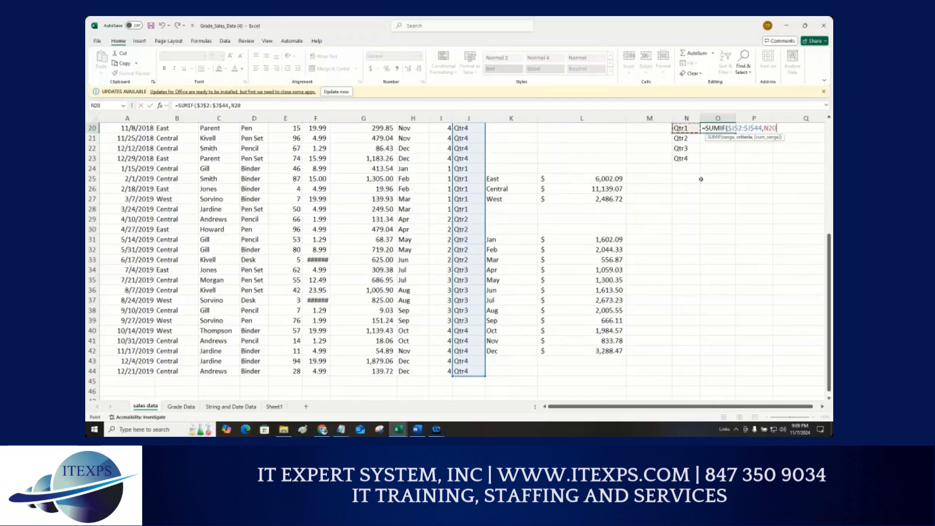
scroll(700, 179, "up", 3)
type(",")
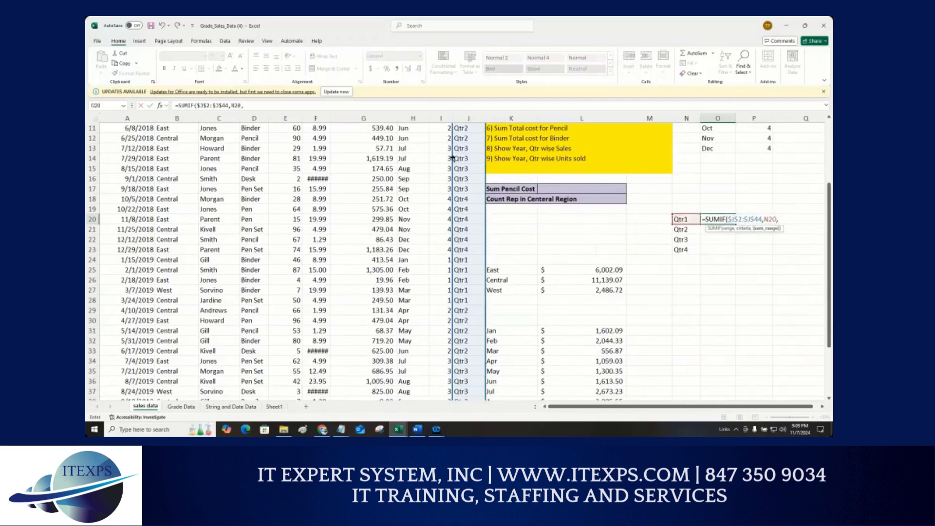
scroll(452, 158, "up", 3)
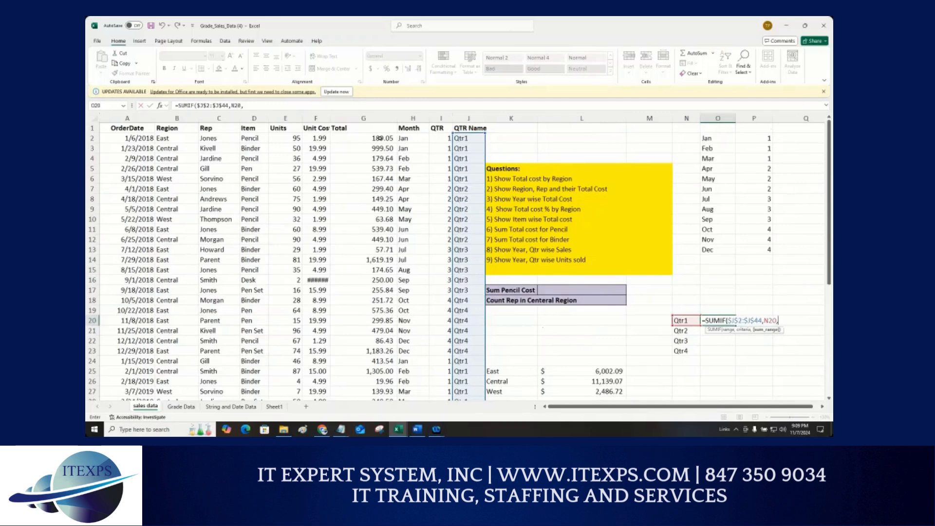
left_click_drag(380, 138, 395, 328)
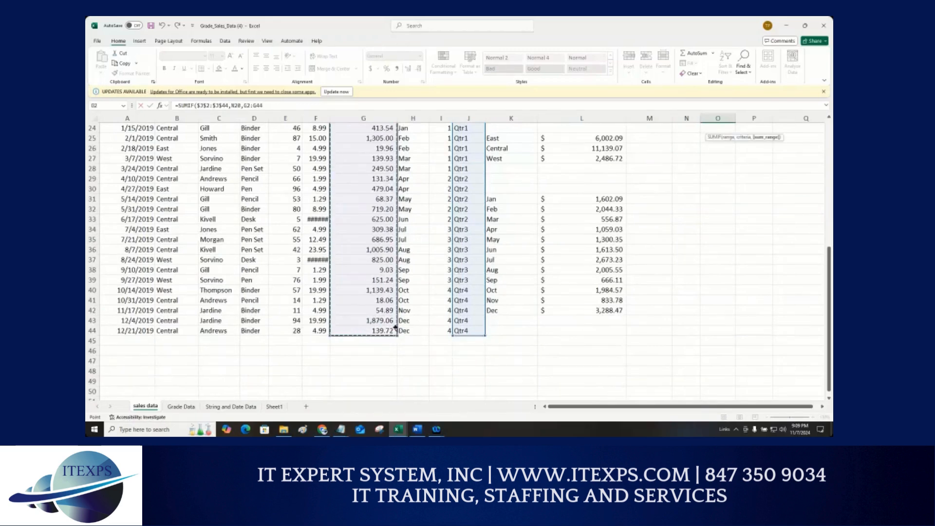
key("F4")
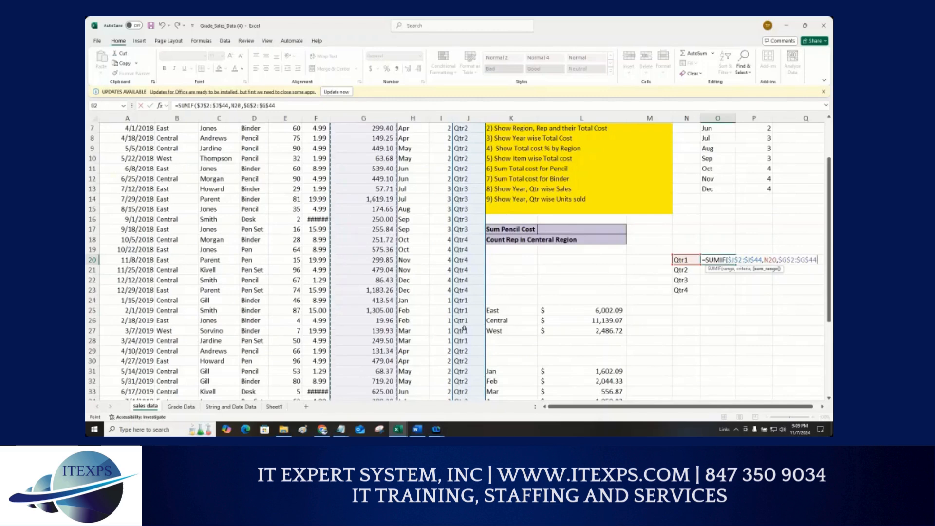
type(")")
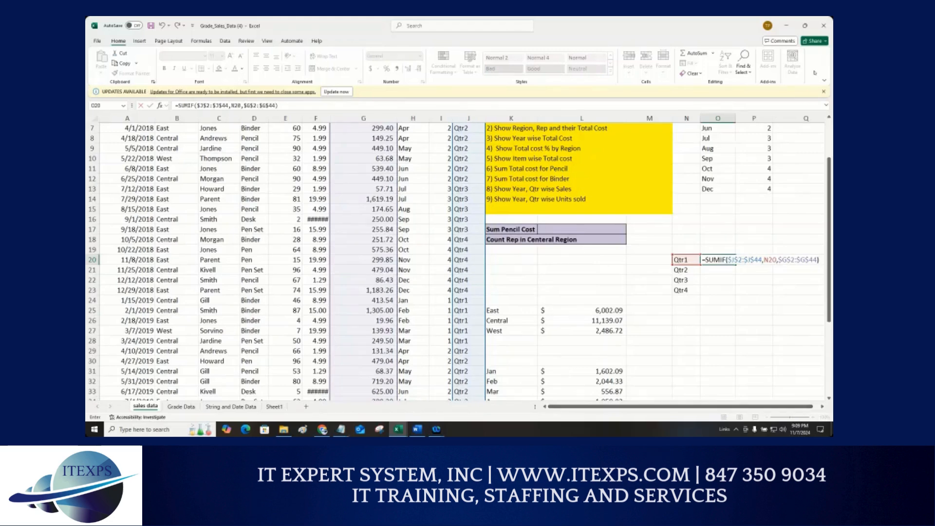
left_click(817, 257)
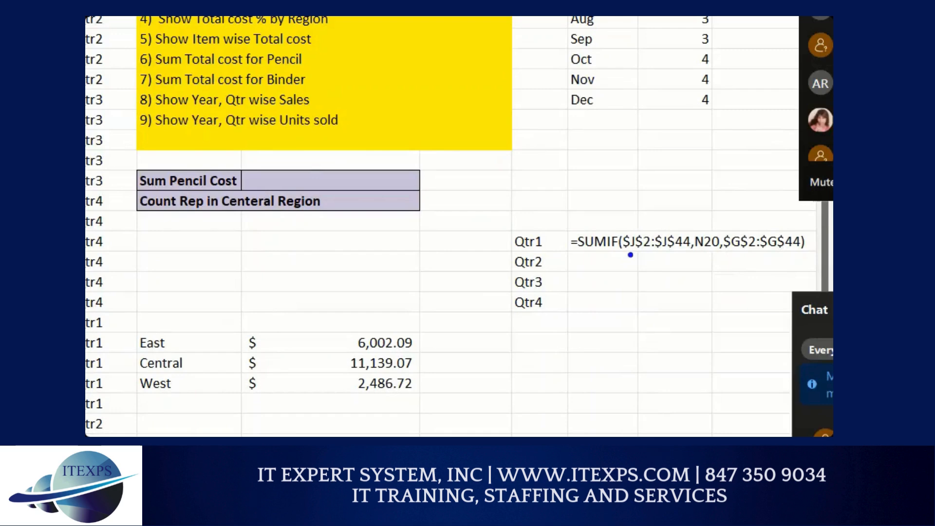
left_click_drag(730, 266, 761, 266)
mouse_move(658, 216)
left_mouse_down()
mouse_move(671, 217)
mouse_move(707, 265)
mouse_move(560, 261)
mouse_move(545, 236)
left_mouse_up()
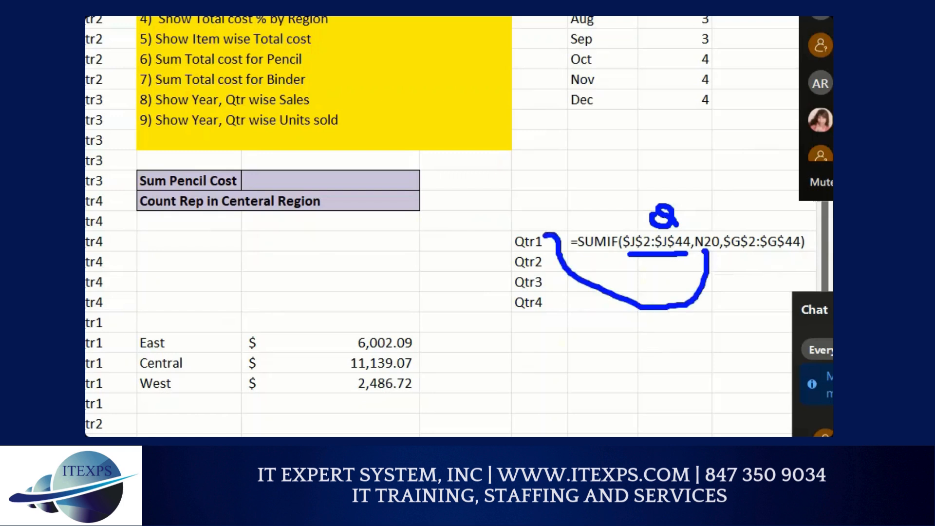
left_click_drag(730, 251, 799, 252)
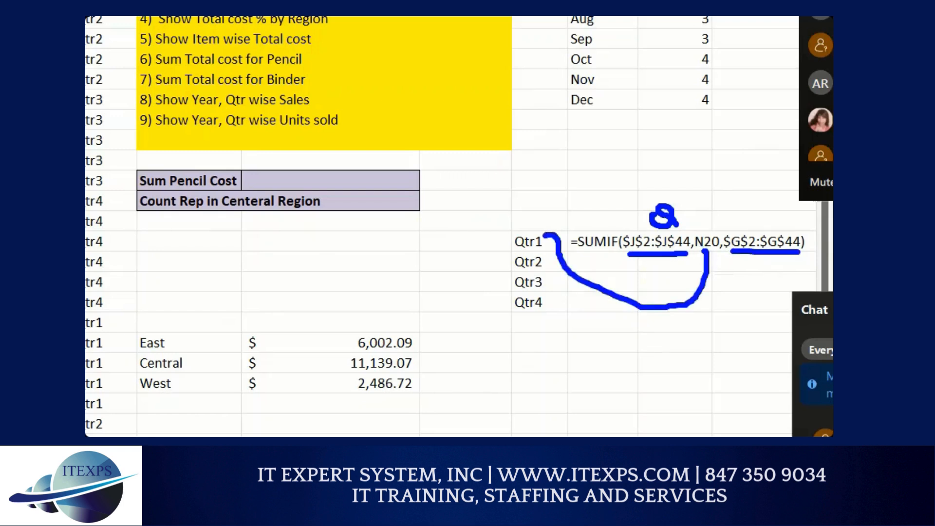
mouse_move(742, 196)
left_mouse_down()
mouse_move(743, 219)
mouse_move(759, 194)
mouse_move(774, 225)
left_mouse_up()
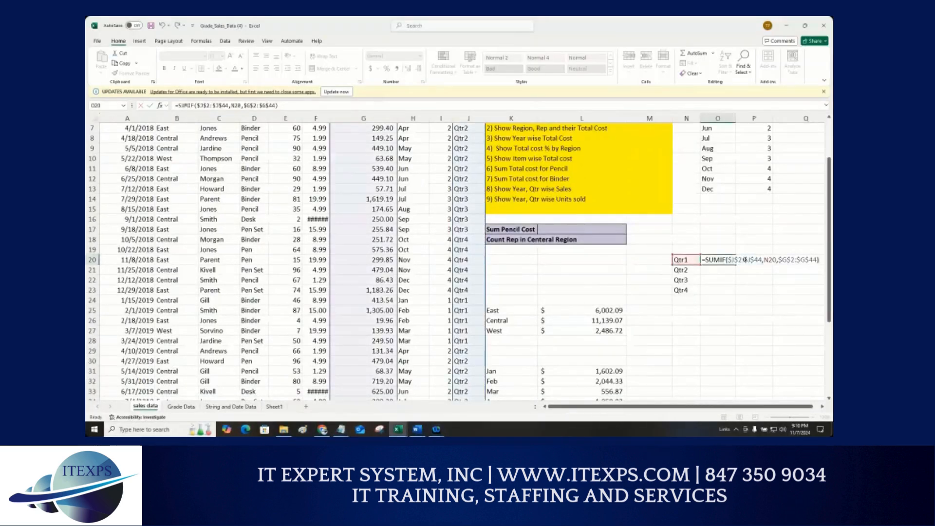
key("Return")
Step: Apply Accounting format to O20, widen column O, and fill the formula down to O23
left_click(731, 262)
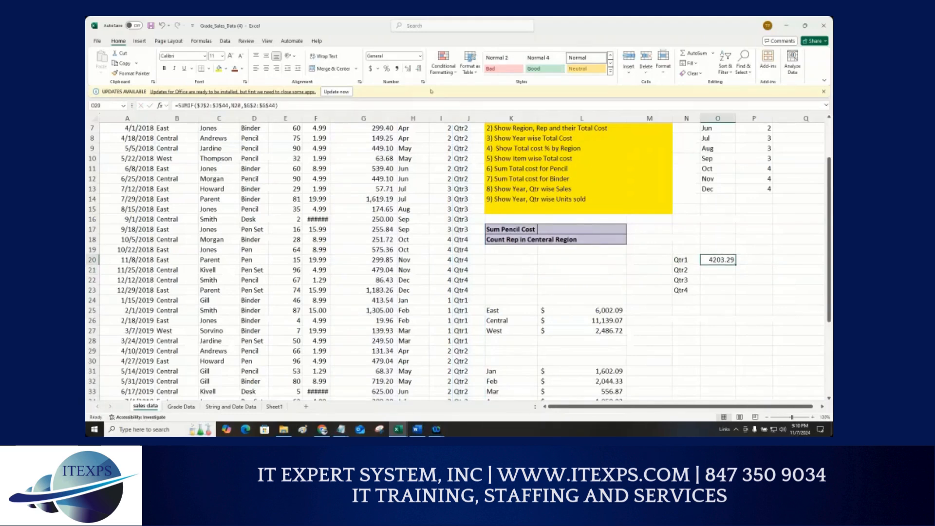
left_click(371, 68)
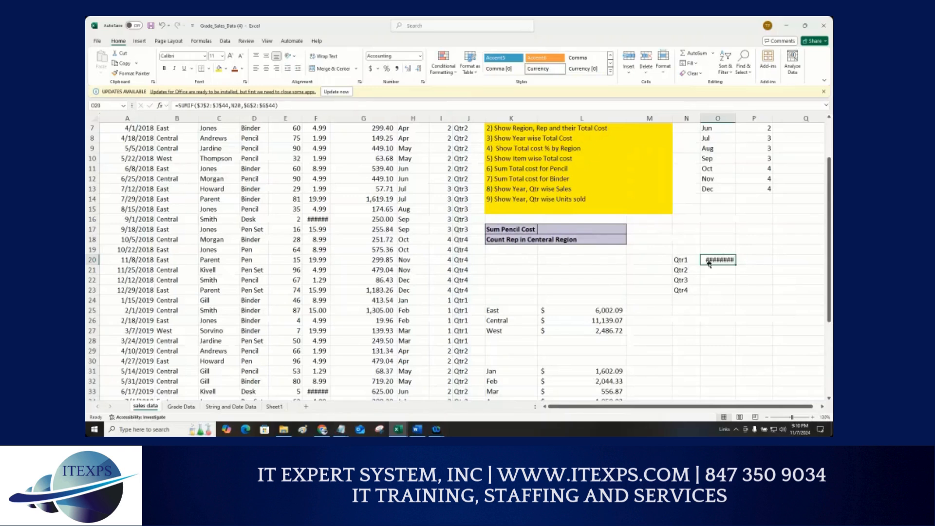
left_click_drag(734, 118, 749, 119)
left_click_drag(749, 264, 744, 298)
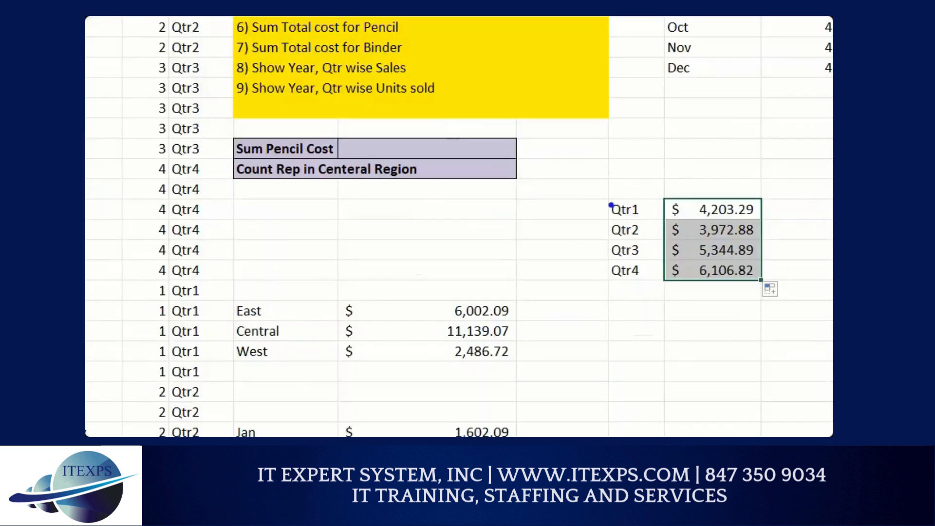
mouse_move(655, 250)
left_mouse_down()
mouse_move(662, 237)
mouse_move(769, 271)
mouse_move(673, 301)
left_mouse_up()
left_click_drag(611, 294, 581, 179)
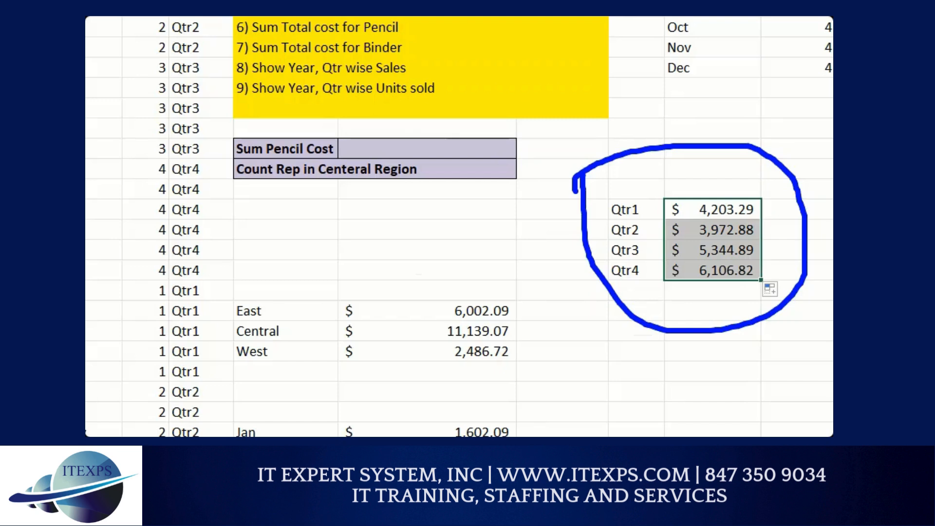
mouse_move(243, 191)
left_mouse_down()
mouse_move(232, 301)
mouse_move(331, 302)
mouse_move(288, 178)
mouse_move(251, 179)
left_mouse_up()
mouse_move(266, 200)
left_mouse_down()
mouse_move(278, 223)
mouse_move(284, 192)
left_mouse_up()
mouse_move(433, 166)
left_mouse_down()
mouse_move(433, 269)
mouse_move(609, 274)
mouse_move(468, 154)
left_mouse_up()
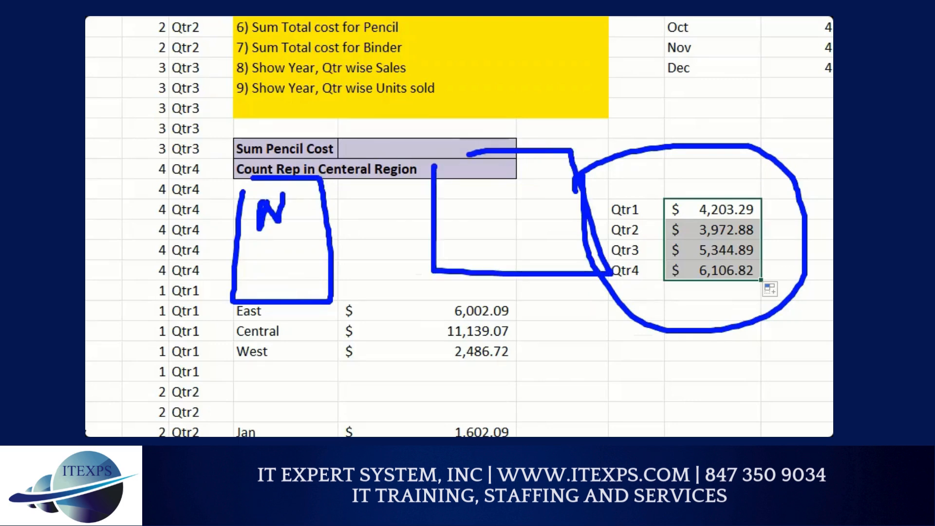
left_click(495, 185)
left_click_drag(495, 185, 458, 228)
mouse_move(667, 117)
left_mouse_down()
mouse_move(671, 230)
mouse_move(770, 229)
mouse_move(733, 97)
mouse_move(673, 98)
left_mouse_up()
left_click_drag(689, 118, 716, 114)
left_click_drag(708, 115, 707, 144)
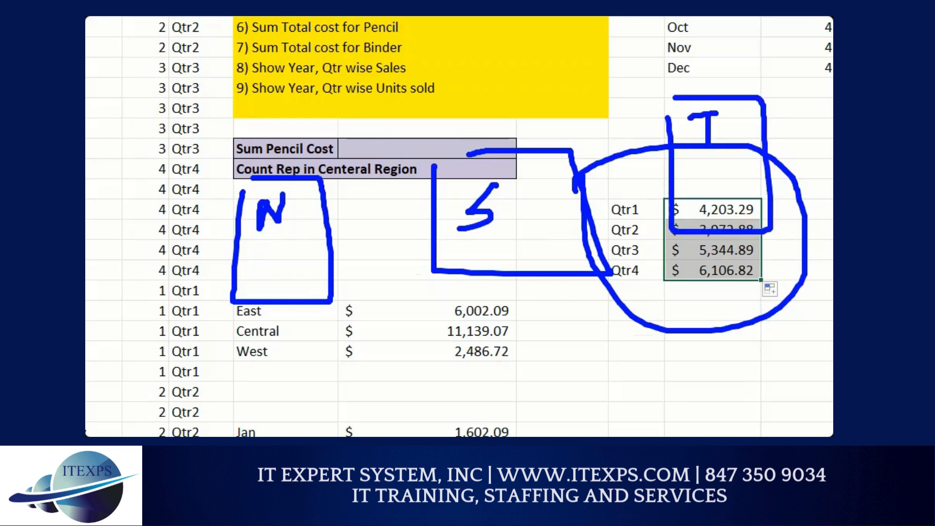
left_click_drag(679, 220, 635, 382)
left_click_drag(529, 262, 623, 380)
left_click_drag(266, 287, 584, 375)
mouse_move(637, 357)
left_mouse_down()
mouse_move(606, 385)
mouse_move(674, 344)
mouse_move(631, 344)
left_mouse_up()
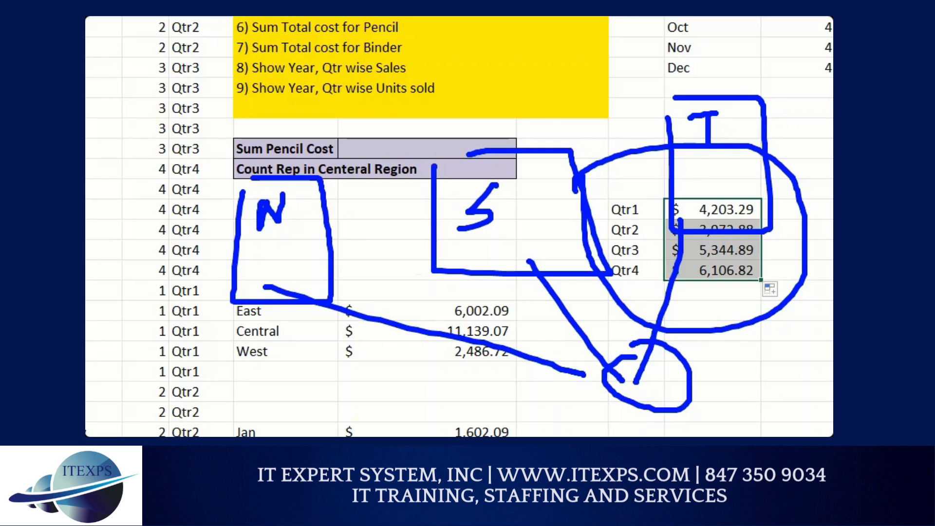
scroll(534, 260, "up", 4)
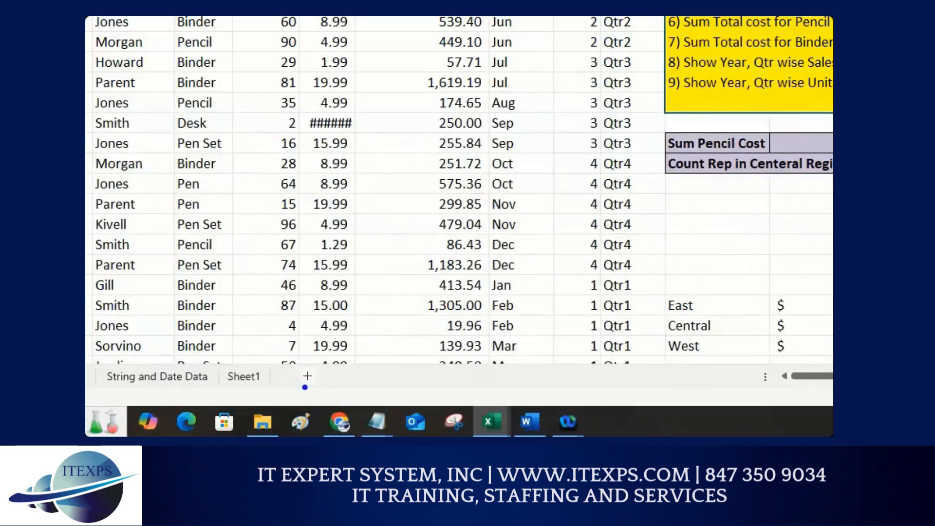
mouse_move(321, 355)
left_mouse_down()
mouse_move(294, 371)
mouse_move(334, 367)
mouse_move(305, 352)
left_mouse_up()
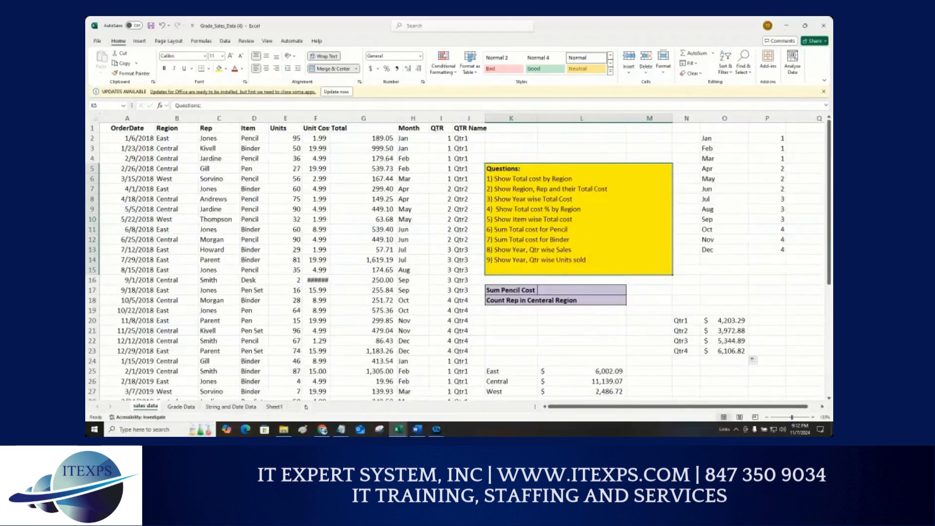
Step: Rename the Sheet1 worksheet as Name
left_click(305, 406)
double_click(301, 406)
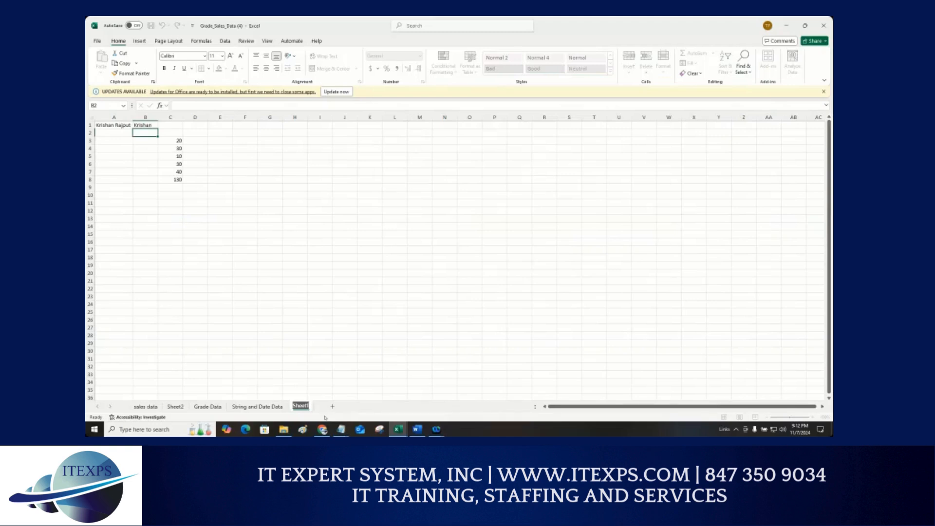
type("Name")
key("Return")
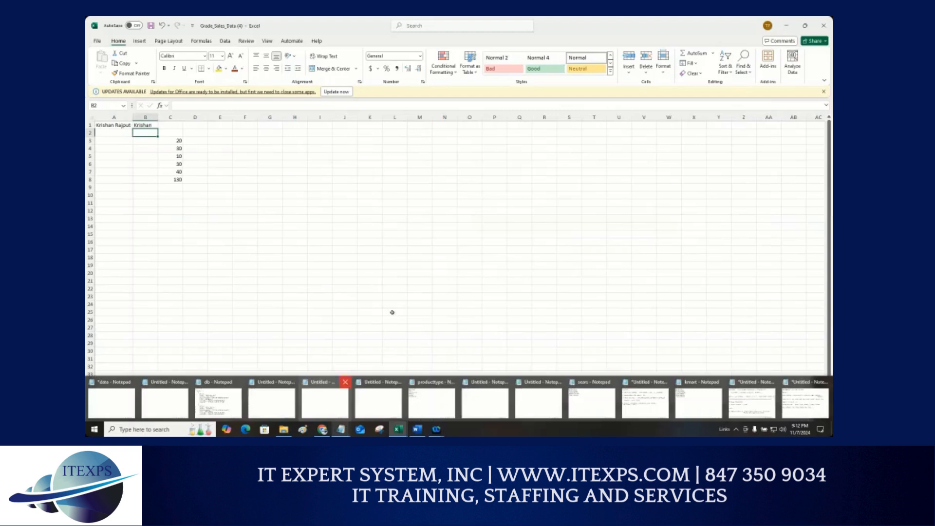
Step: Add a new worksheet and rename it Salary
left_click(330, 407)
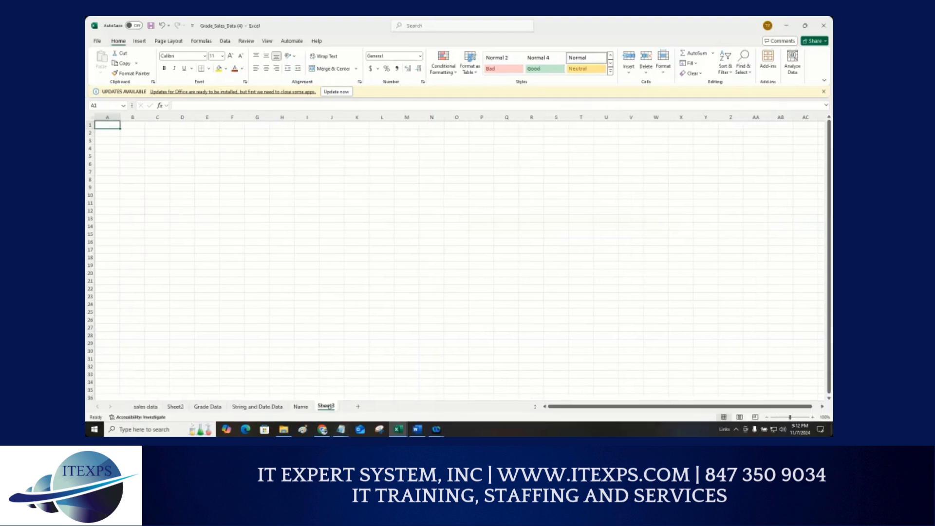
double_click(326, 406)
type("Salary")
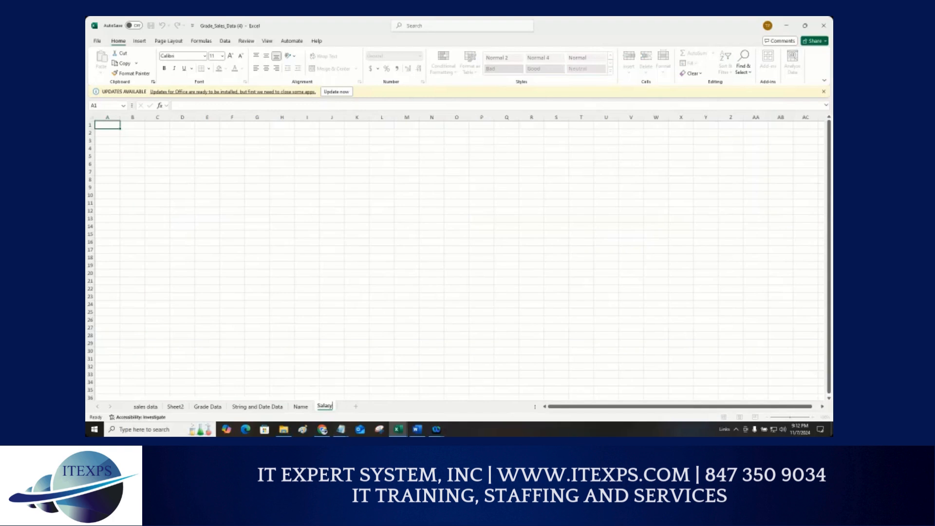
key("Return")
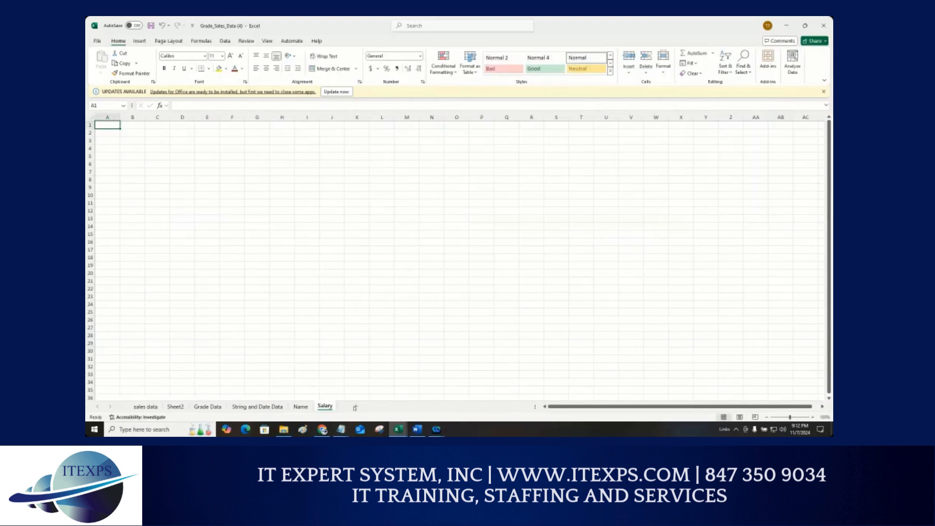
Step: Add a new worksheet and rename it Title
left_click(355, 407)
double_click(350, 406)
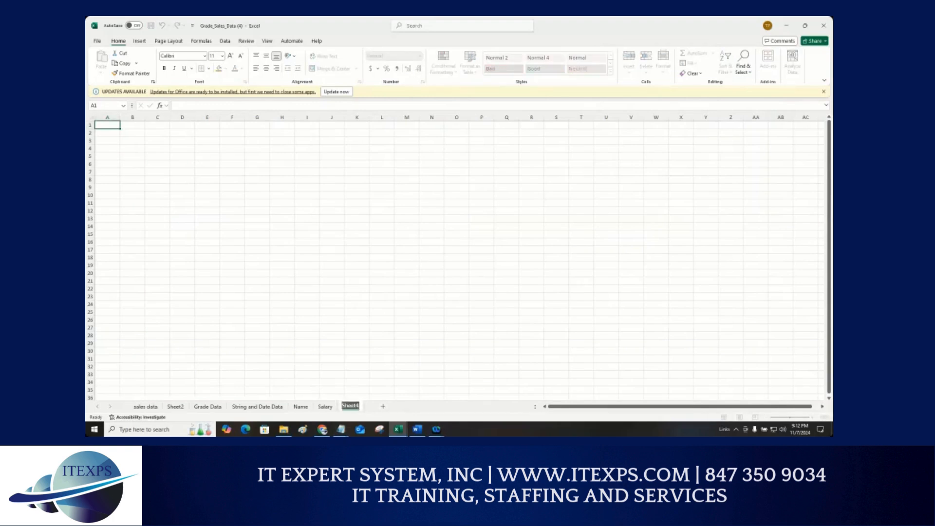
type("Title")
key("Return")
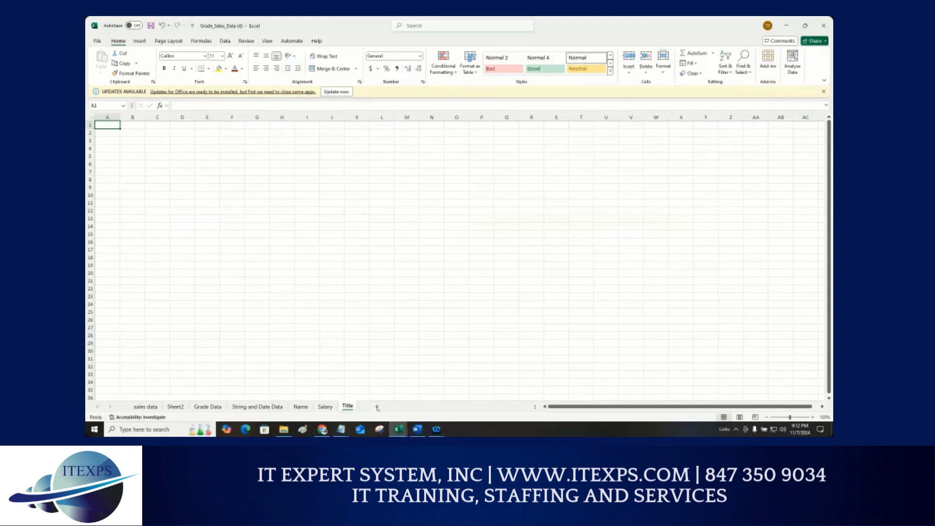
Step: Add another new worksheet and rename it Report
left_click(377, 407)
double_click(371, 406)
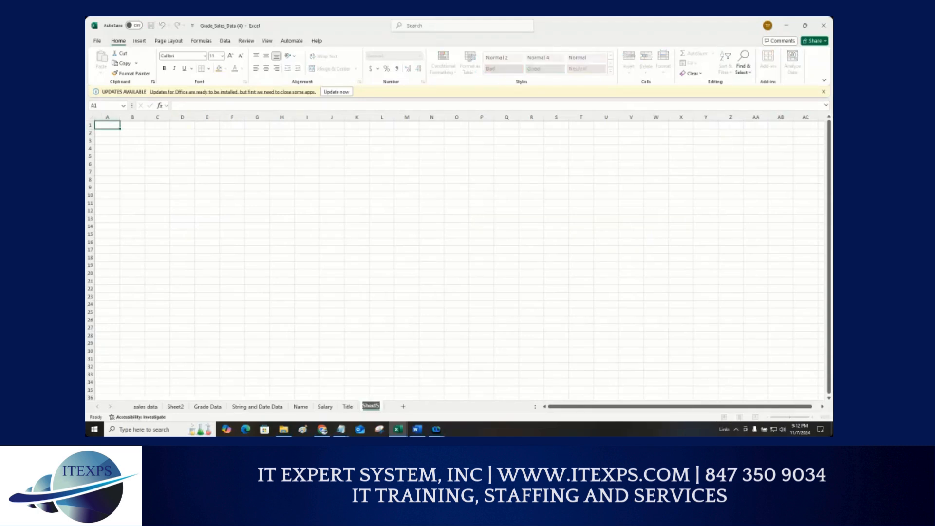
type("Report")
key("Return")
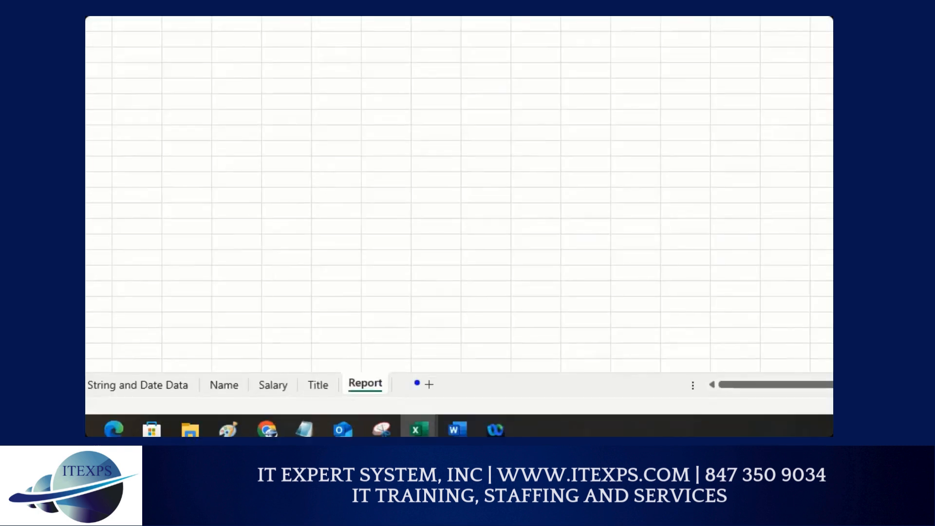
mouse_move(455, 367)
left_mouse_down()
mouse_move(417, 407)
mouse_move(441, 369)
mouse_move(406, 347)
mouse_move(271, 348)
mouse_move(229, 373)
left_mouse_up()
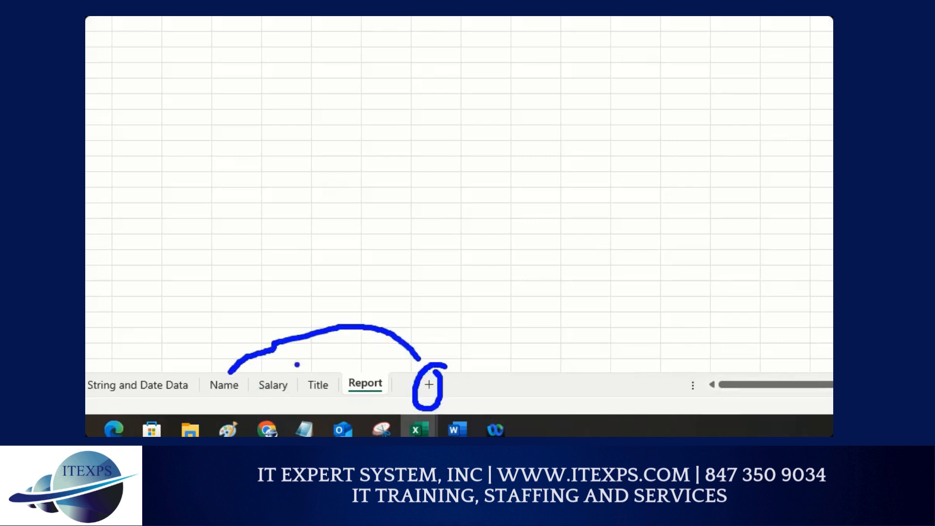
mouse_move(358, 355)
left_mouse_down()
mouse_move(373, 360)
mouse_move(273, 379)
left_mouse_up()
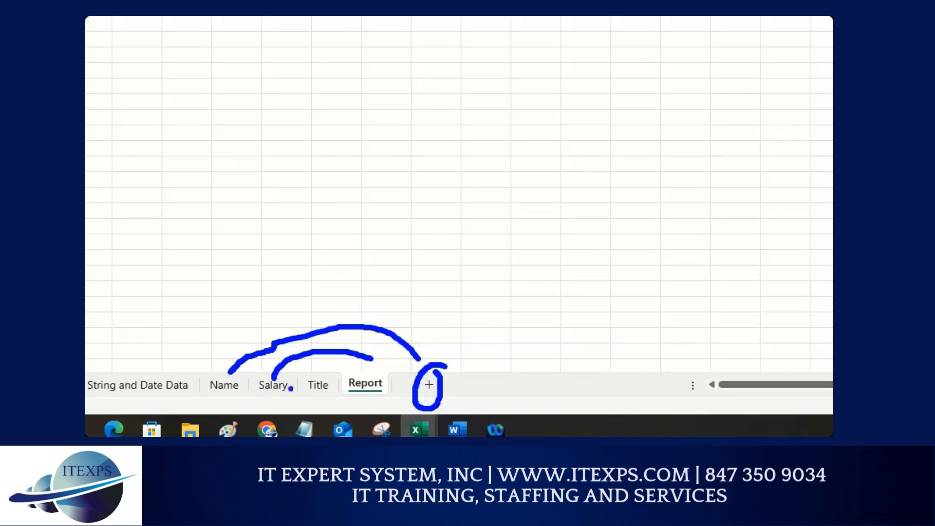
mouse_move(400, 357)
left_mouse_down()
mouse_move(348, 347)
mouse_move(314, 380)
left_mouse_up()
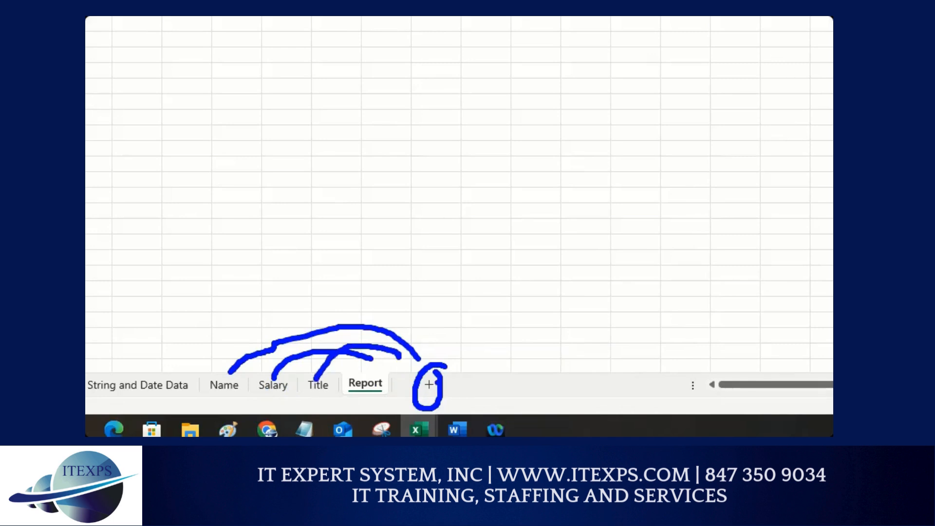
left_click_drag(431, 372, 368, 369)
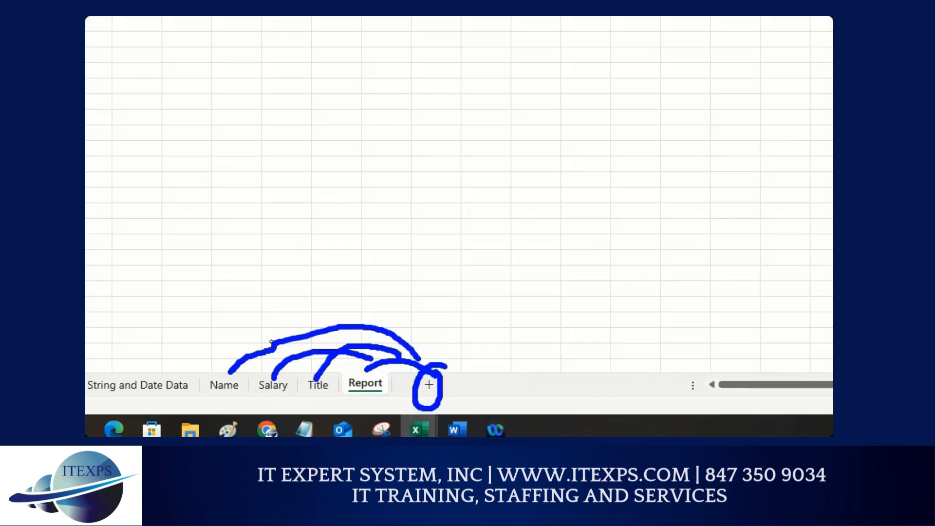
Step: Clear all existing data from the Name worksheet
left_click(224, 384)
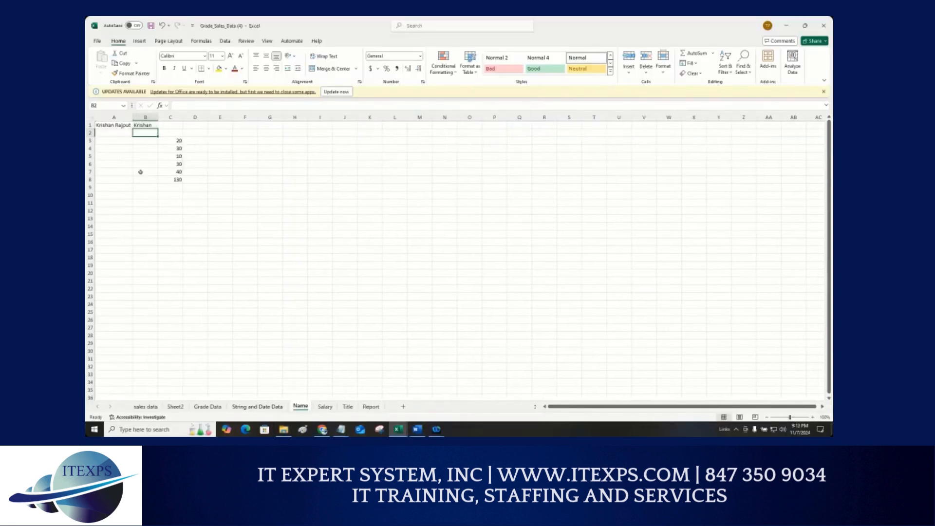
left_click_drag(115, 125, 189, 204)
key("Delete")
left_click(189, 204)
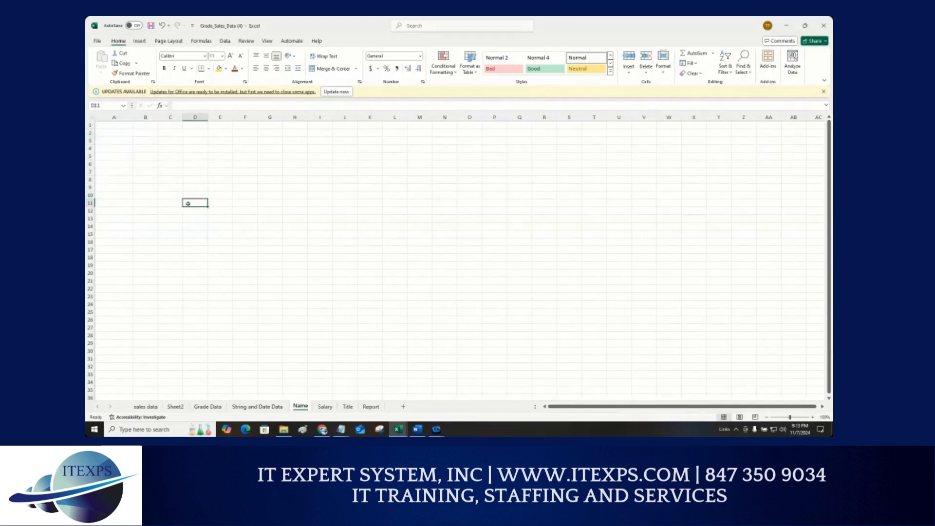
left_click(327, 407)
left_click(347, 407)
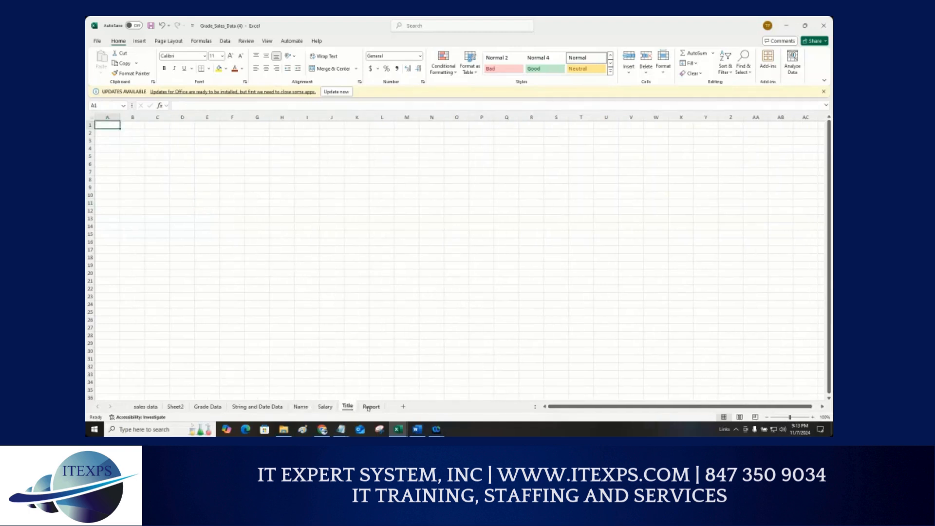
left_click(370, 408)
left_click(300, 407)
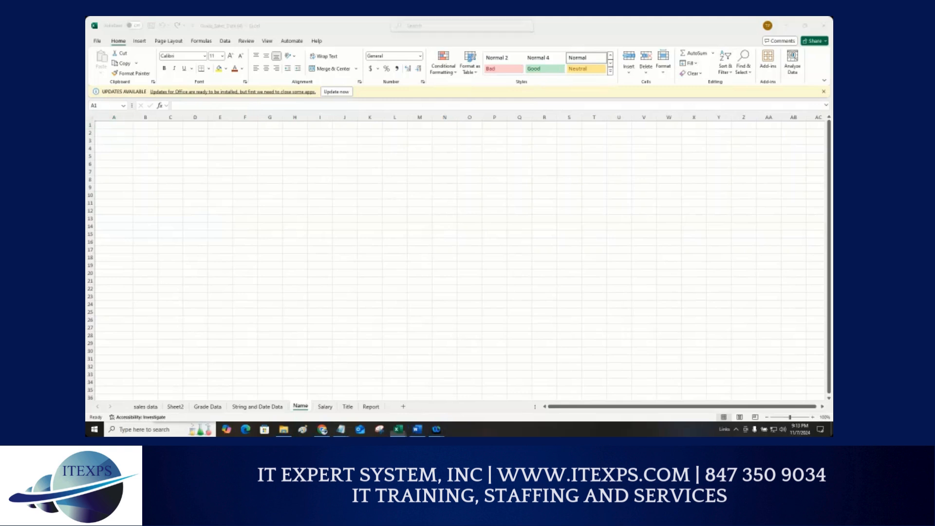
mouse_move(135, 117)
left_mouse_down()
mouse_move(119, 259)
mouse_move(335, 251)
mouse_move(166, 103)
mouse_move(129, 113)
mouse_move(126, 259)
mouse_move(297, 267)
left_mouse_up()
mouse_move(144, 118)
left_mouse_down()
mouse_move(155, 127)
mouse_move(170, 114)
left_mouse_up()
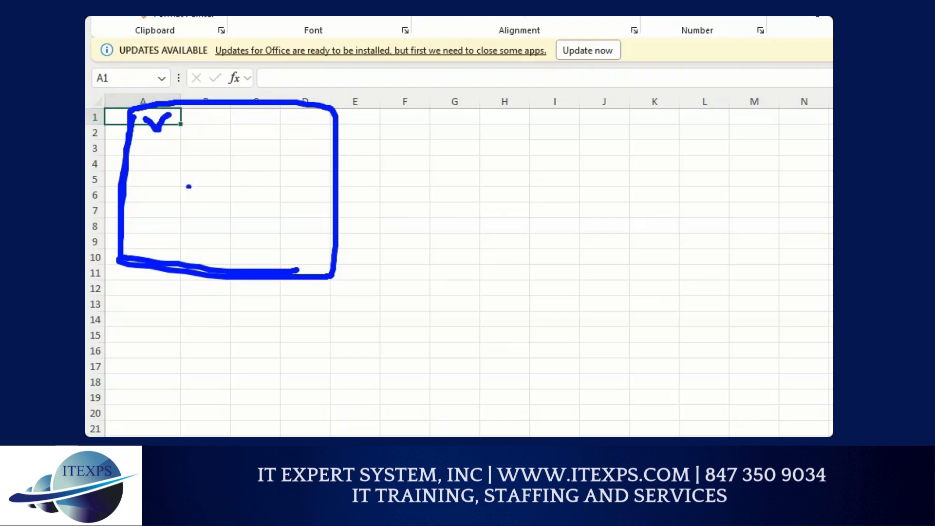
key("Escape")
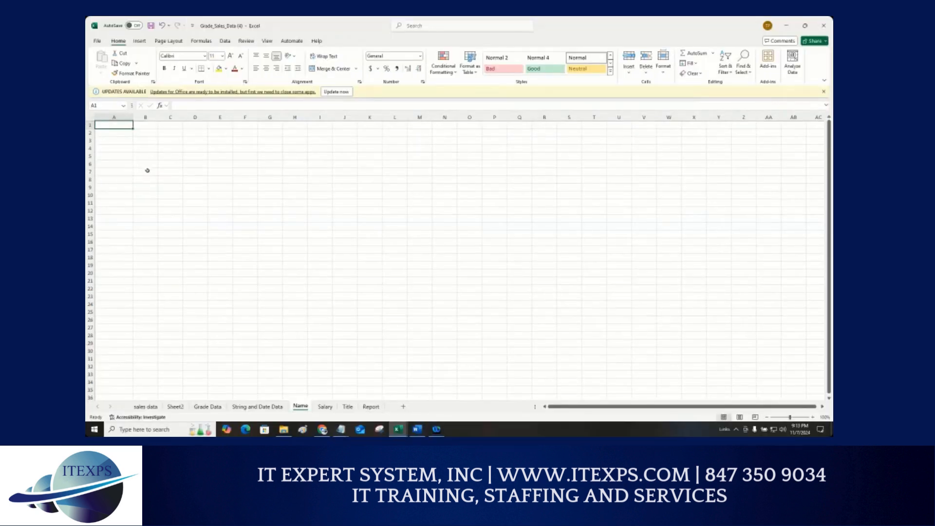
Step: Enter the column headers Name and Email in A1 and B1 of the Name worksheet
scroll(147, 170, "up", 2, "ctrl")
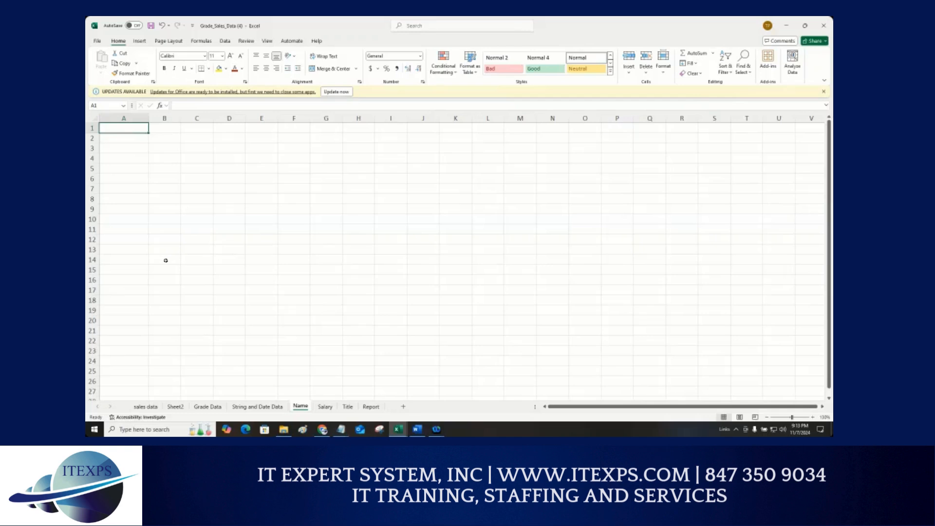
type("Name")
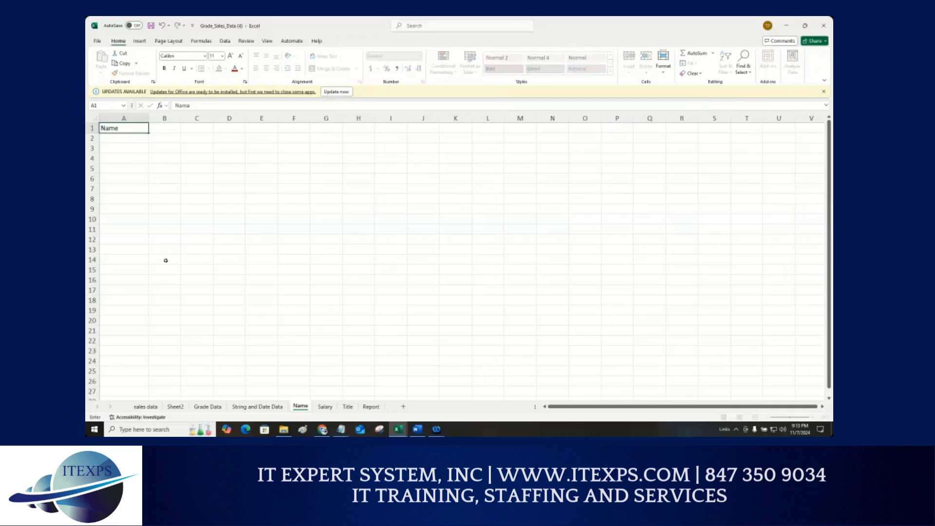
key("Tab")
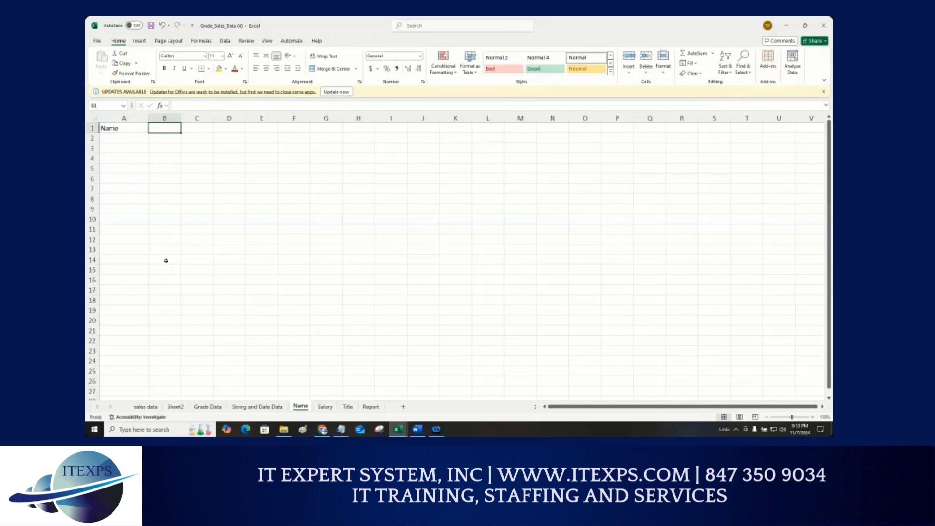
type("ema")
key("BackSpace")
key("BackSpace")
key("BackSpace")
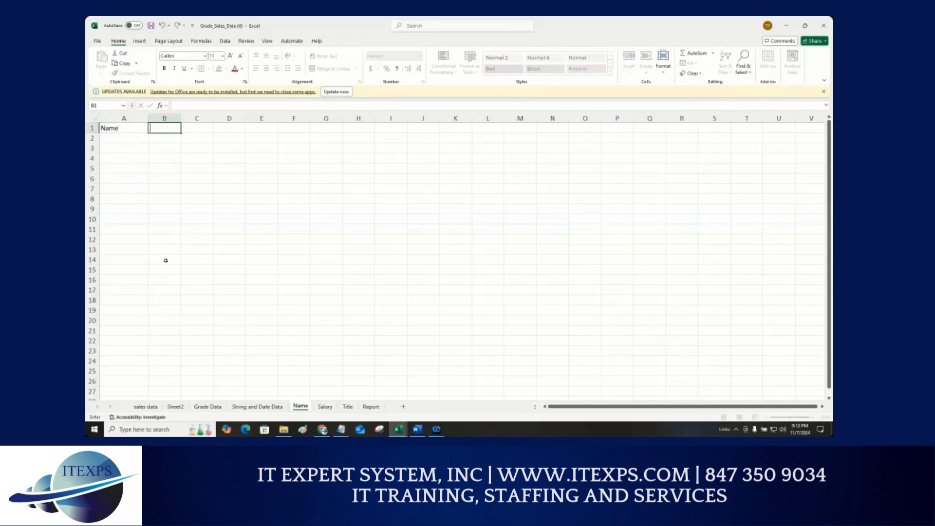
type("Email")
key("Return")
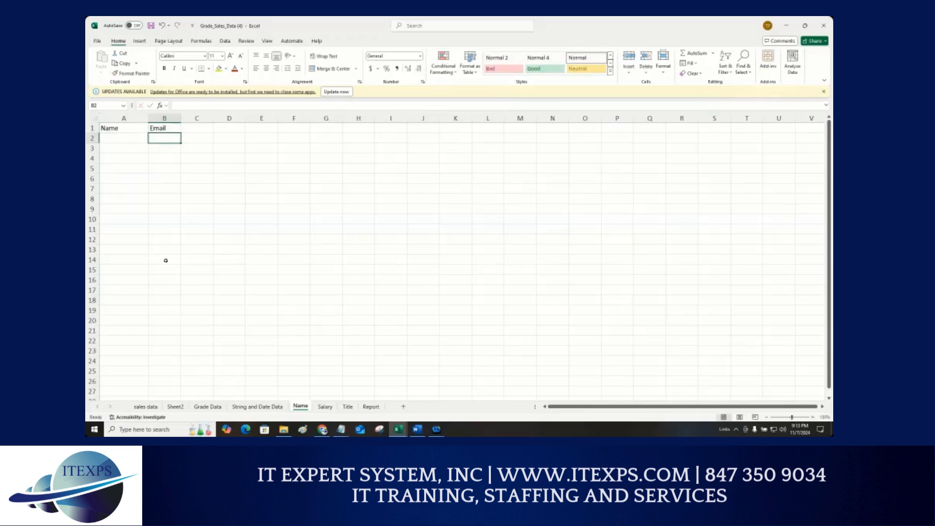
Step: Enter two people's names and their e-mail addresses in rows 2 and 3 of the Name worksheet
type("tom")
key("Tab")
type("tom@abc.com")
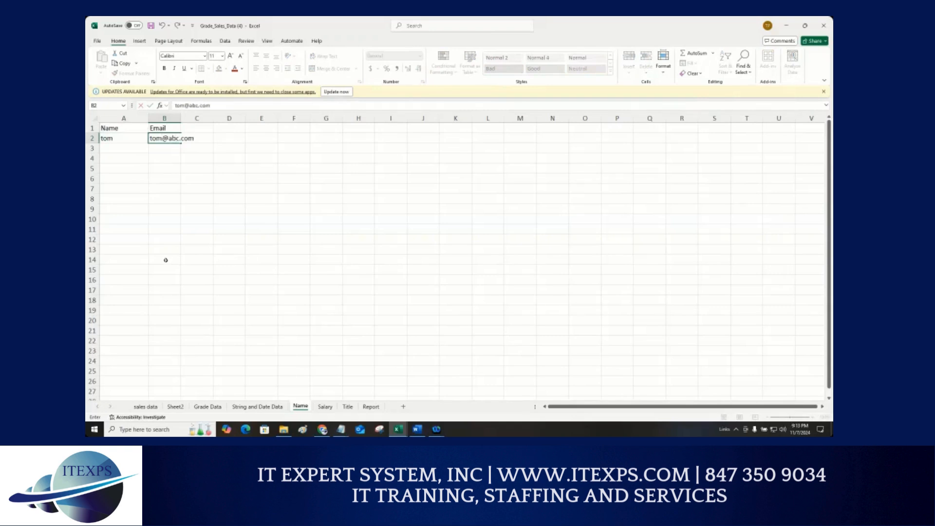
key("Return")
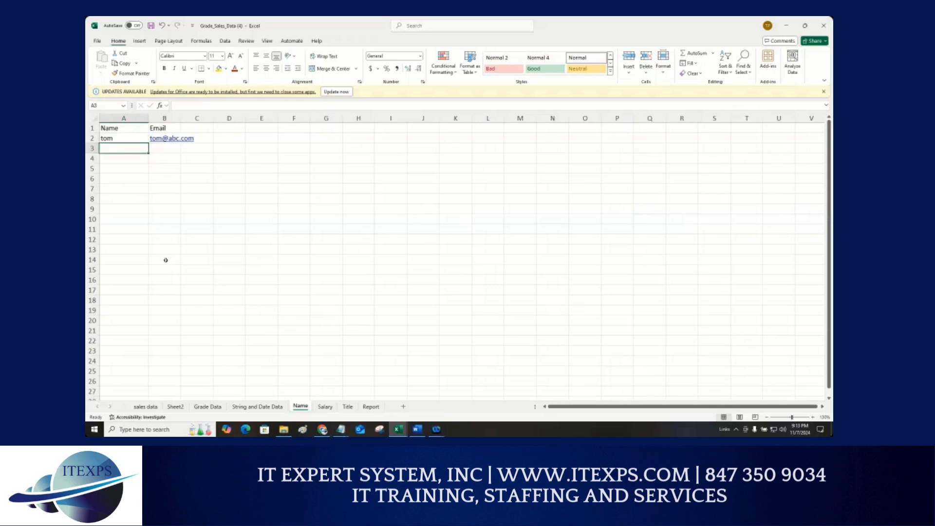
type("amy")
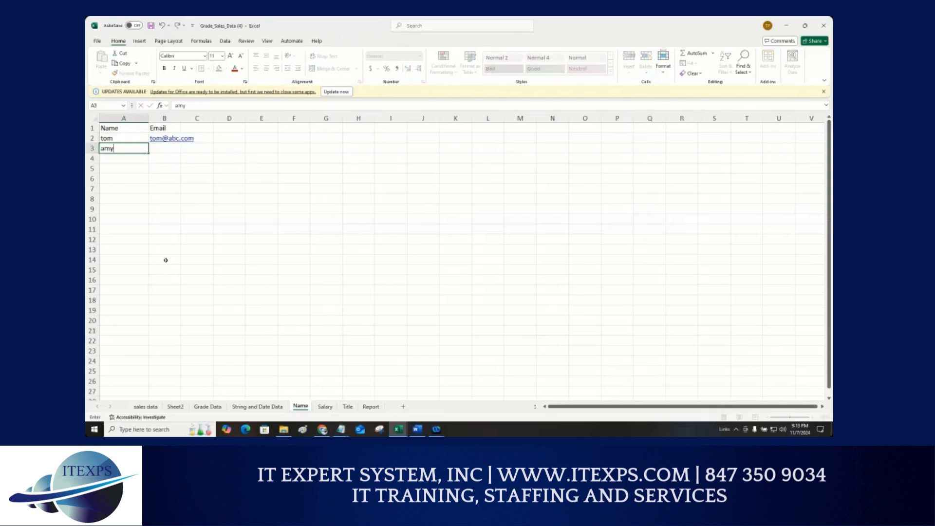
key("Tab")
type("am")
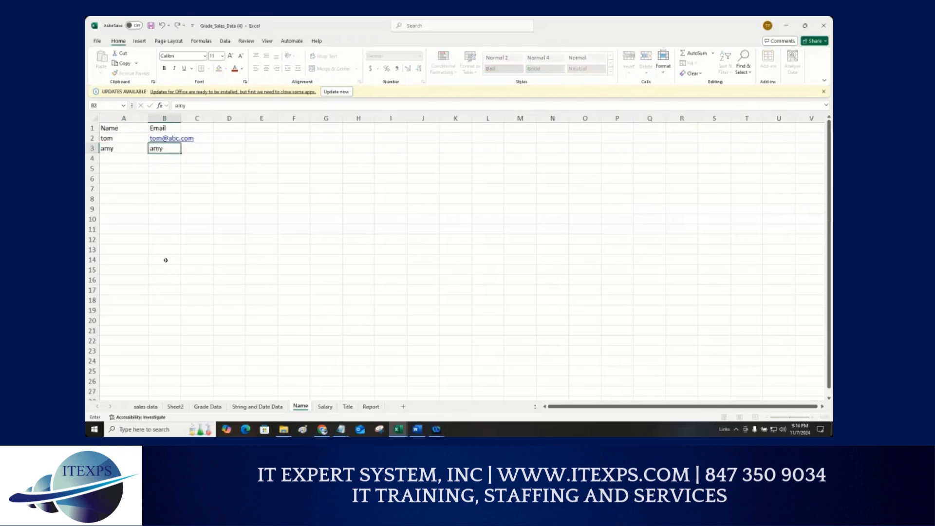
type("y@ac.")
key("BackSpace")
key("BackSpace")
type("bc.com")
key("Return")
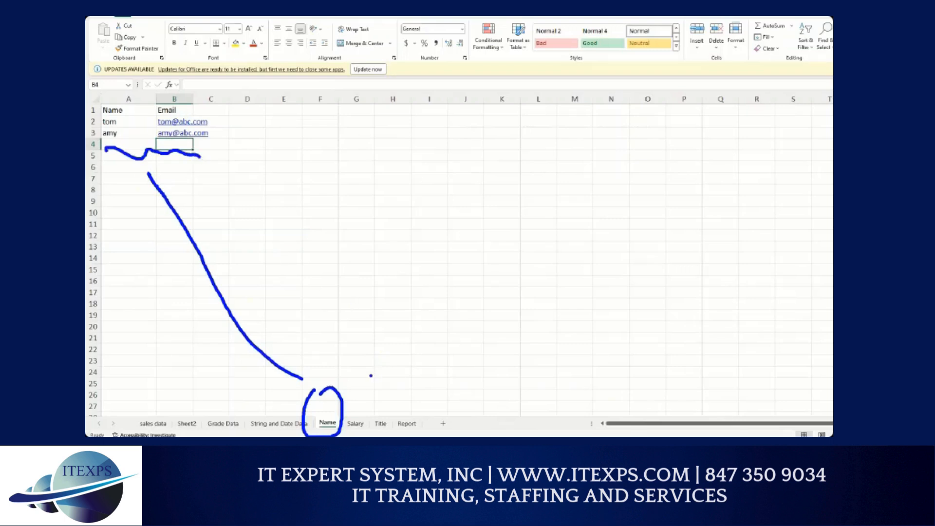
left_click_drag(360, 369, 351, 419)
mouse_move(90, 121)
left_mouse_down()
mouse_move(105, 116)
mouse_move(105, 128)
left_mouse_up()
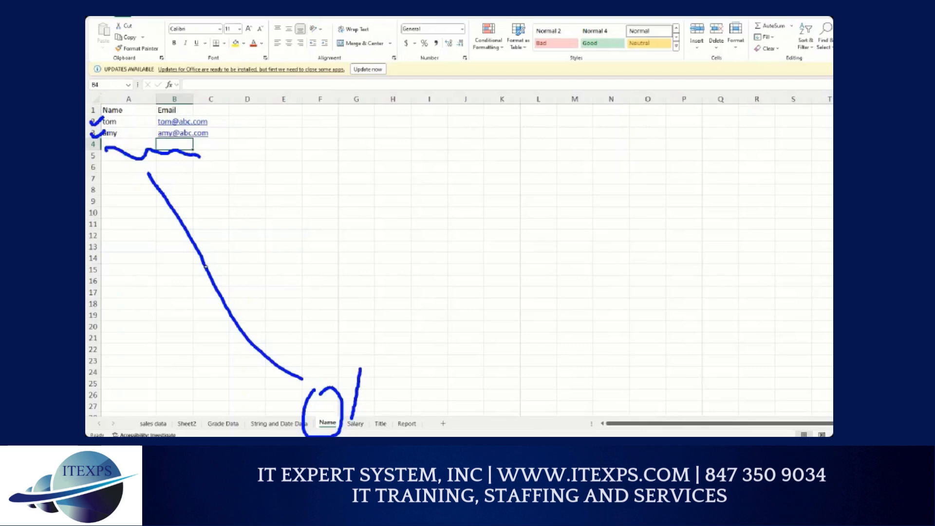
key("Escape")
Step: Enter the column headers name and salary in A1 and B1 of the Salary worksheet
left_click(325, 406)
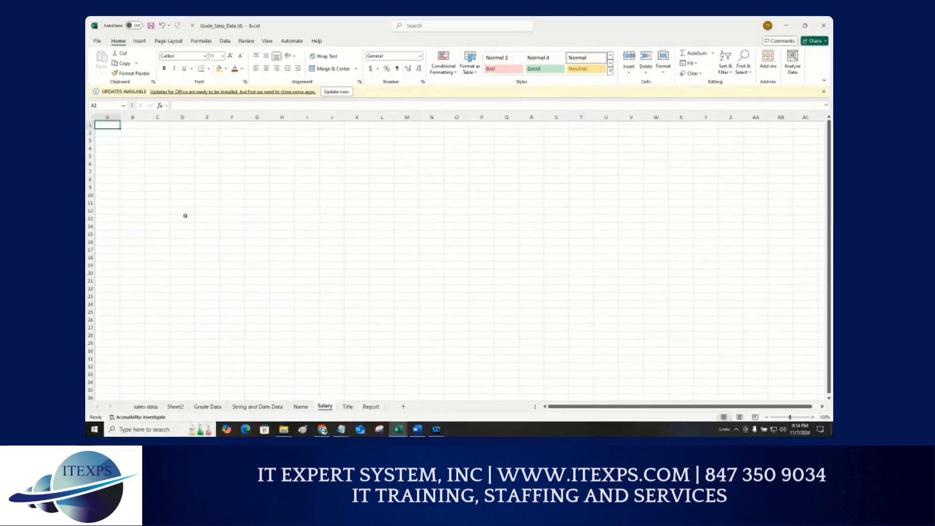
scroll(155, 190, "up", 5)
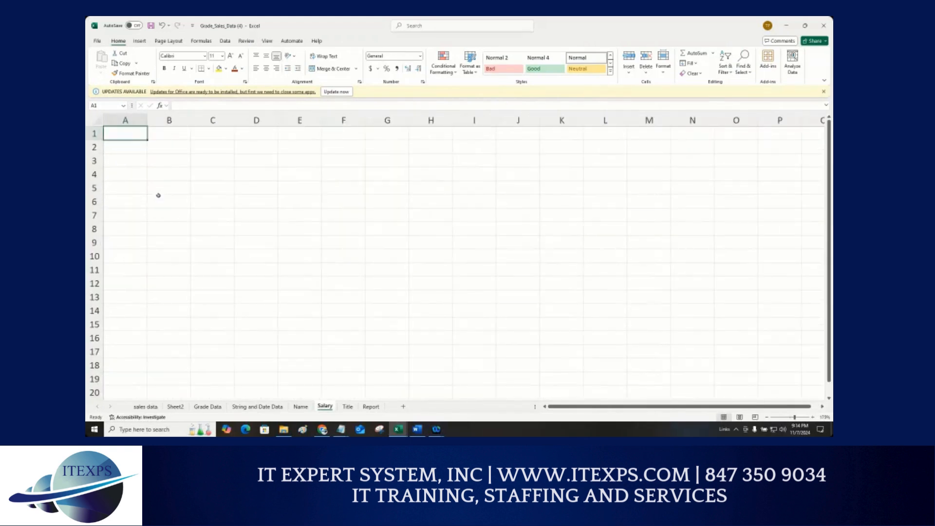
type("name")
key("Tab")
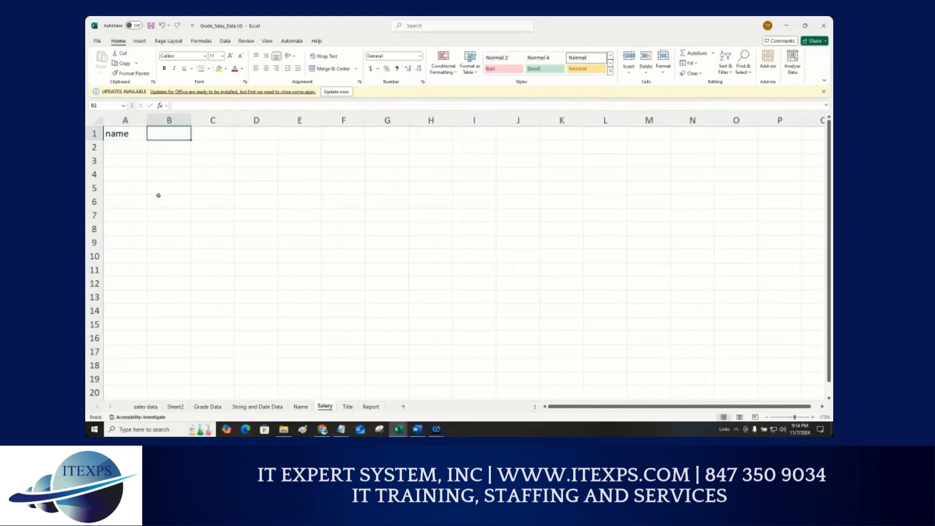
type("salary")
key("Return")
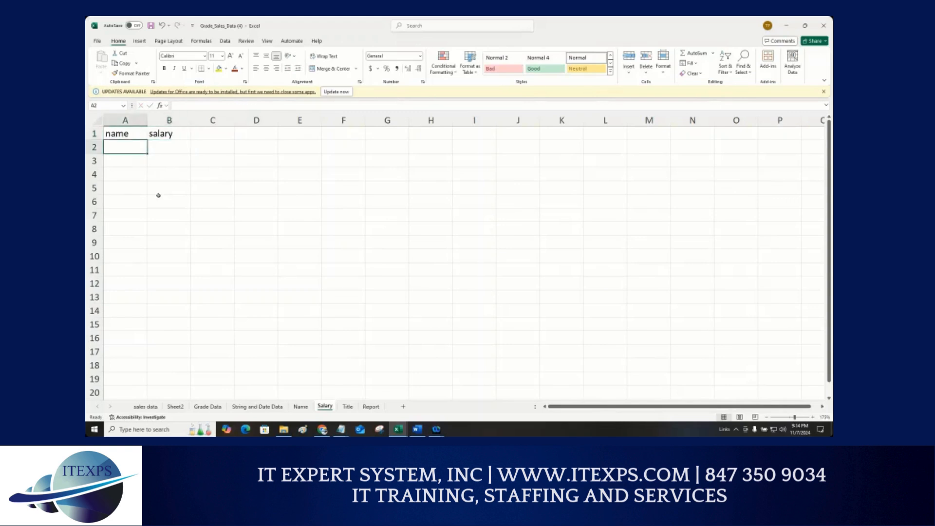
Step: Enter the same two people's names with salaries 10000 and 5000 in rows 2 and 3, then return to the Name worksheet
type("tom")
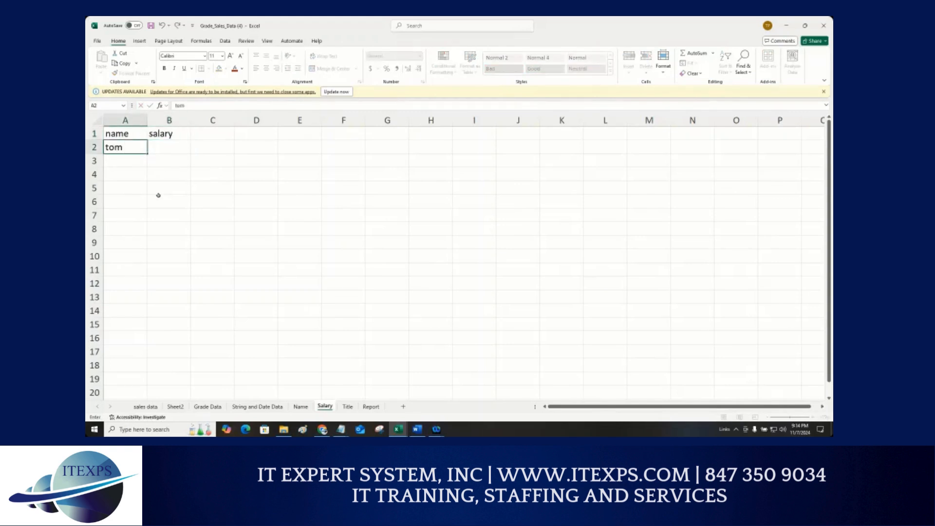
key("Tab")
type("10000")
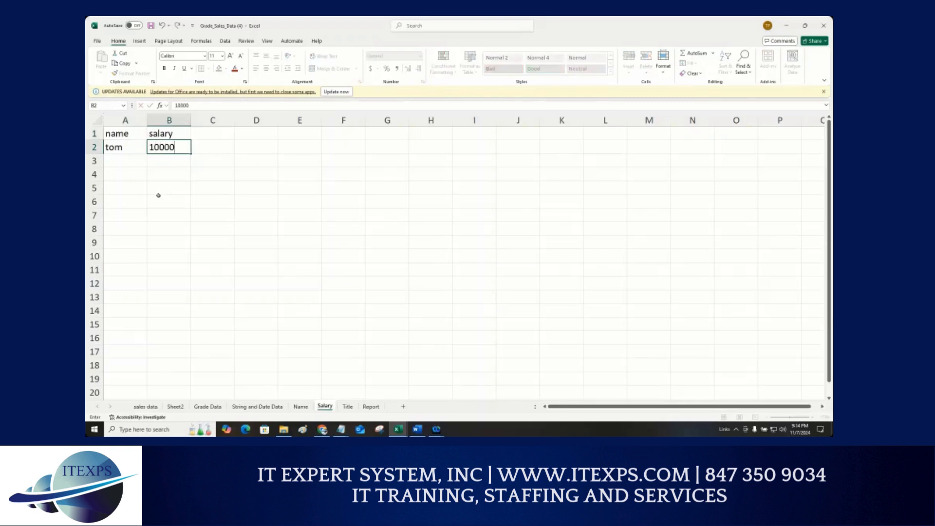
key("Return")
key("Left")
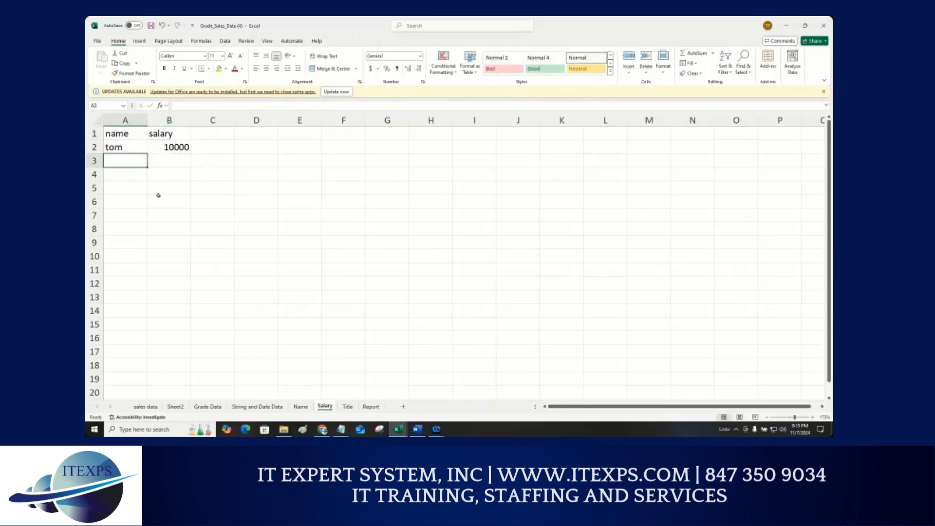
type("amy")
key("Tab")
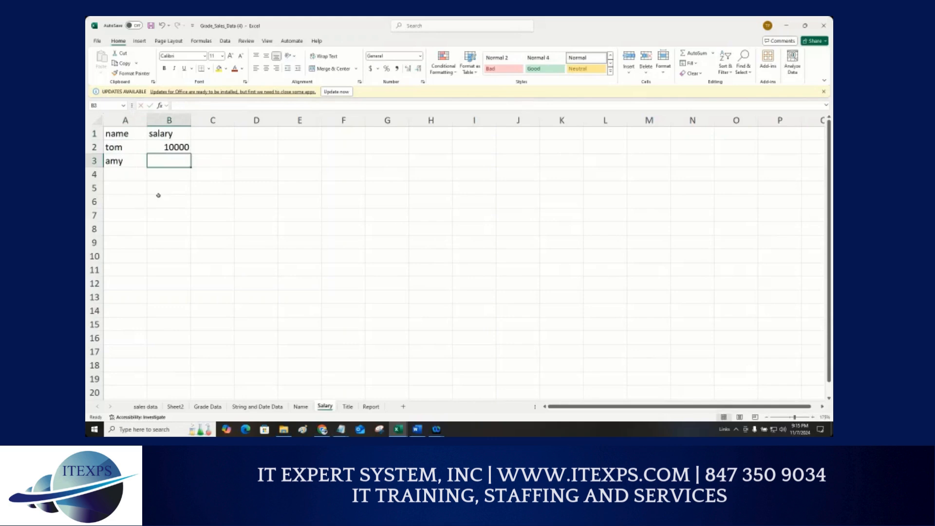
type("5000")
key("Return")
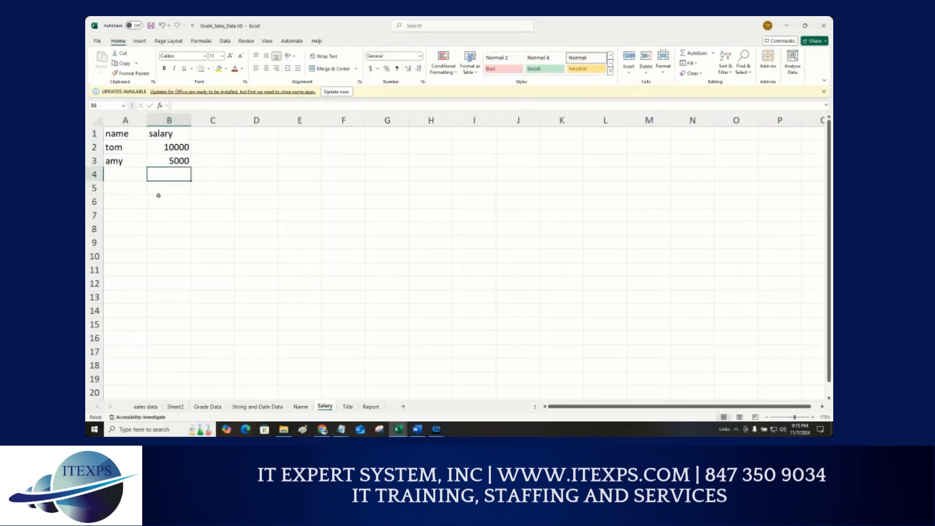
left_click(301, 407)
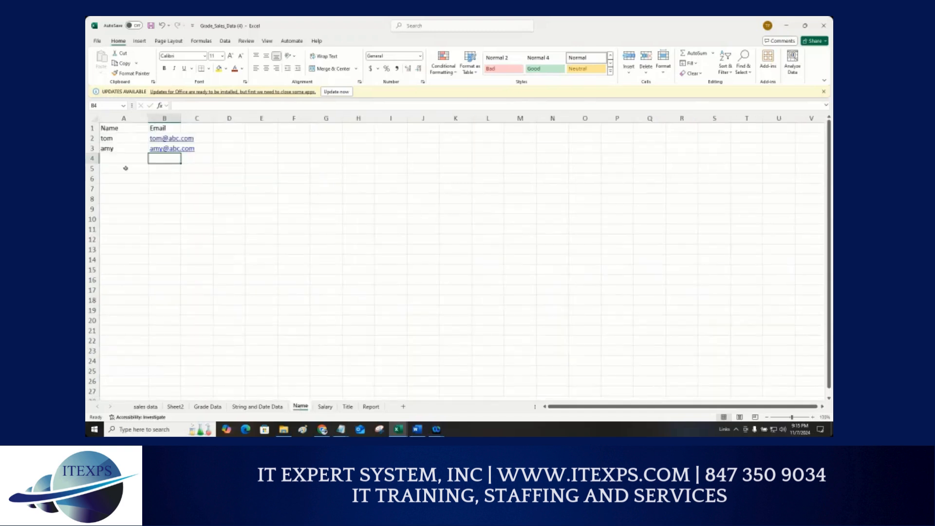
Step: Compare the names listed on the Name worksheet with those on the Salary worksheet
left_click(106, 142)
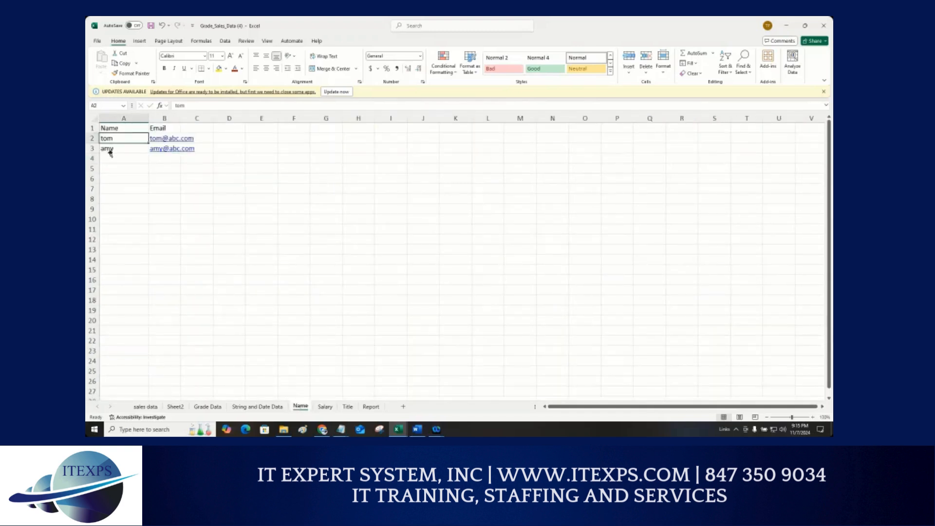
left_click(112, 150)
left_click(325, 406)
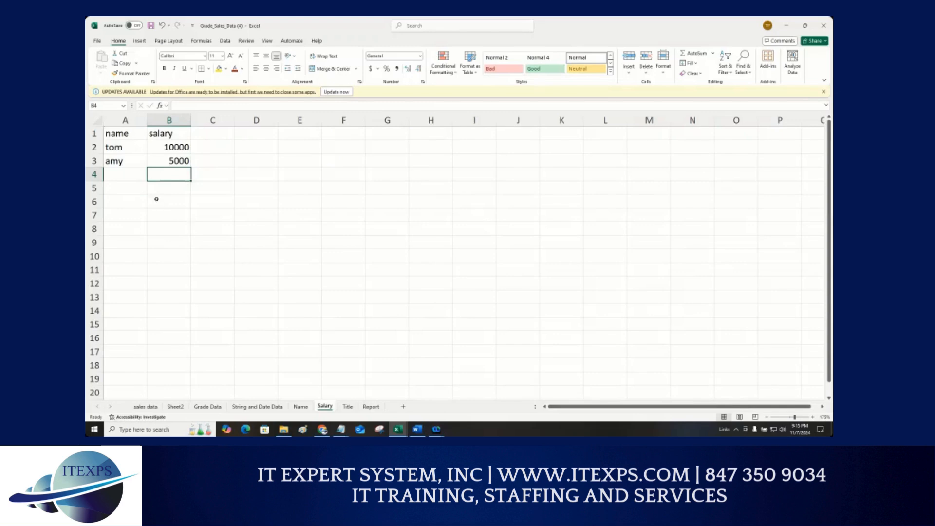
left_click_drag(120, 146, 178, 164)
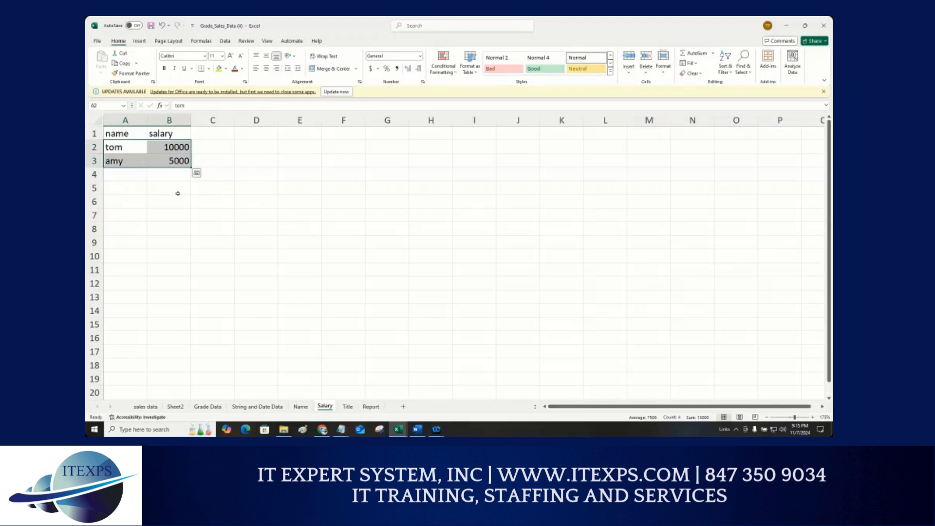
Step: Enter the column headers name and title in A1 and B1 of the Title worksheet
left_click(347, 406)
type("name")
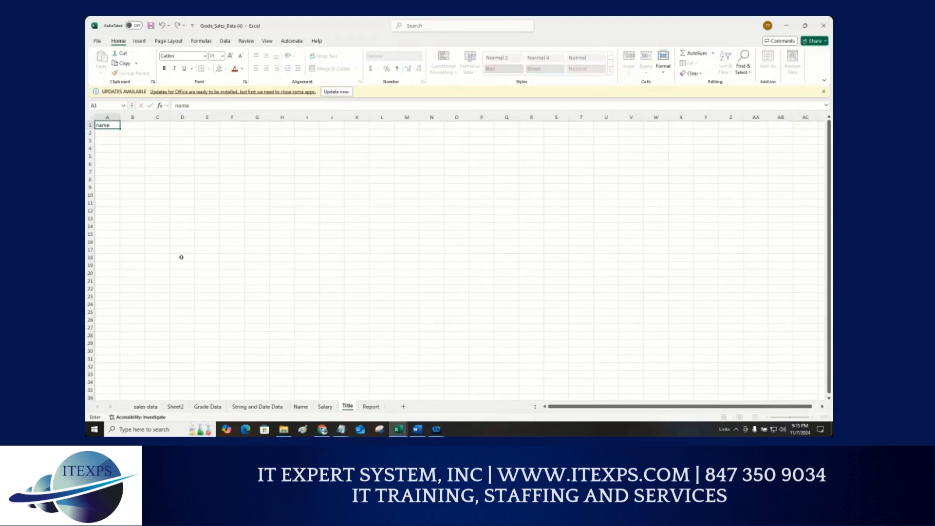
key("Tab")
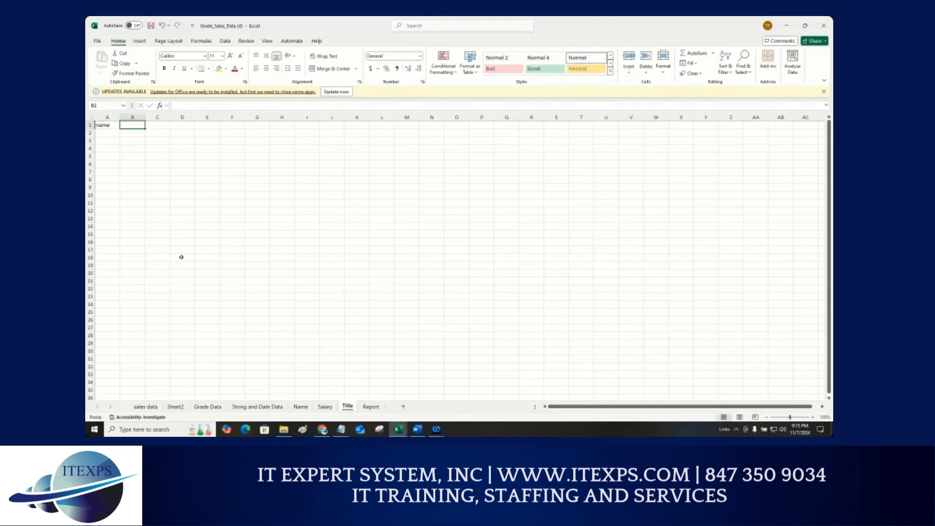
type("title")
key("Return")
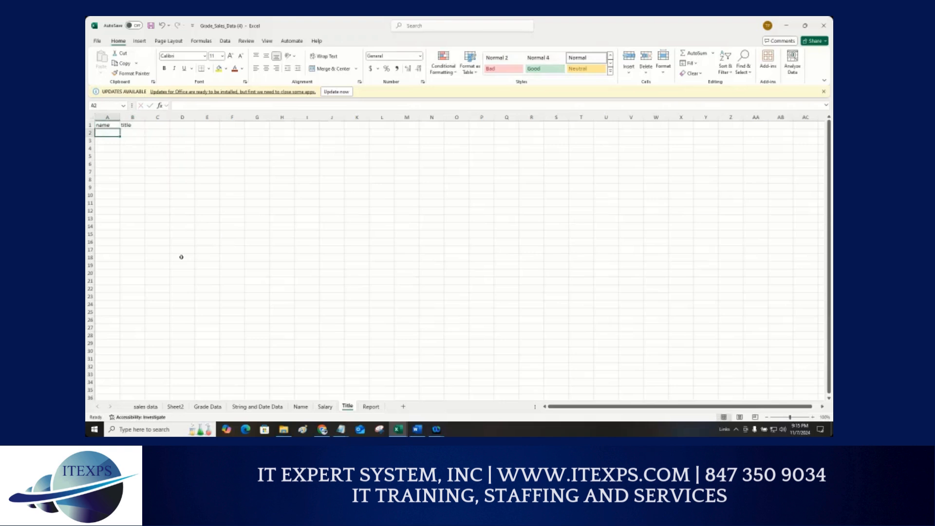
Step: Enter tom with title Manager and amy with title Director in rows 2 and 3, and adjust column B's width
type("tom")
key("Tab")
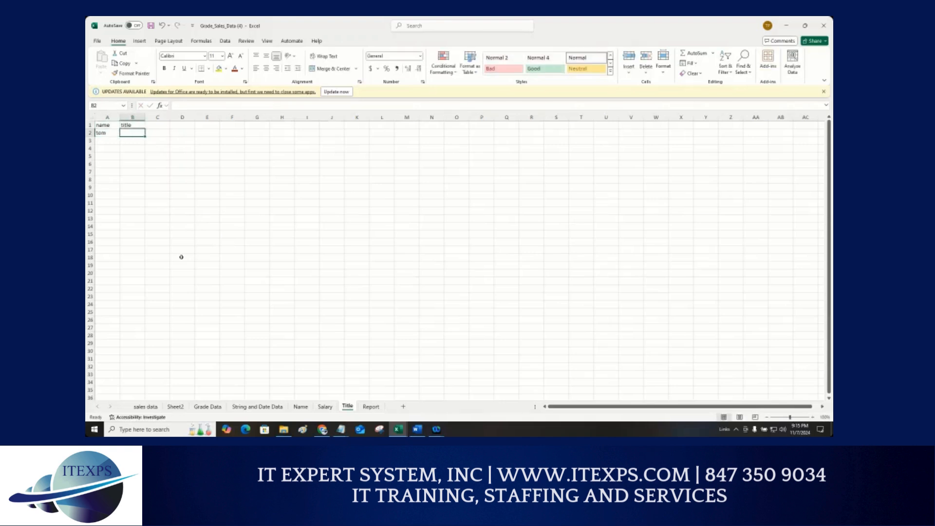
type("Ma")
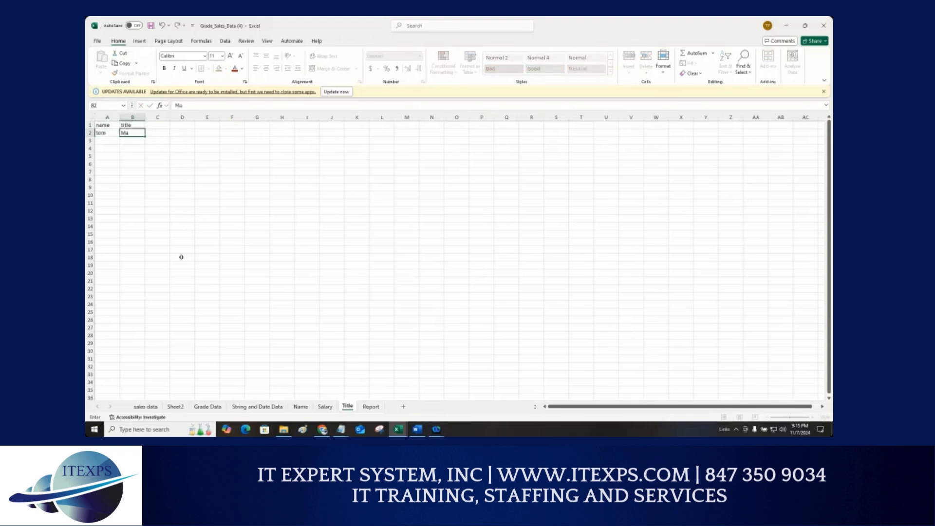
type("agnager")
key("Return")
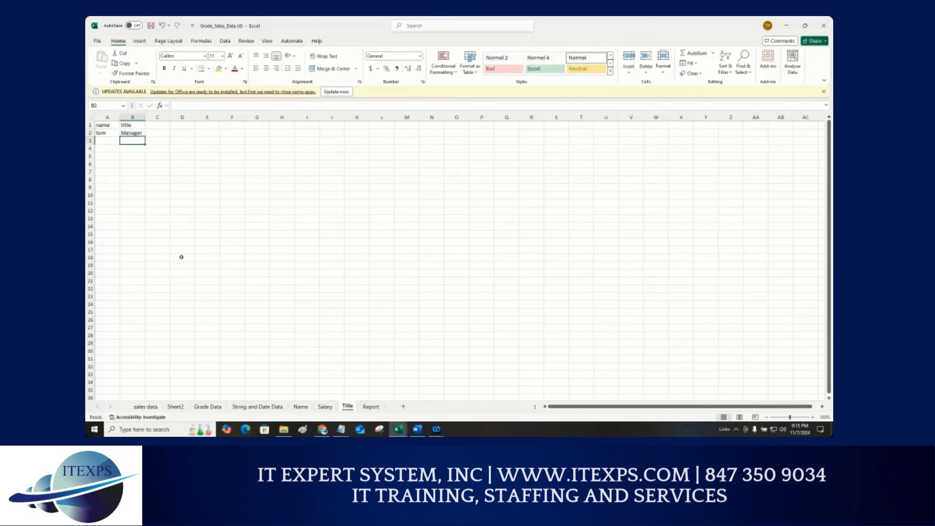
key("Left")
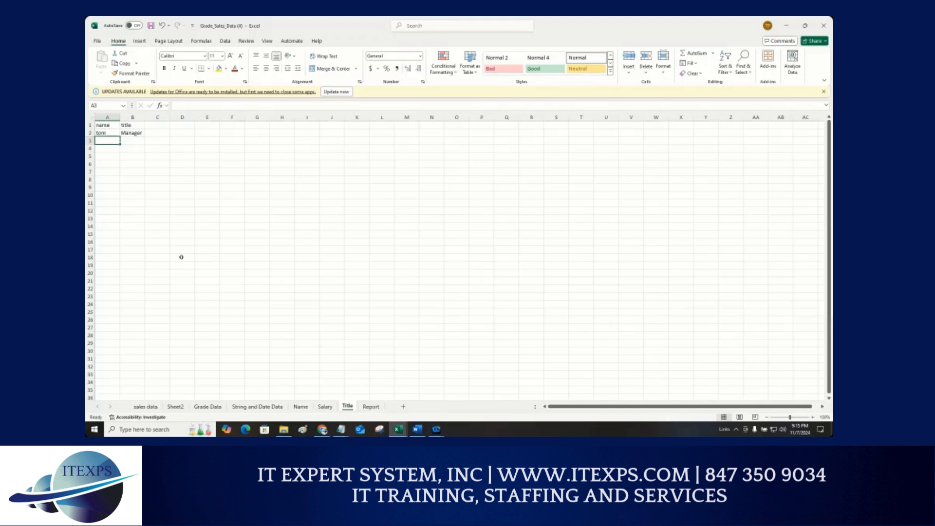
type("amy")
key("Tab")
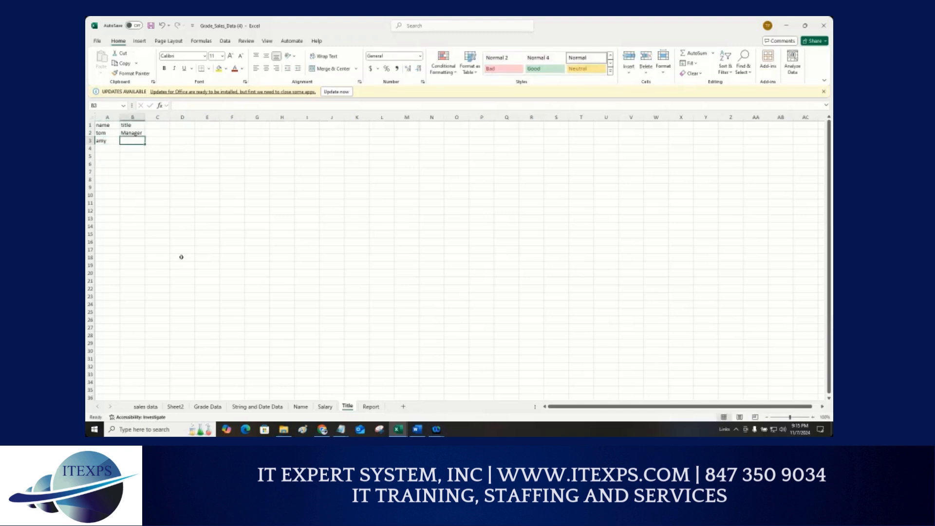
type("D")
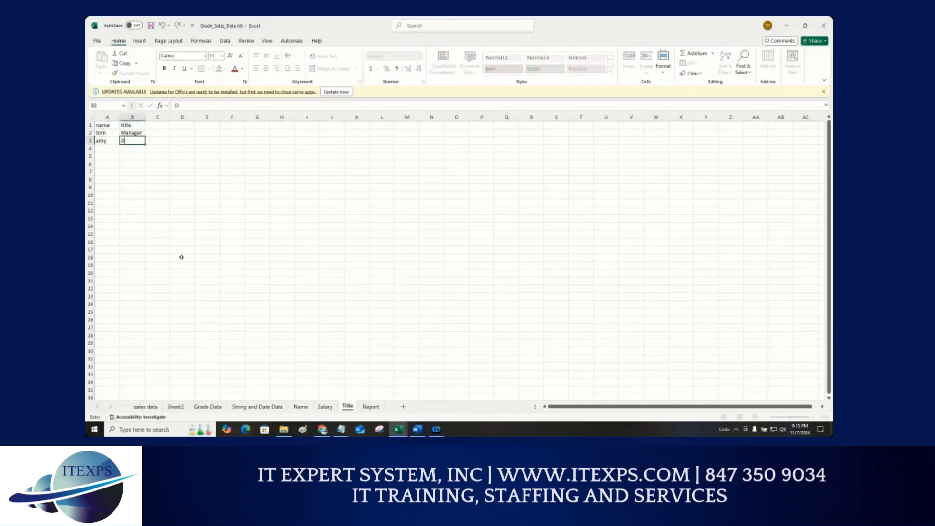
type("irector")
key("Return")
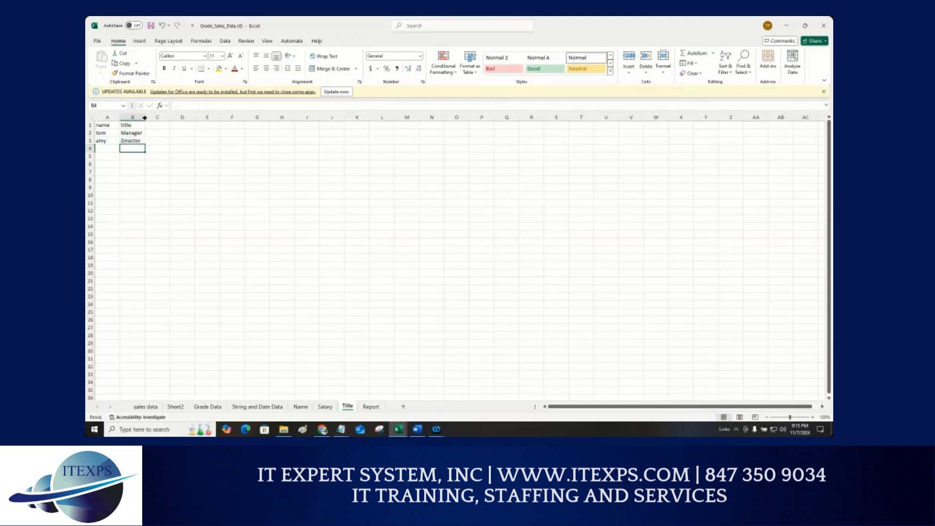
mouse_move(144, 118)
left_mouse_down()
mouse_move(153, 118)
mouse_move(127, 118)
left_mouse_up()
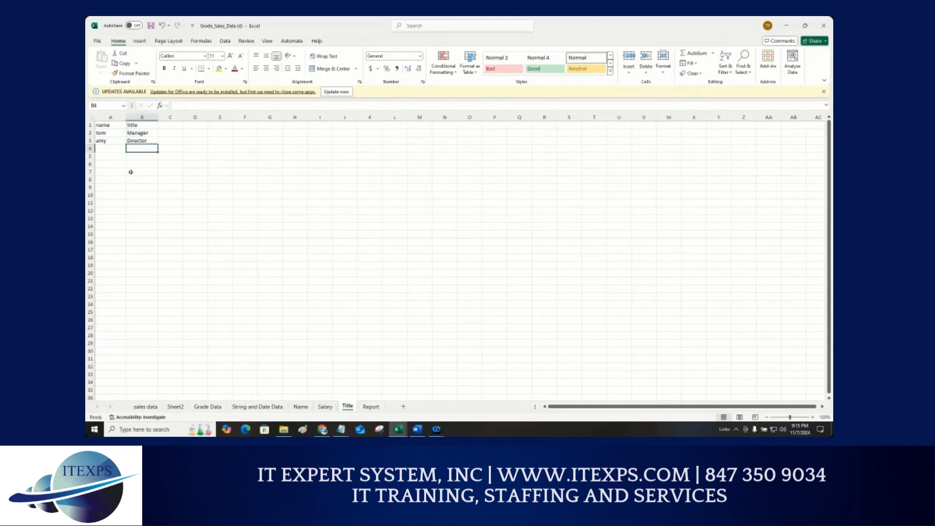
left_click(130, 172)
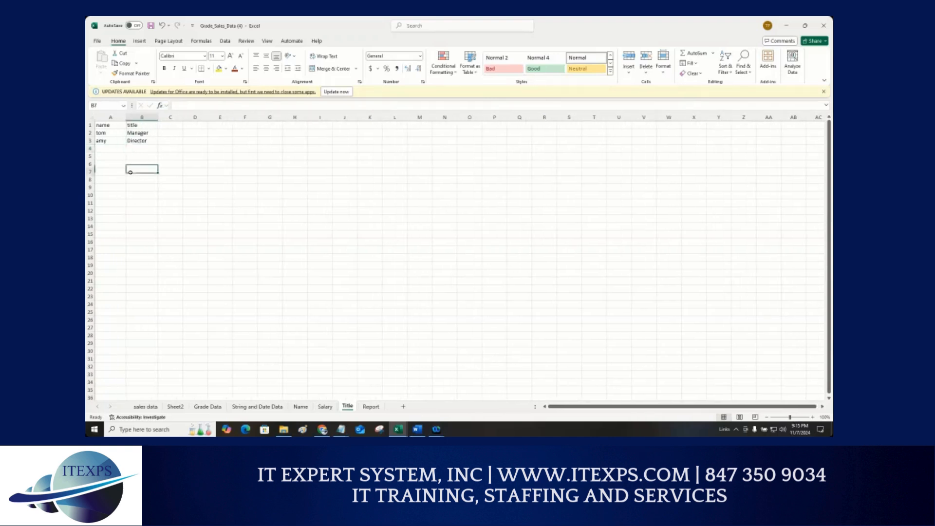
Step: Switch among the Salary, Title and Name worksheets to compare their matching name columns
left_click(325, 406)
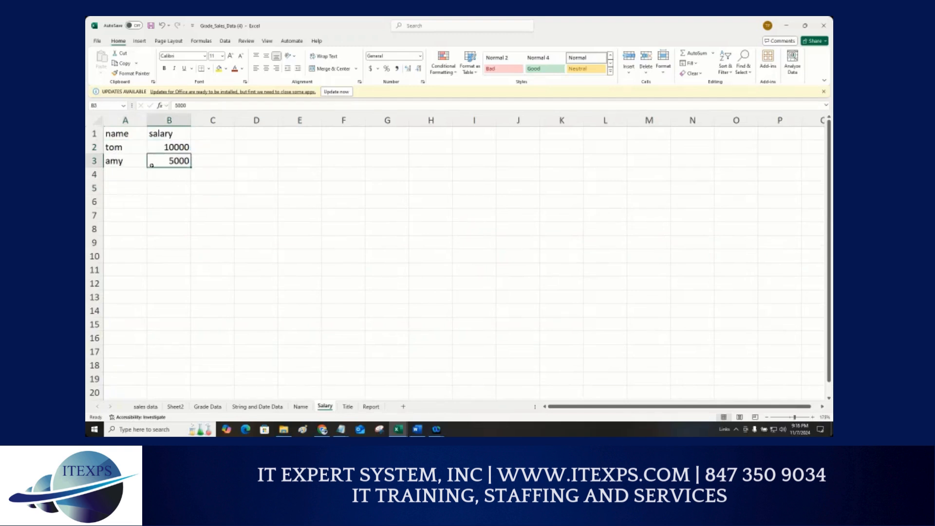
left_click(131, 151)
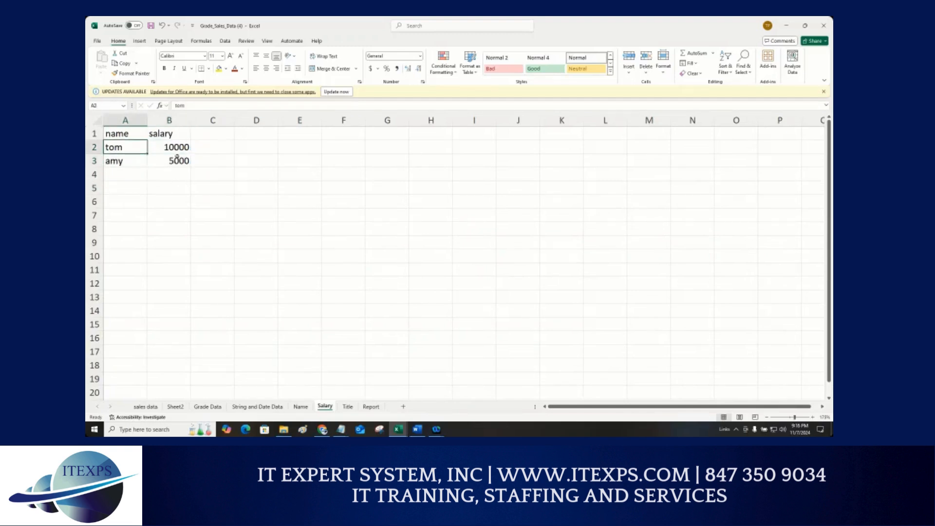
left_click(348, 406)
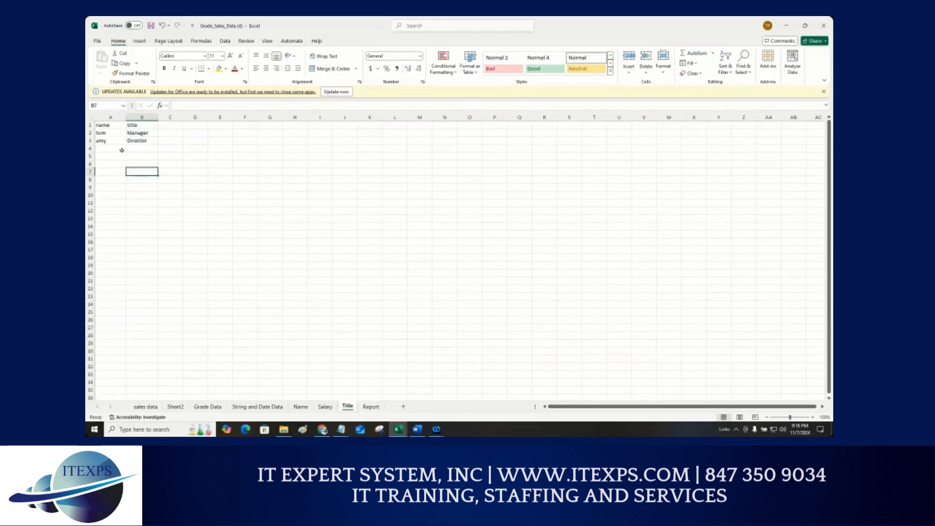
scroll(123, 148, "up", 3)
left_click(302, 409)
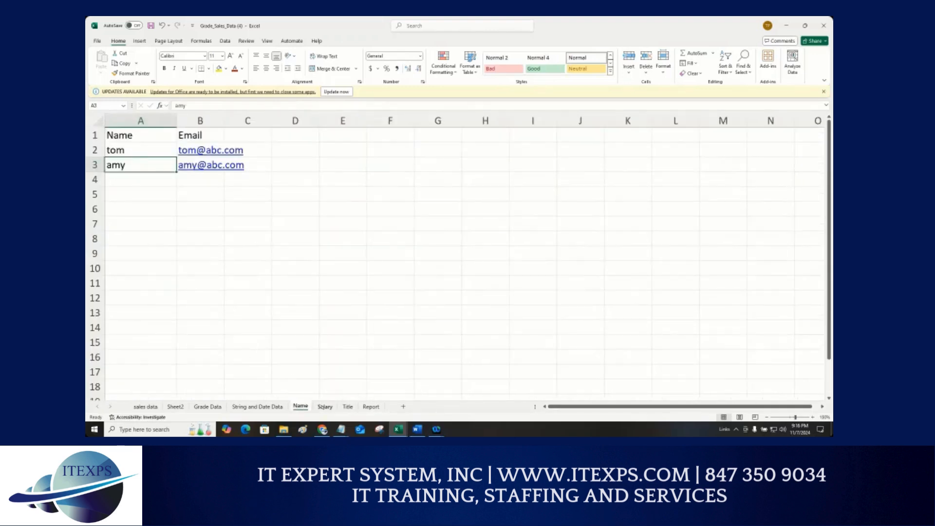
left_click(325, 406)
scroll(213, 290, "up", 3)
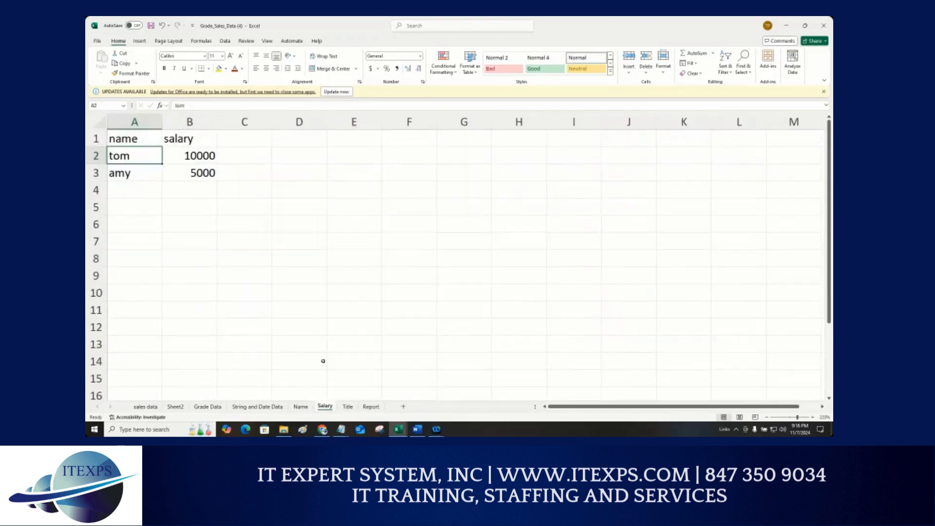
left_click(348, 407)
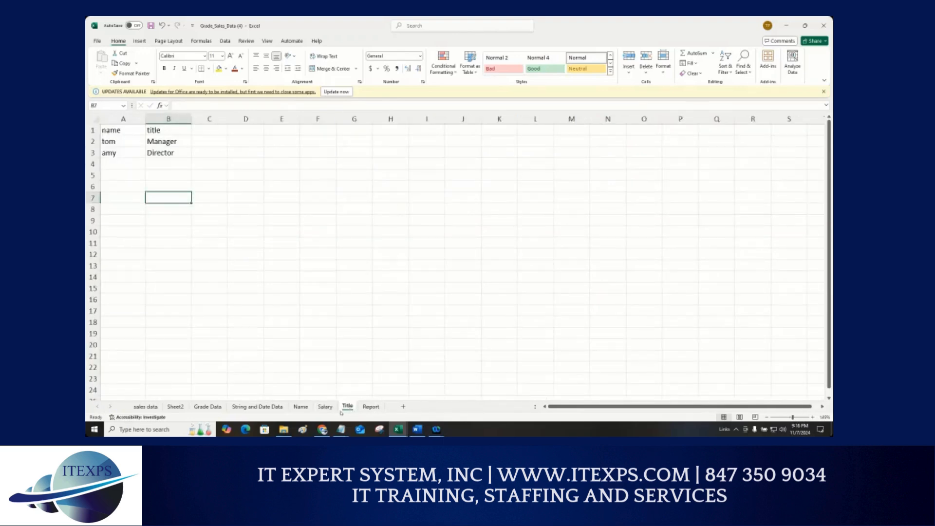
key("ctrl+1")
left_click(301, 386)
mouse_move(297, 366)
left_mouse_down()
mouse_move(385, 351)
mouse_move(421, 358)
mouse_move(427, 373)
left_mouse_up()
left_click_drag(442, 339, 438, 366)
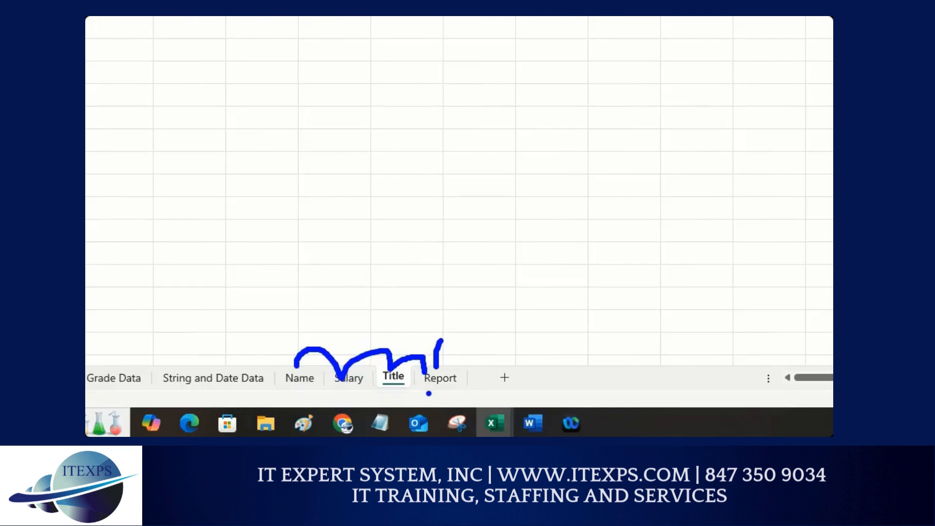
key("Escape")
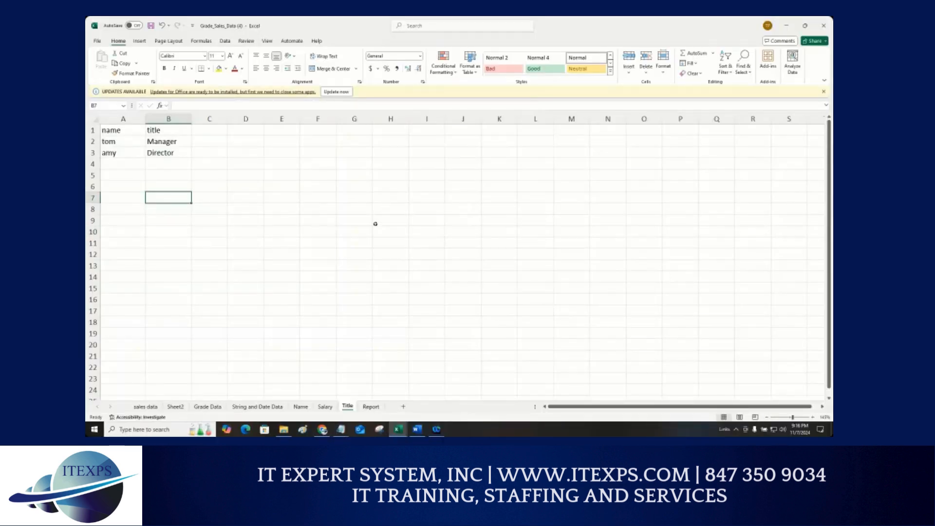
Step: Widen column B on the Name worksheet, select its data A1:B3, and open the Report worksheet
left_click(300, 406)
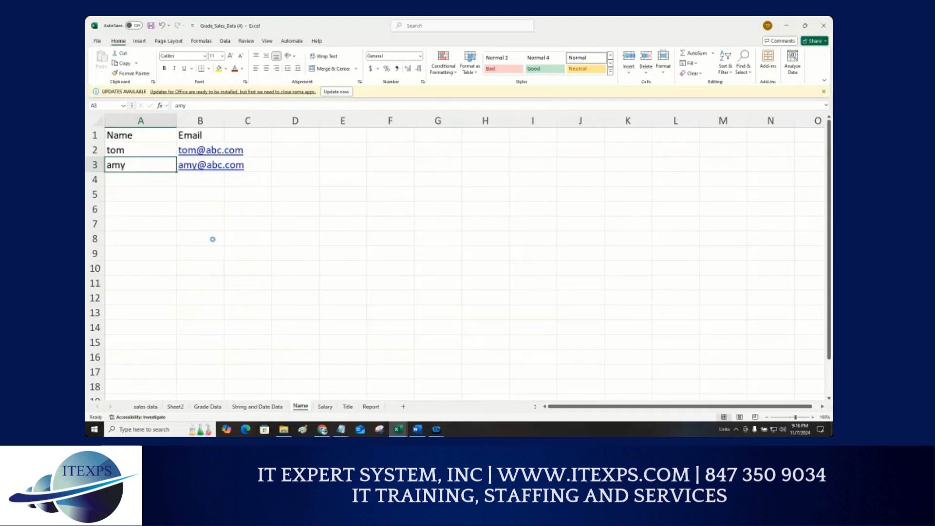
scroll(211, 237, "up", 1)
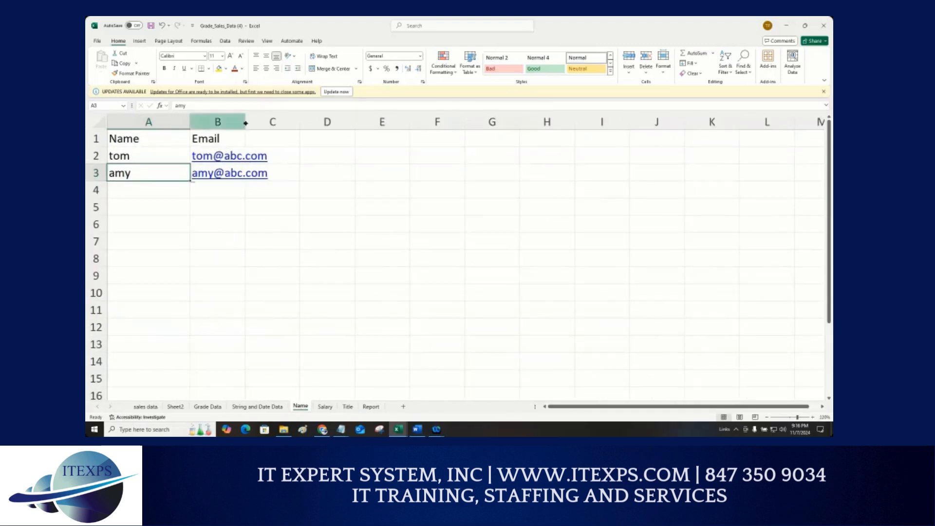
left_click_drag(245, 122, 274, 123)
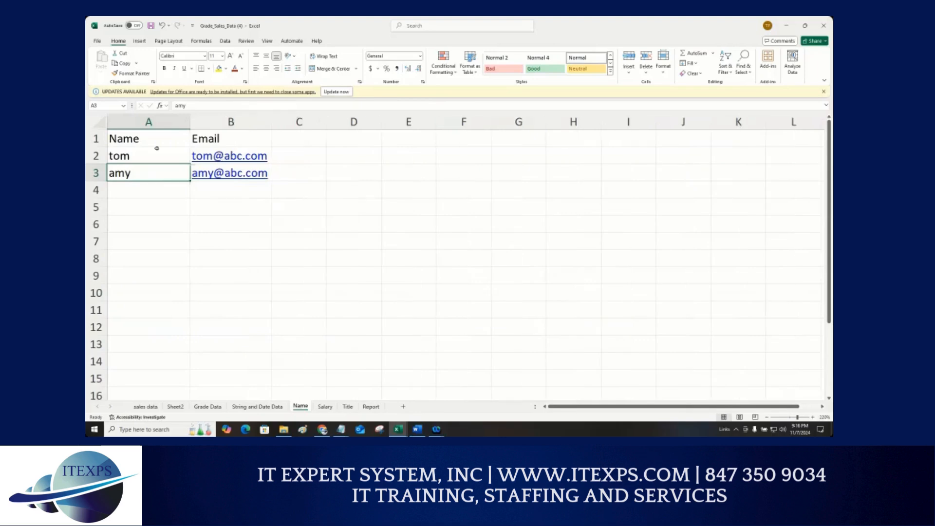
left_click_drag(135, 138, 227, 176)
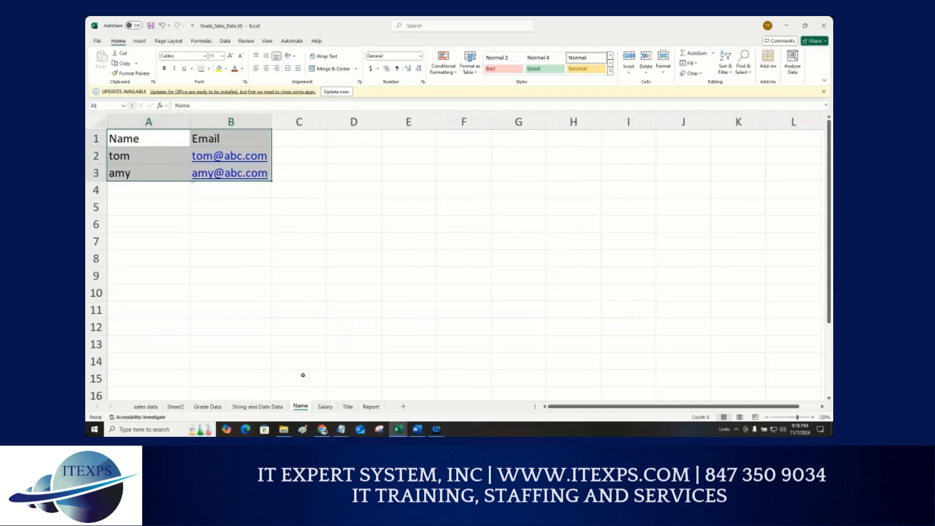
left_click(371, 407)
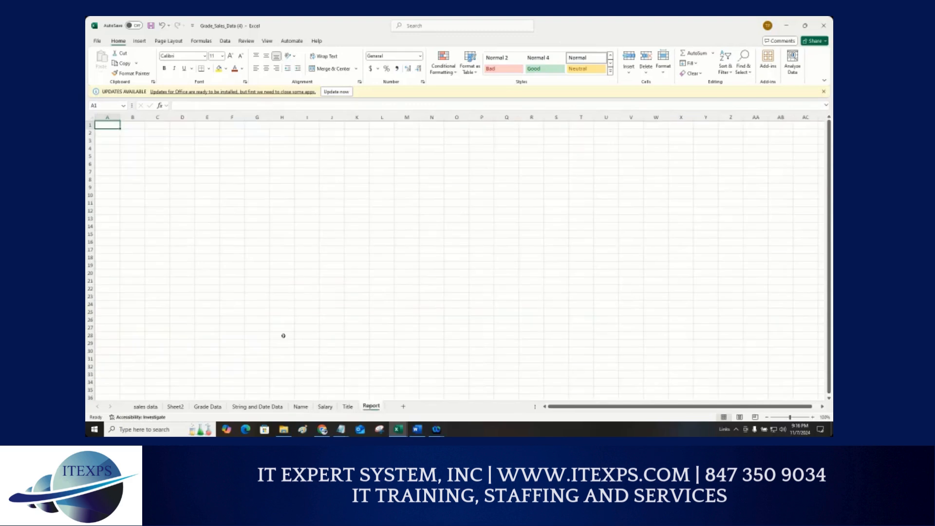
scroll(196, 256, "up", 10)
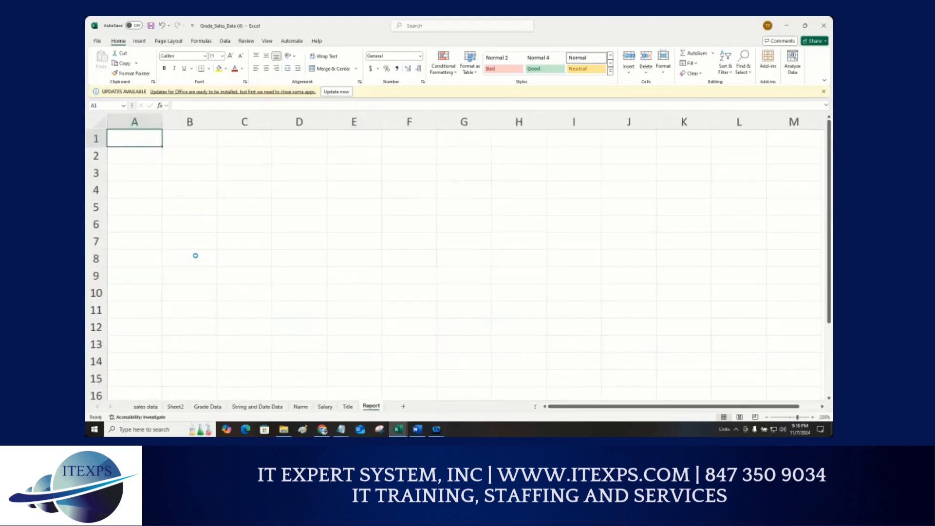
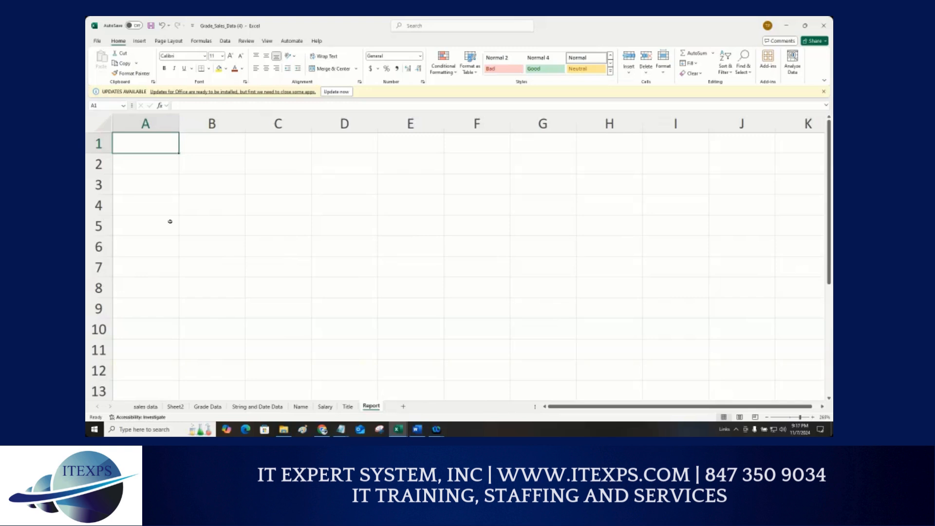
type("+")
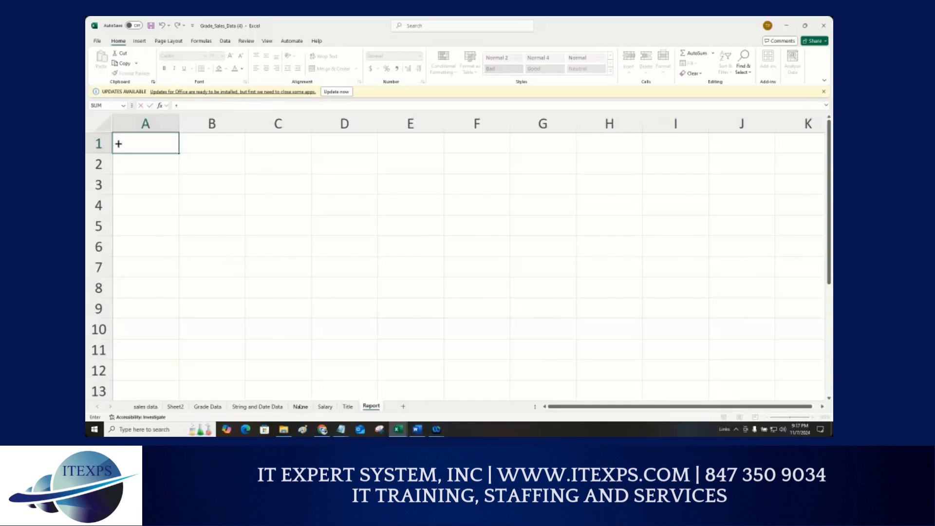
left_click(300, 407)
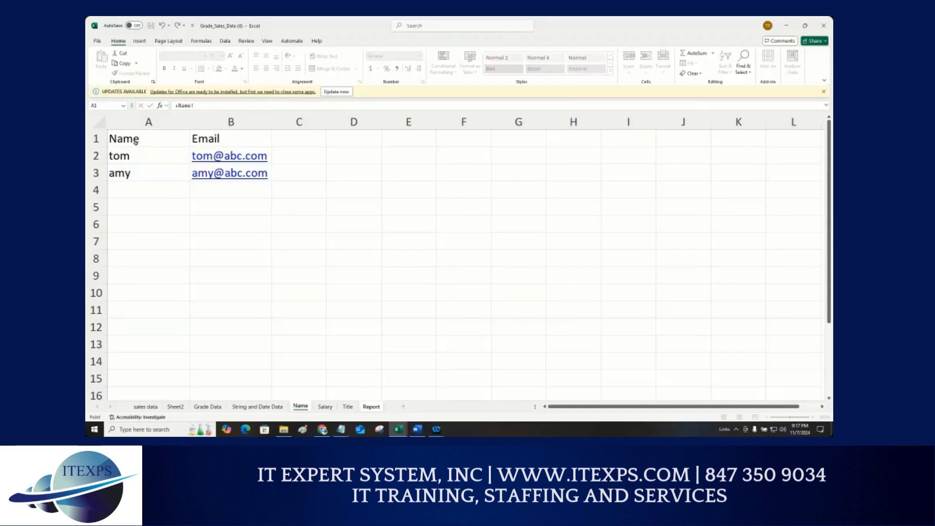
left_click_drag(135, 141, 238, 179)
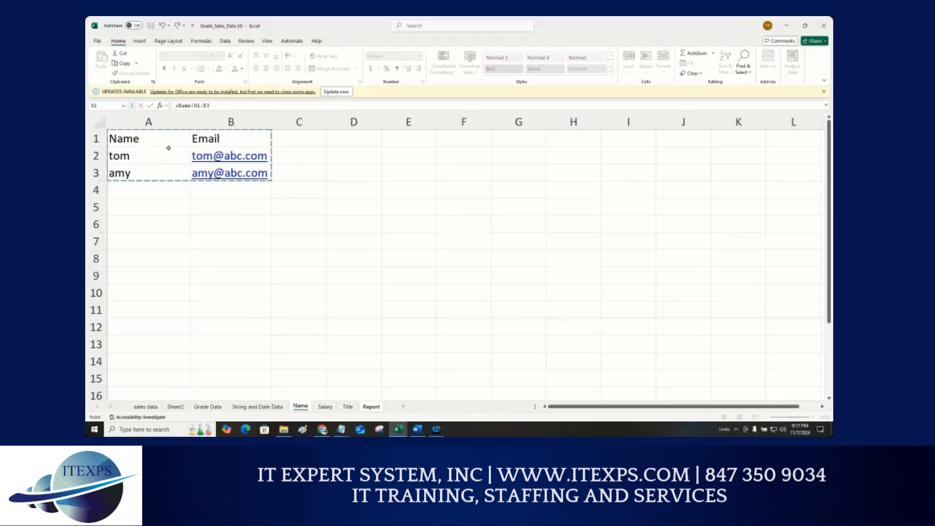
key("Return")
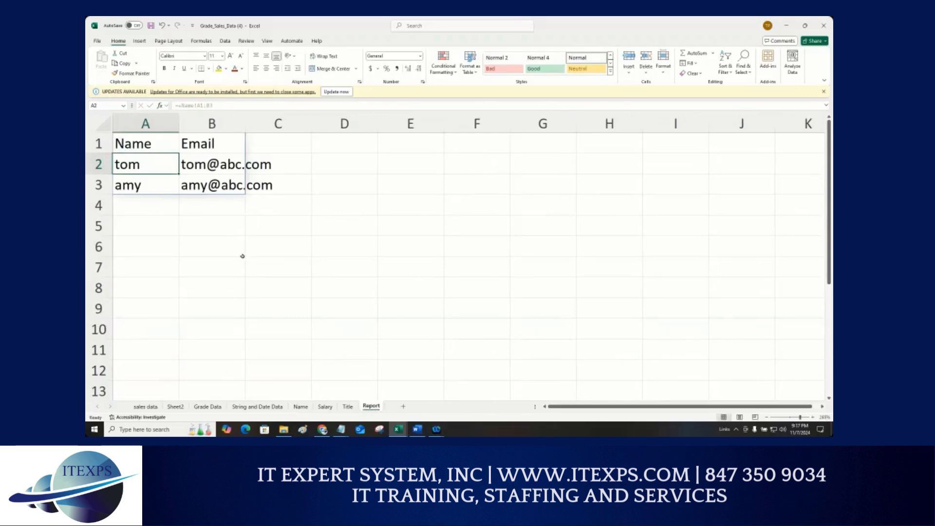
left_click(242, 256)
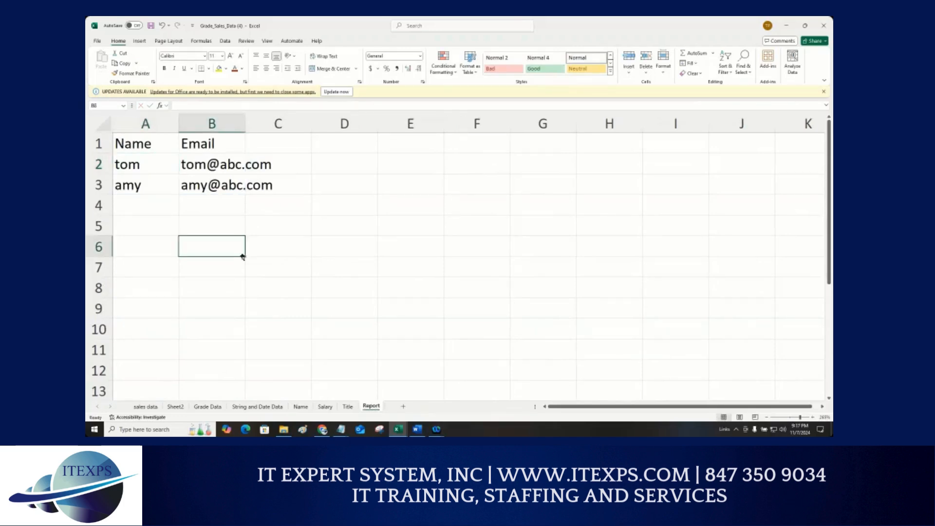
left_click_drag(152, 145, 260, 188)
key("Delete")
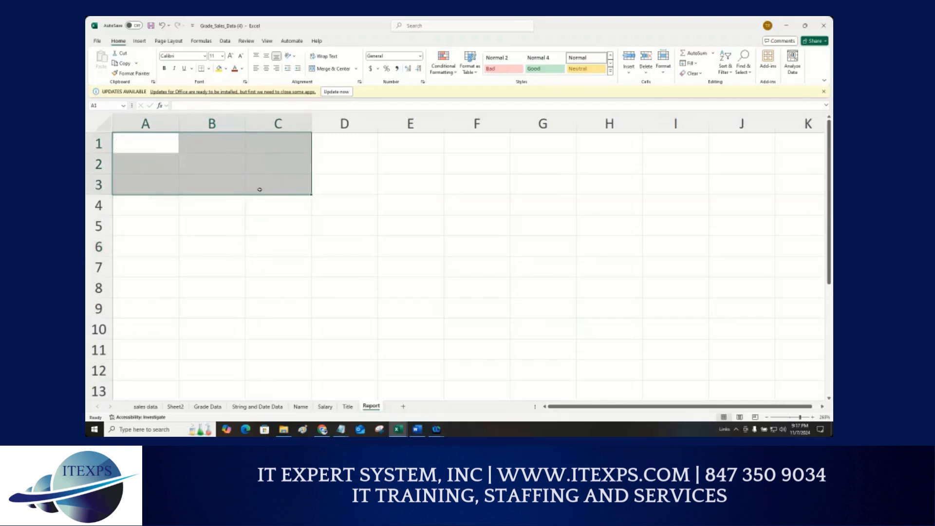
left_click(147, 139)
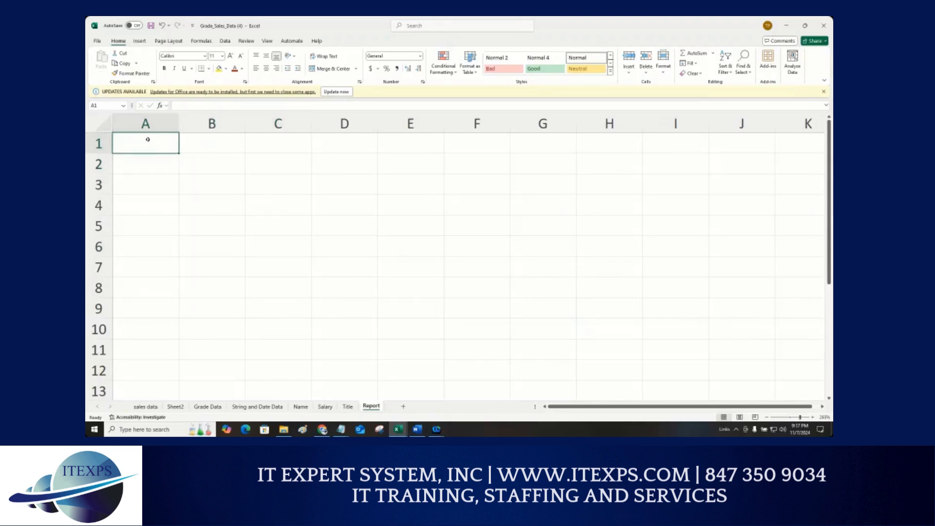
type("+")
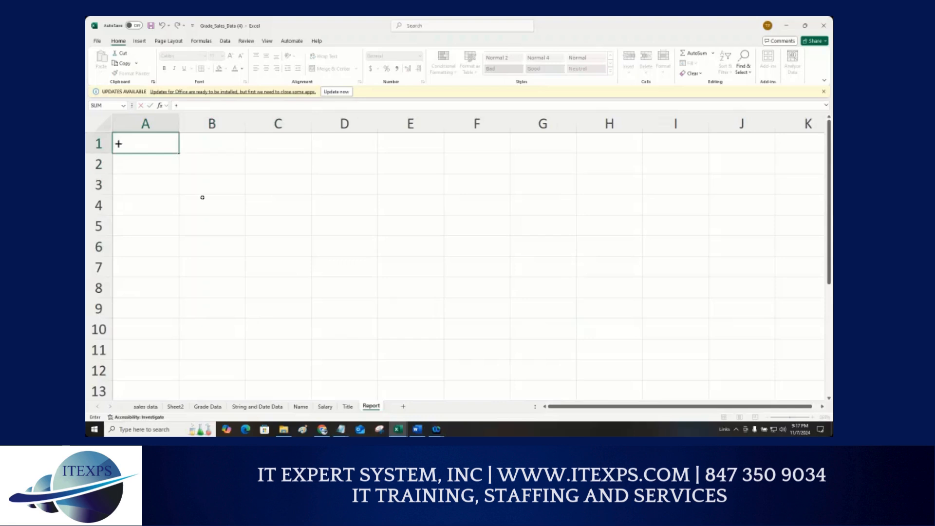
left_click(297, 405)
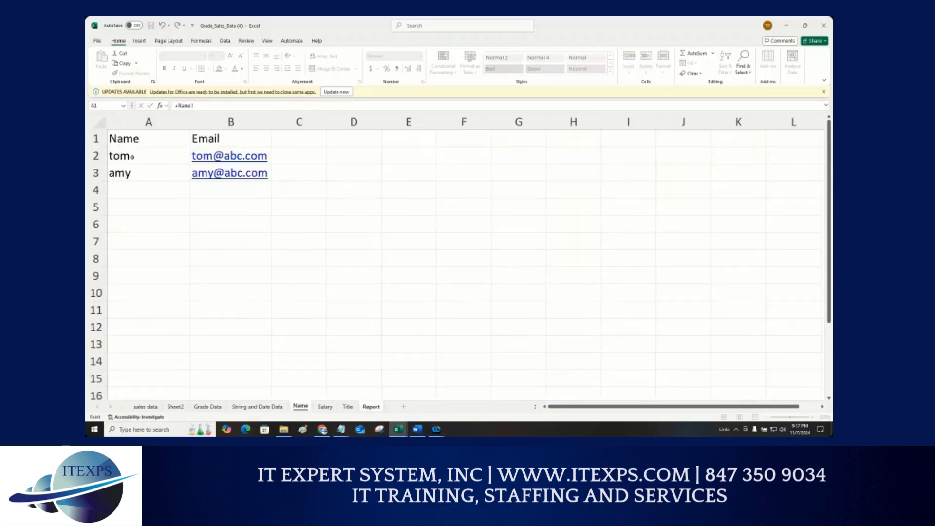
left_click_drag(129, 141, 246, 174)
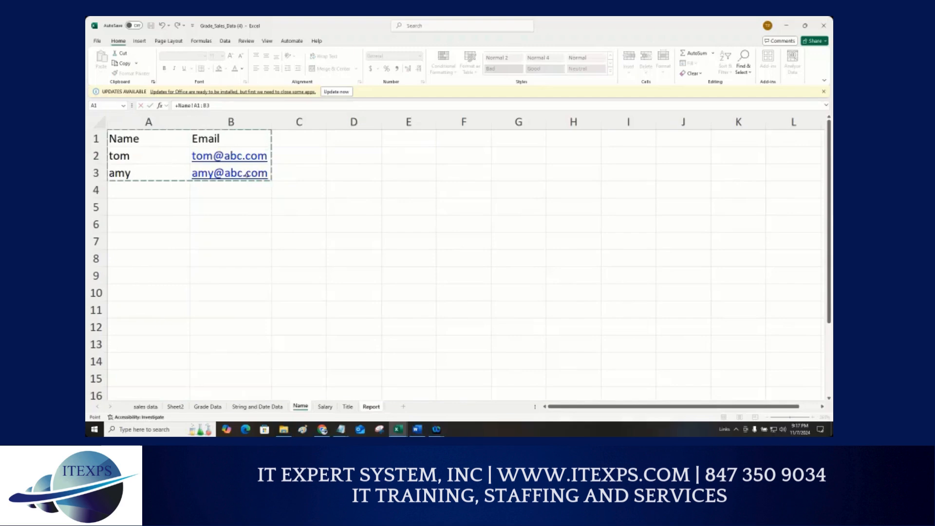
key("Return")
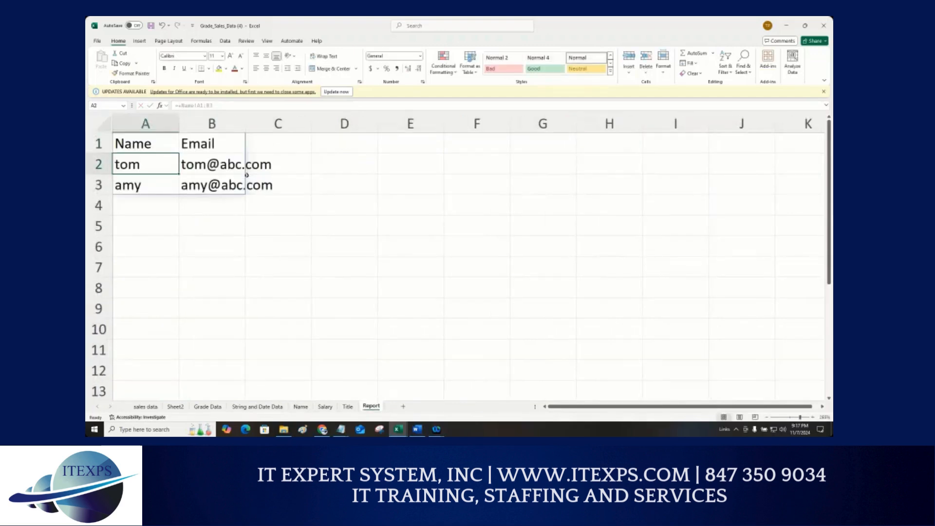
left_click(236, 239)
left_click_drag(138, 142, 317, 198)
key("Delete")
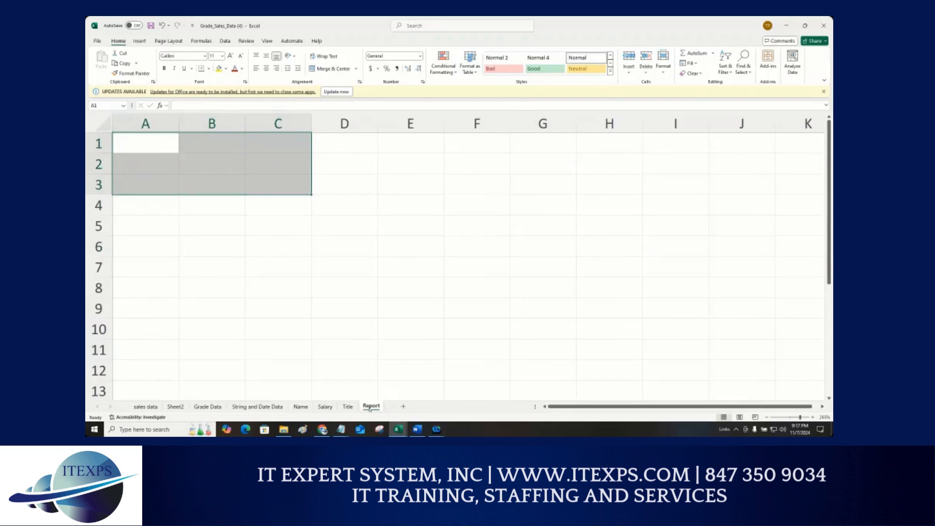
Step: Reference the Name worksheet's A1:B3 data from cell A1 of the Report sheet and widen column B
left_click(305, 302)
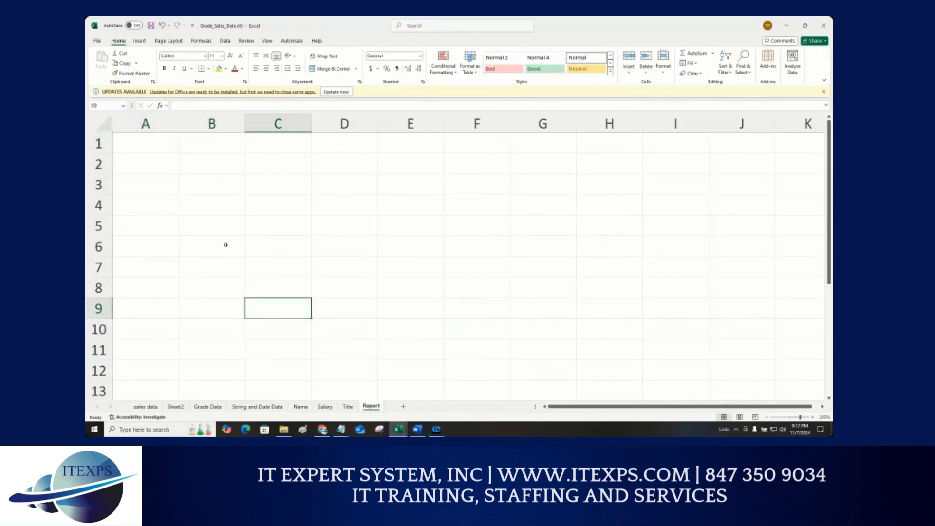
scroll(226, 246, "down", 3)
left_click(141, 145)
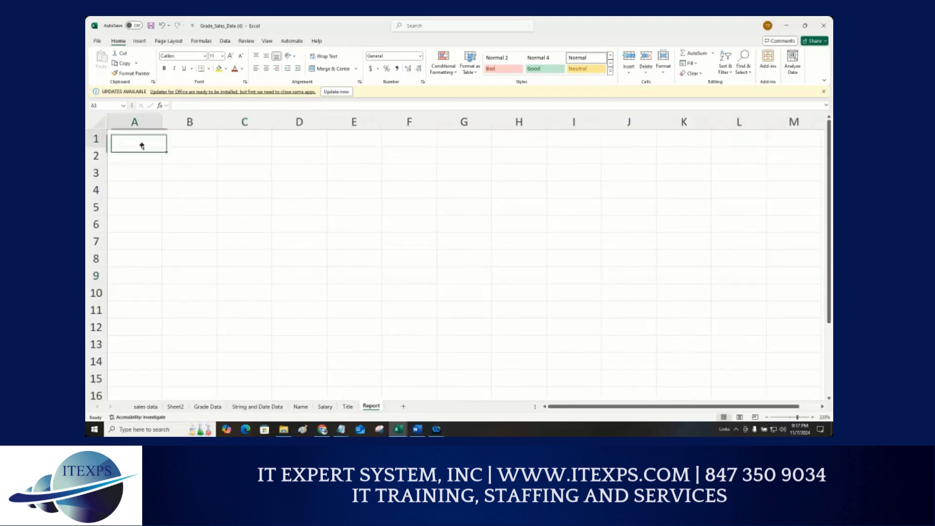
type("+")
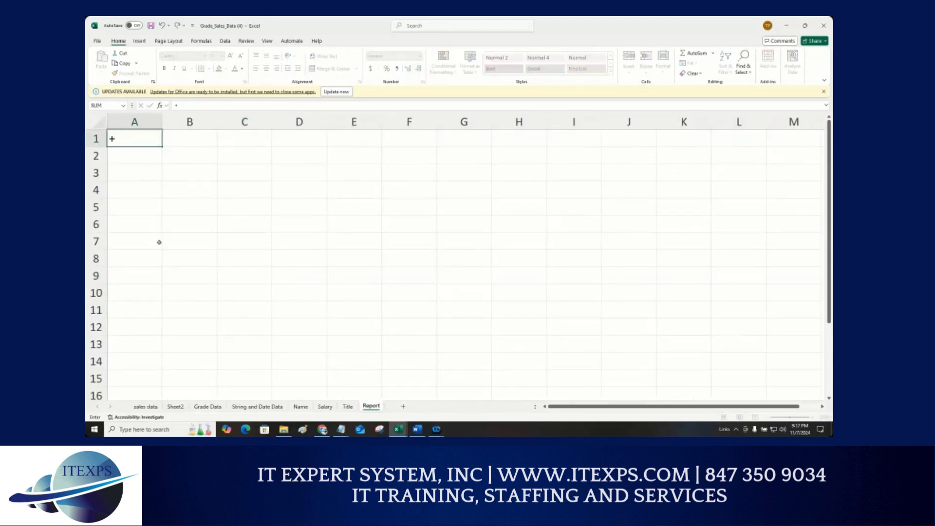
left_click(300, 406)
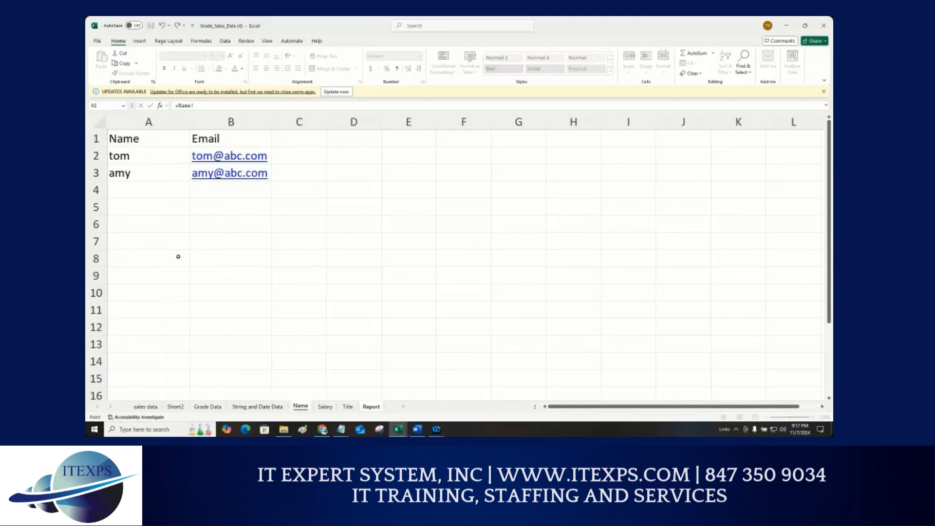
left_click_drag(121, 139, 240, 173)
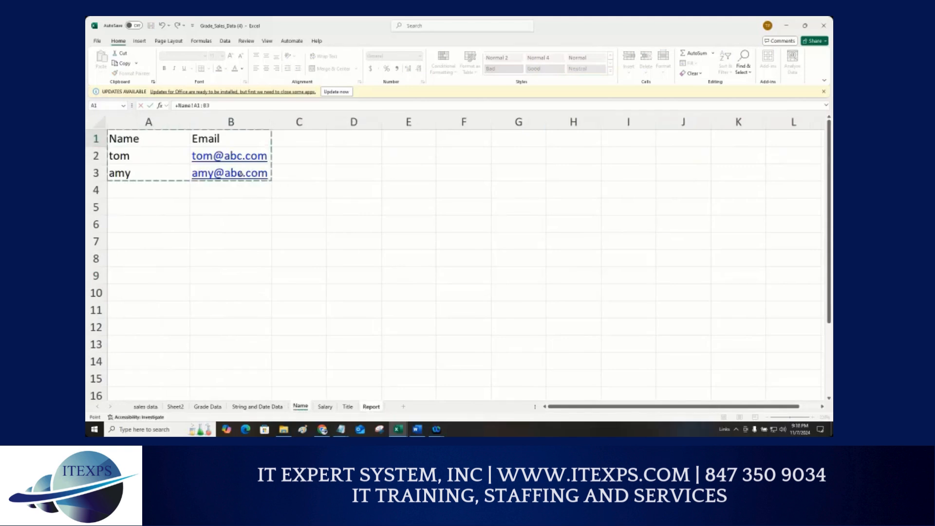
key("Return")
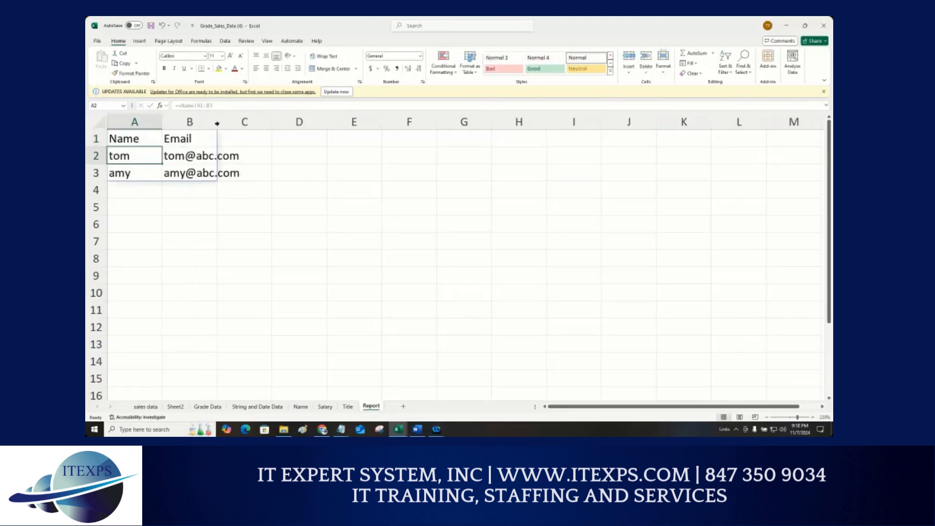
left_click_drag(217, 124, 261, 121)
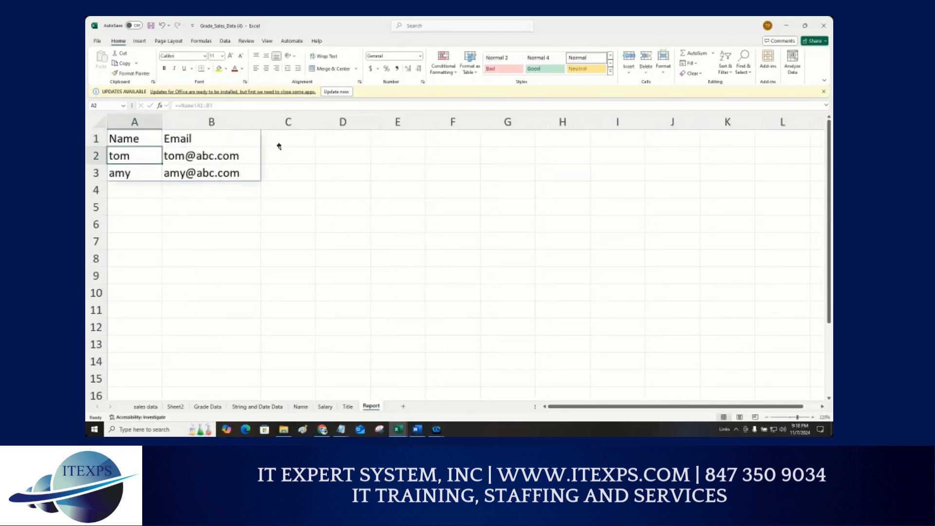
left_click(277, 145)
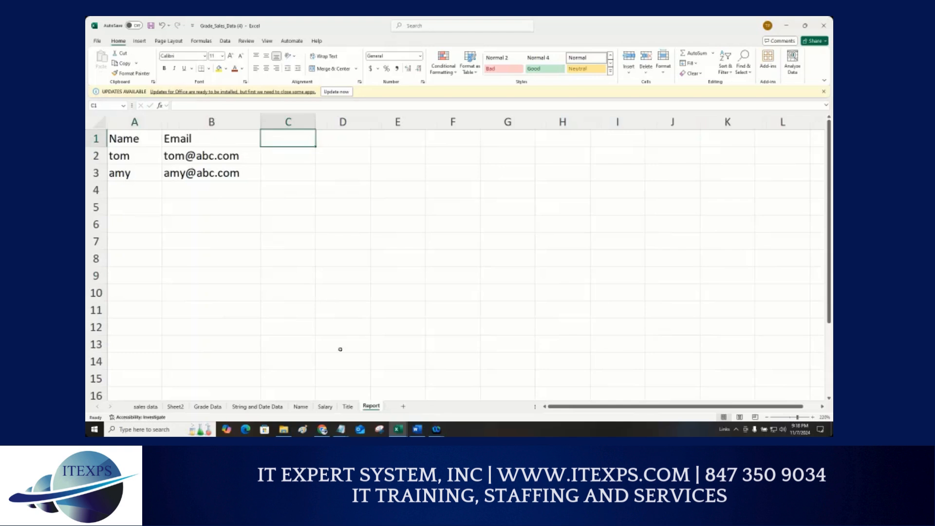
Step: Add the header Salary in cell C1 of the Title worksheet
left_click(324, 406)
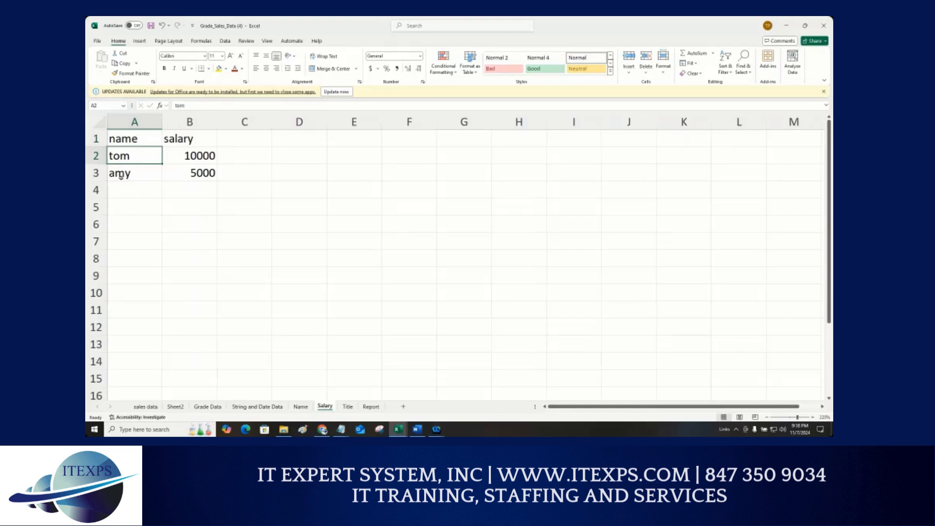
left_click(348, 407)
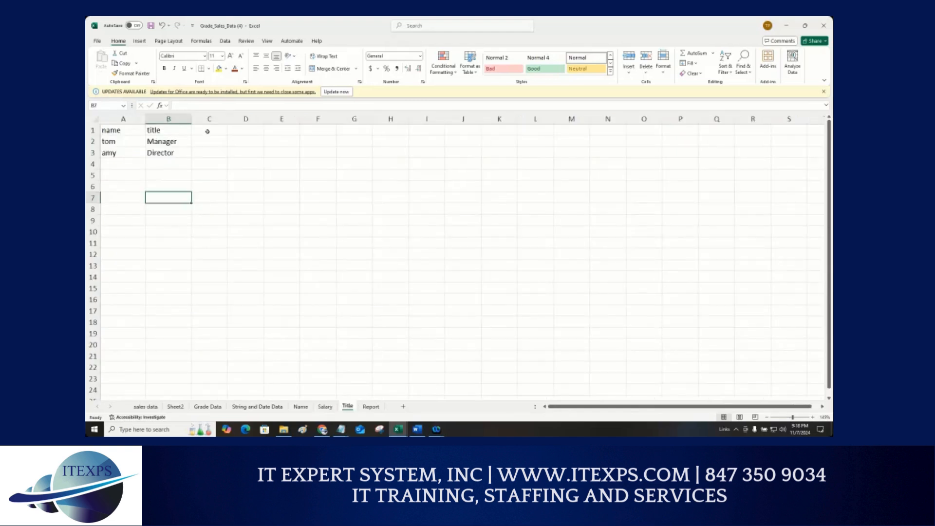
left_click(208, 130)
type("Salary")
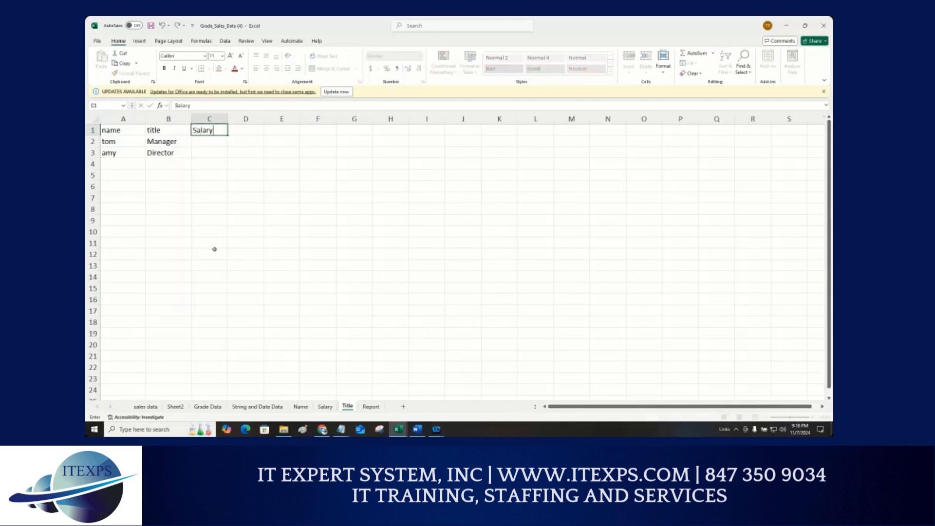
key("Return")
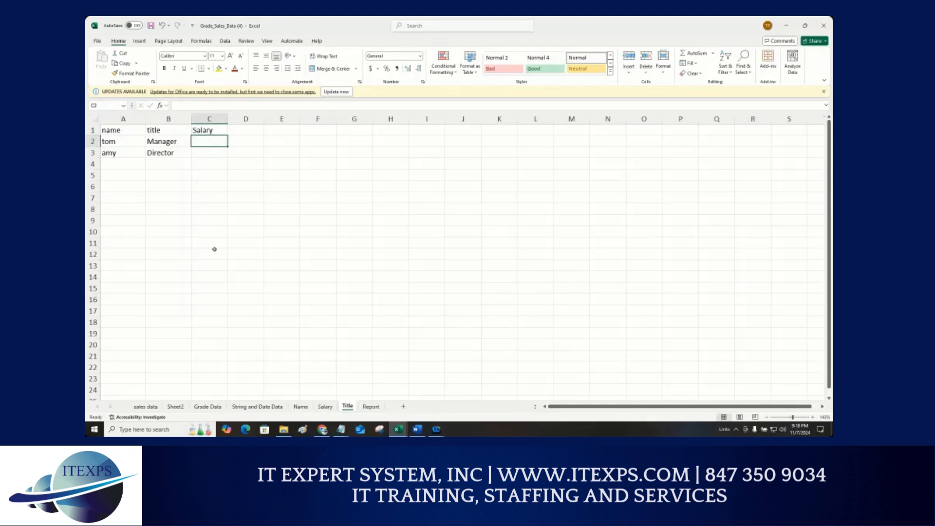
Step: In C2, write a VLOOKUP of A2 against the Salary sheet's absolute range $A$2:$B$3, returning column 2
type("+vlo")
key("Tab")
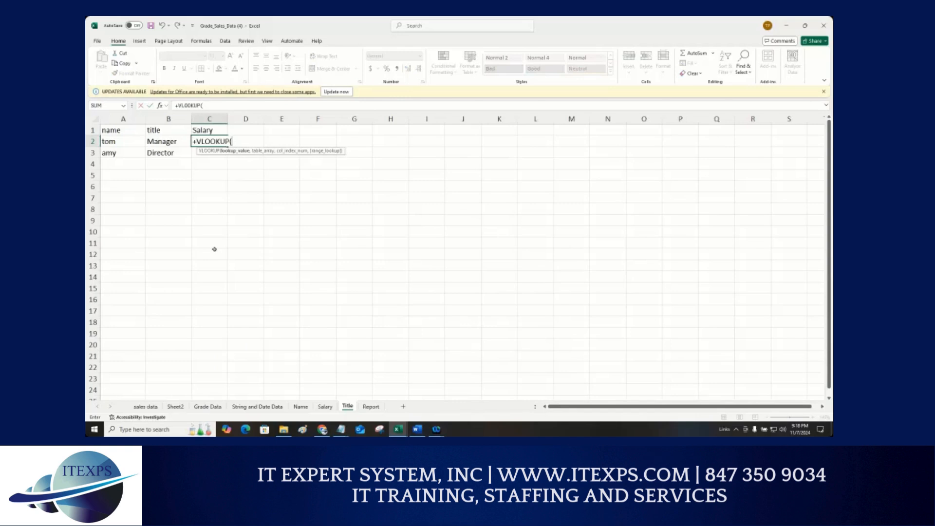
left_click(115, 142)
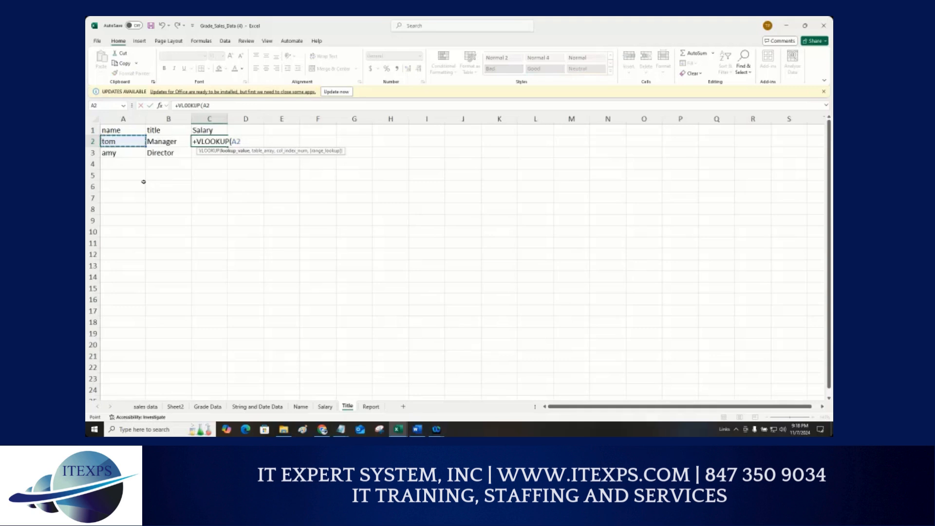
type(",")
left_click(325, 406)
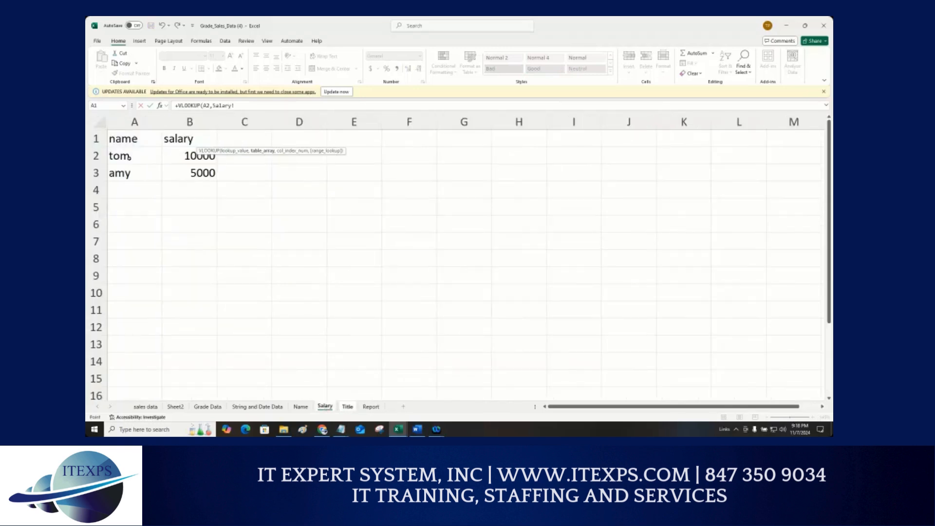
left_click_drag(127, 157, 199, 175)
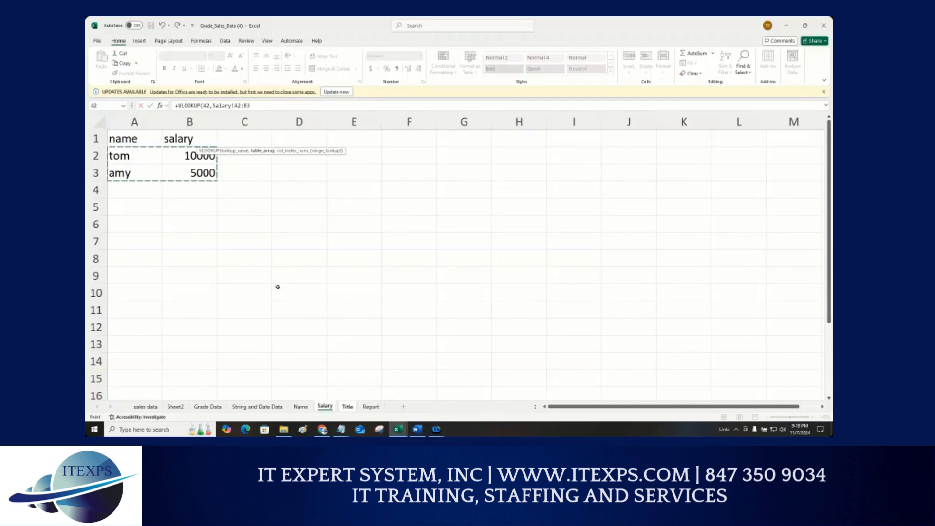
key("F4")
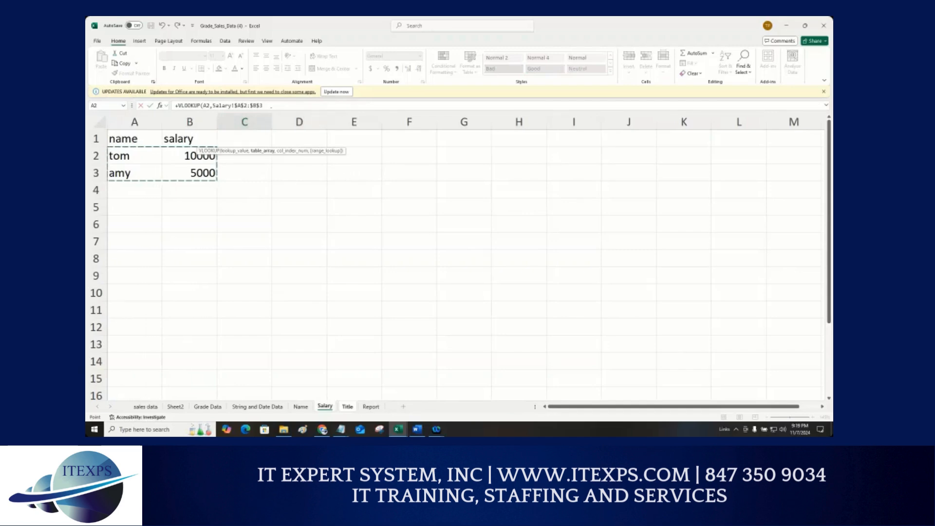
left_click(272, 106)
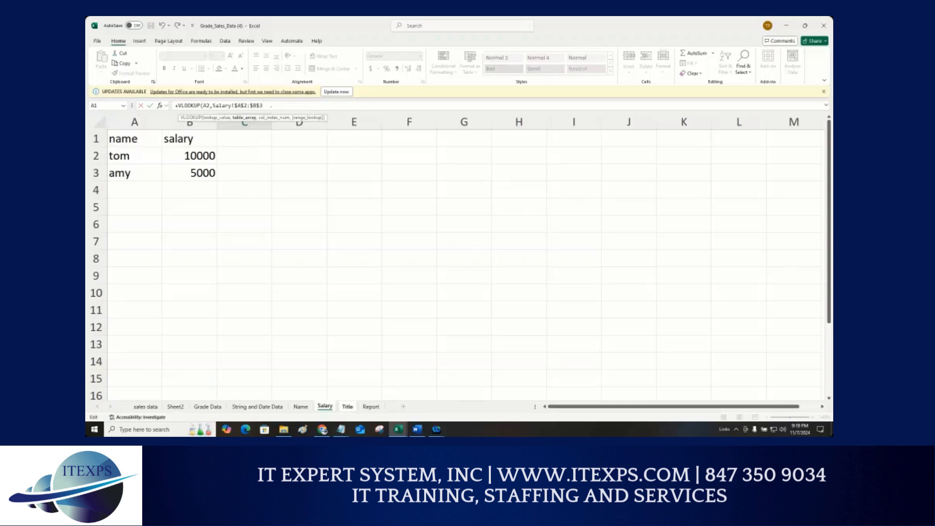
type(",2)")
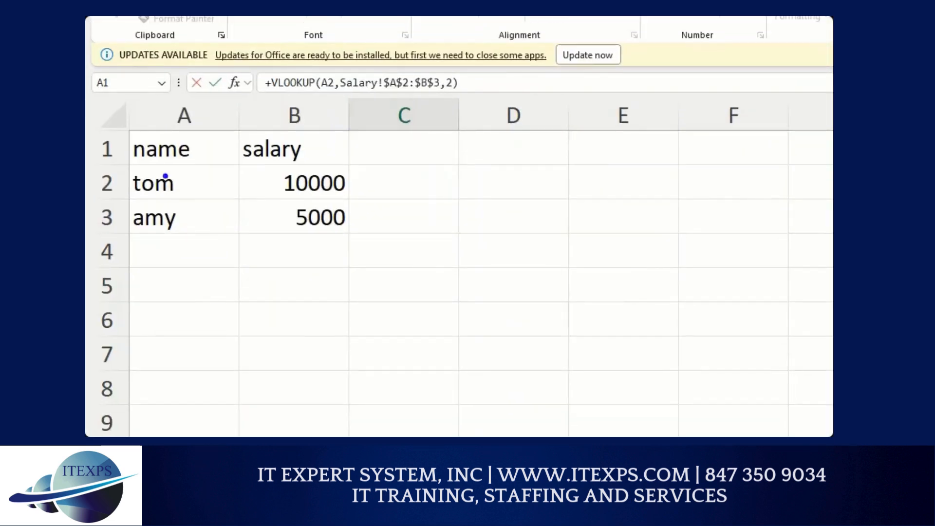
mouse_move(127, 164)
left_mouse_down()
mouse_move(368, 166)
mouse_move(365, 258)
mouse_move(139, 249)
mouse_move(117, 160)
left_mouse_up()
left_click_drag(405, 218, 408, 262)
mouse_move(401, 218)
left_mouse_down()
mouse_move(428, 216)
mouse_move(425, 233)
left_mouse_up()
mouse_move(443, 223)
left_mouse_down()
mouse_move(435, 237)
mouse_move(451, 237)
left_mouse_up()
left_click_drag(453, 231, 455, 267)
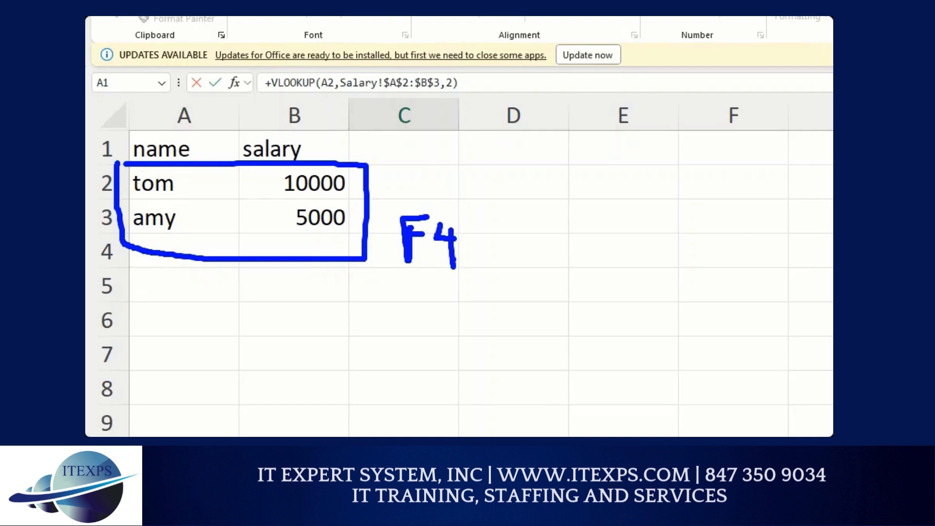
left_click_drag(377, 96, 434, 92)
left_click_drag(489, 232, 482, 295)
left_click(499, 224)
left_click_drag(499, 224, 548, 237)
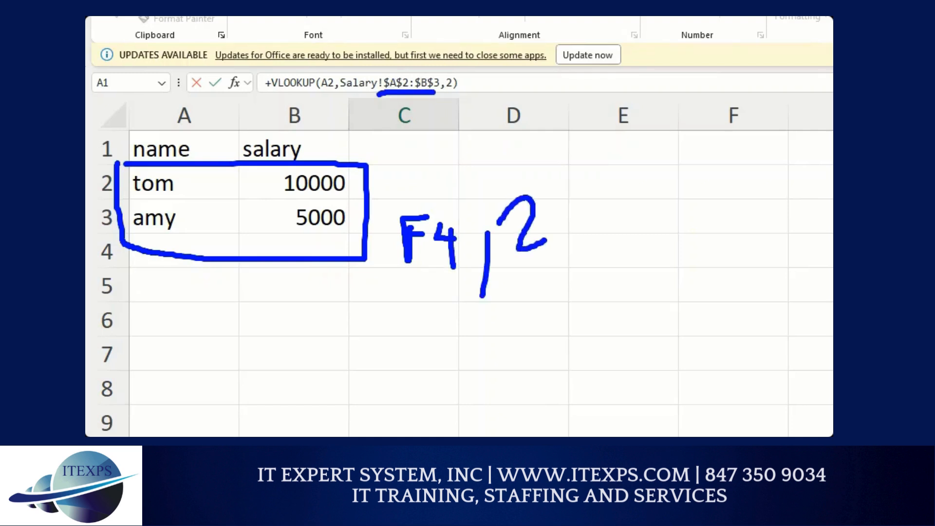
left_click_drag(329, 113, 331, 153)
mouse_move(320, 138)
left_mouse_down()
mouse_move(331, 154)
mouse_move(346, 131)
left_mouse_up()
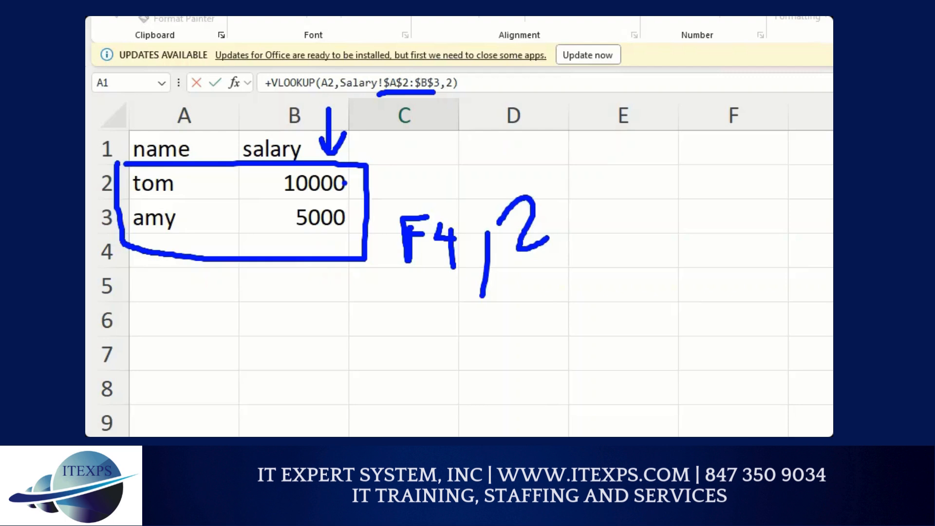
key("Escape")
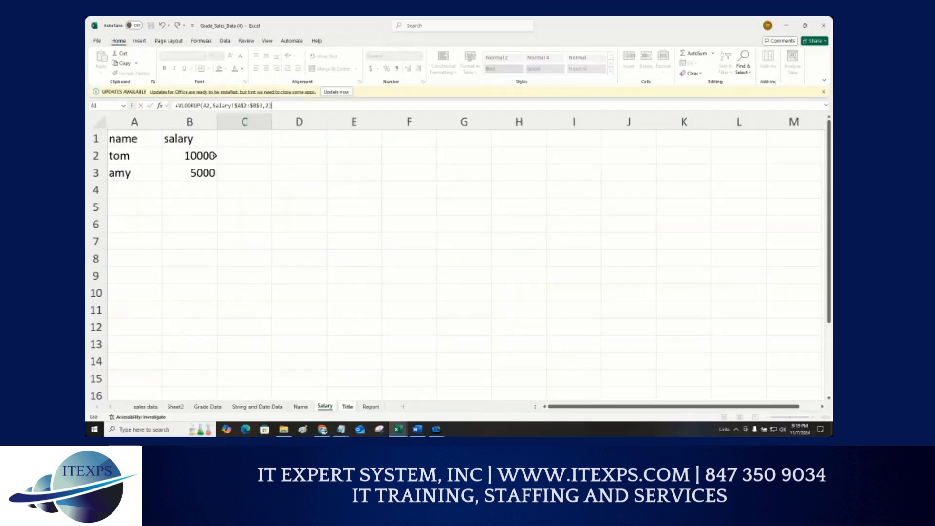
Step: Confirm the C2 VLOOKUP on the Title sheet and fill it down to C3
key("Return")
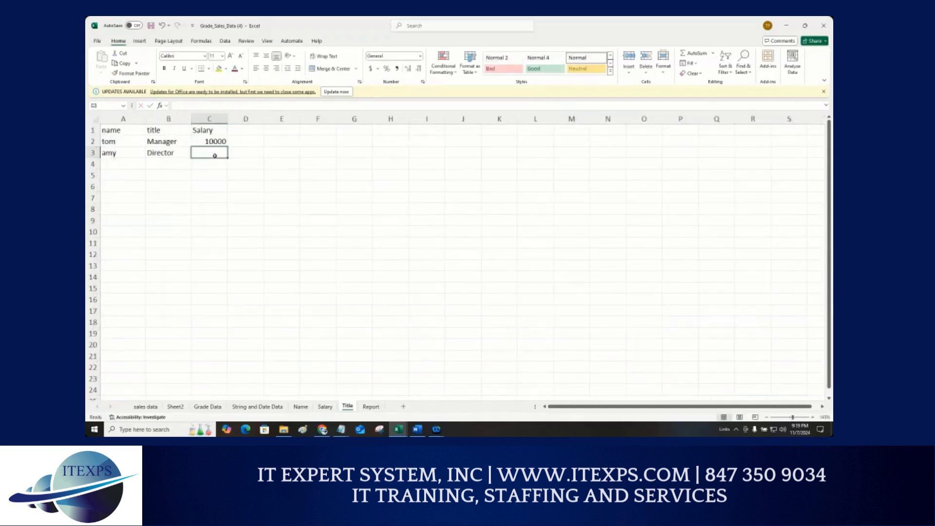
left_click(222, 144)
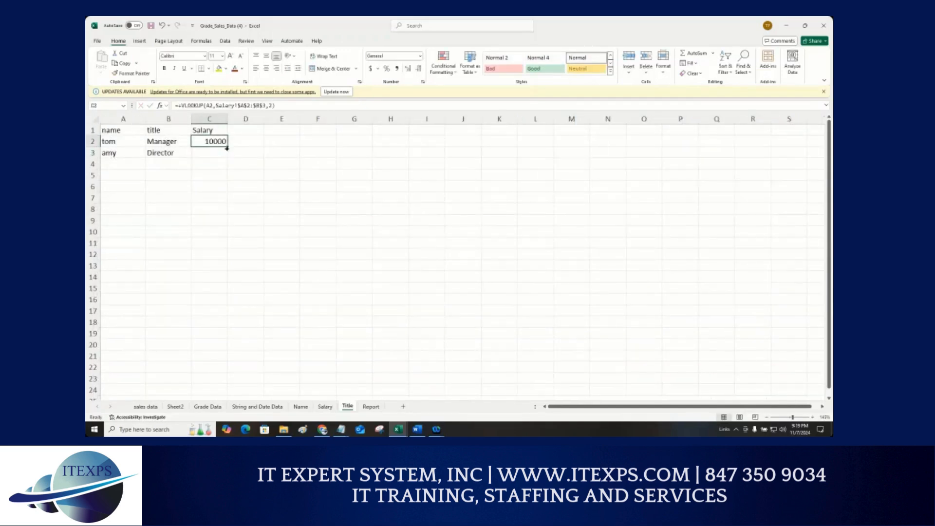
left_click_drag(227, 148, 228, 158)
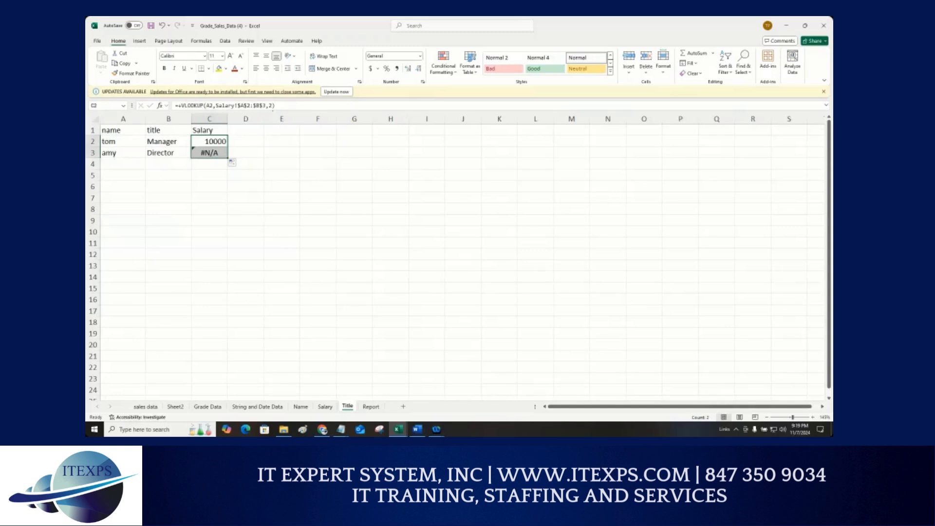
Step: Add FALSE as the exact-match argument to the C2 VLOOKUP and fill it down to C3
left_click(219, 140)
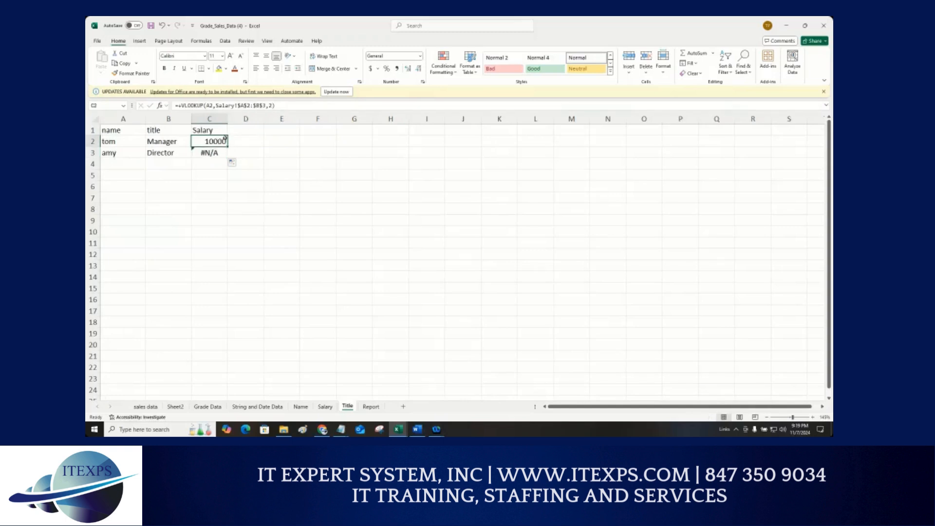
left_click(272, 106)
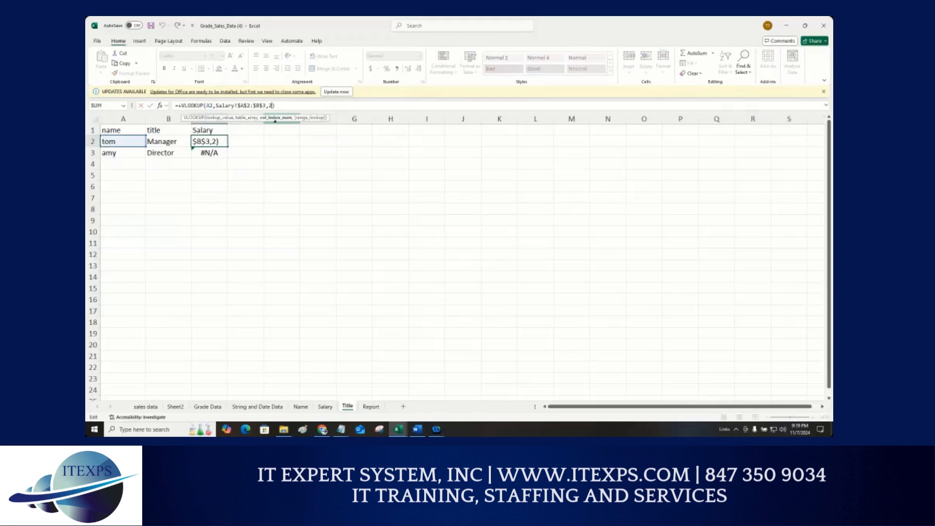
type(",f")
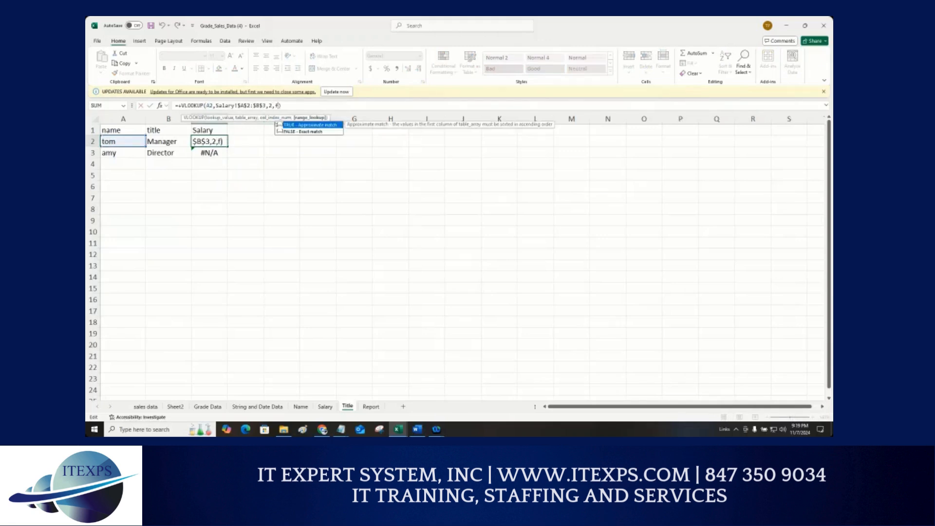
key("Down")
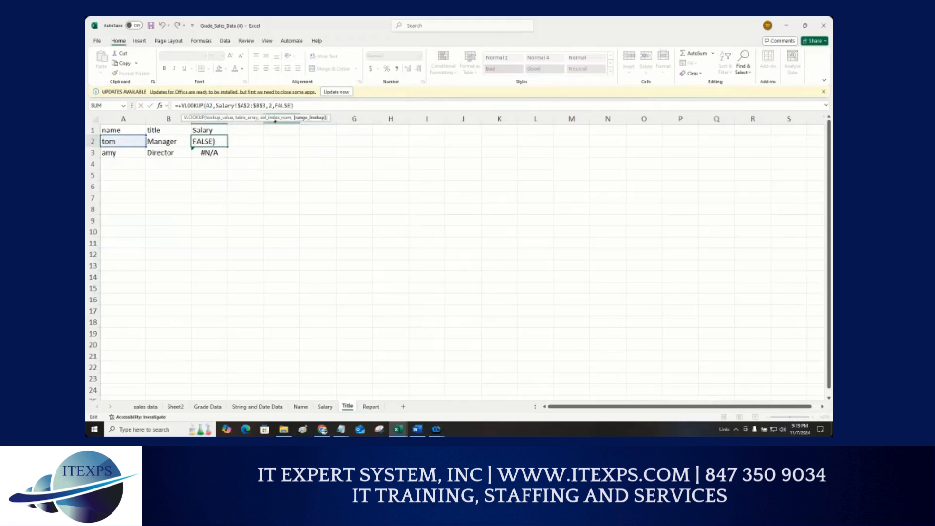
key("Return")
left_click(225, 140)
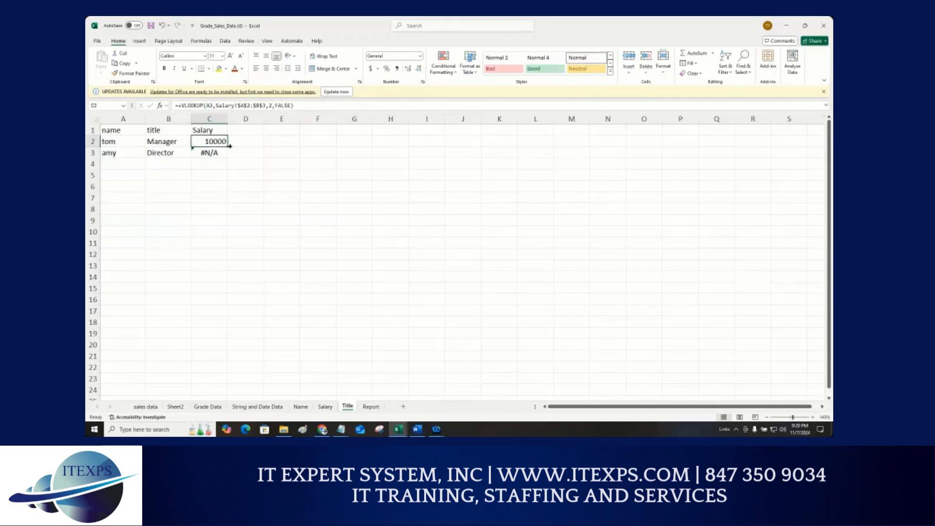
left_click_drag(229, 146, 228, 155)
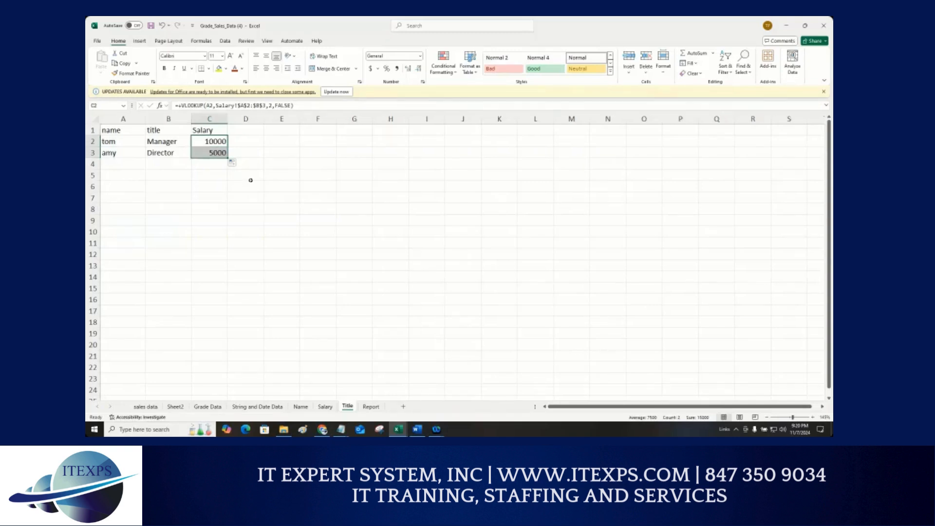
Step: Clear the formulas in C2:C3 of the Title sheet
left_click(222, 181)
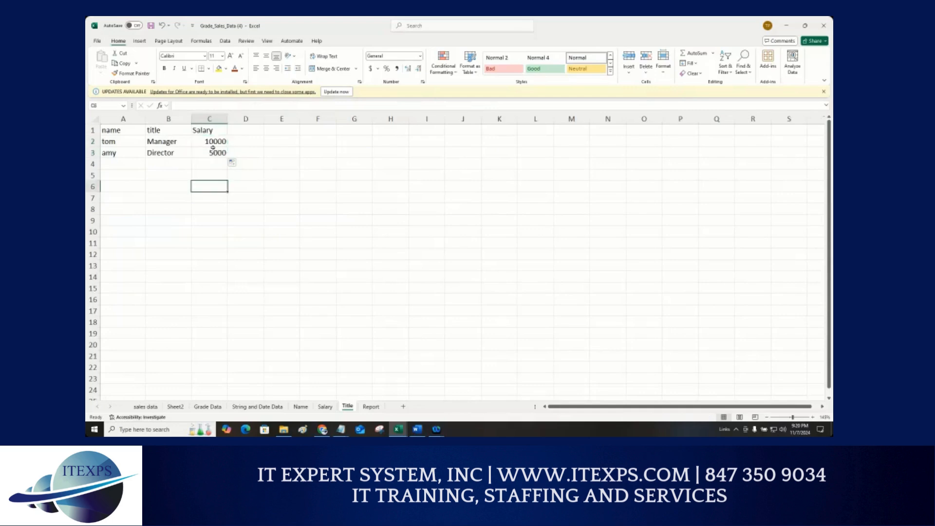
left_click_drag(213, 141, 215, 153)
key("Delete")
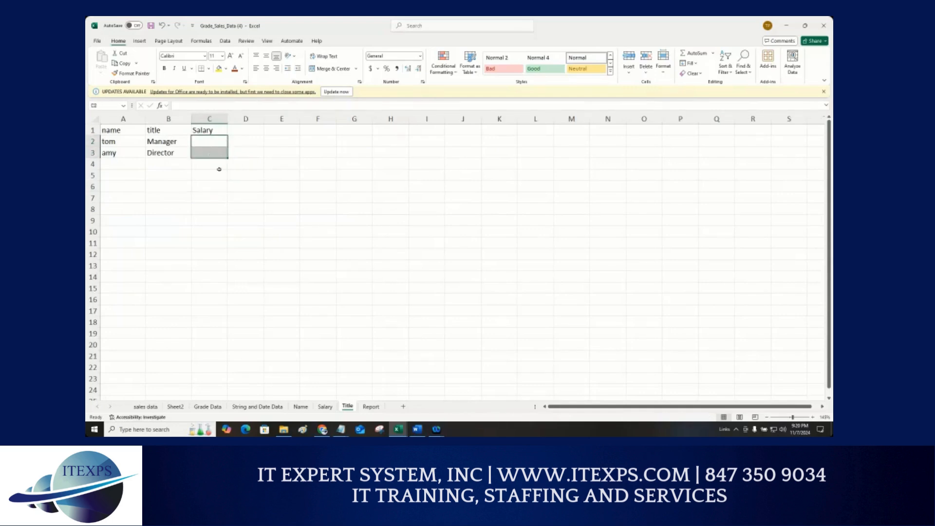
Step: In C2, start a VLOOKUP of A2 using the Salary sheet's absolute range $A$2:$B$3 as the table
type("=")
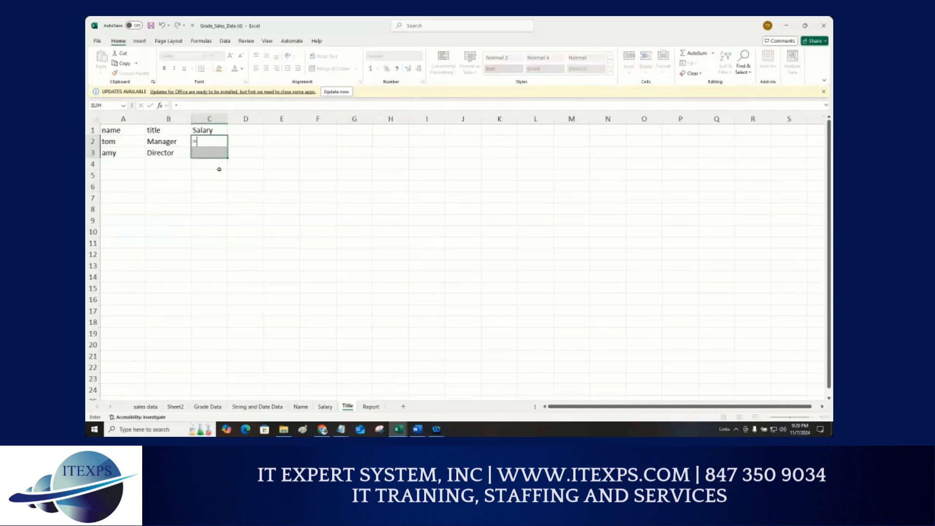
type("vlo")
key("Tab")
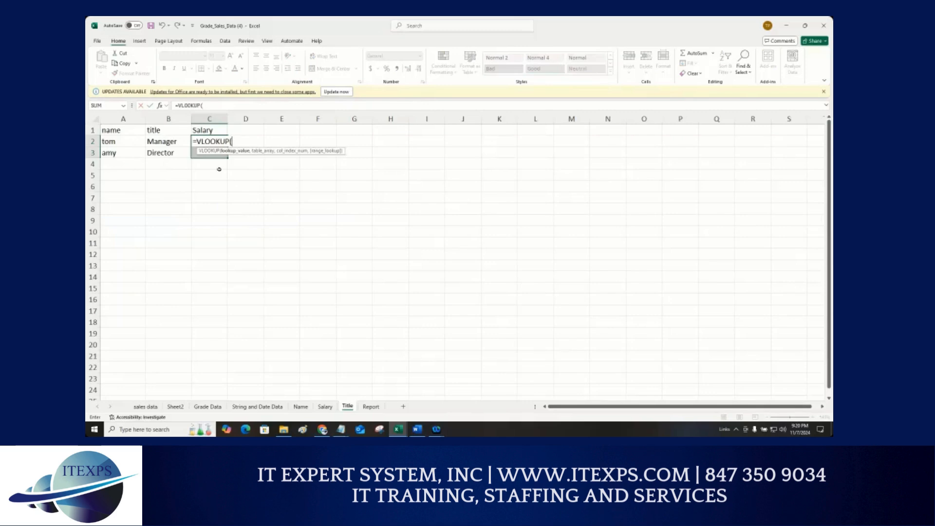
left_click(117, 145)
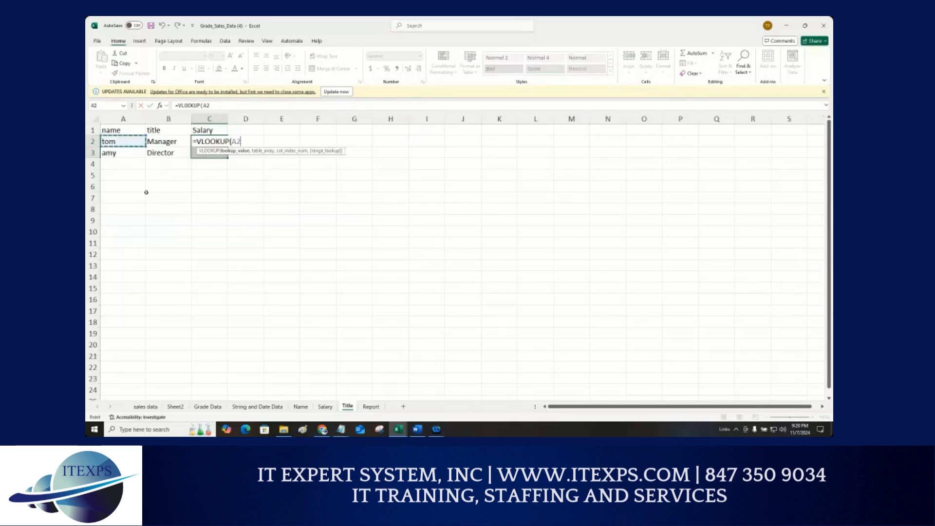
type(",")
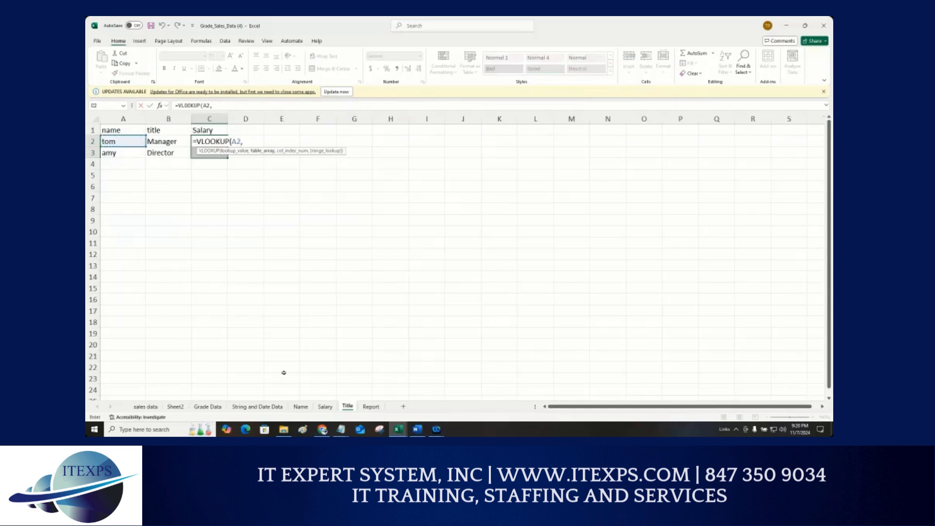
left_click(324, 406)
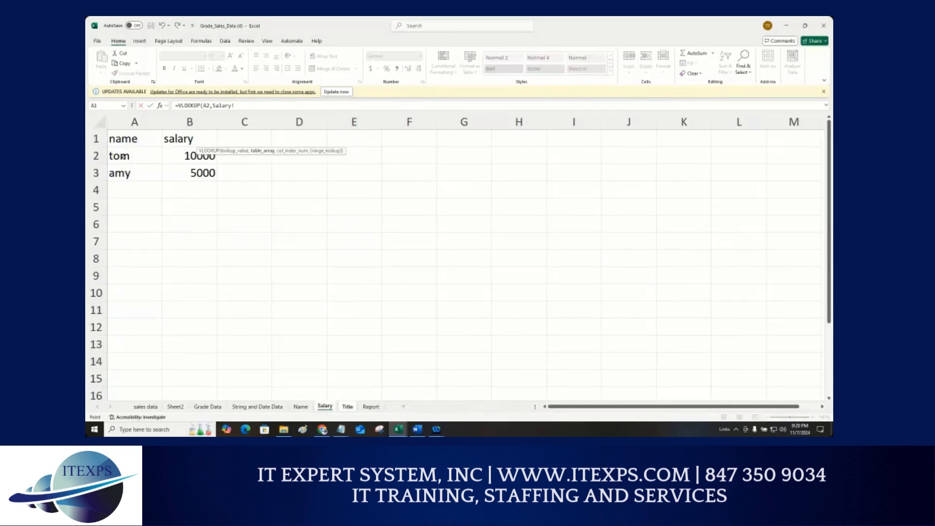
left_click_drag(126, 164, 201, 174)
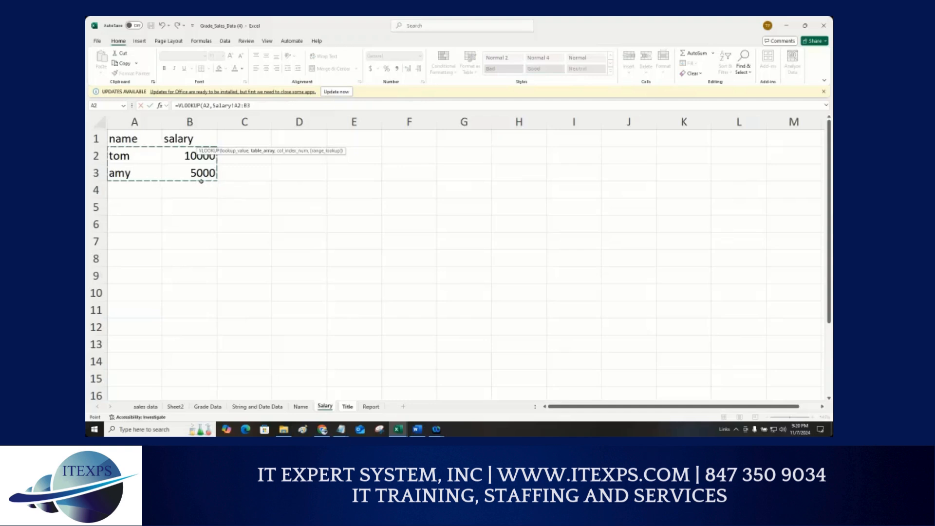
key("F4")
Step: Complete the VLOOKUP with column index 2 and FALSE for exact match, then fill it down to C3
left_click(281, 106)
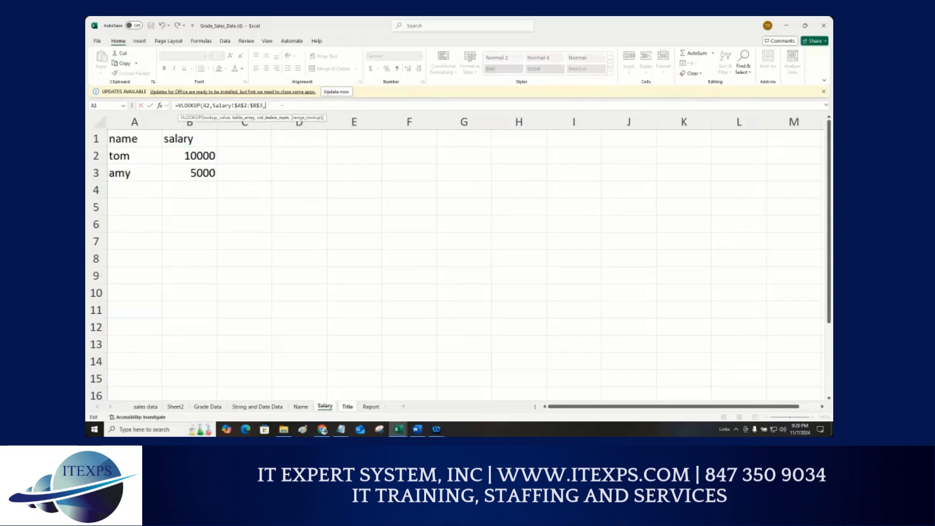
type(",2")
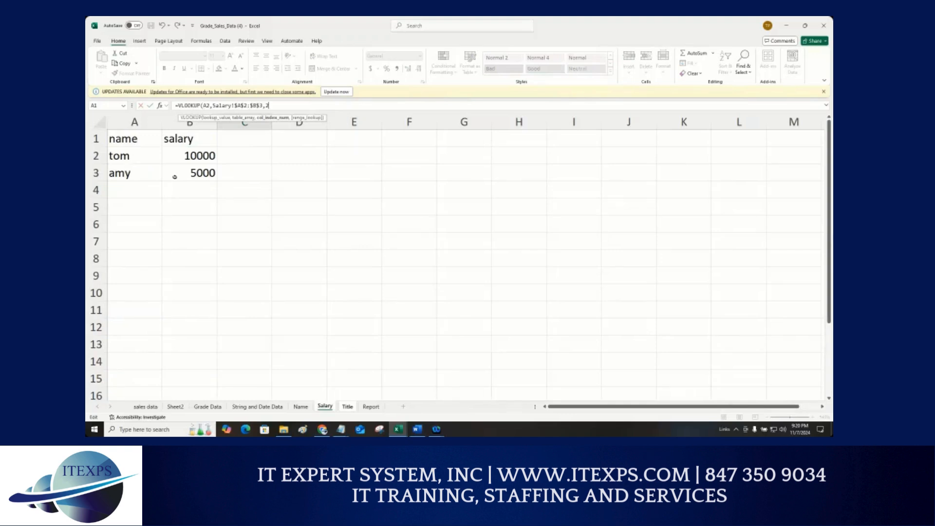
type(",F")
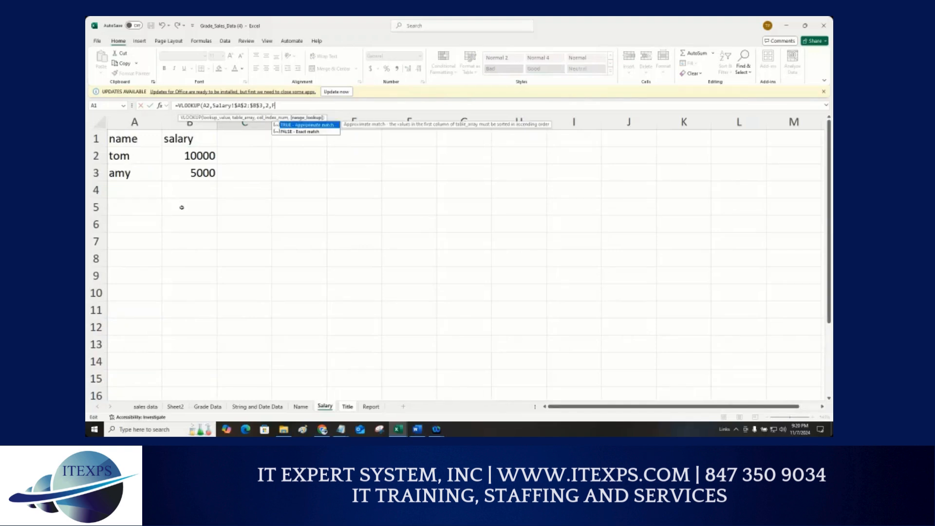
type("alse)")
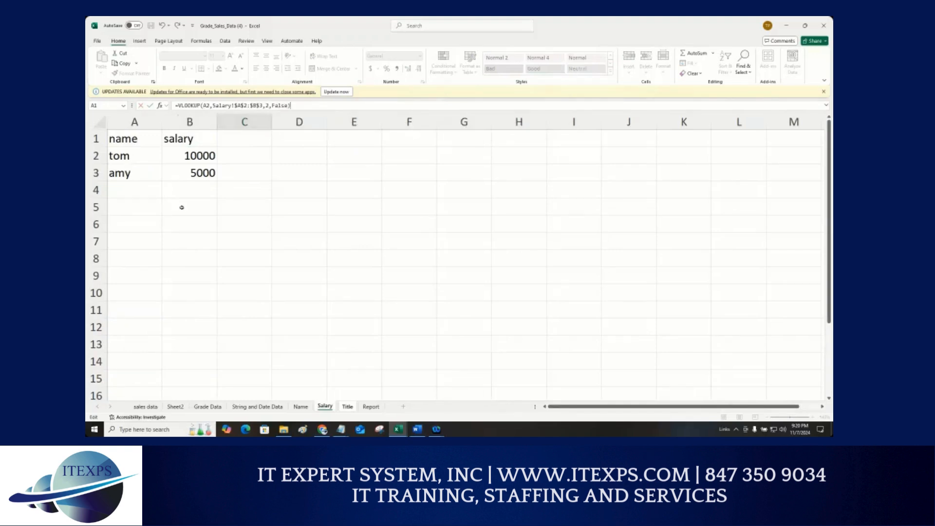
key("Return")
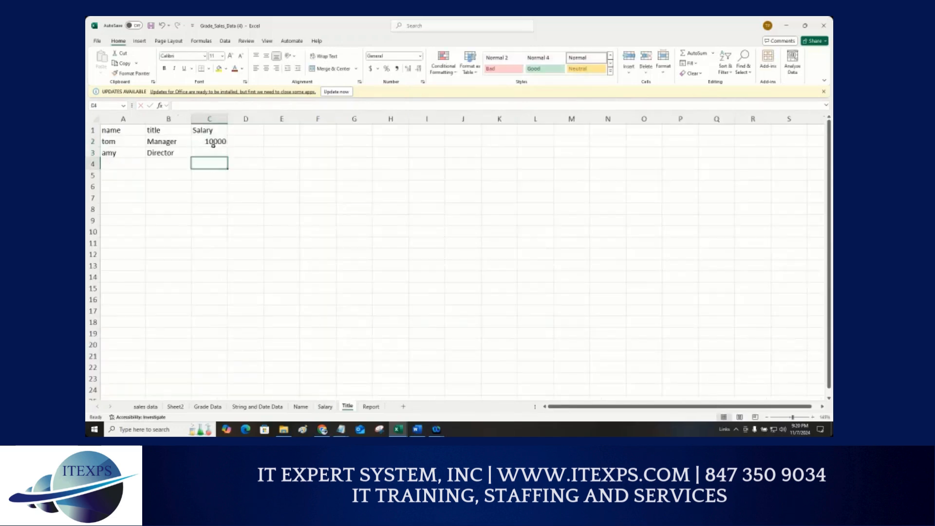
left_click(217, 141)
double_click(227, 147)
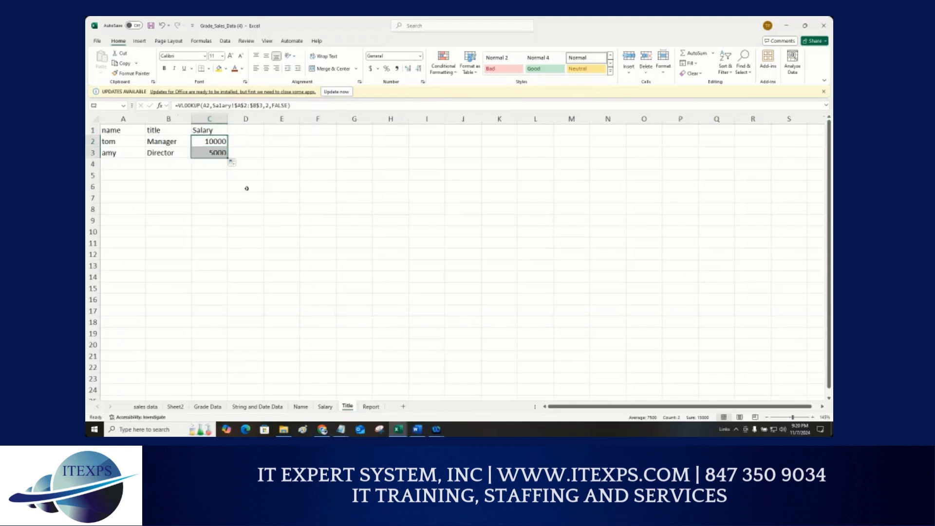
Step: Add the header Title in cell D1 of the Title sheet
left_click(245, 132)
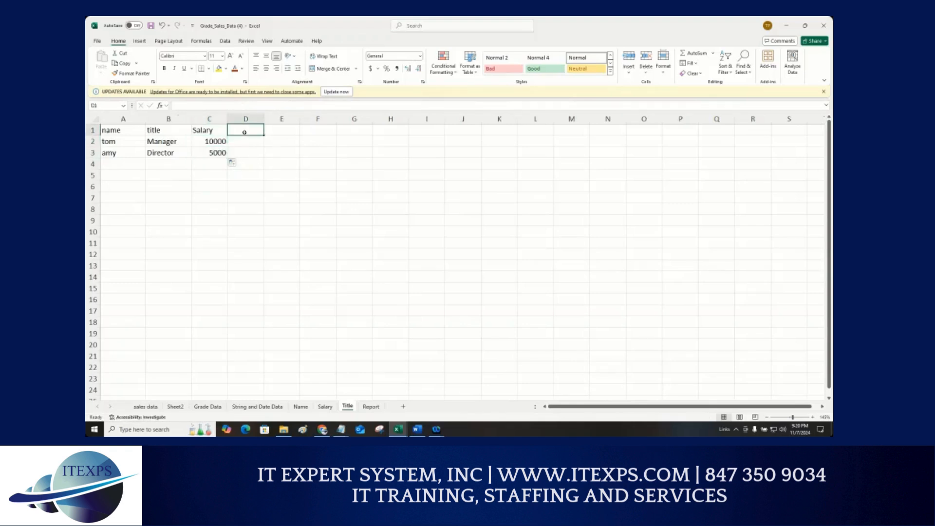
type("Tit")
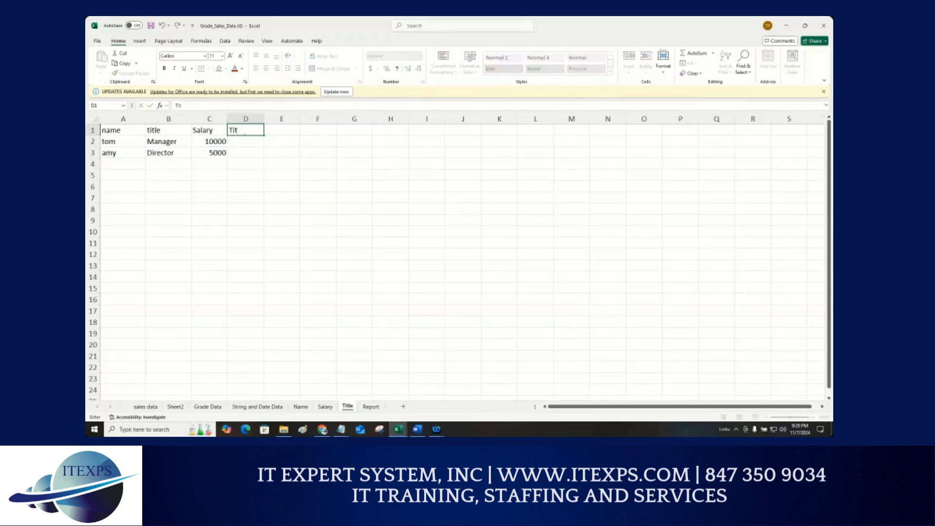
type("le")
key("Return")
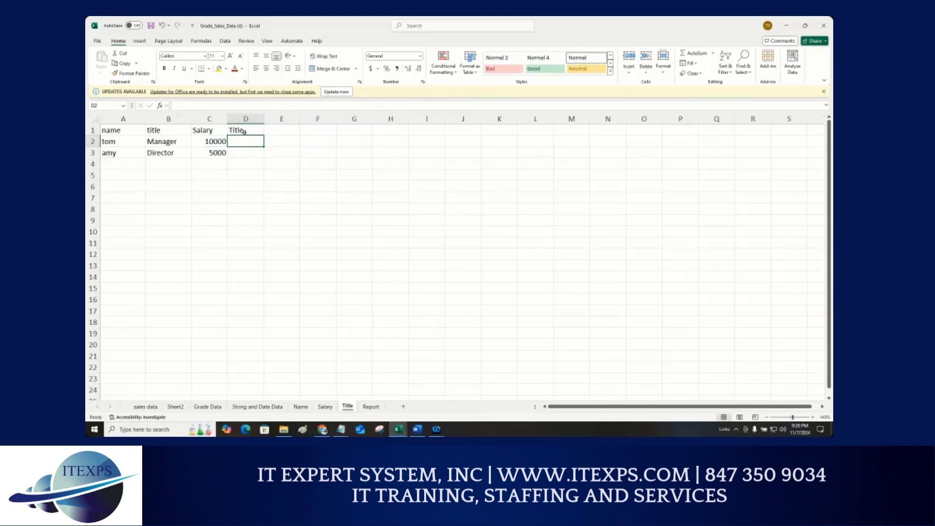
Step: Copy the Salary and Title columns C1:D3 from the Title sheet into C1 of the Report sheet
left_click(372, 406)
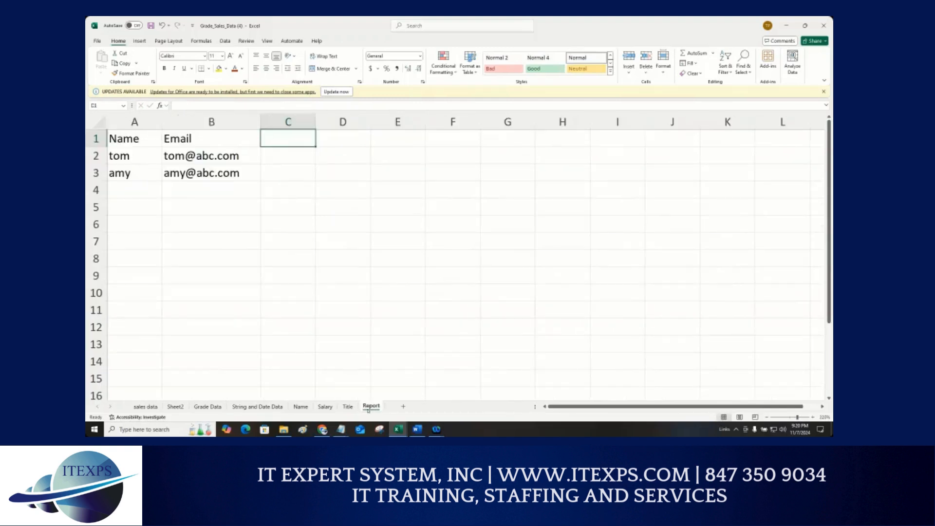
left_click(348, 407)
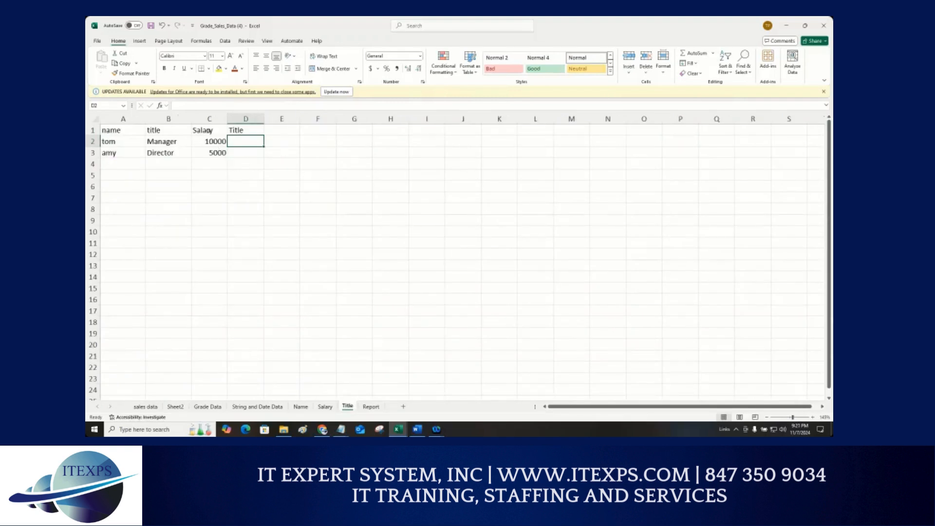
left_click_drag(208, 131, 253, 155)
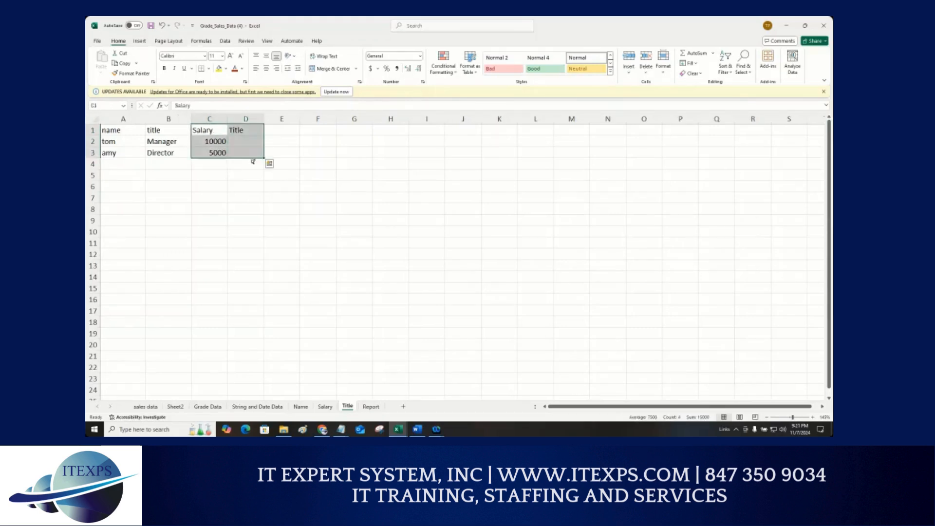
key("ctrl+c")
left_click(372, 406)
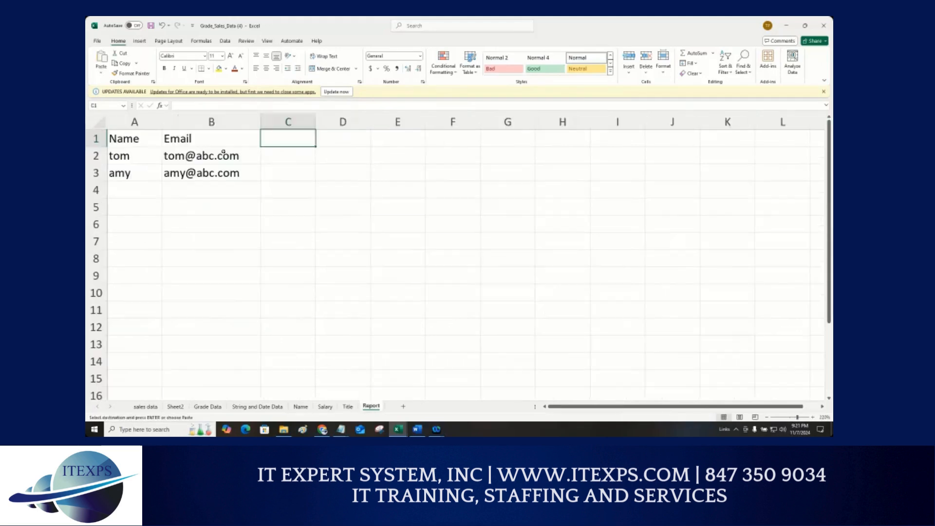
key("Return")
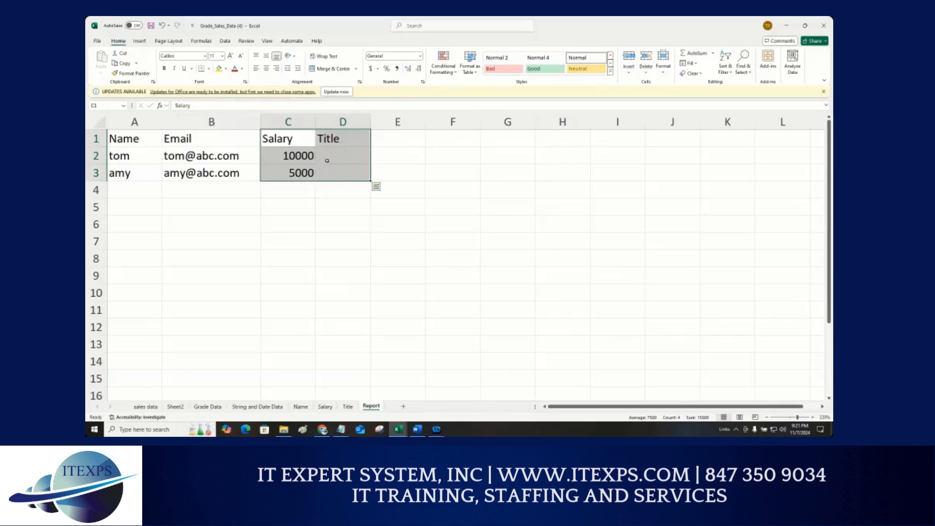
Step: In D2 of the Report sheet, start a VLOOKUP that looks up A2
left_click(331, 163)
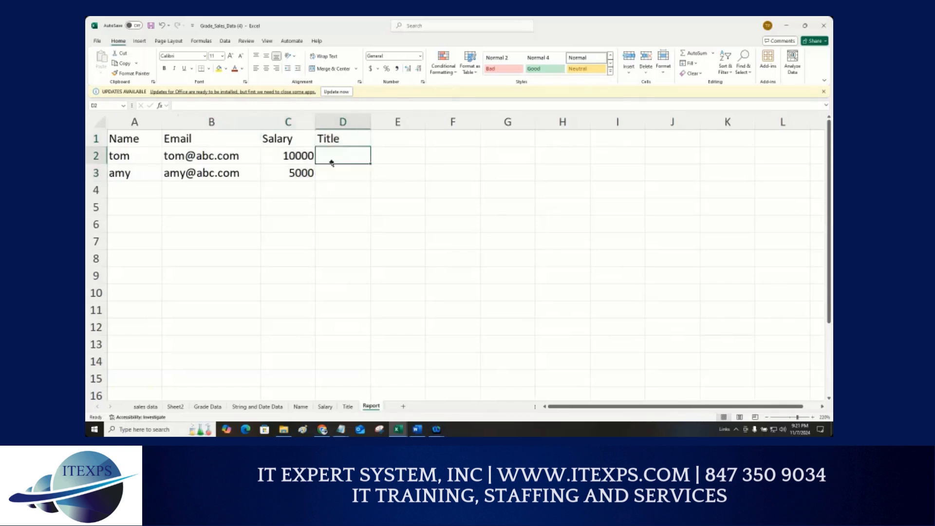
left_click(305, 158)
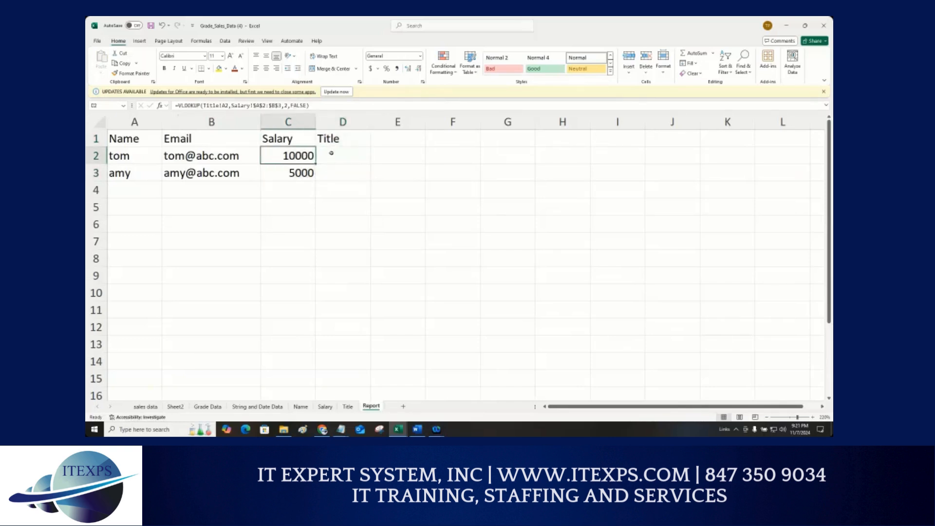
left_click(332, 155)
type("=vlo")
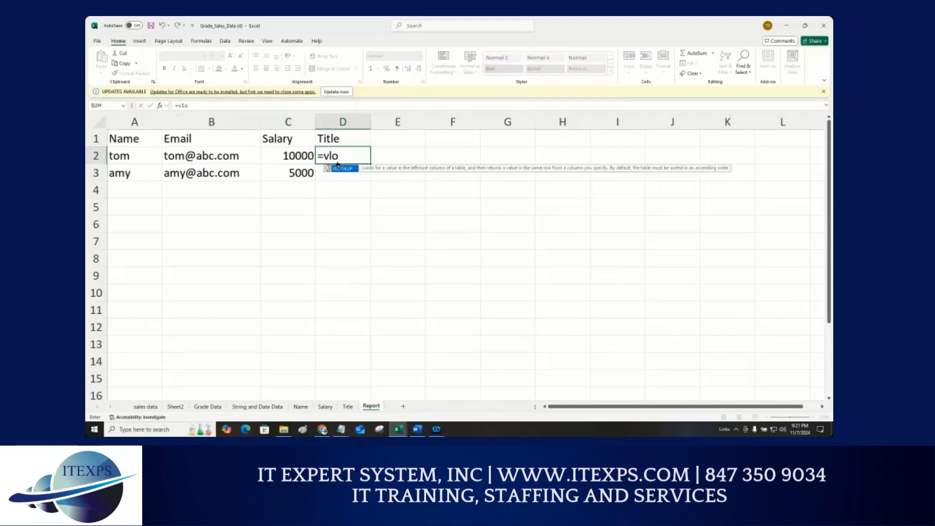
double_click(340, 168)
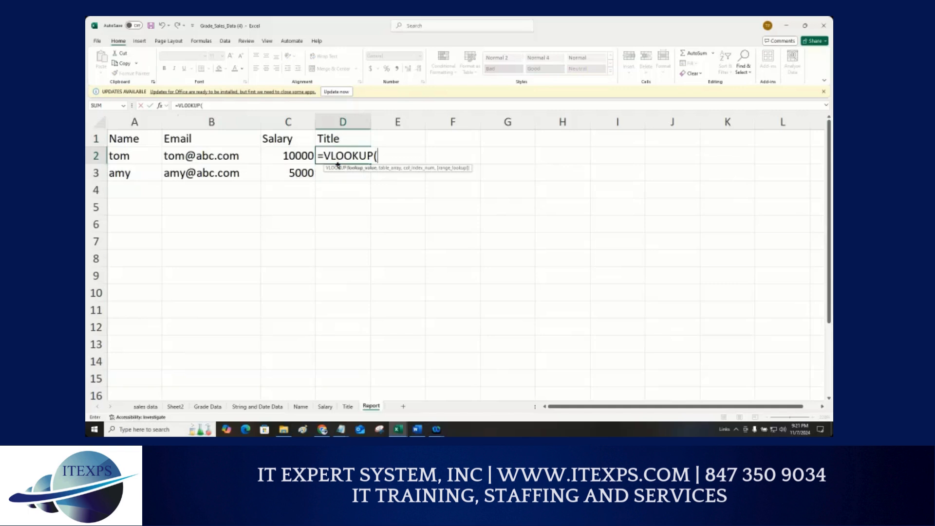
left_click(126, 156)
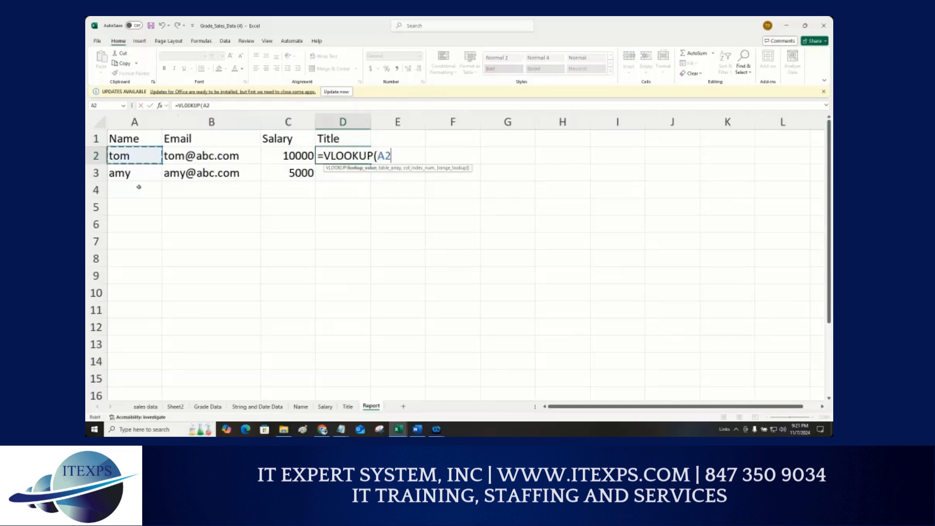
type(",")
Step: Complete the VLOOKUP with the Title sheet's absolute range $A$2:$B$3, column 2 and FALSE, then fill it down to D3
left_click(347, 407)
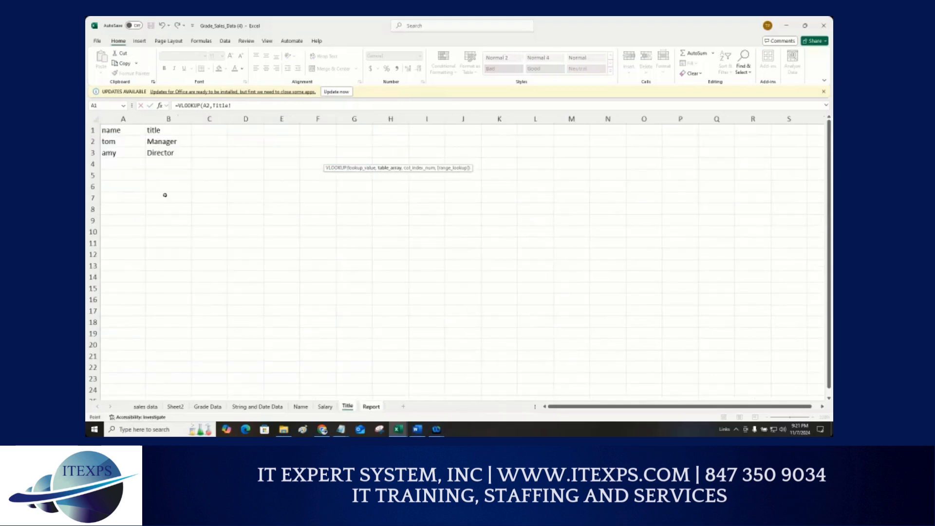
left_click_drag(112, 142, 180, 154)
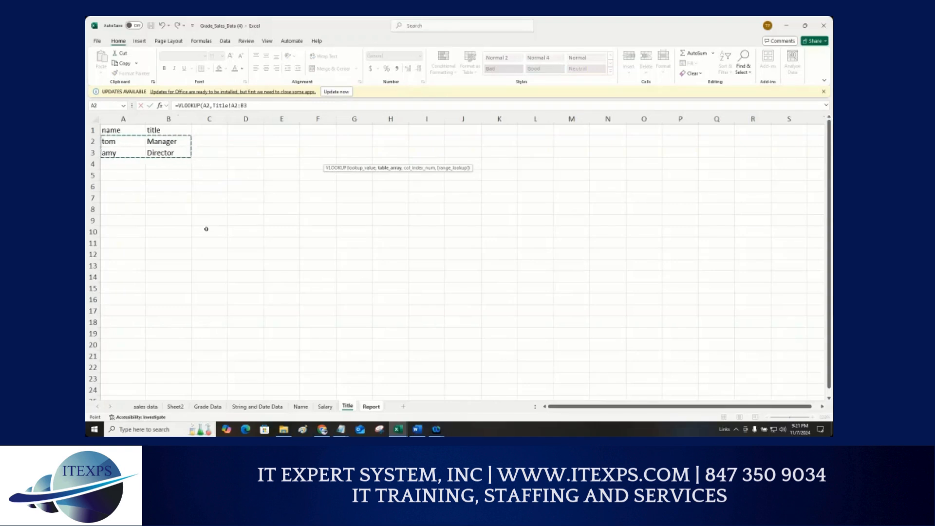
key("F4")
left_click(271, 107)
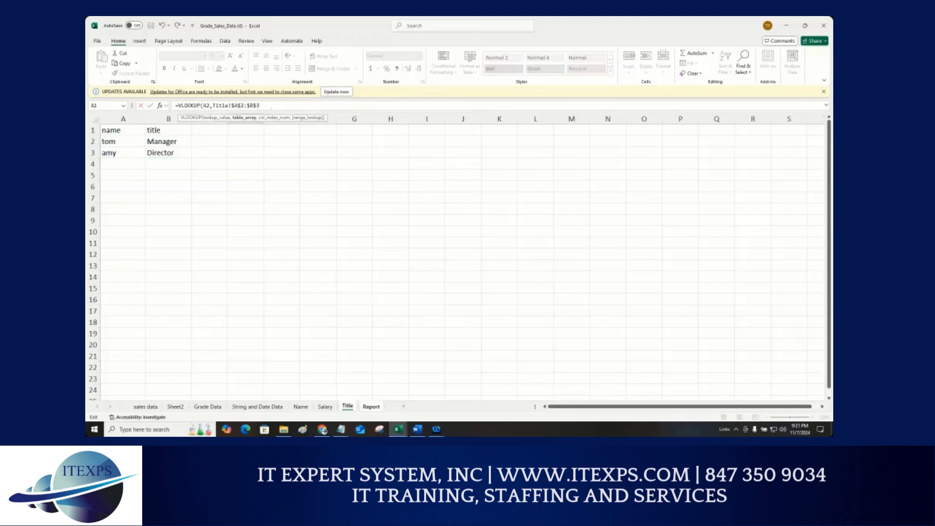
type(",2,")
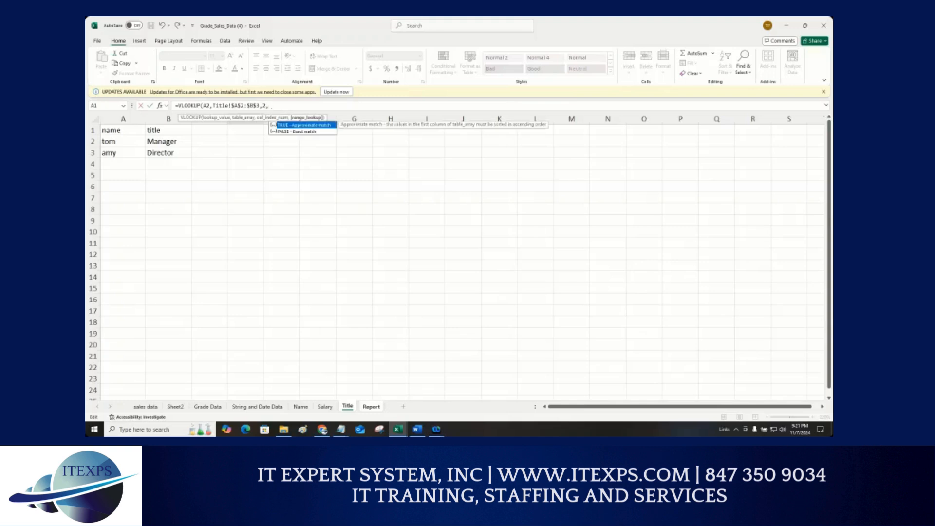
type("False)")
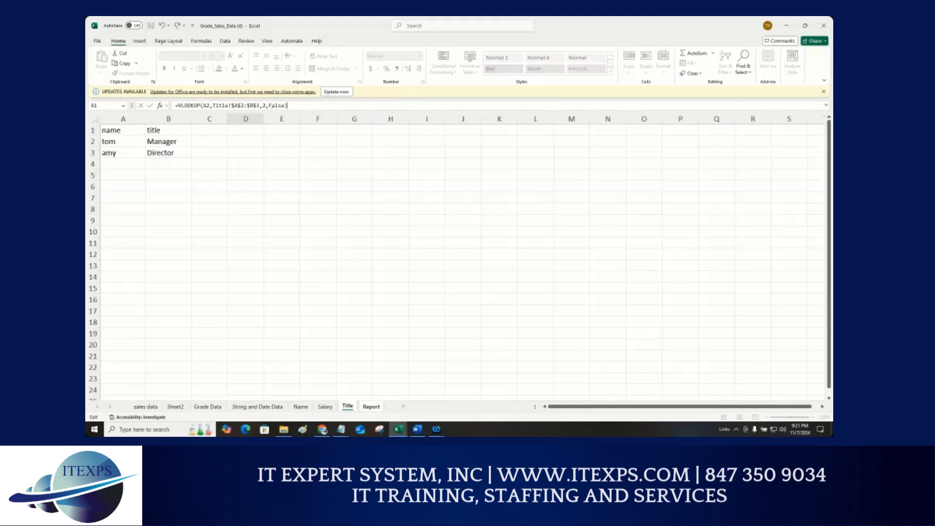
key("Return")
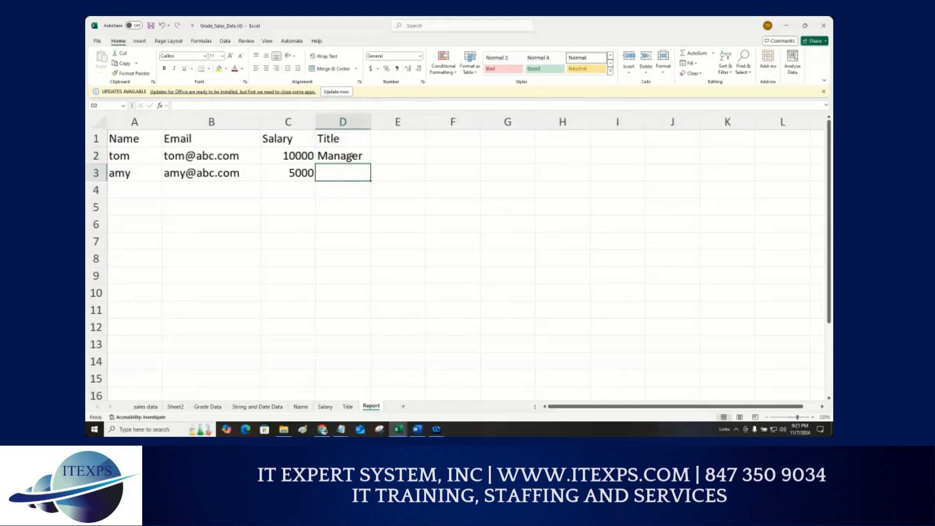
left_click(352, 157)
left_click_drag(370, 165, 372, 181)
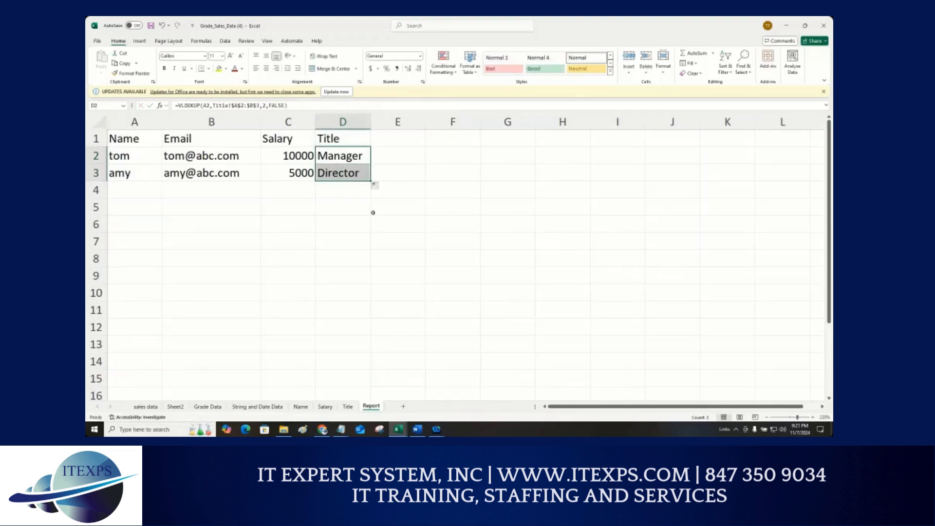
left_click(323, 222)
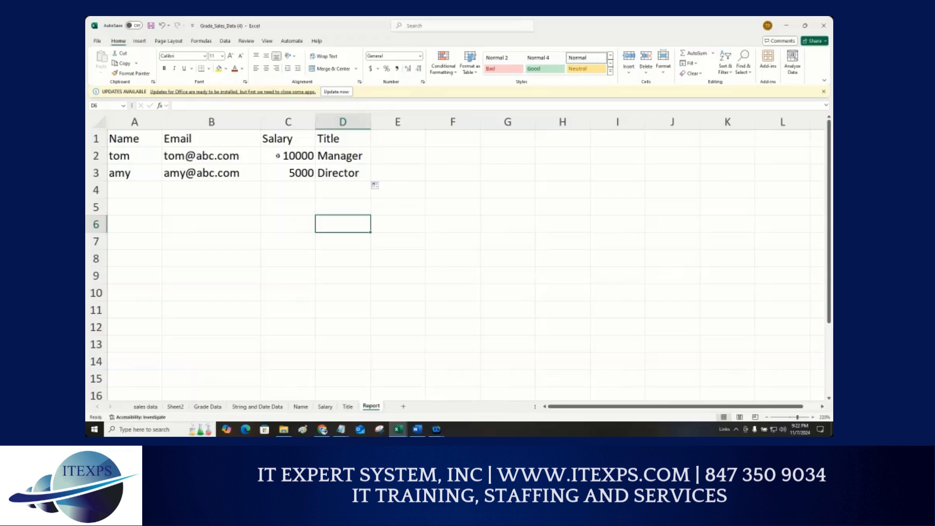
Step: Inspect the D2 formula, then clear the title formulas from D2:D3
double_click(331, 156)
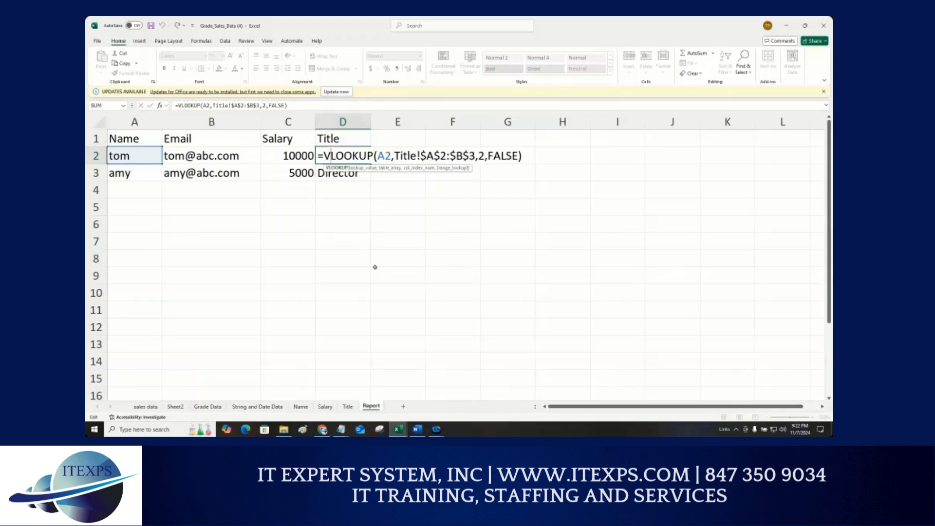
key("Escape")
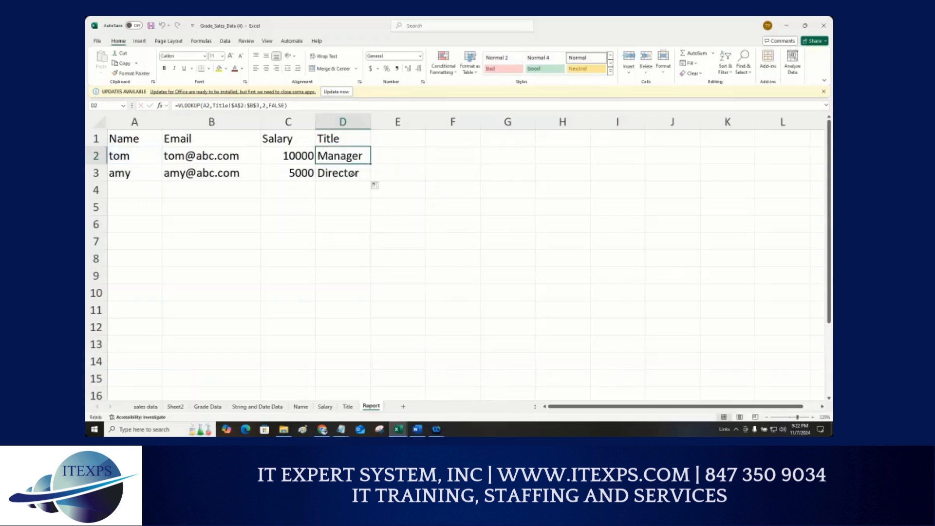
left_click_drag(346, 156, 347, 176)
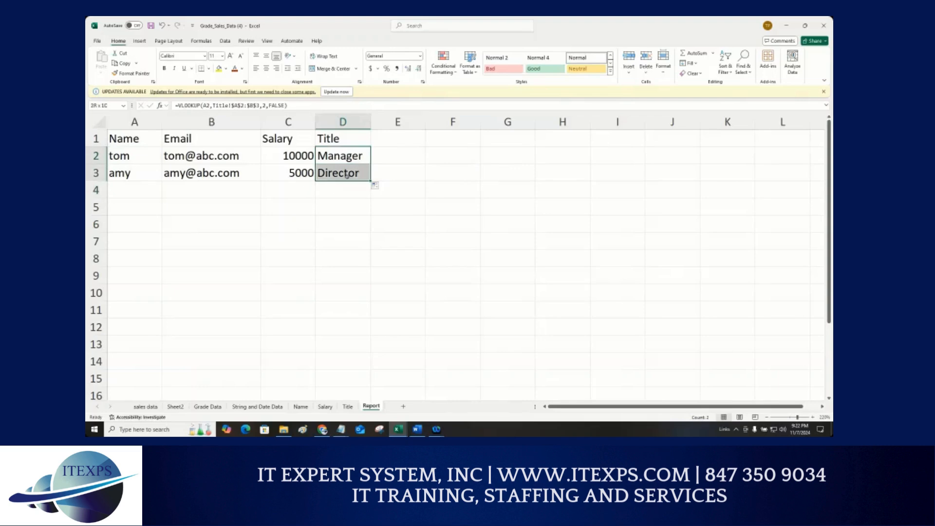
key("Delete")
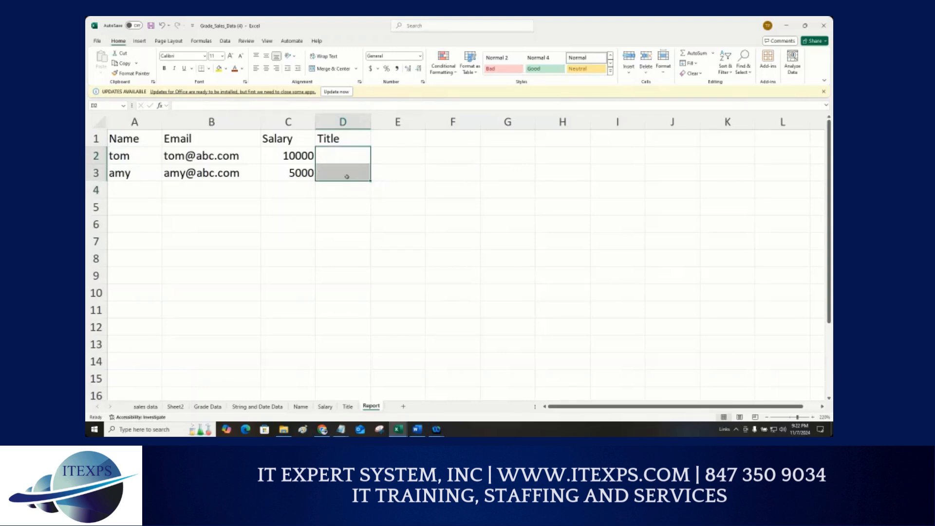
Step: Re-enter a VLOOKUP in D2 that looks up A2
left_click(288, 158)
left_click(329, 152)
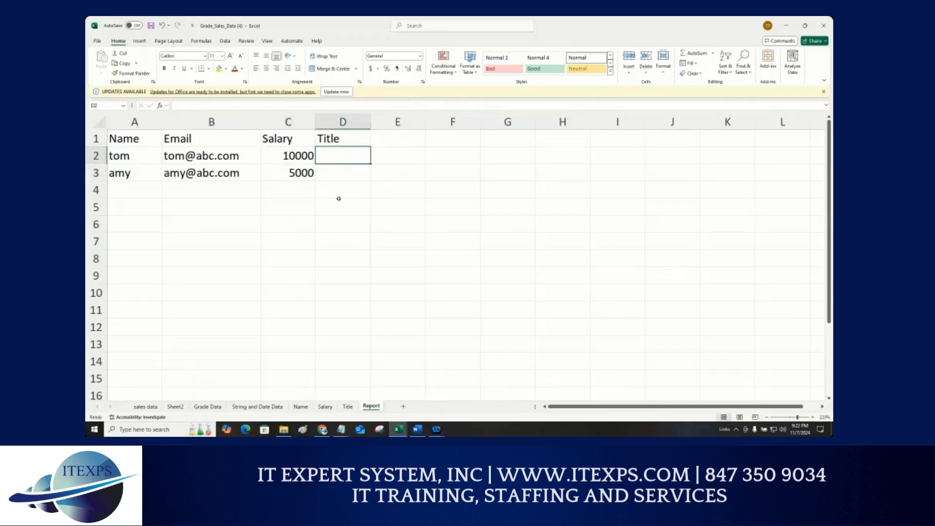
type("=")
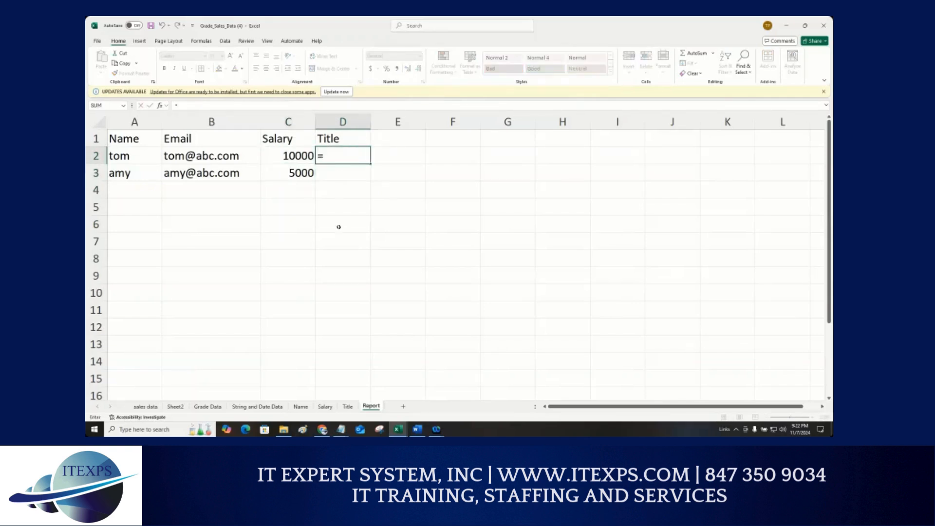
type("vl")
key("Tab")
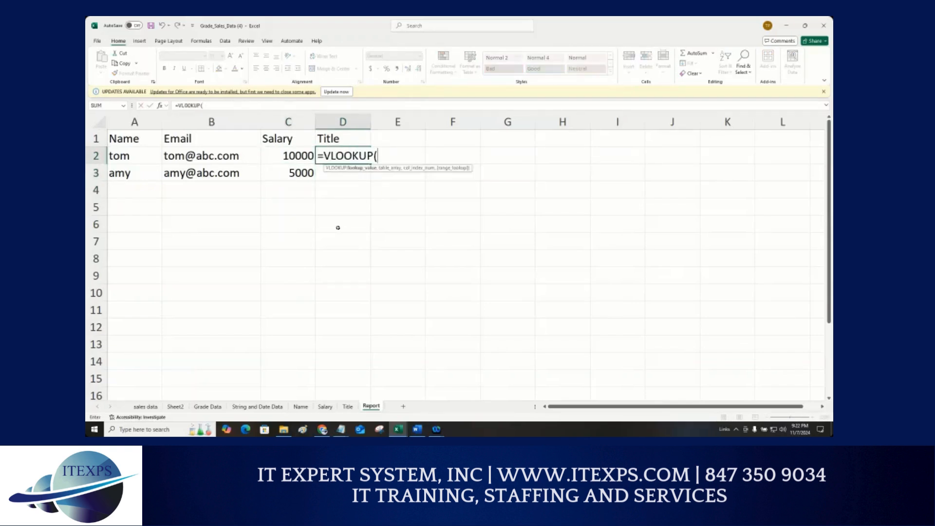
left_click(126, 157)
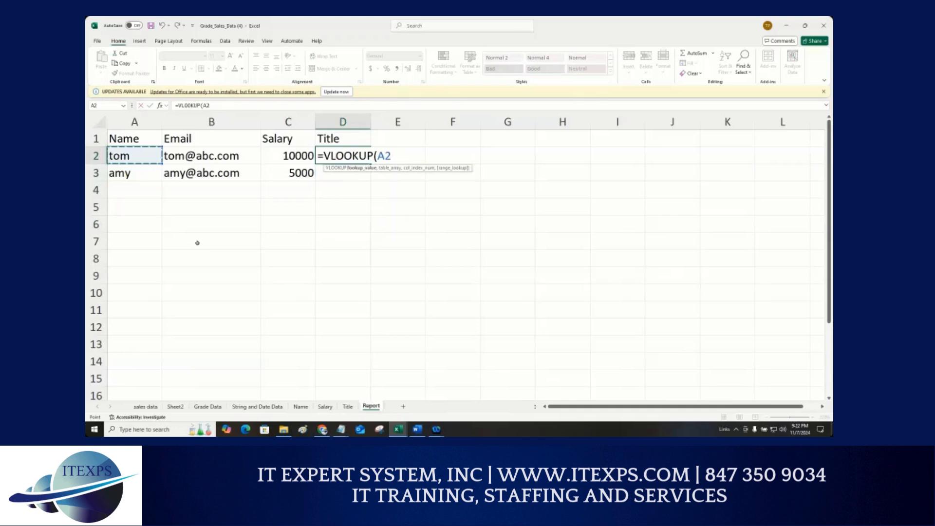
type(",")
Step: Finish the D2 VLOOKUP using the Title sheet's absolute range $A$2:$B$3, column index 2 and FALSE
left_click(348, 406)
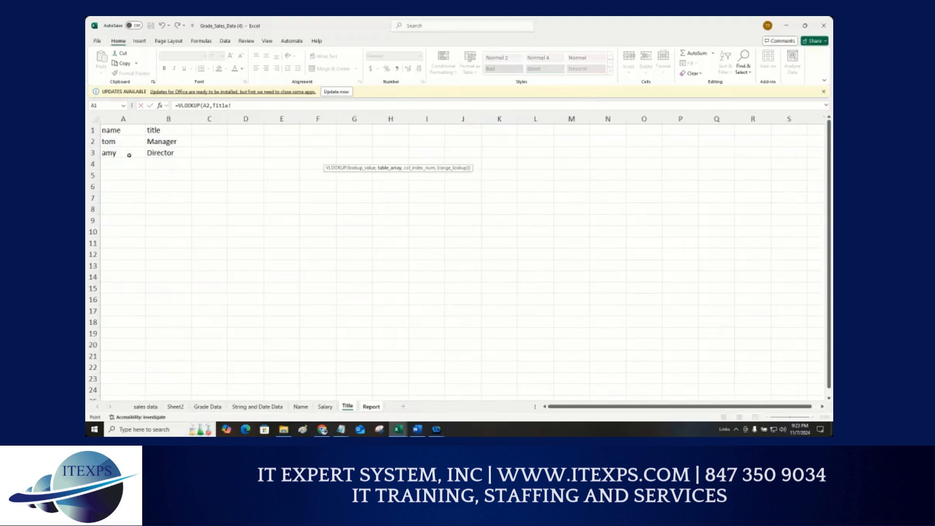
left_click_drag(119, 142, 170, 153)
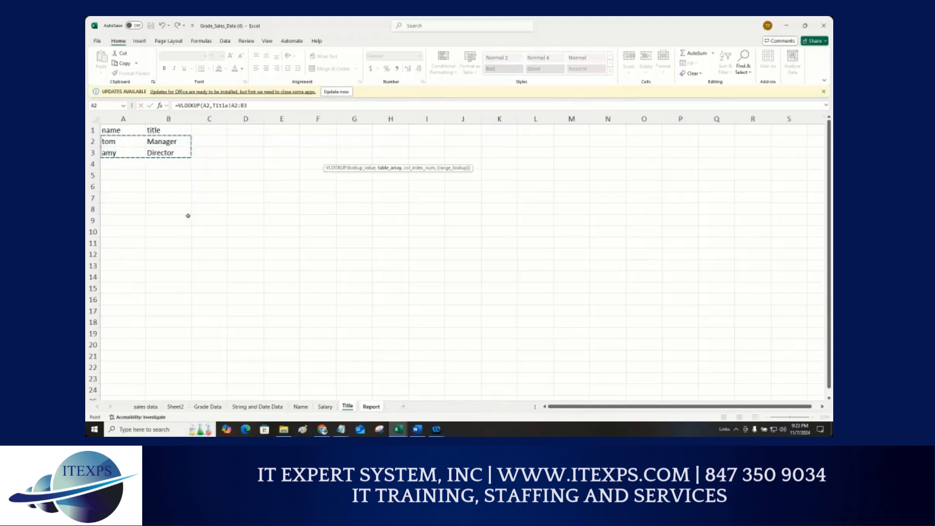
key("F4")
left_click(268, 105)
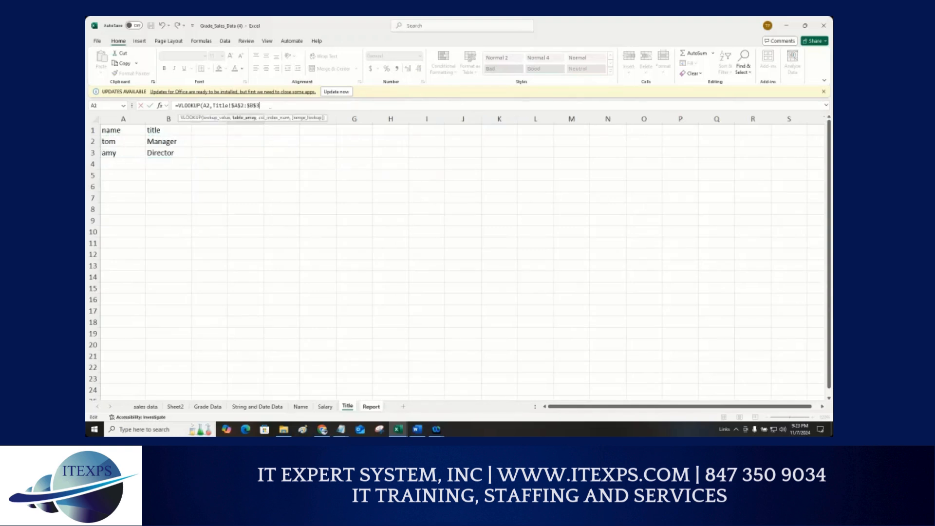
type(",2,")
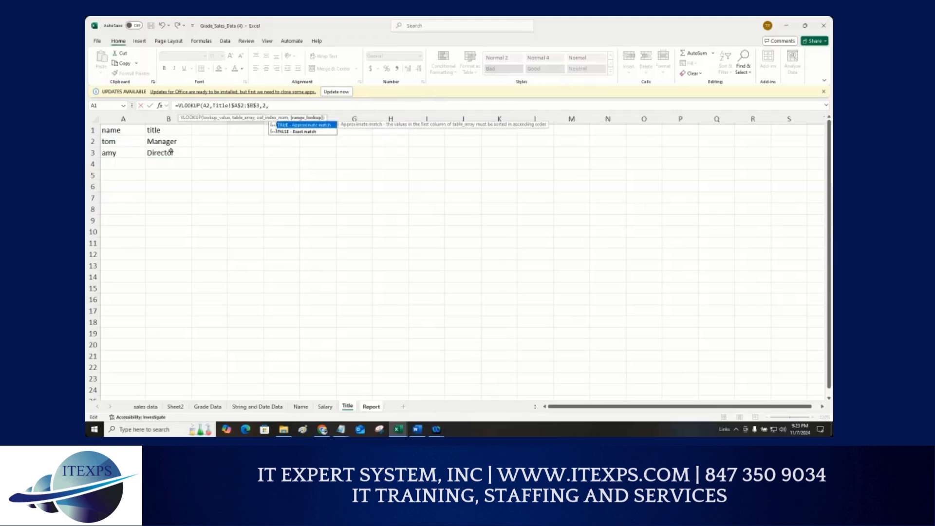
type("False)")
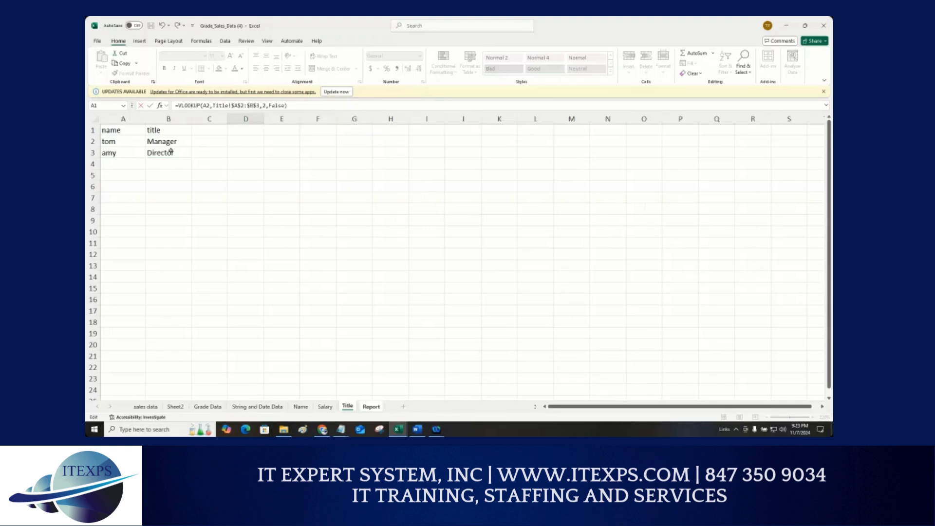
key("Return")
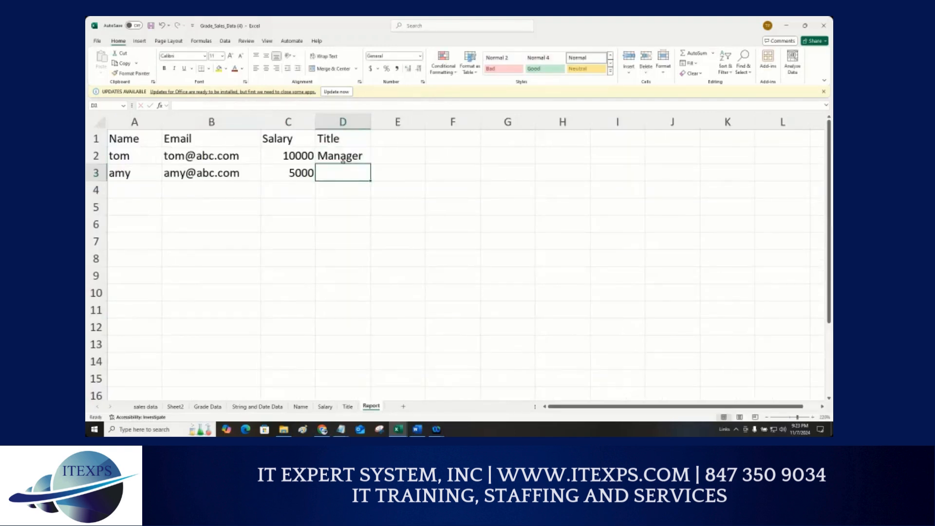
Step: Fill the D2 title formula down to D3 and open D2's formula for review
left_click(354, 155)
left_click_drag(372, 165, 372, 183)
left_click(347, 156)
double_click(347, 156)
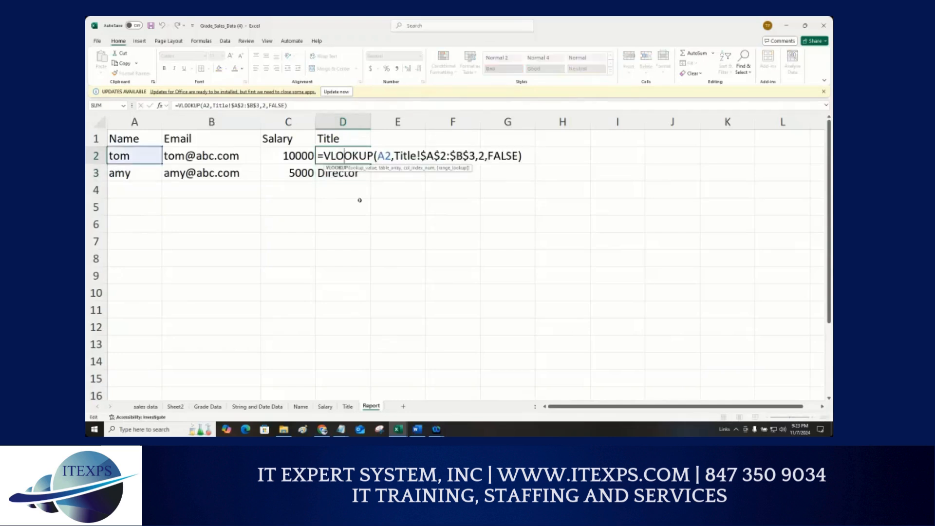